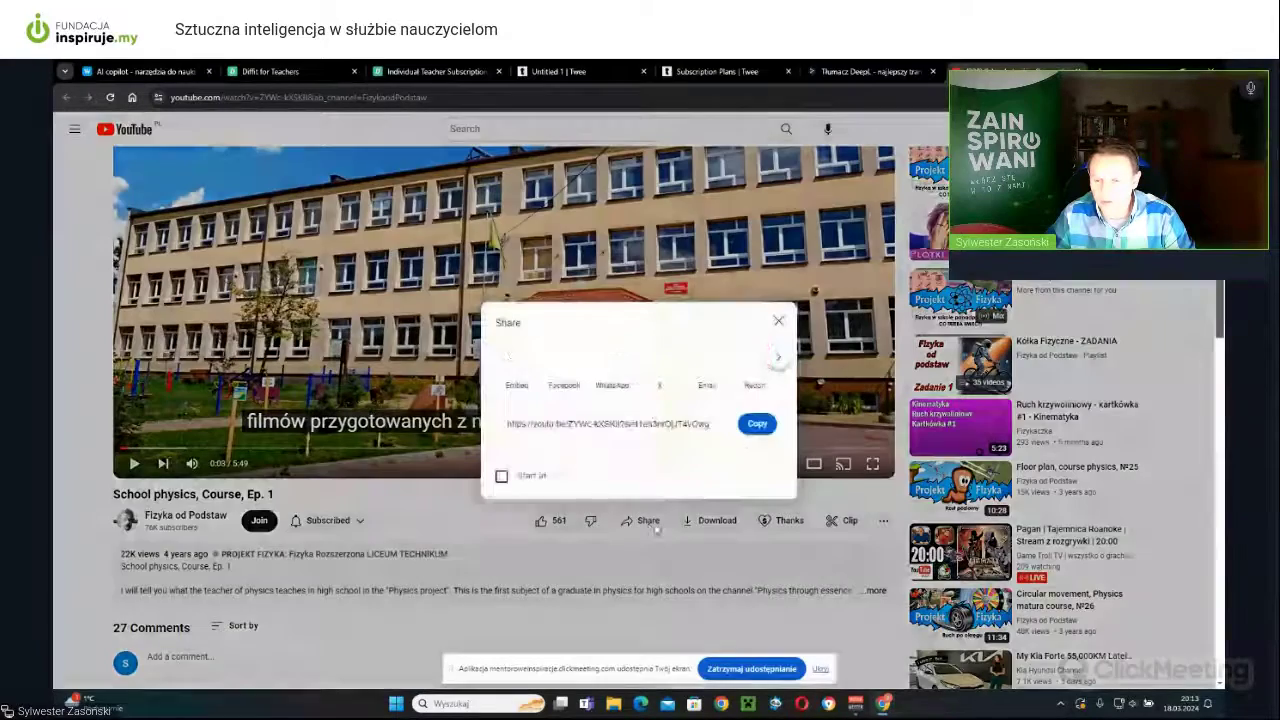
Copy the video's share link, close the share window, reload the video page and pause playback.
click(757, 425)
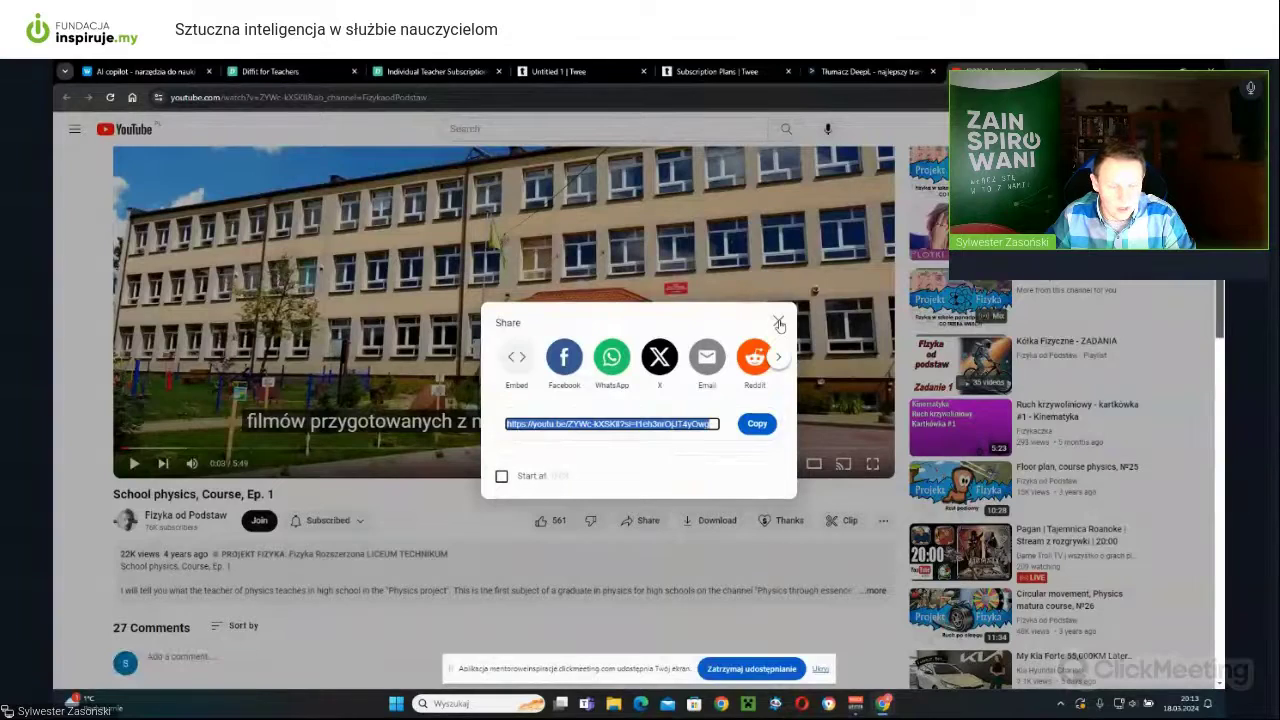
click(779, 323)
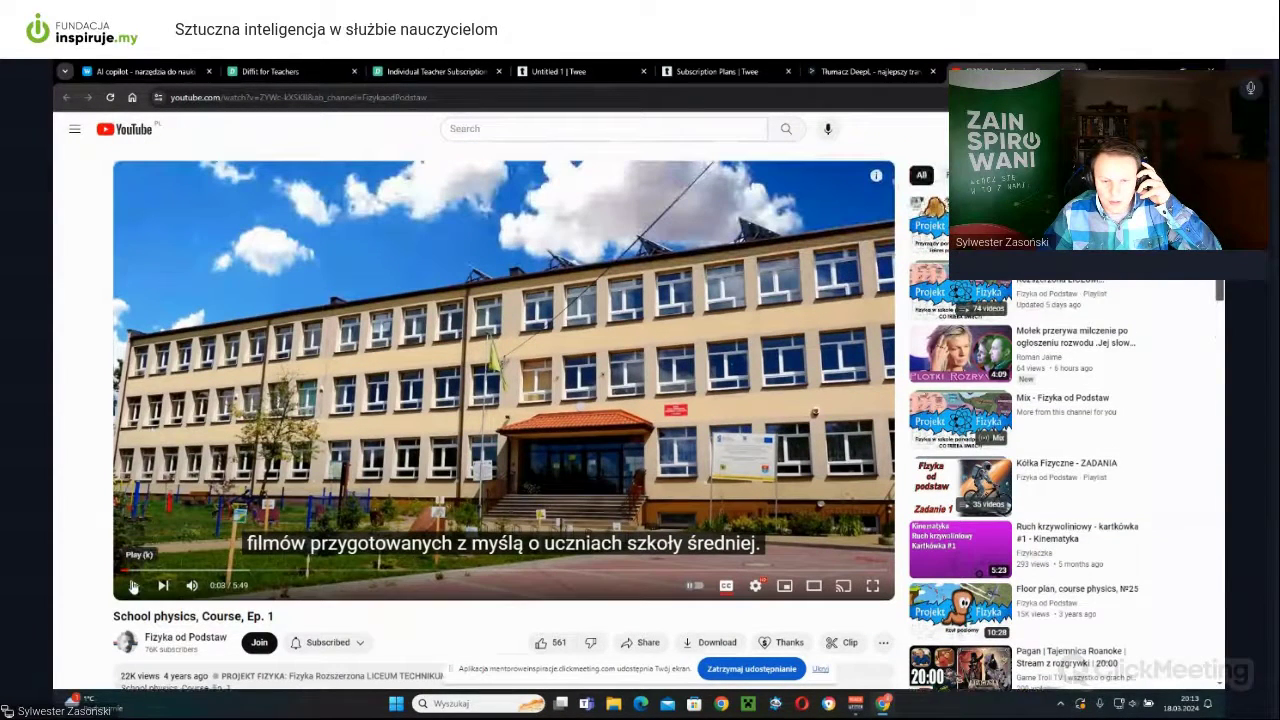
click(110, 97)
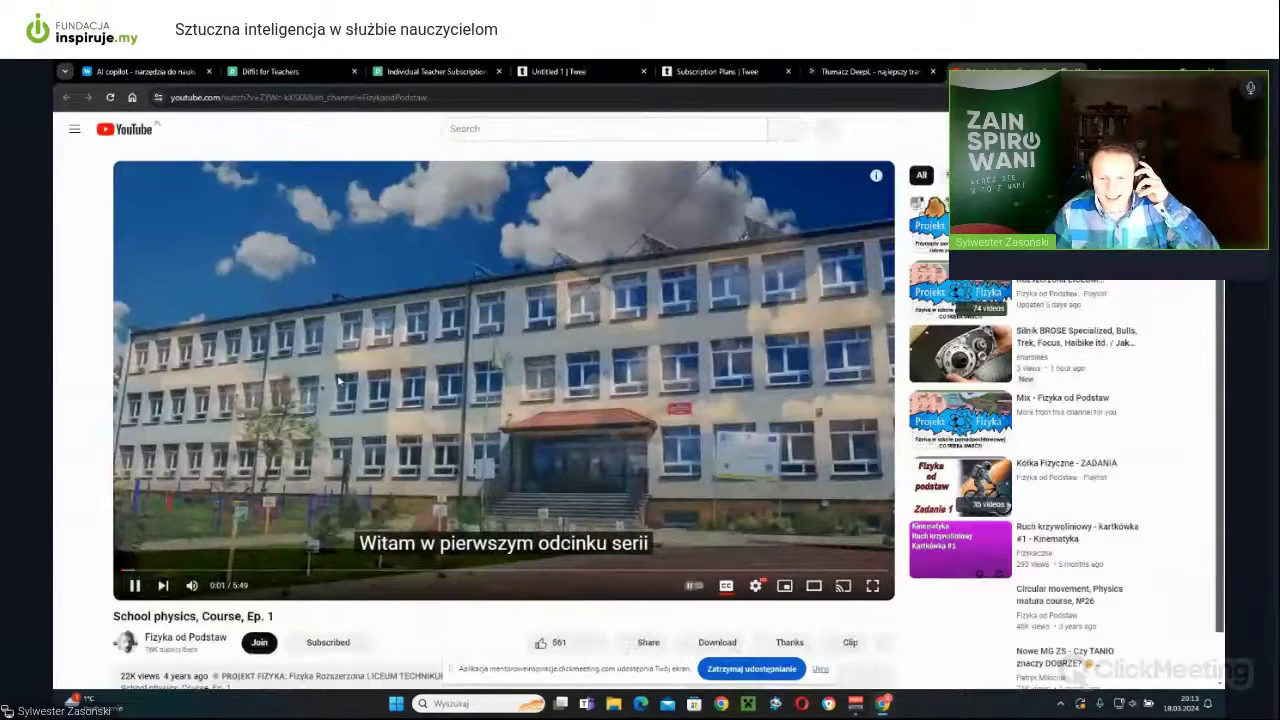
click(135, 586)
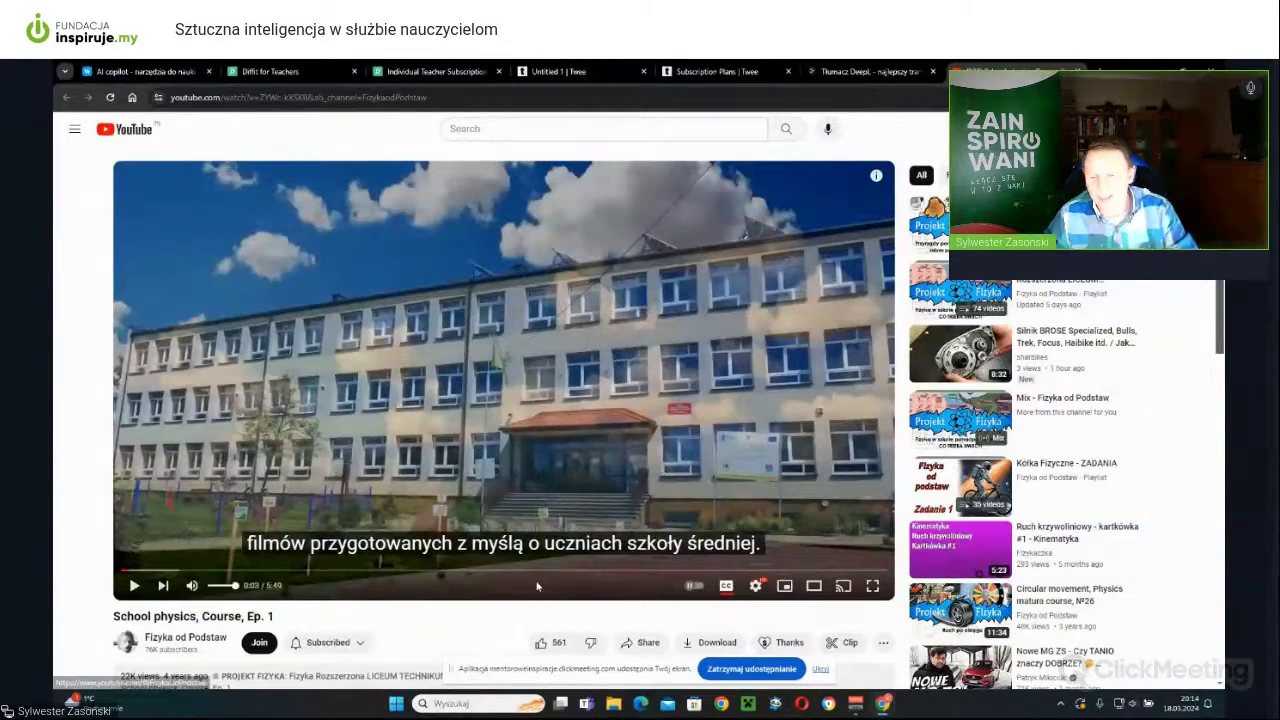
Copy the share link of "School physics, Course, Ep. 1" and paste it as the video URL in Twee's Audio & Video Question Creator.
scroll(654, 568, down, 1)
click(645, 581)
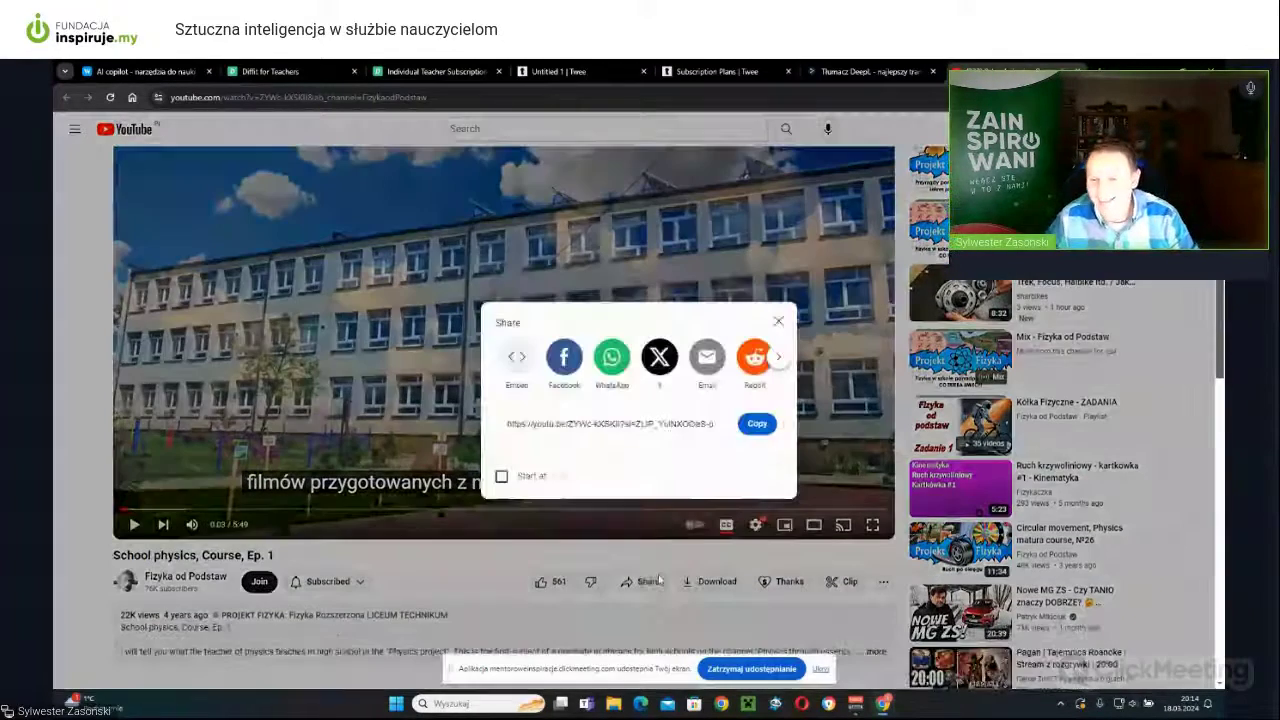
click(752, 426)
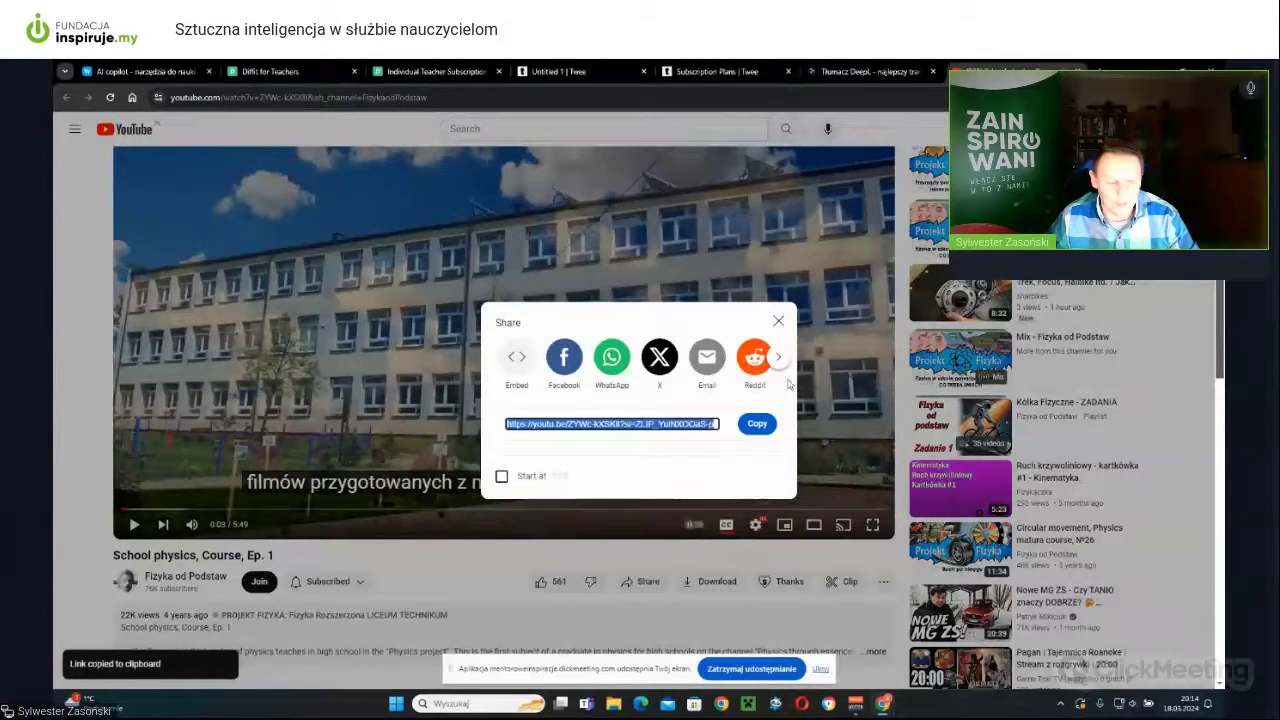
click(596, 71)
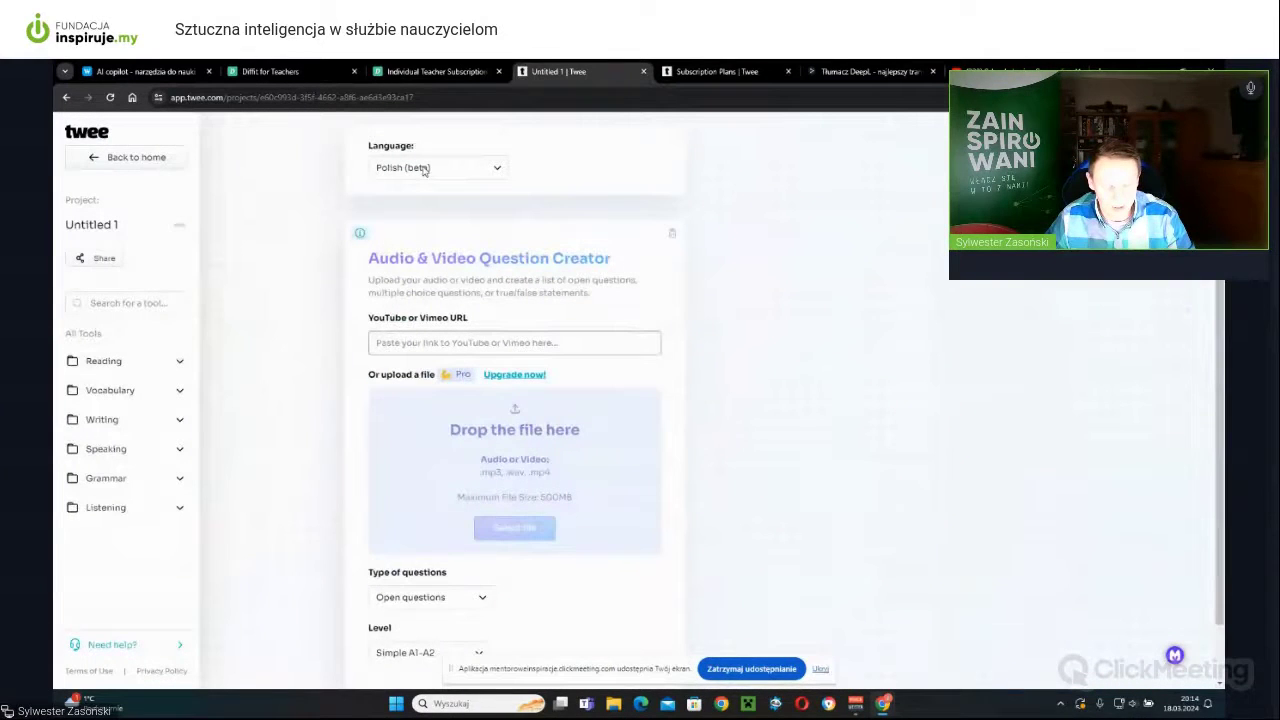
key(ctrl+v)
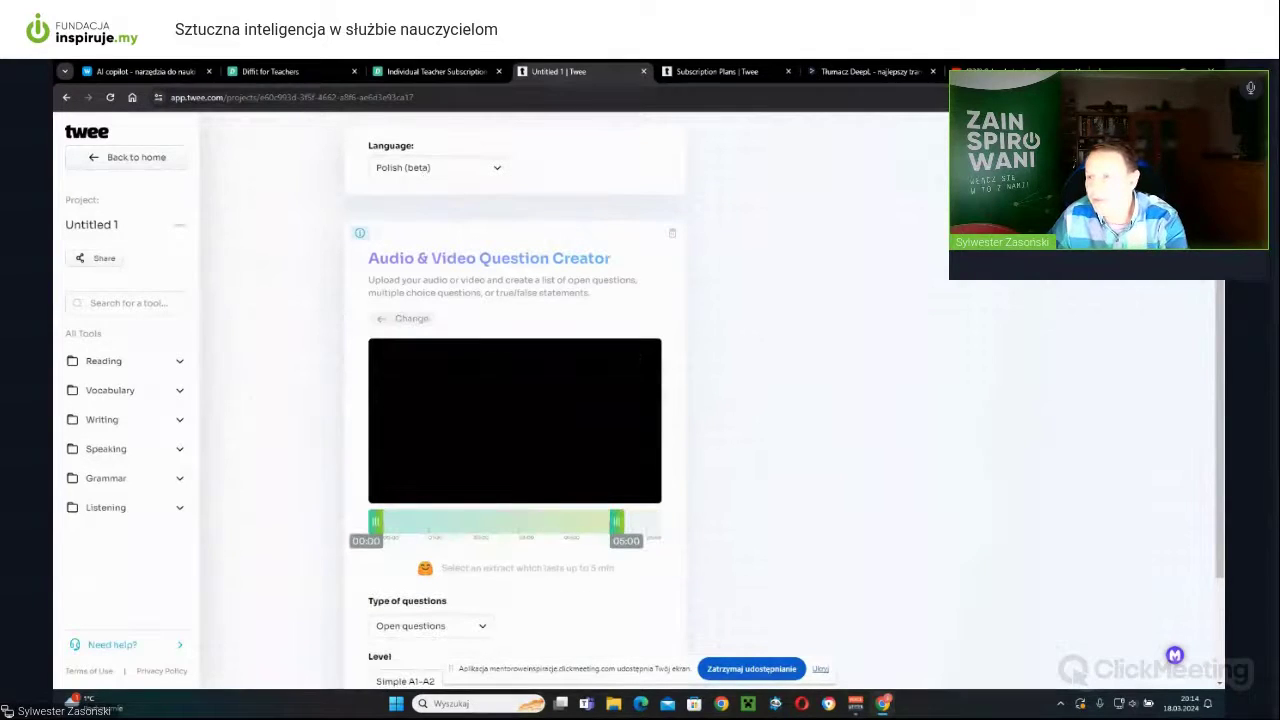
Close the share window on YouTube, and set the video extract in Twee to 00:22–05:22.
click(1000, 71)
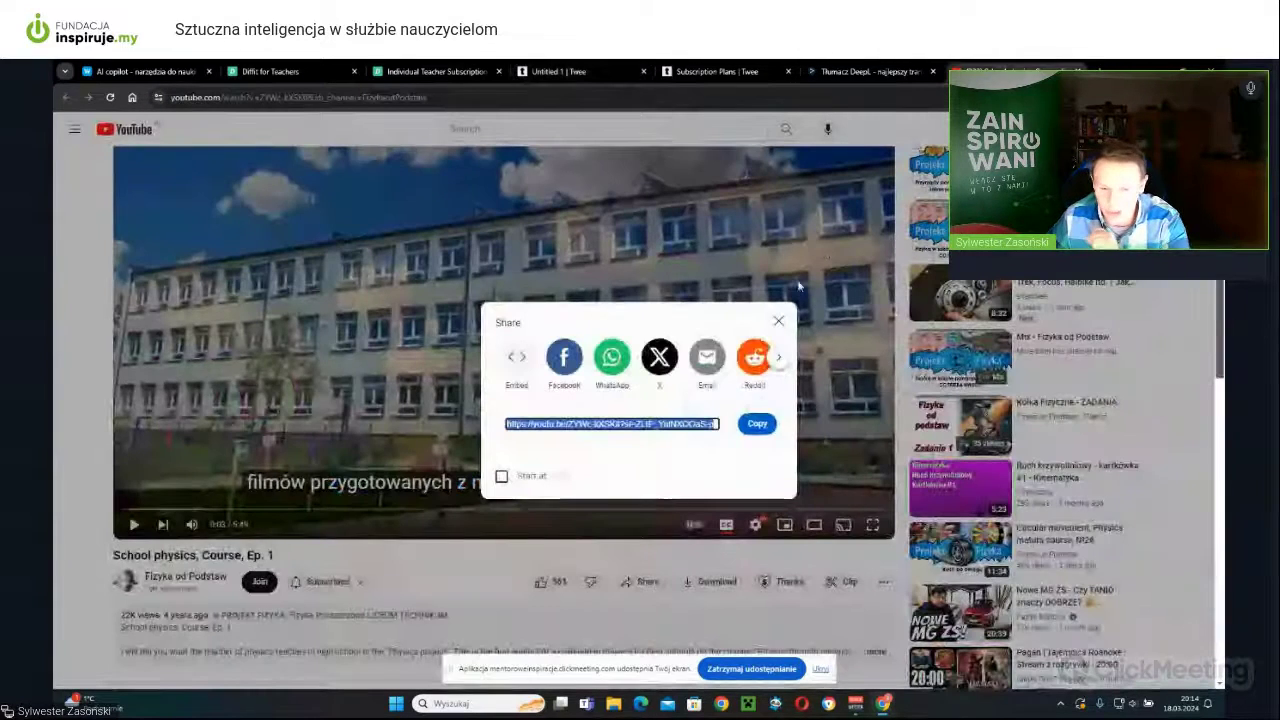
click(778, 321)
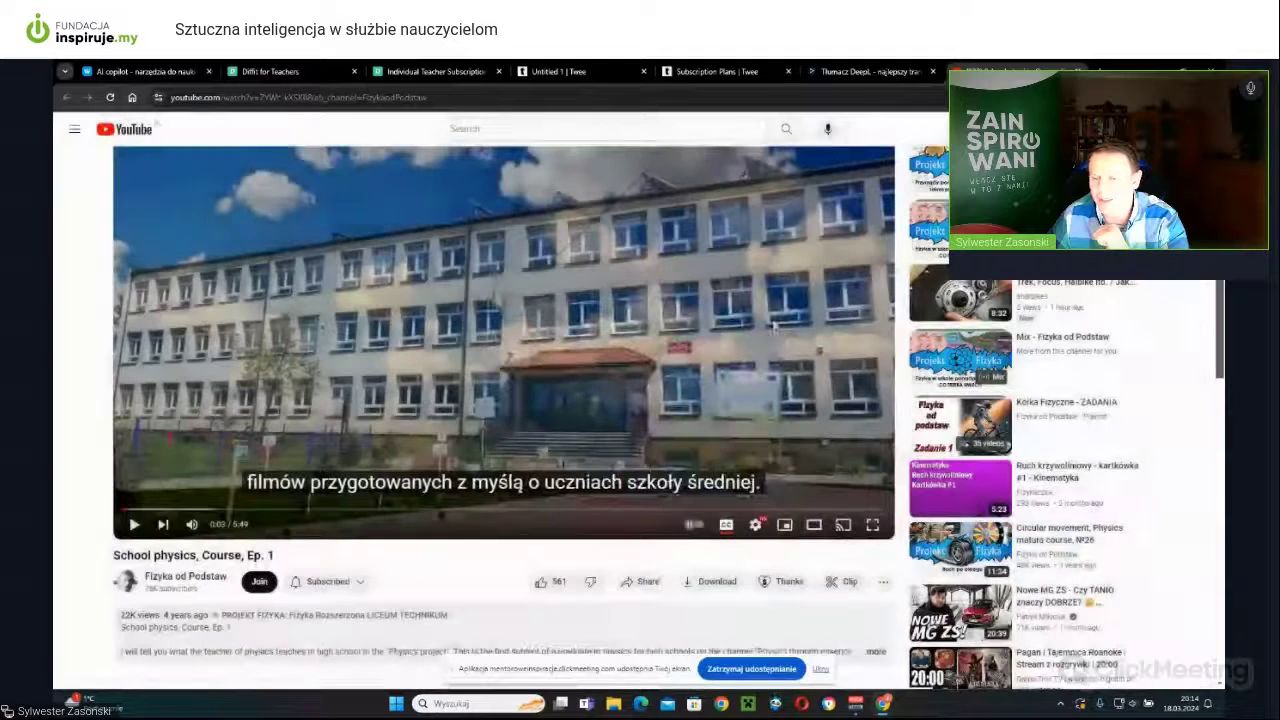
click(560, 71)
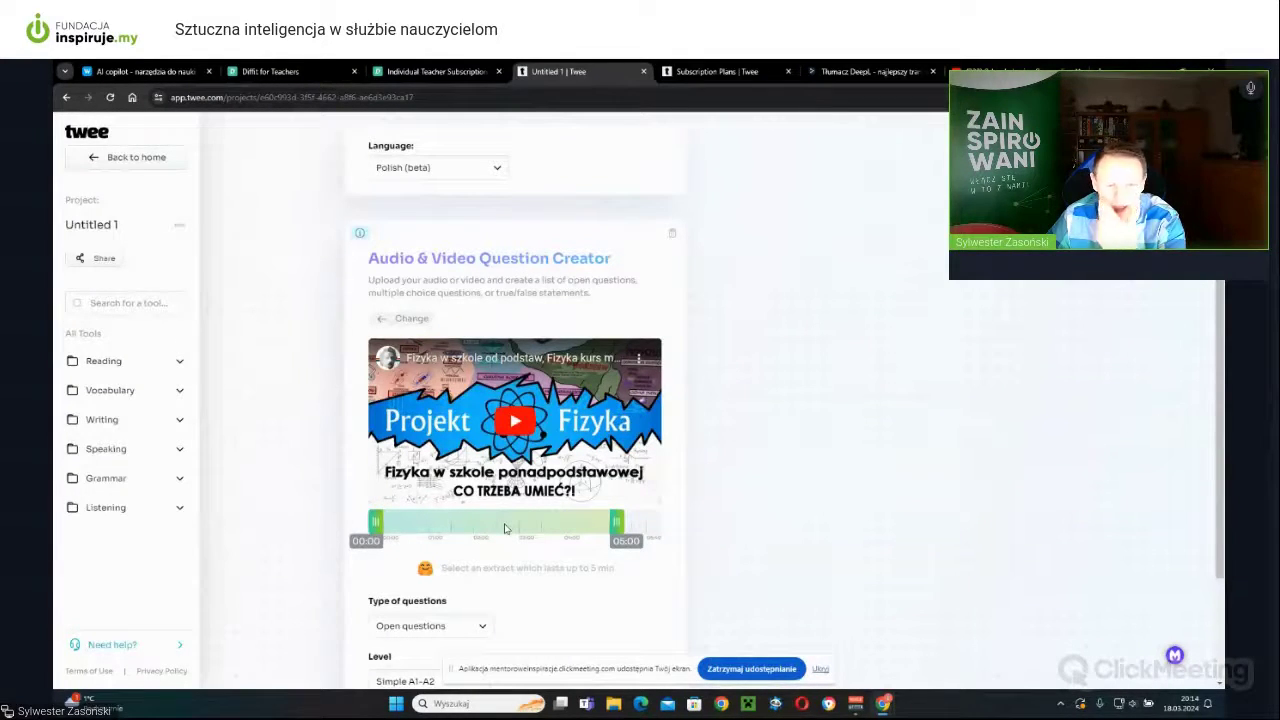
mouse_move(506, 528)
mouse_down()
mouse_move(550, 528)
mouse_move(477, 531)
mouse_move(521, 531)
mouse_up()
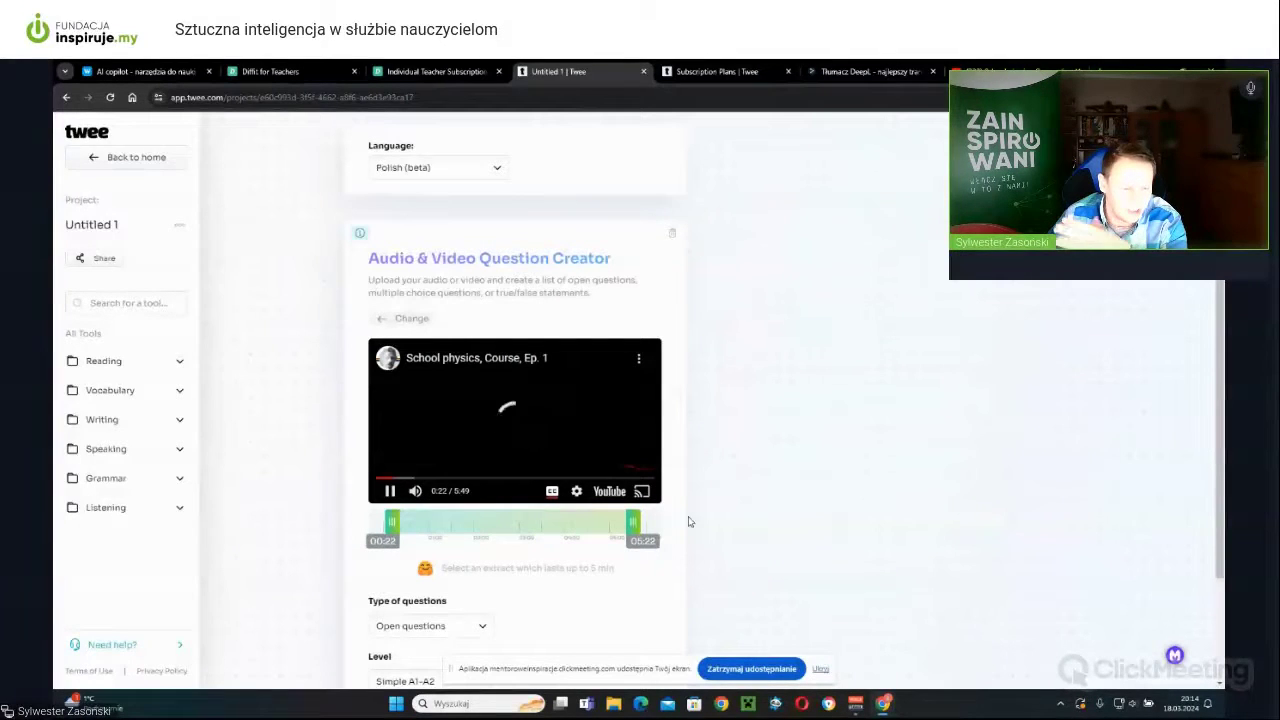
Generate ABCD questions at the Intermediate B1-B2 level from the video extract.
scroll(745, 470, down, 1)
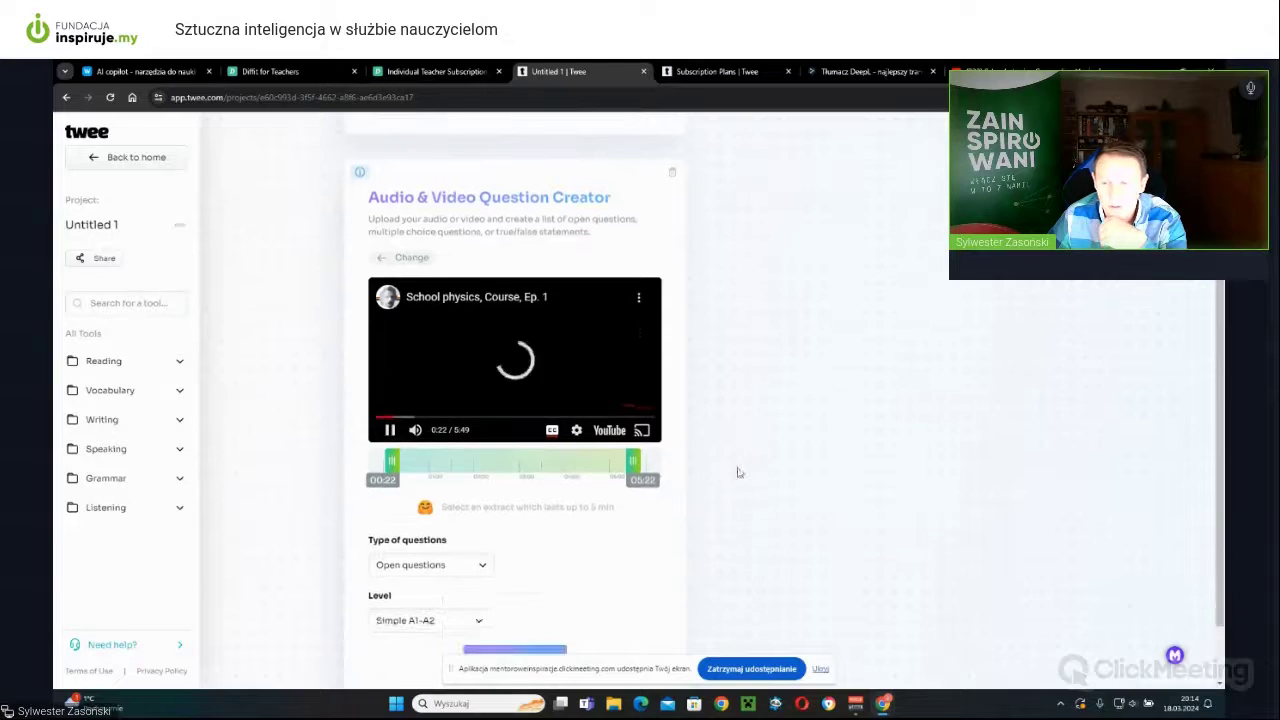
scroll(680, 482, down, 1)
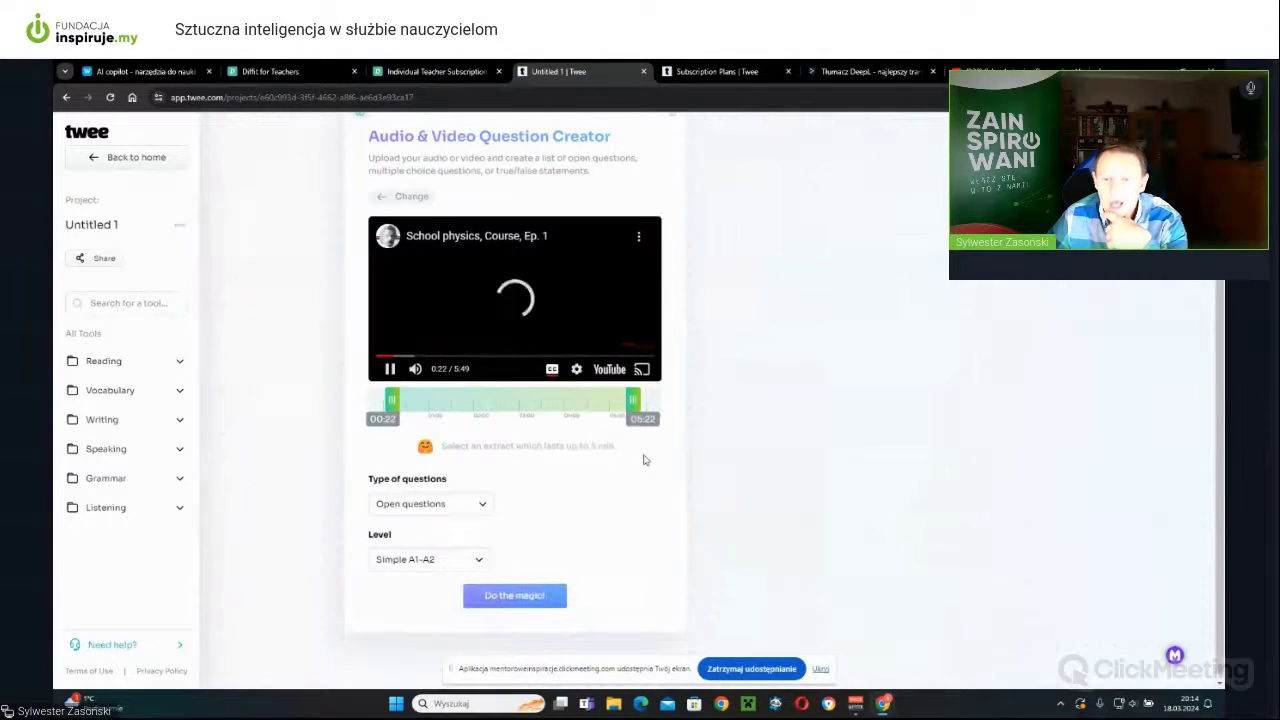
scroll(644, 460, down, 1)
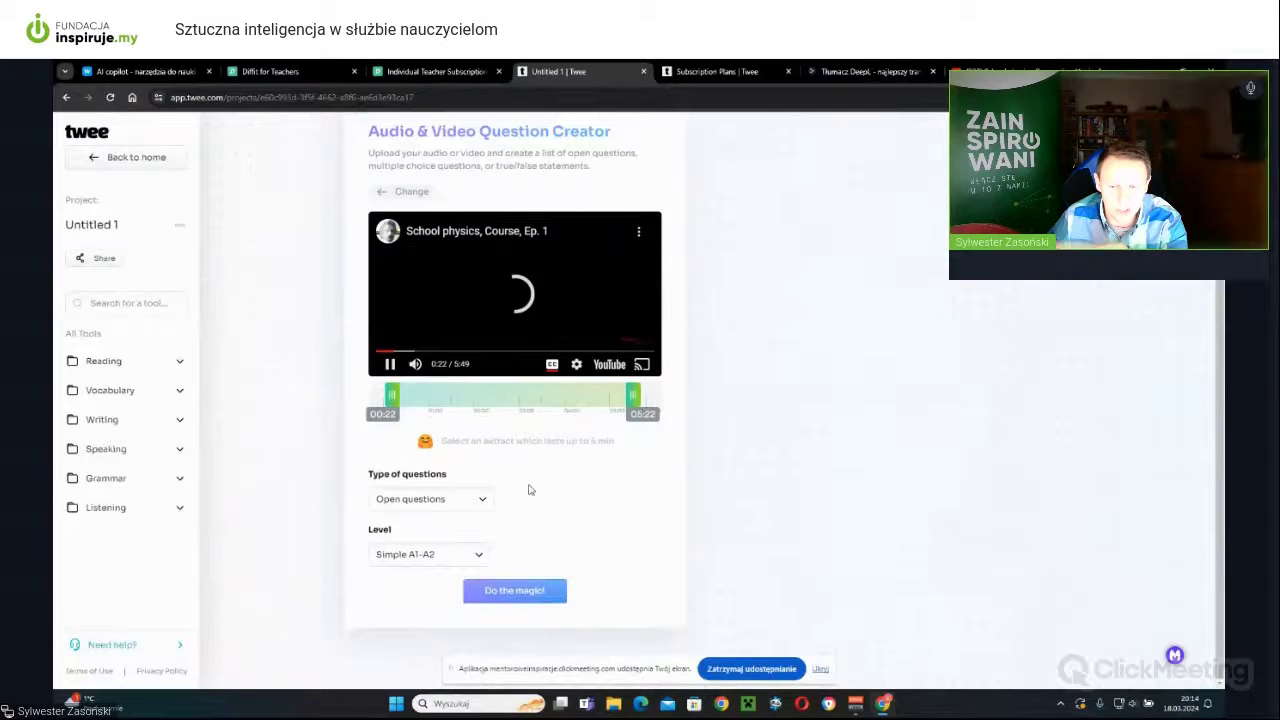
click(481, 500)
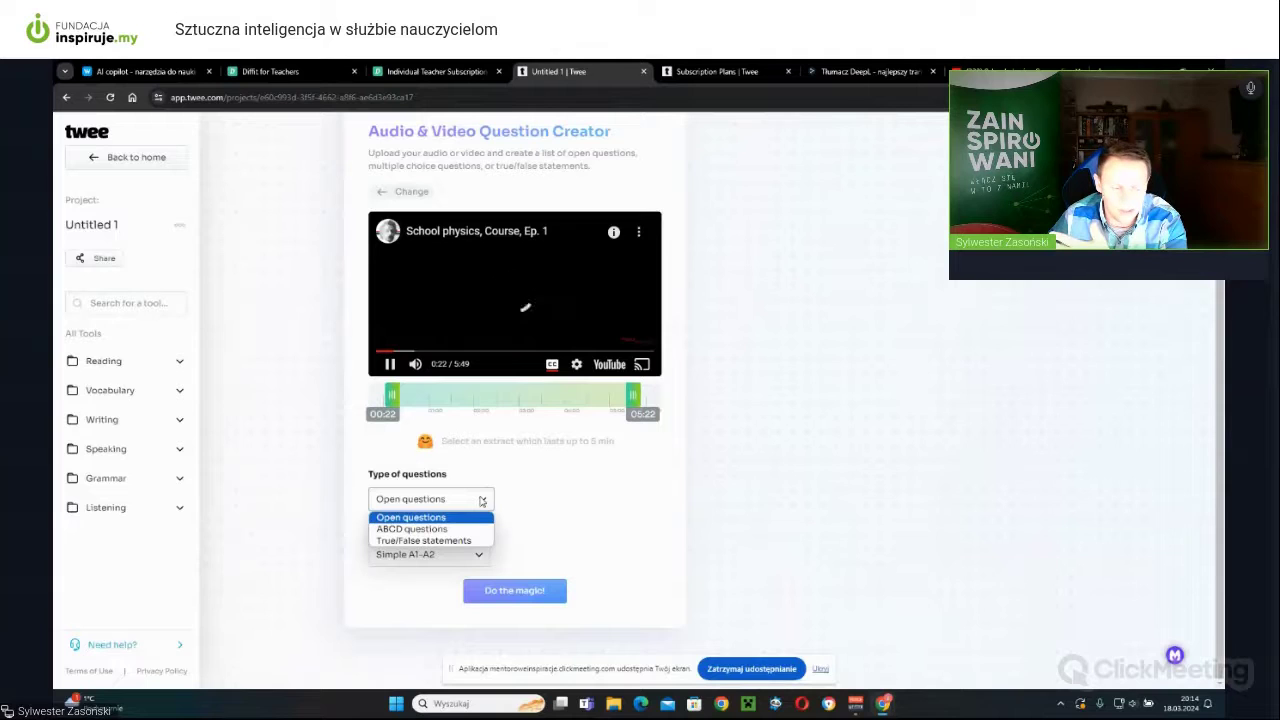
click(471, 530)
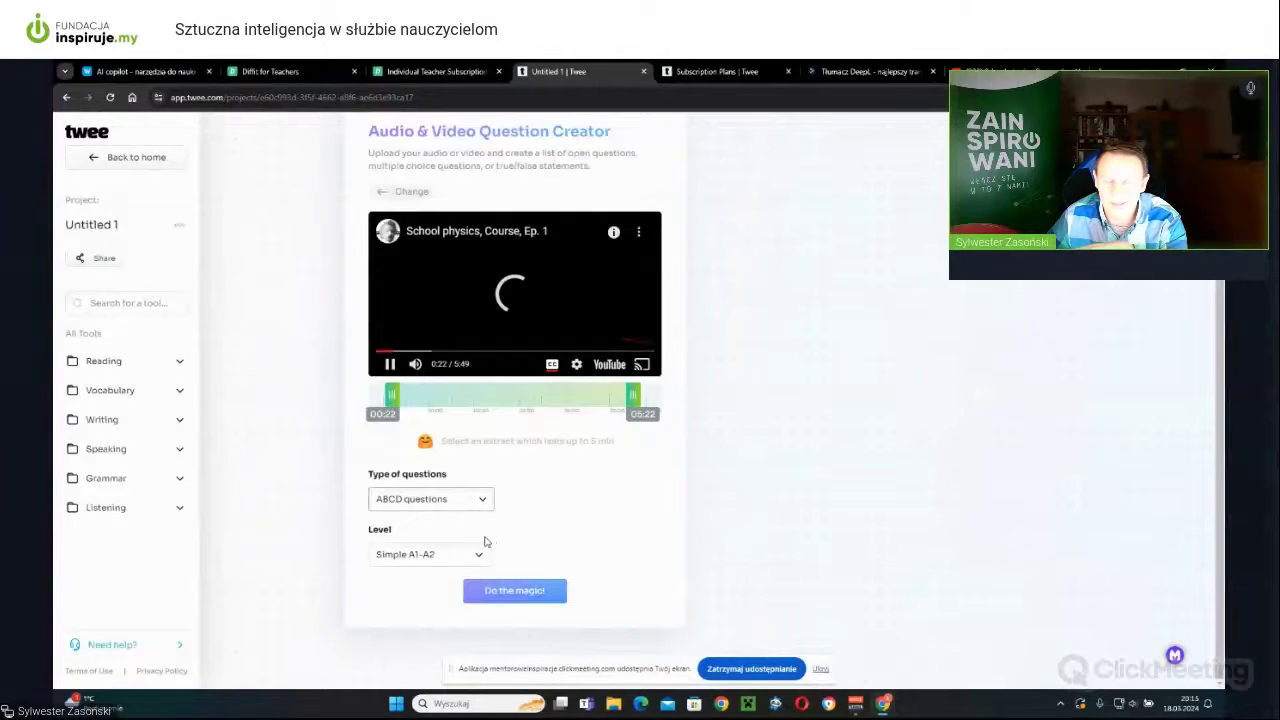
click(477, 551)
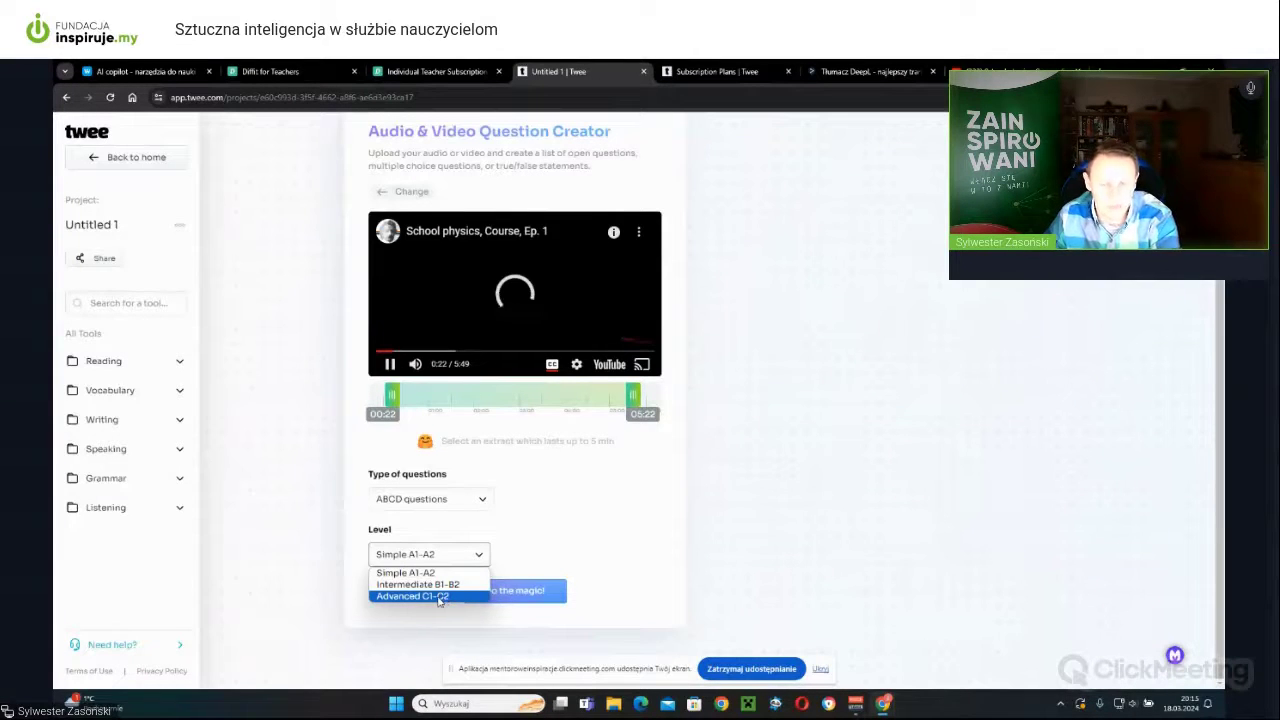
click(448, 585)
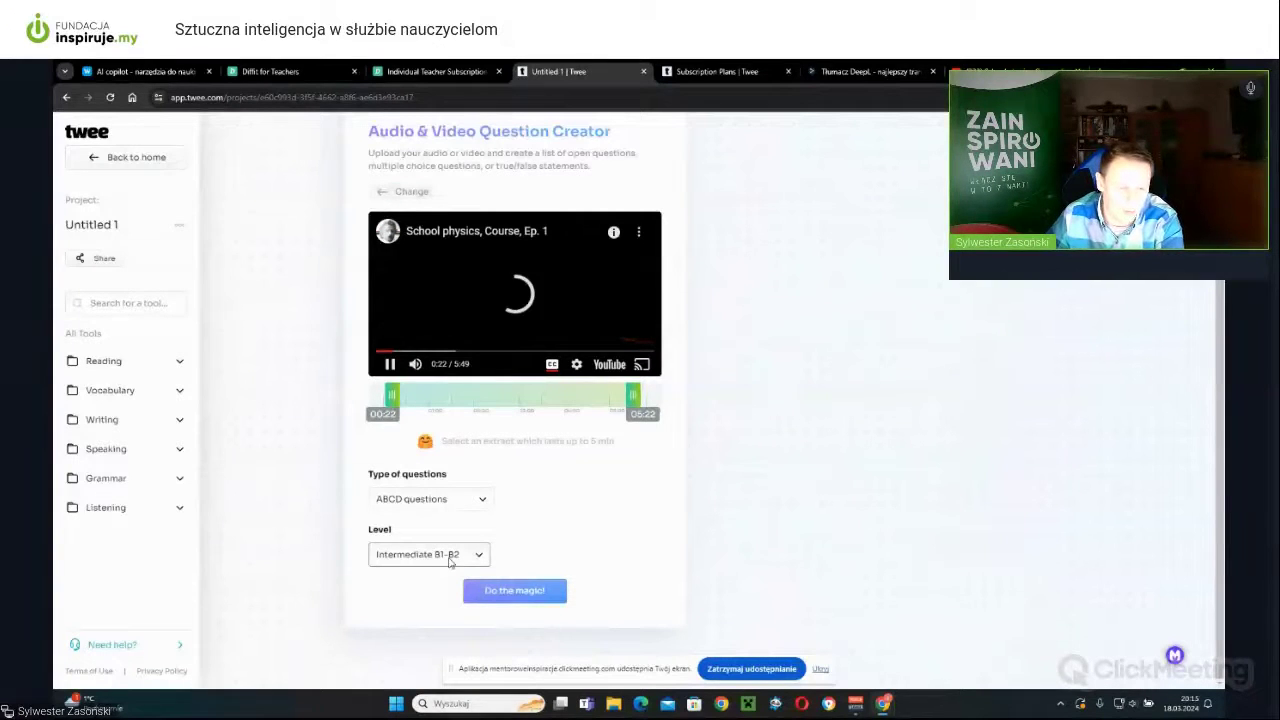
click(511, 591)
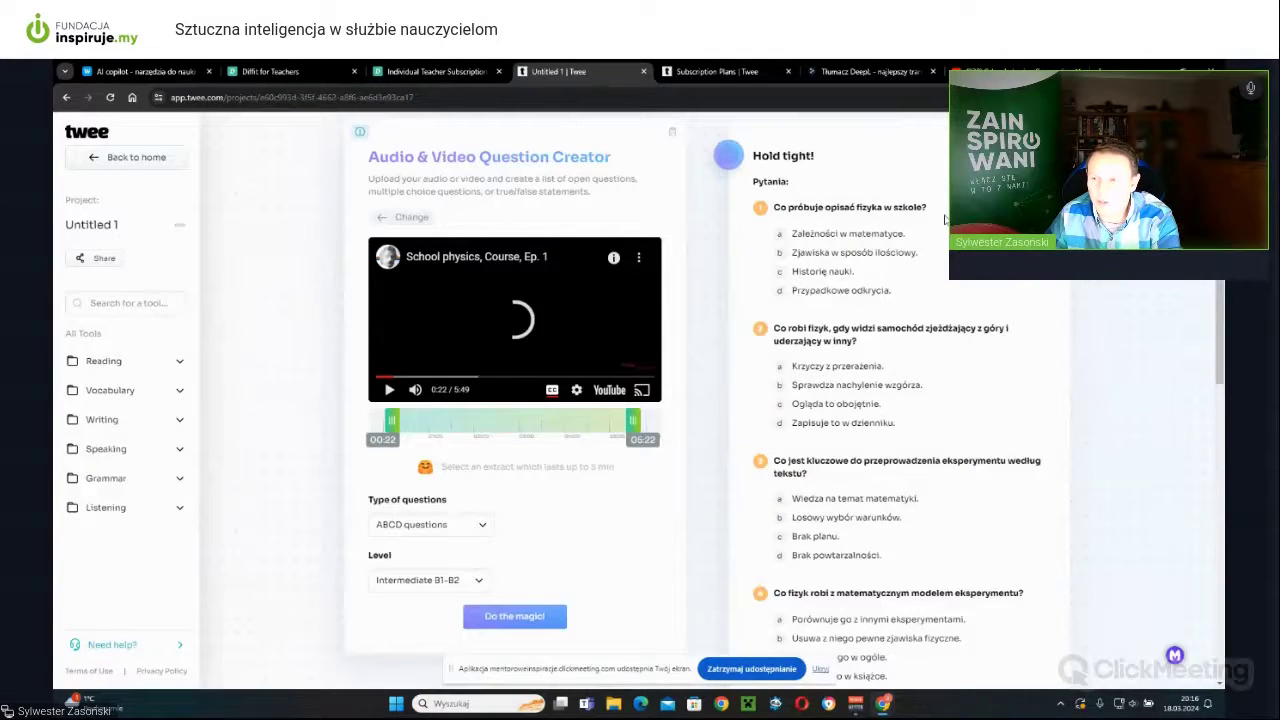
Review the generated multiple-choice physics questions and compare them with the list of correct answers.
scroll(945, 220, down, 3)
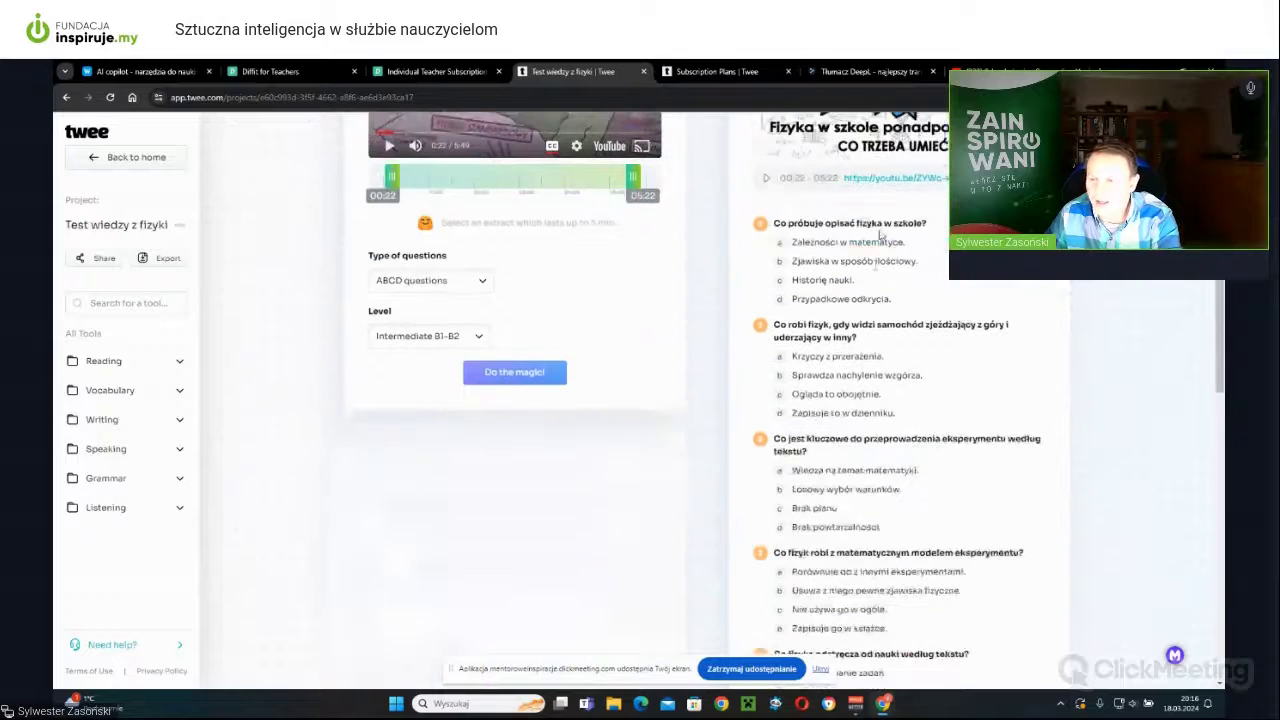
scroll(891, 298, down, 1)
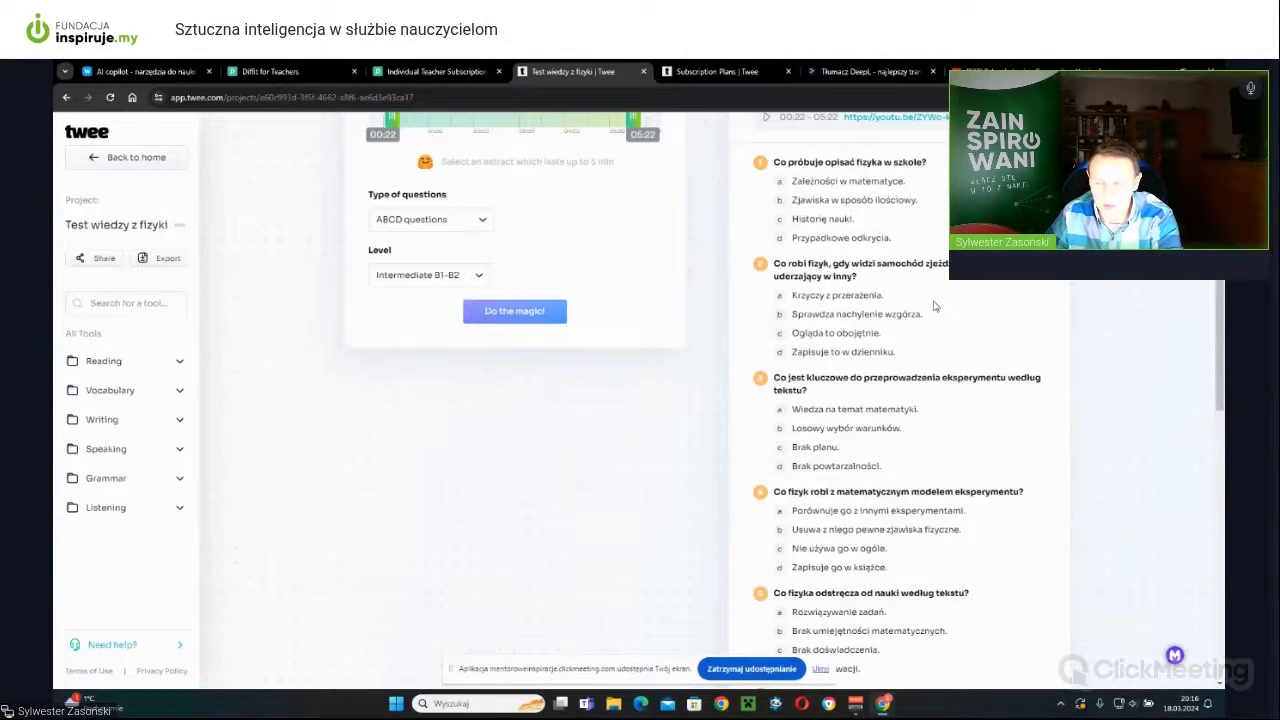
scroll(937, 312, down, 1)
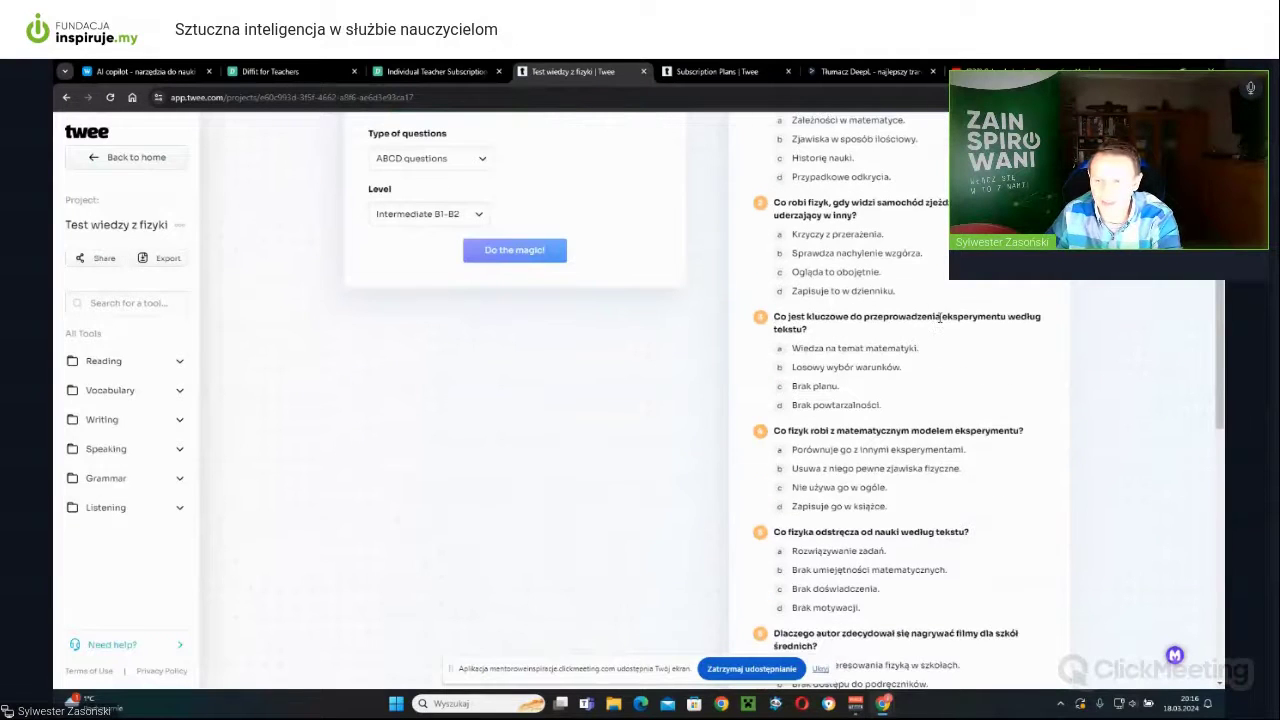
scroll(800, 260, down, 9)
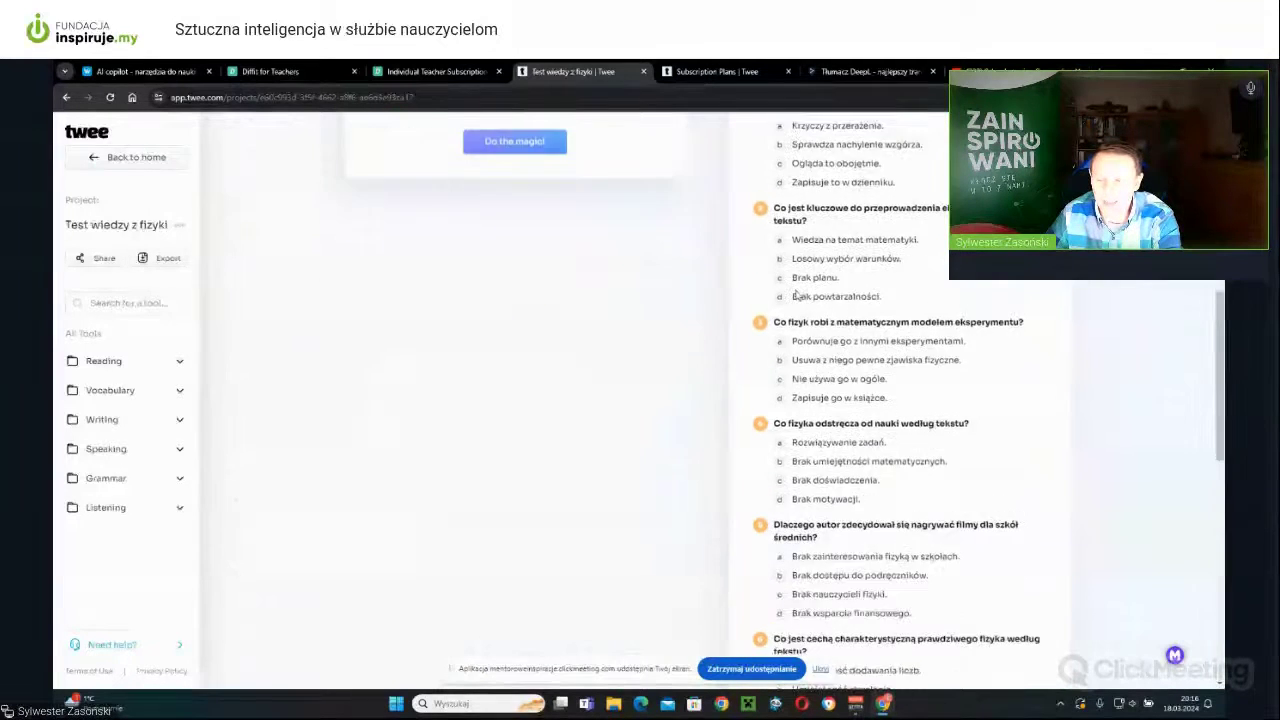
scroll(831, 319, up, 1)
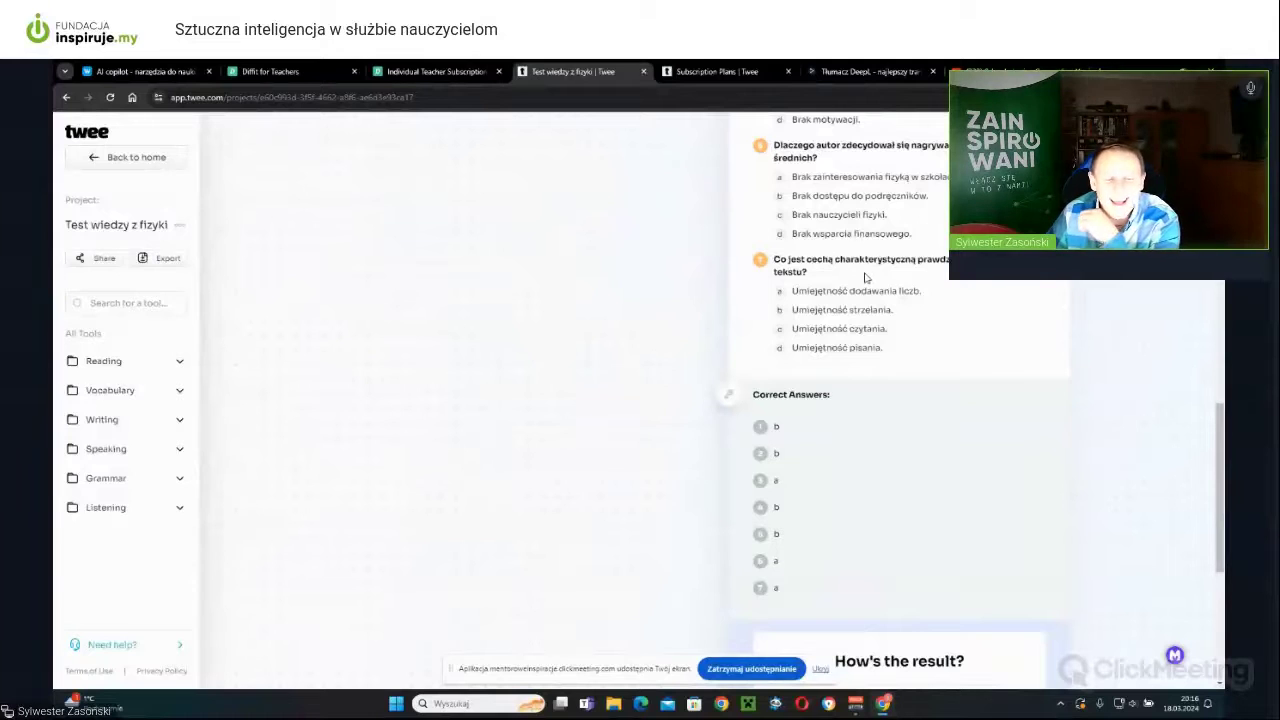
scroll(934, 294, up, 3)
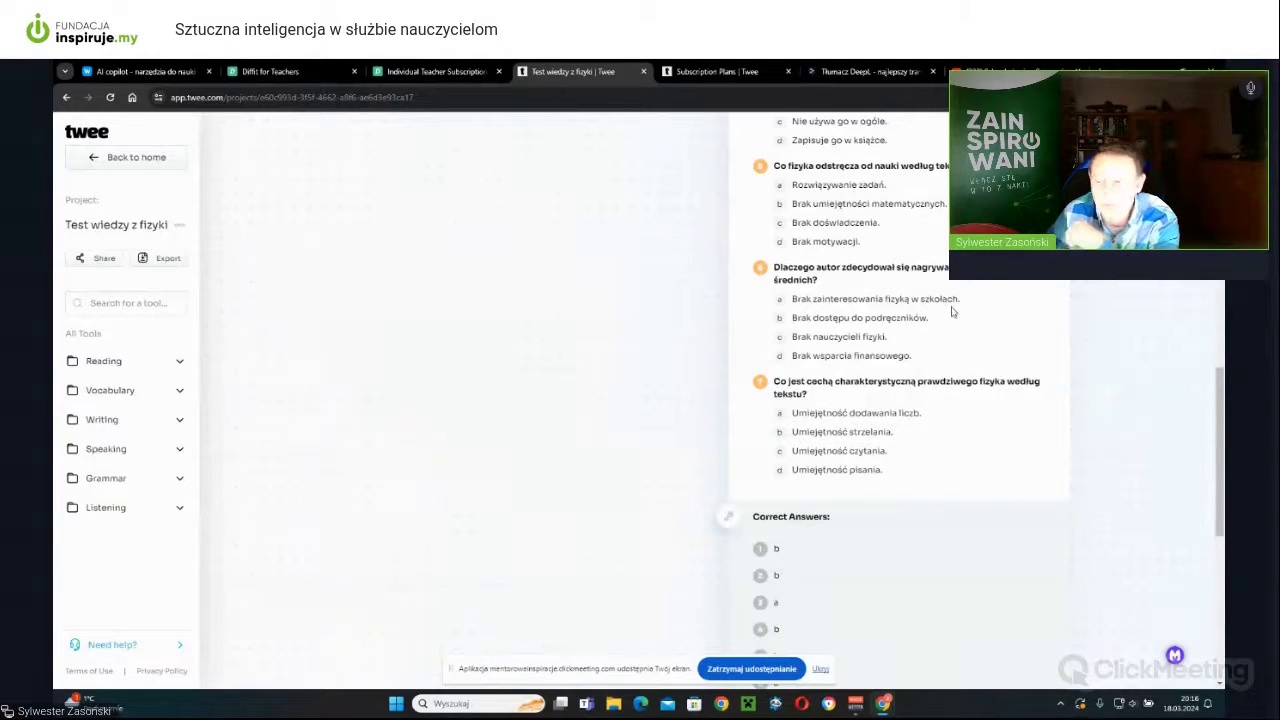
scroll(951, 310, down, 4)
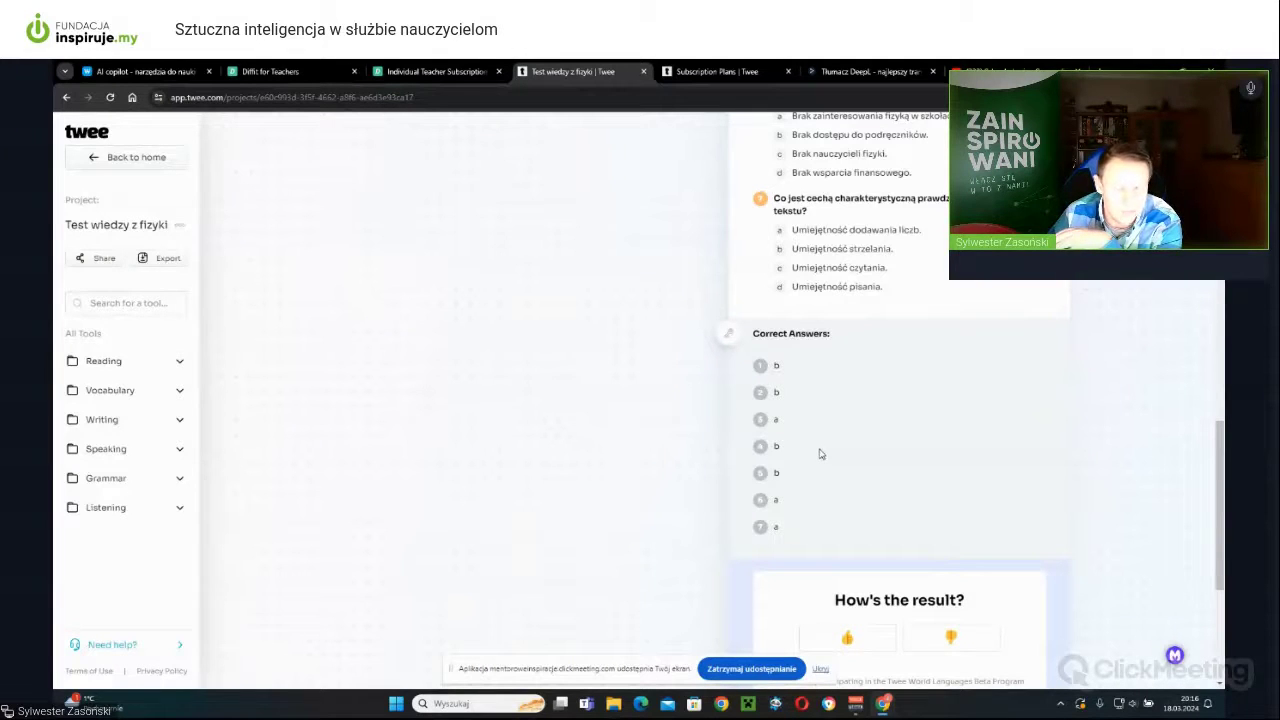
scroll(820, 454, up, 3)
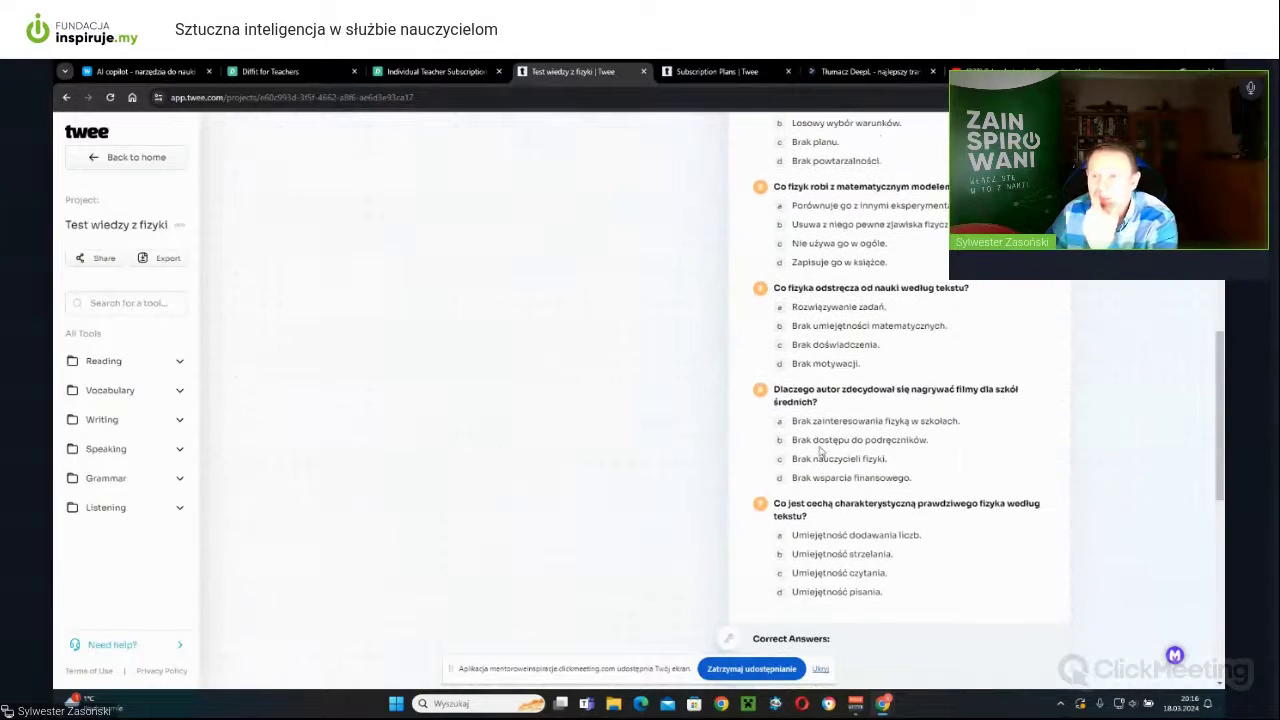
scroll(820, 437, down, 3)
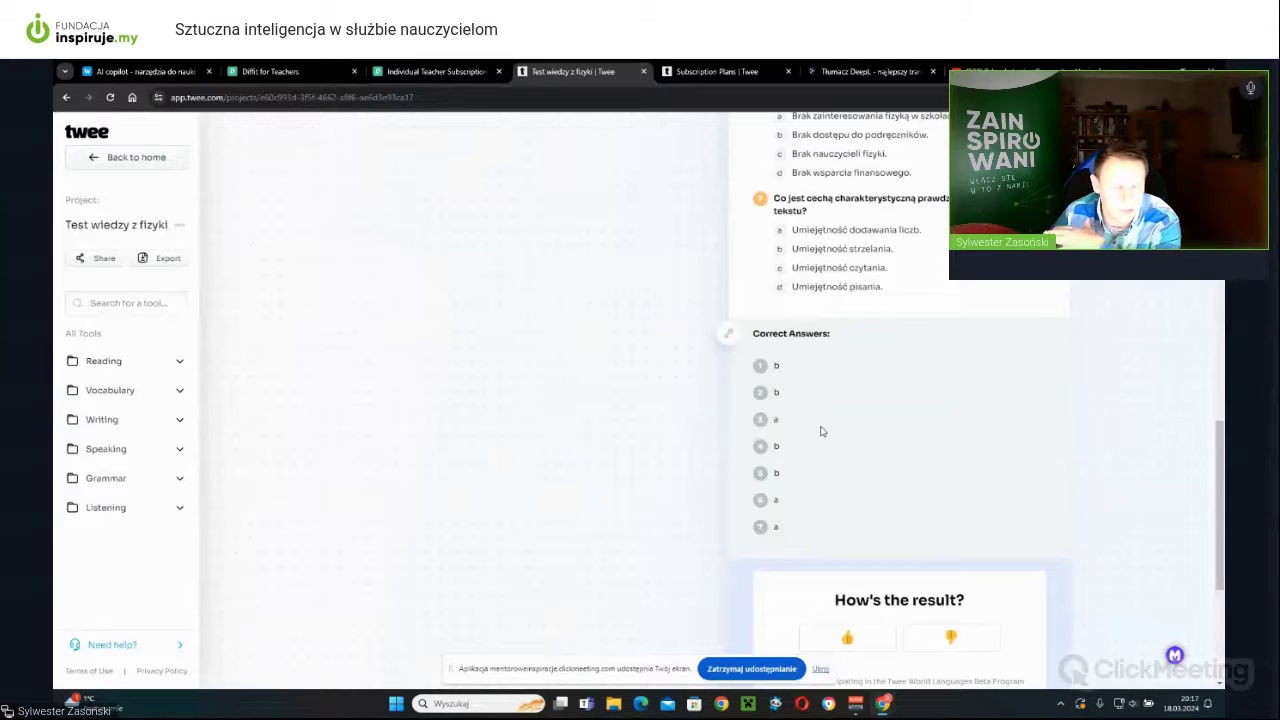
scroll(821, 430, down, 2)
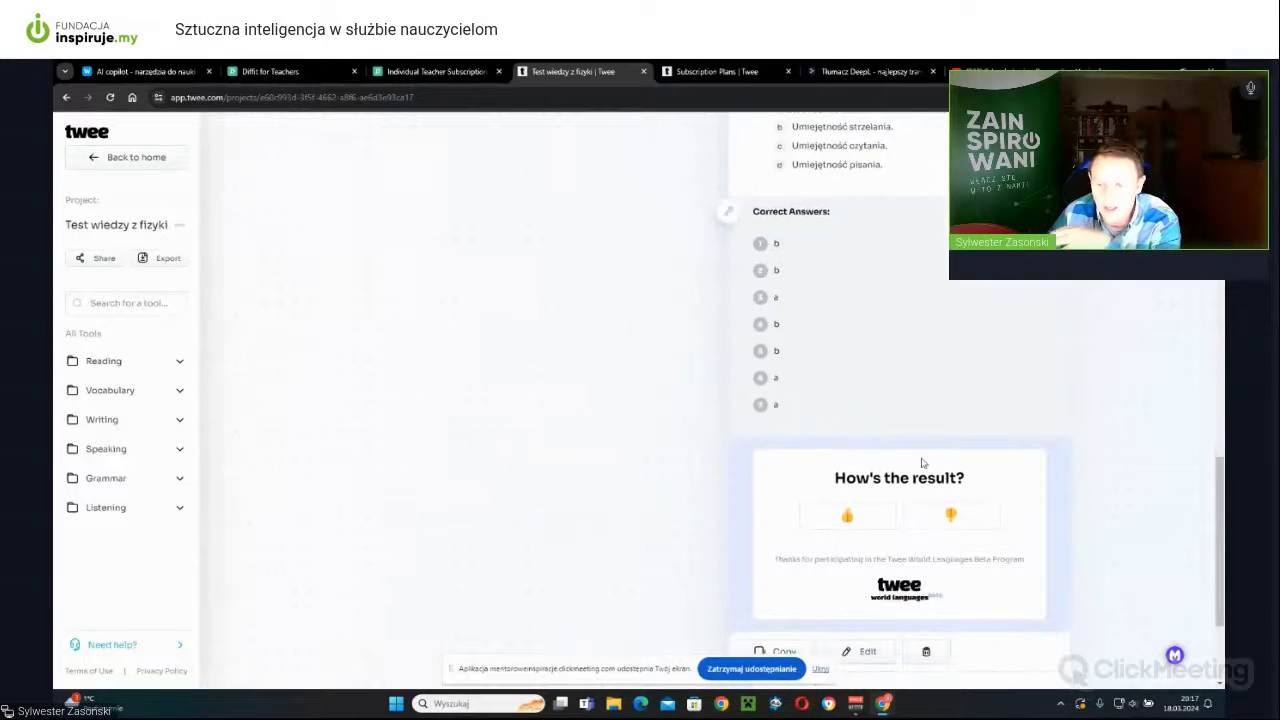
Try the thumbs-down and thumbs-up ratings for the generated question set.
scroll(800, 420, down, 2)
click(941, 398)
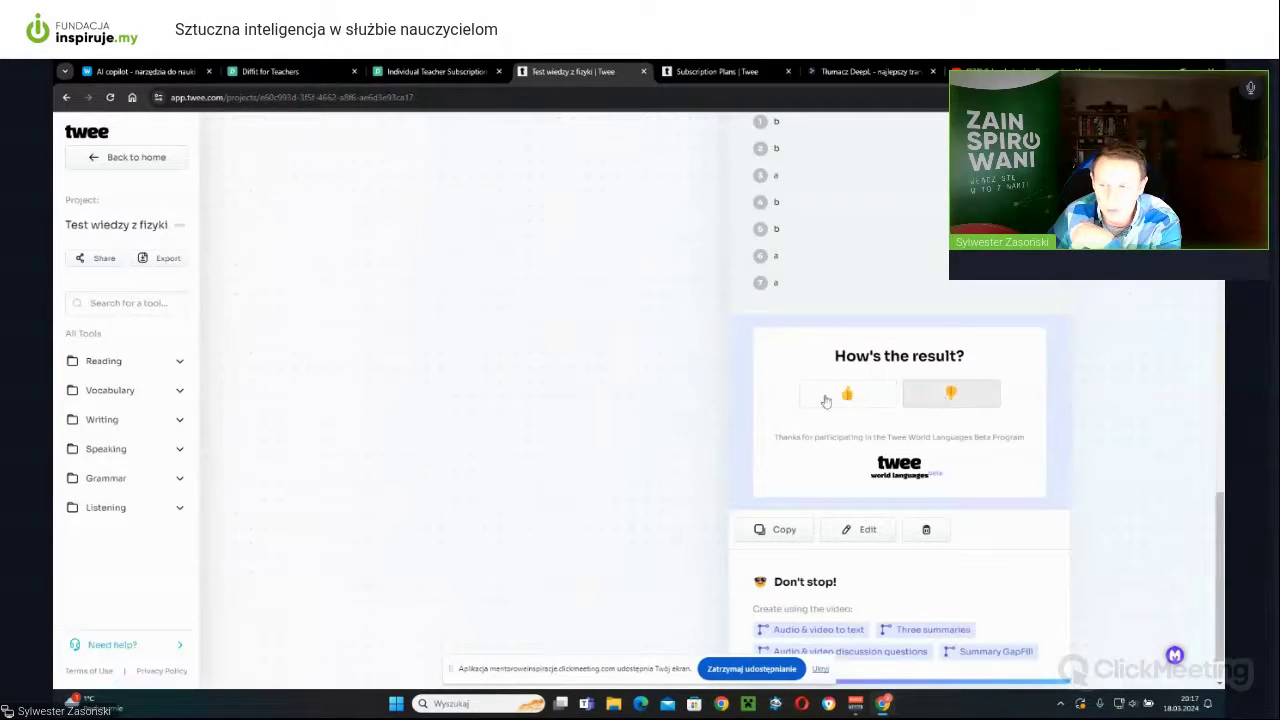
click(828, 400)
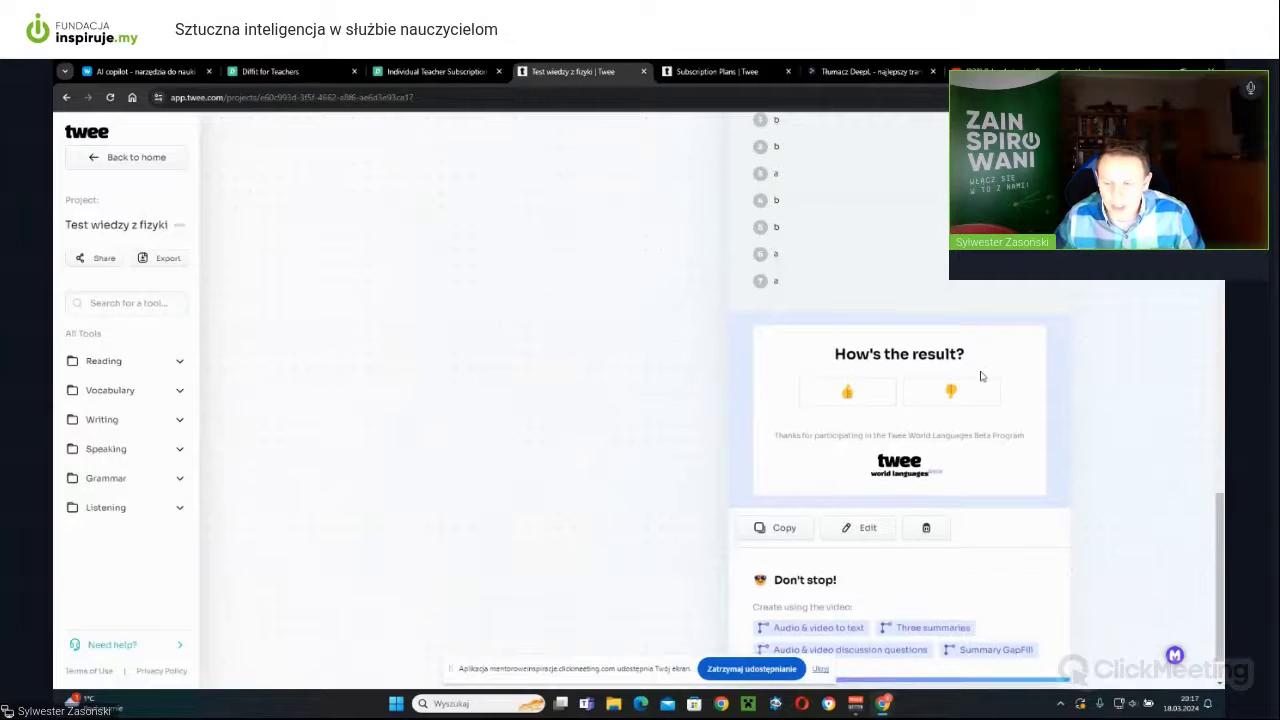
Generate a Summary GapFill exercise from the same 00:22–05:22 video extract.
scroll(981, 376, down, 1)
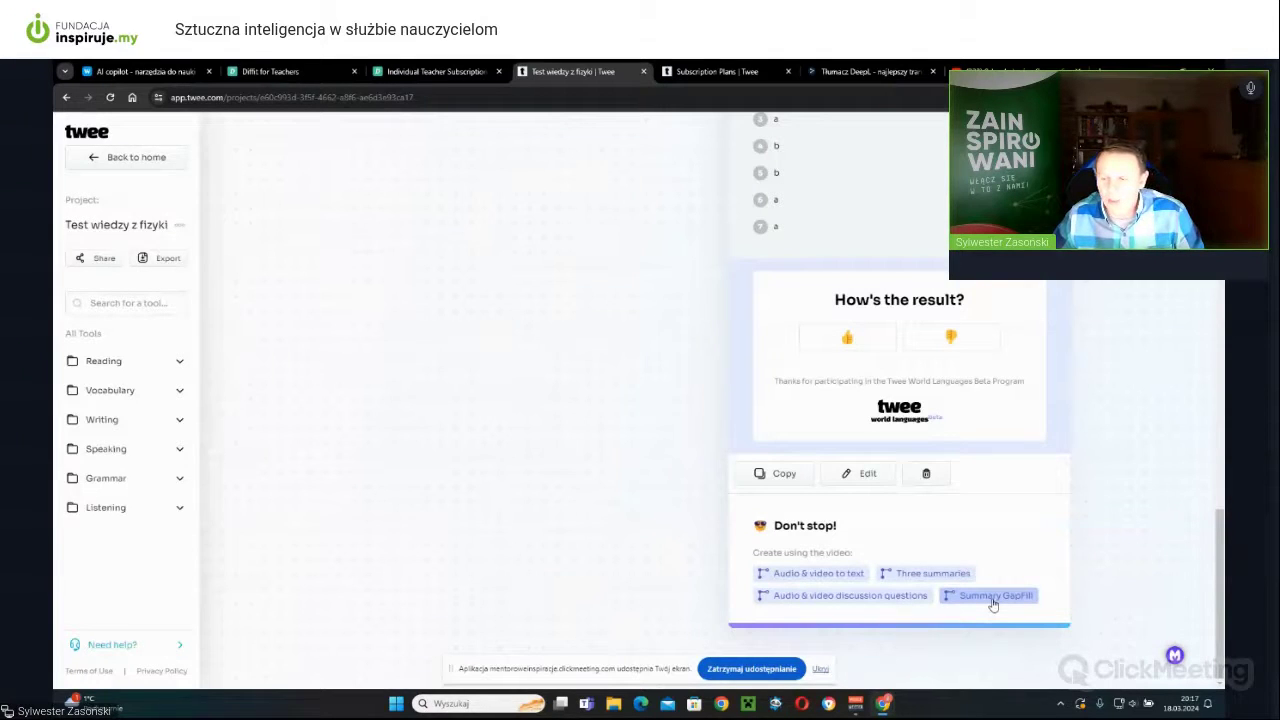
click(993, 597)
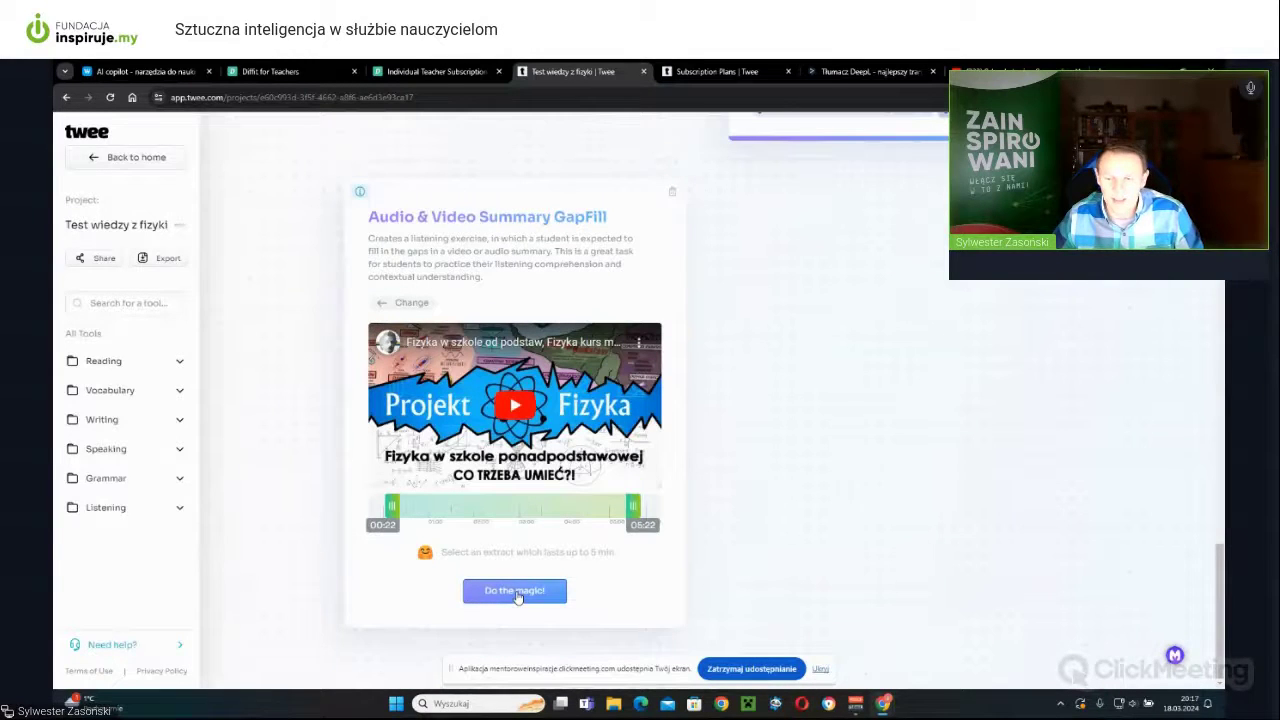
click(515, 591)
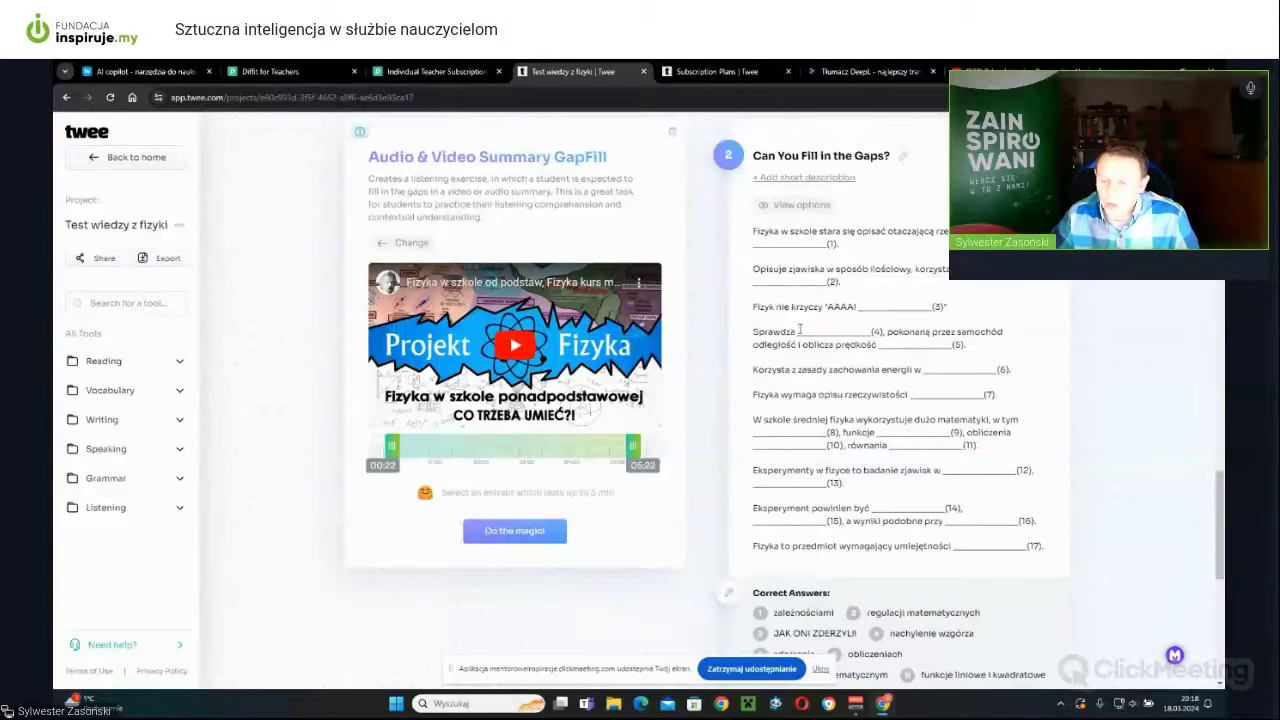
Review the gap-fill sentences of the video summary exercise and compare them with the list of correct answers.
scroll(820, 327, down, 2)
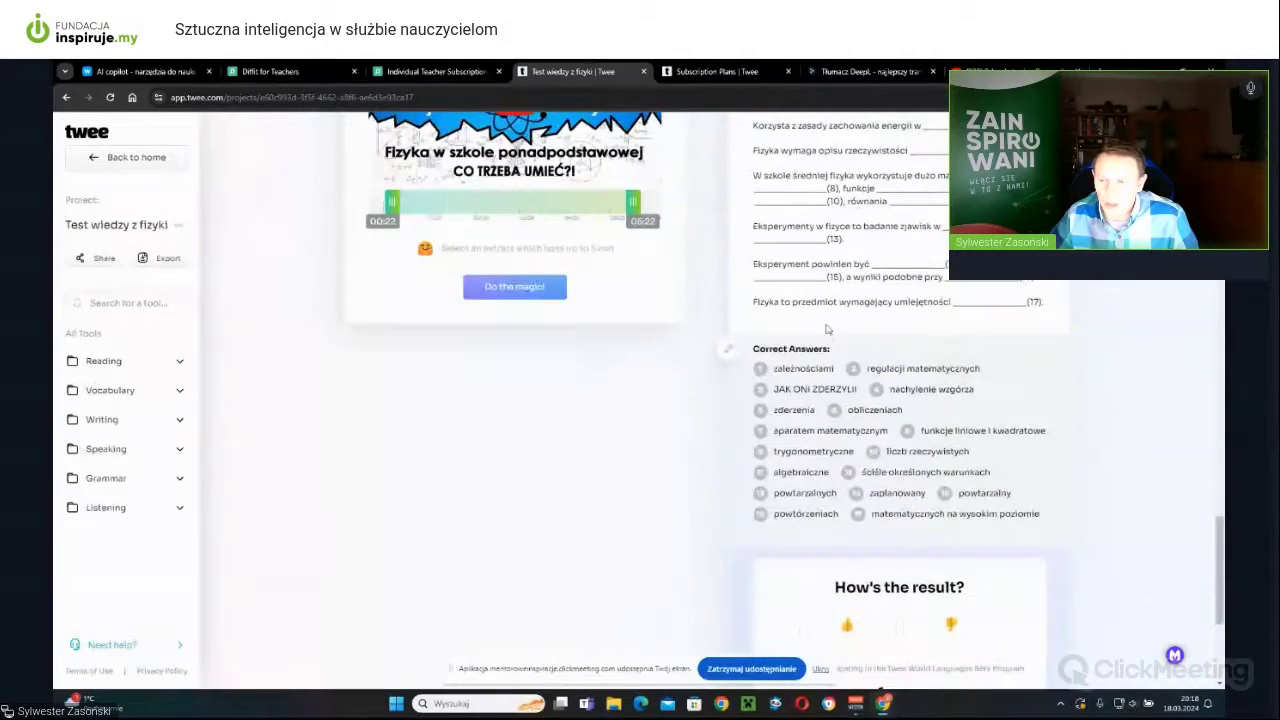
scroll(862, 373, up, 3)
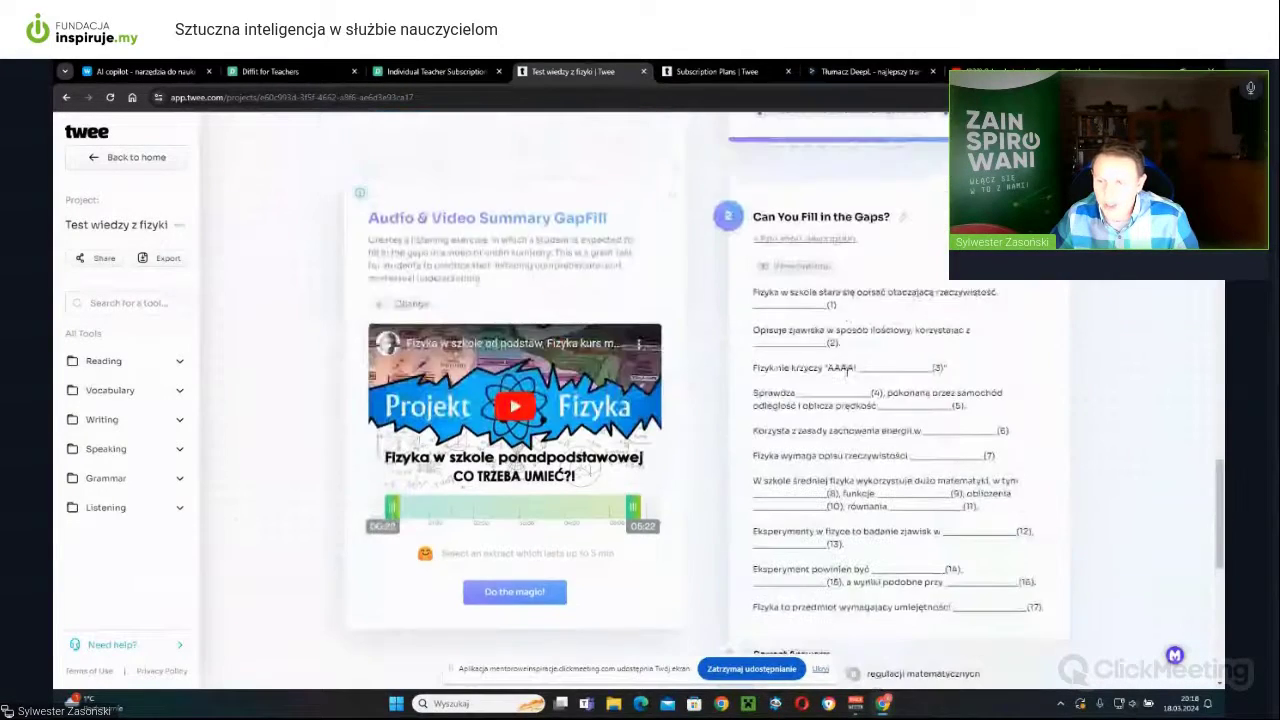
scroll(817, 426, down, 3)
scroll(817, 426, up, 1)
scroll(817, 426, up, 3)
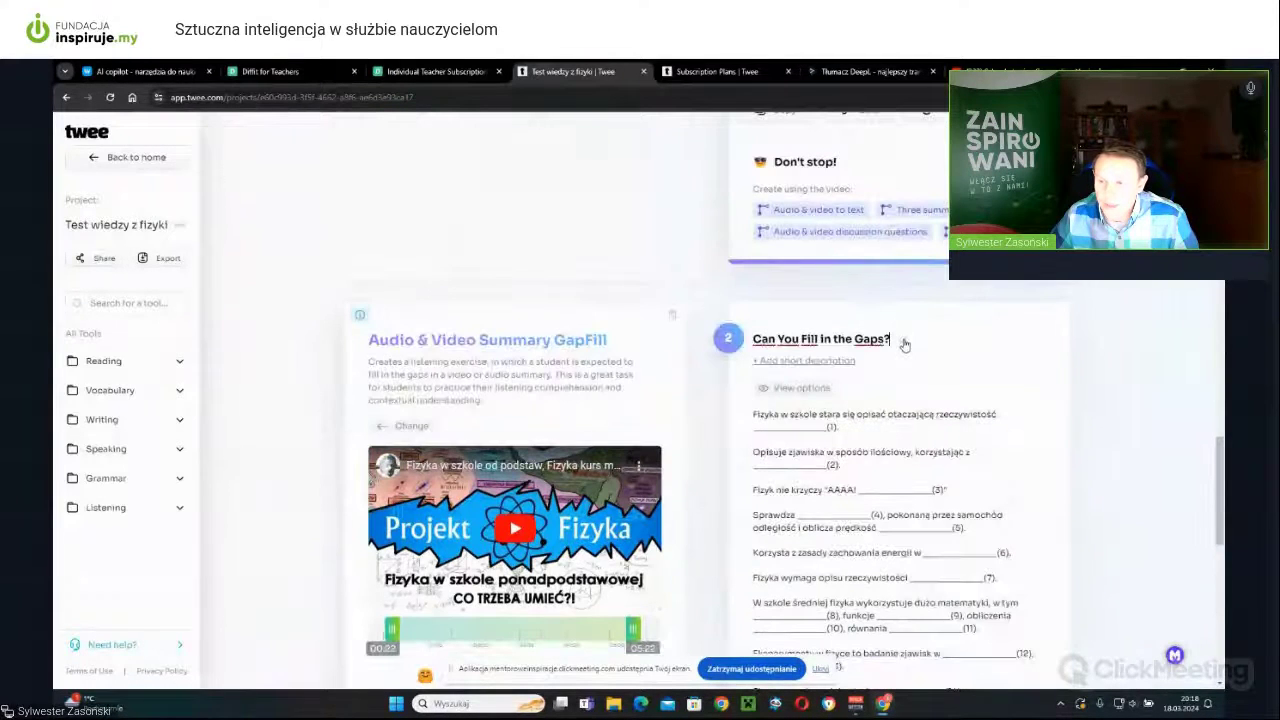
scroll(803, 392, down, 2)
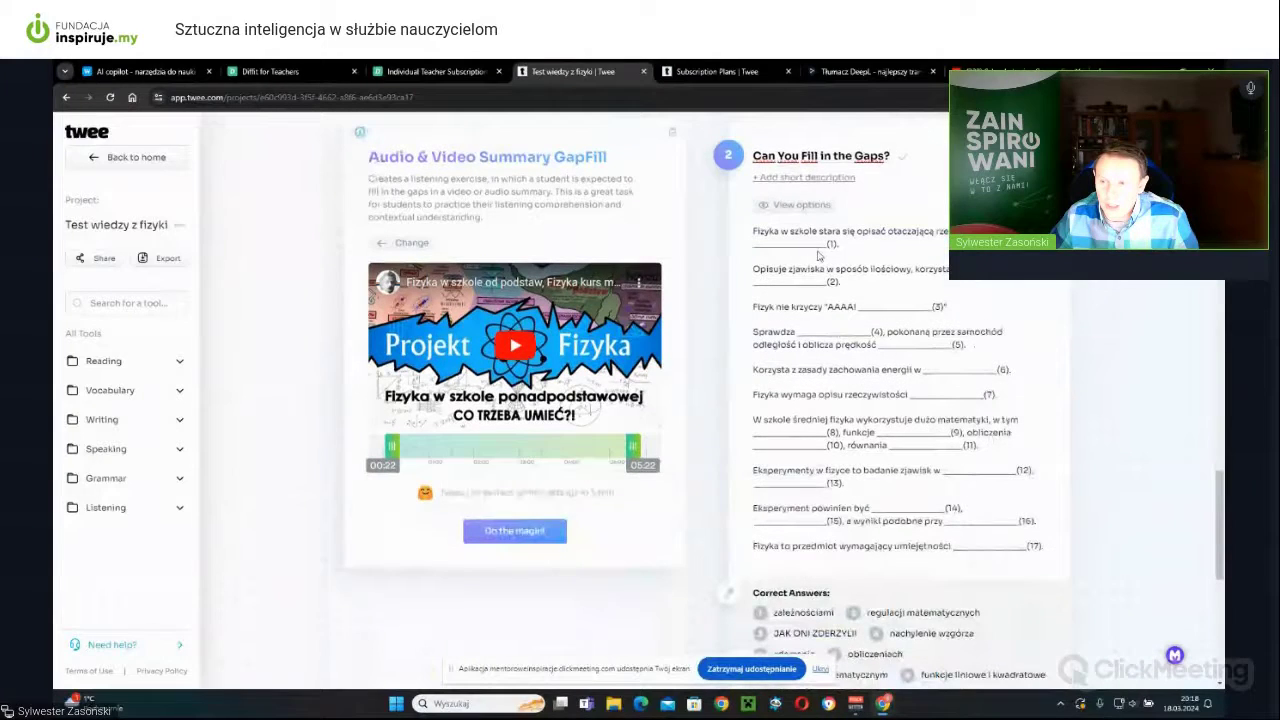
click(904, 163)
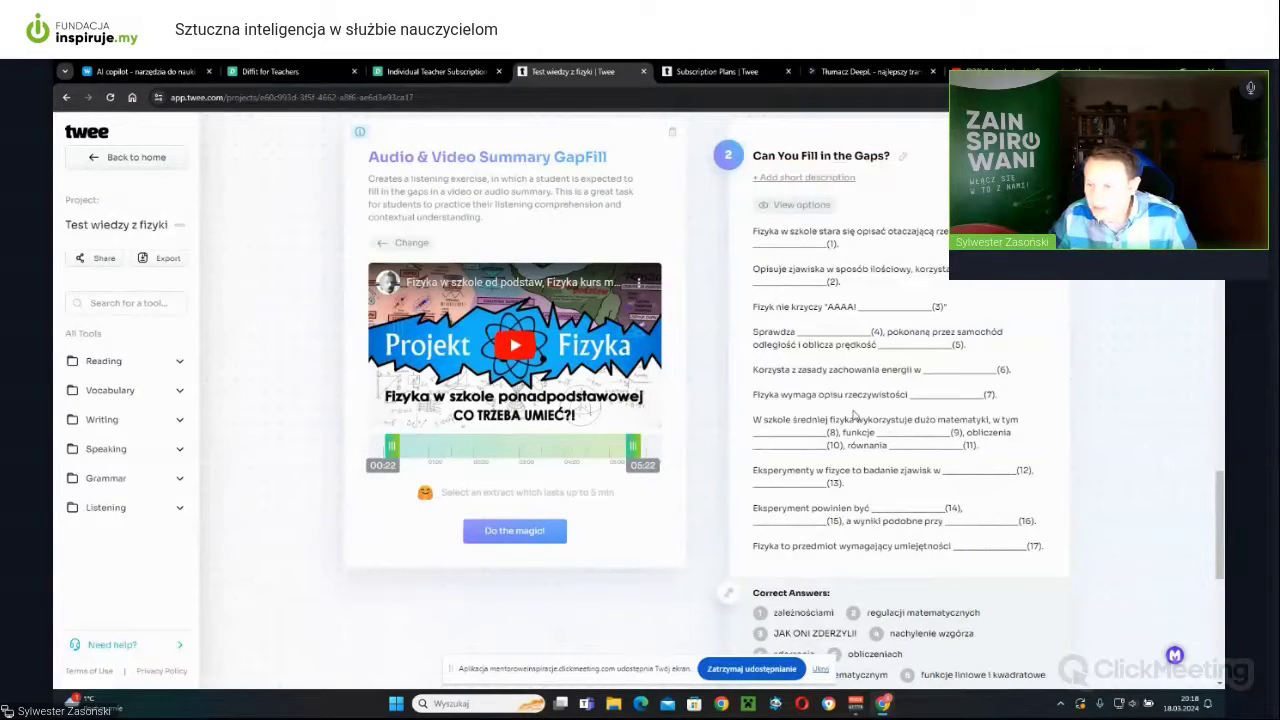
scroll(856, 416, down, 1)
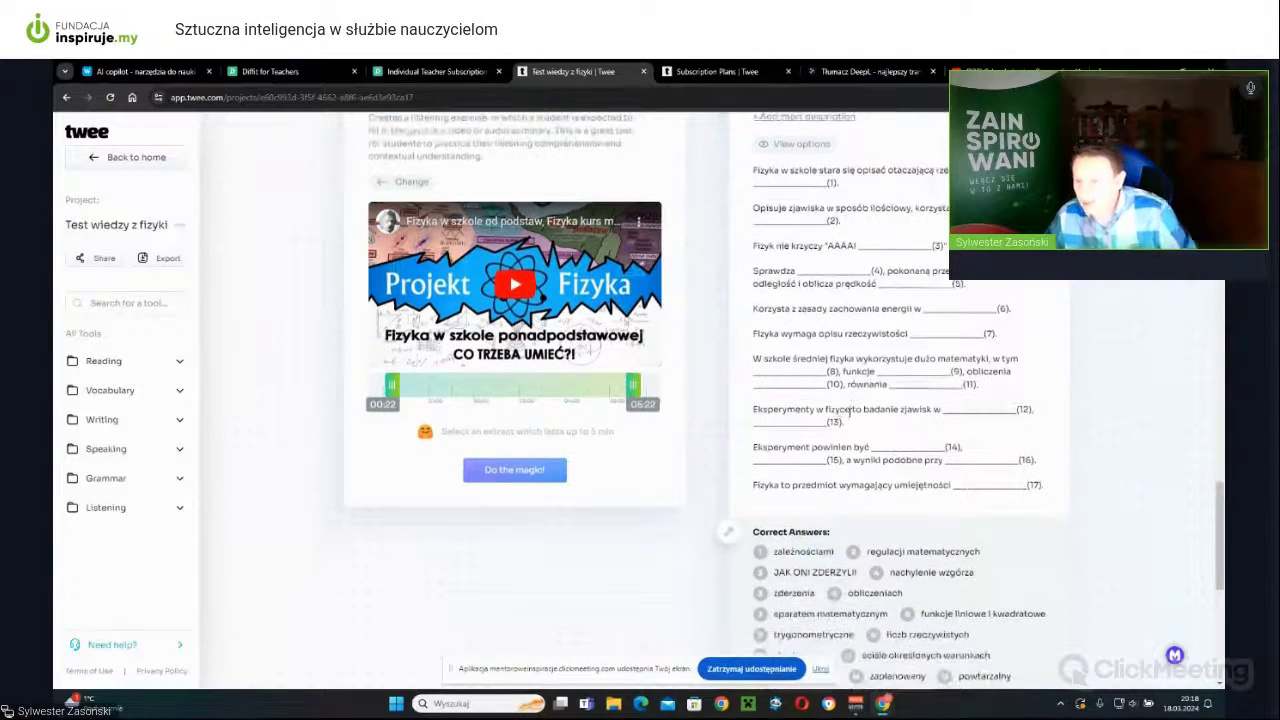
triple_click(966, 482)
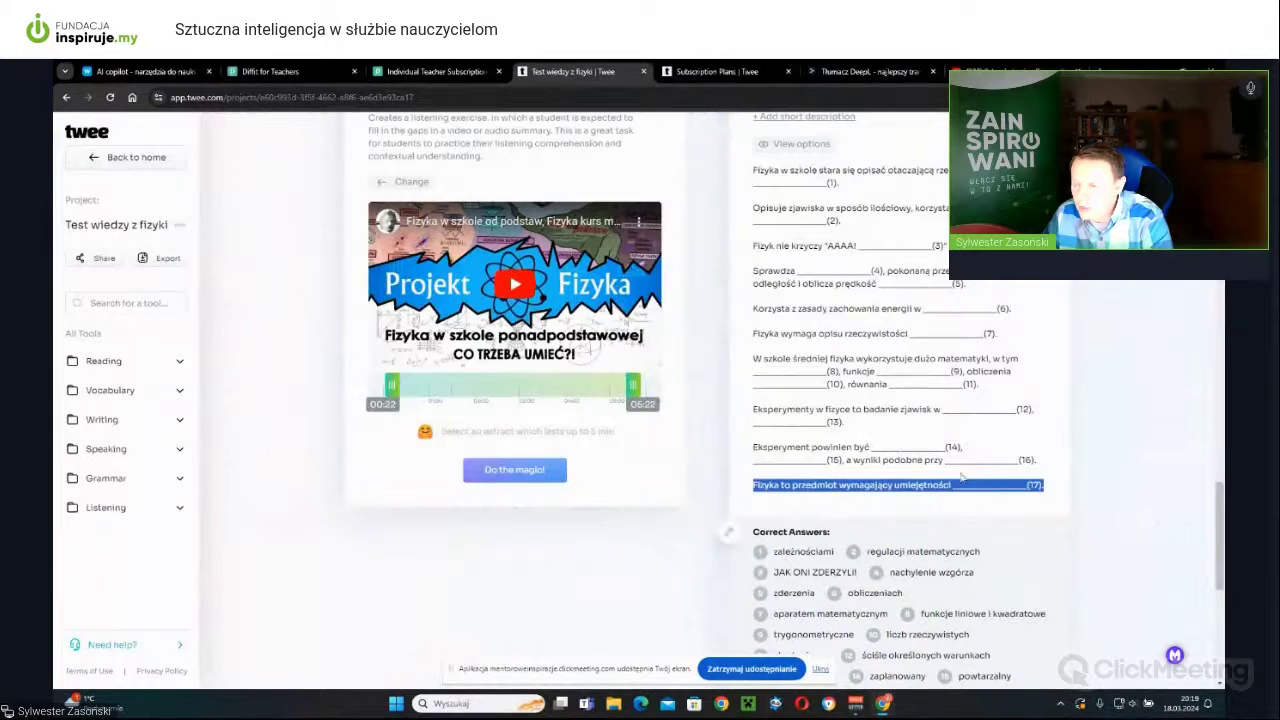
scroll(962, 477, down, 3)
click(740, 293)
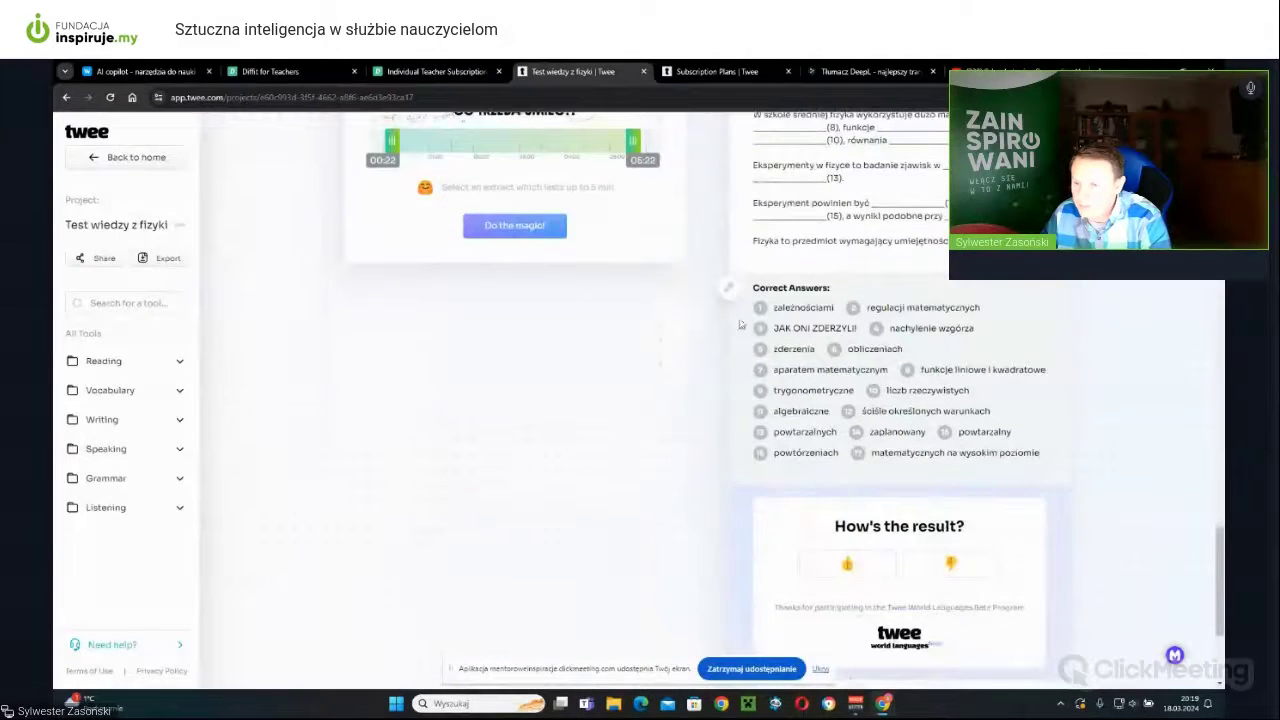
scroll(906, 466, down, 7)
scroll(906, 466, up, 2)
Inspect the editable title and the view options of the "Can You Fill in the Gaps?" exercise, leaving them as they are.
click(905, 464)
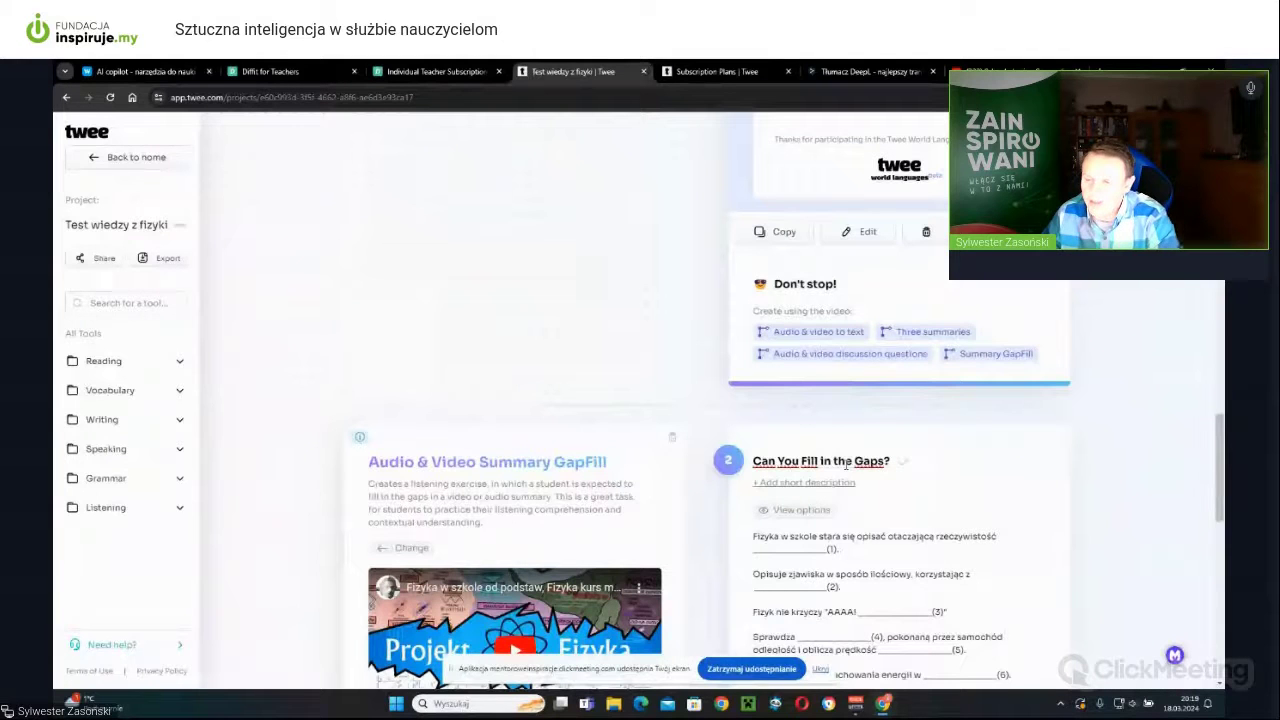
scroll(810, 497, down, 1)
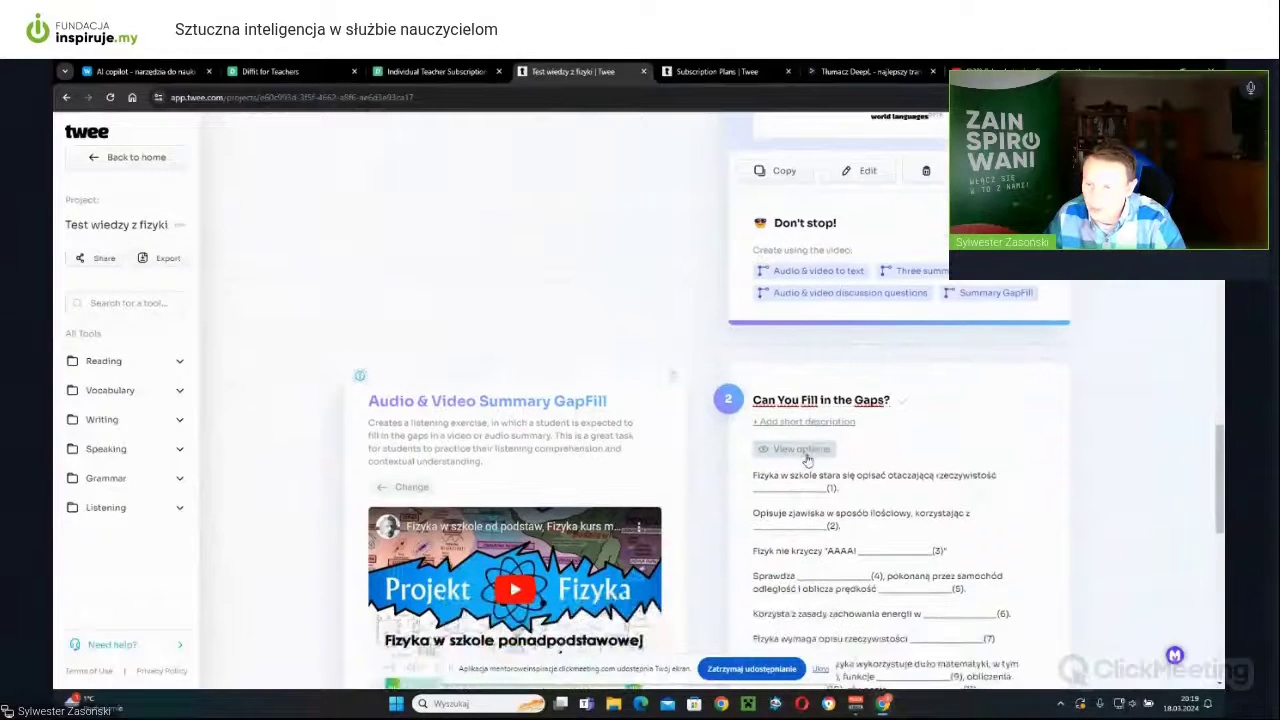
click(805, 449)
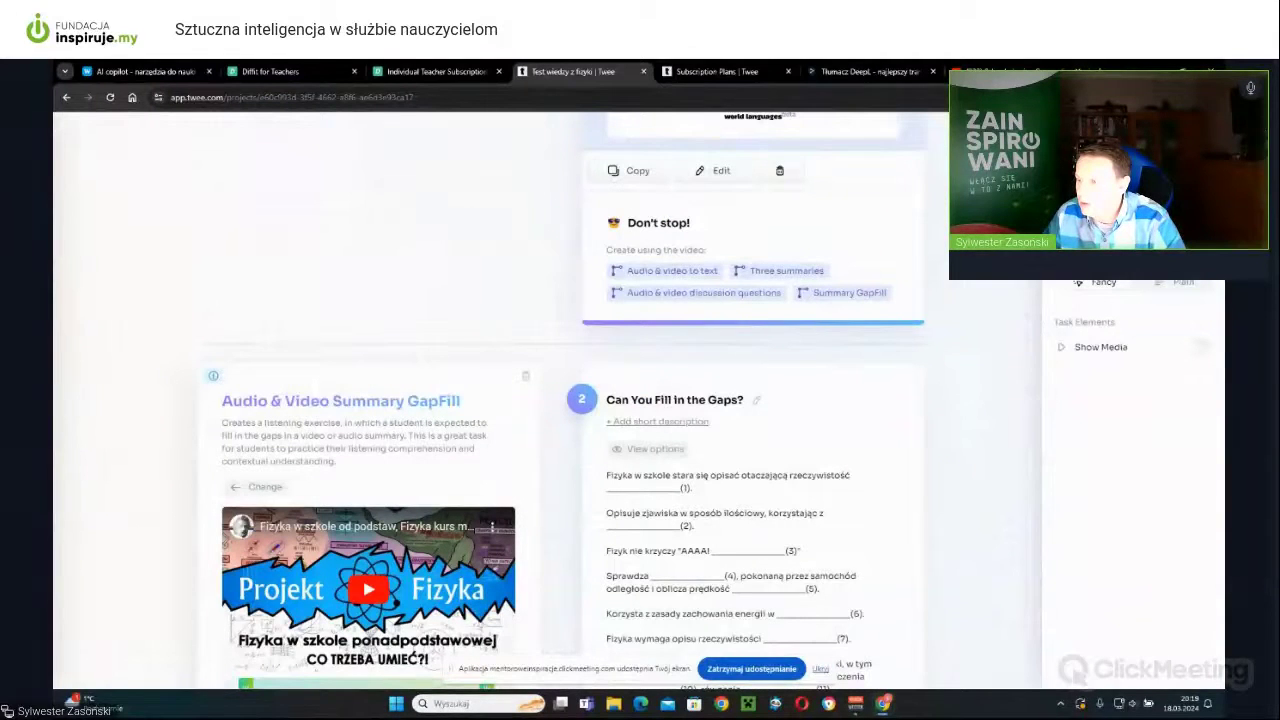
scroll(700, 450, down, 3)
double_click(908, 393)
click(897, 404)
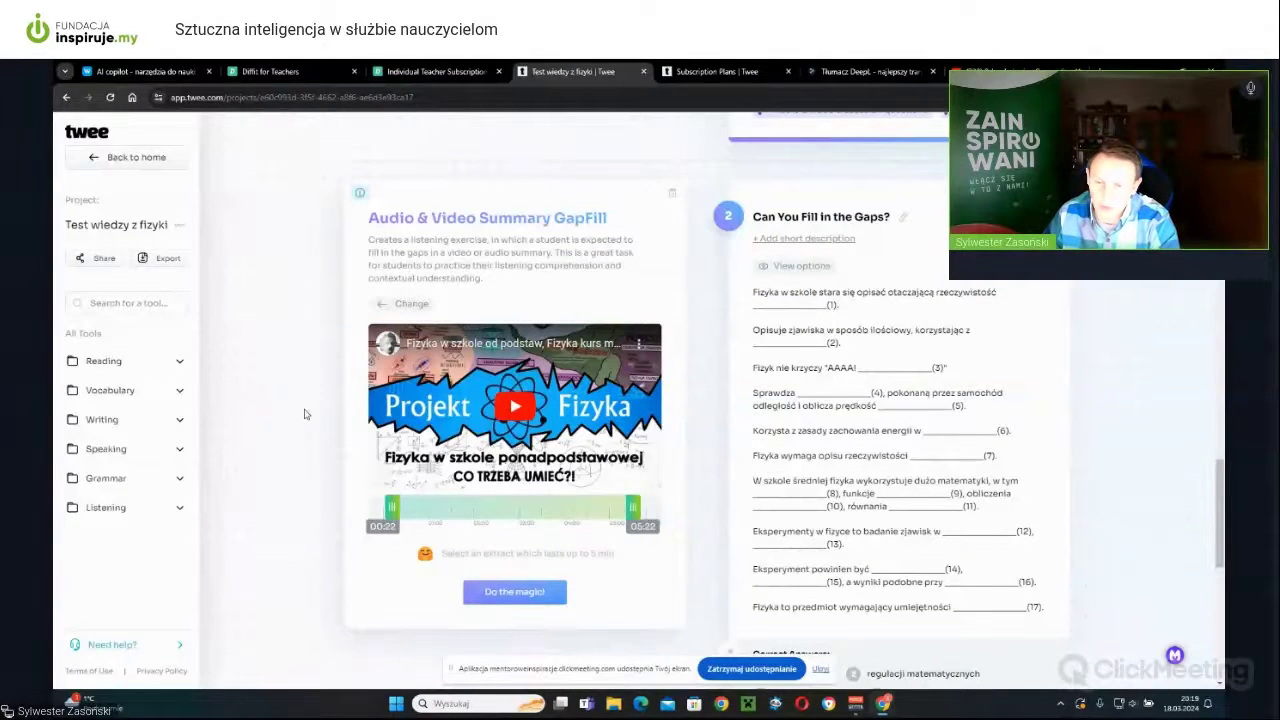
Generate warm-up discussion questions from the same video extract at the Advanced C1-C2 level.
scroll(707, 526, down, 2)
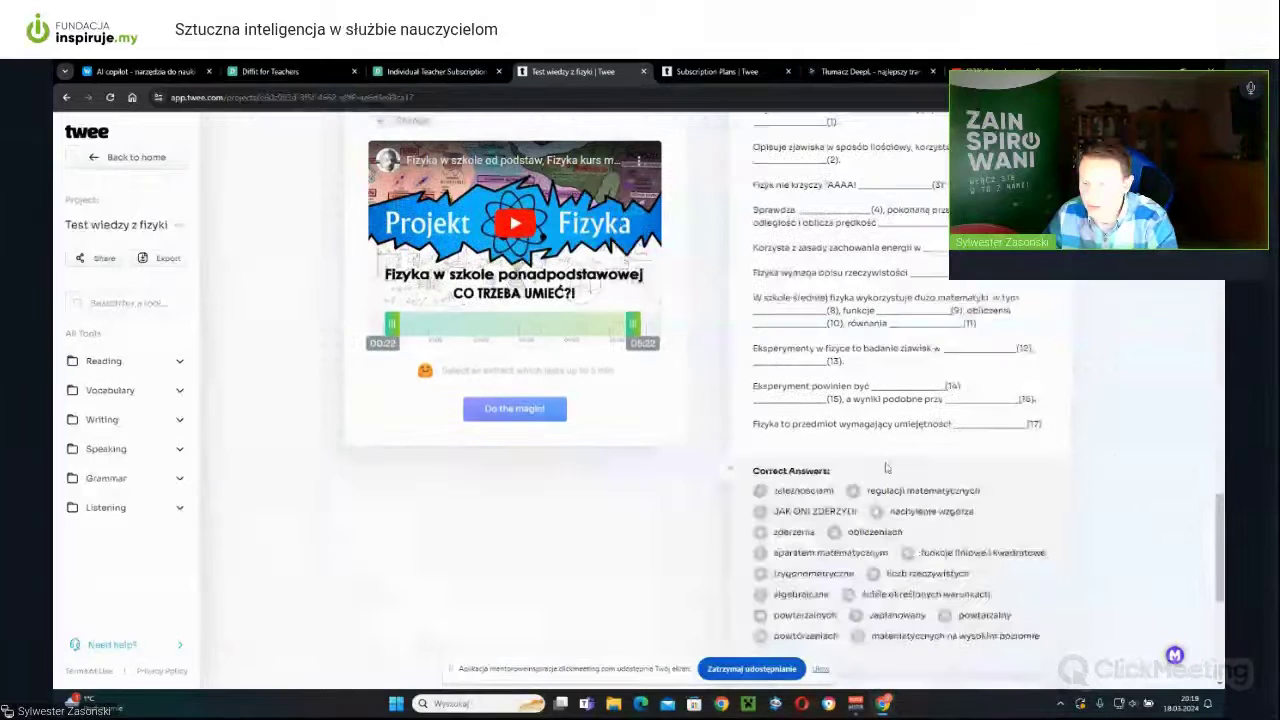
scroll(917, 436, down, 1)
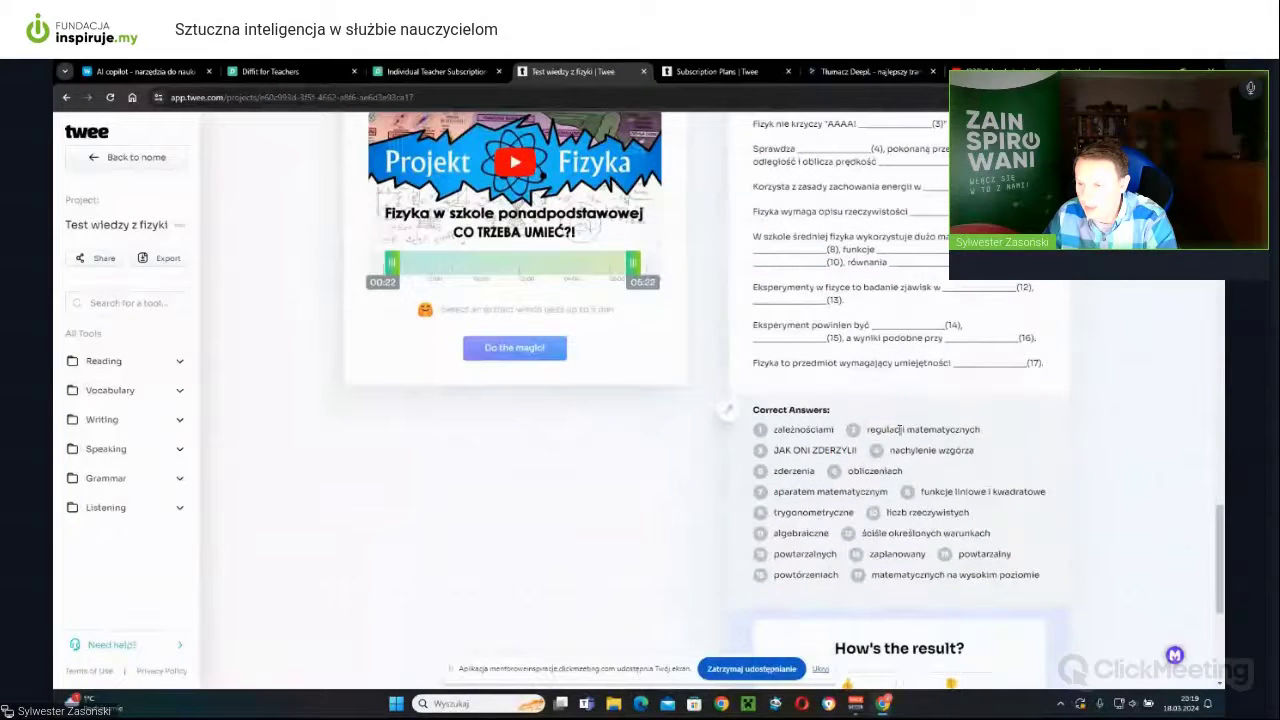
scroll(858, 438, down, 4)
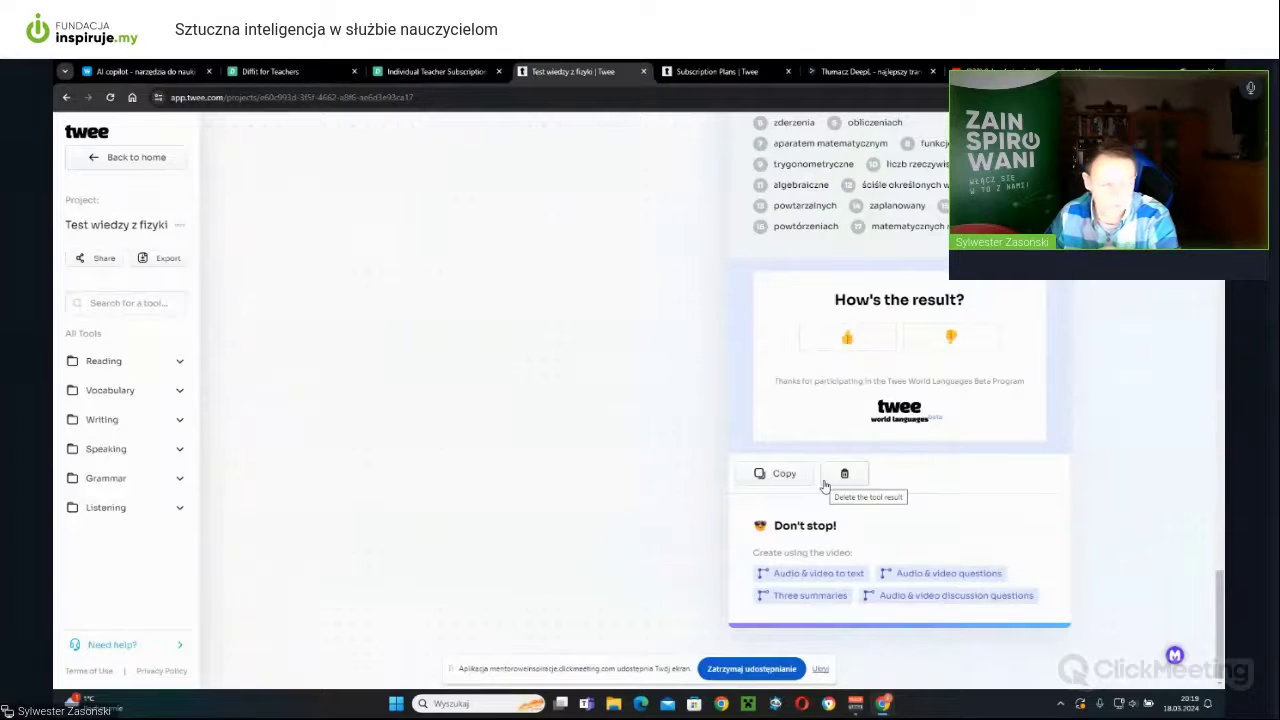
click(973, 596)
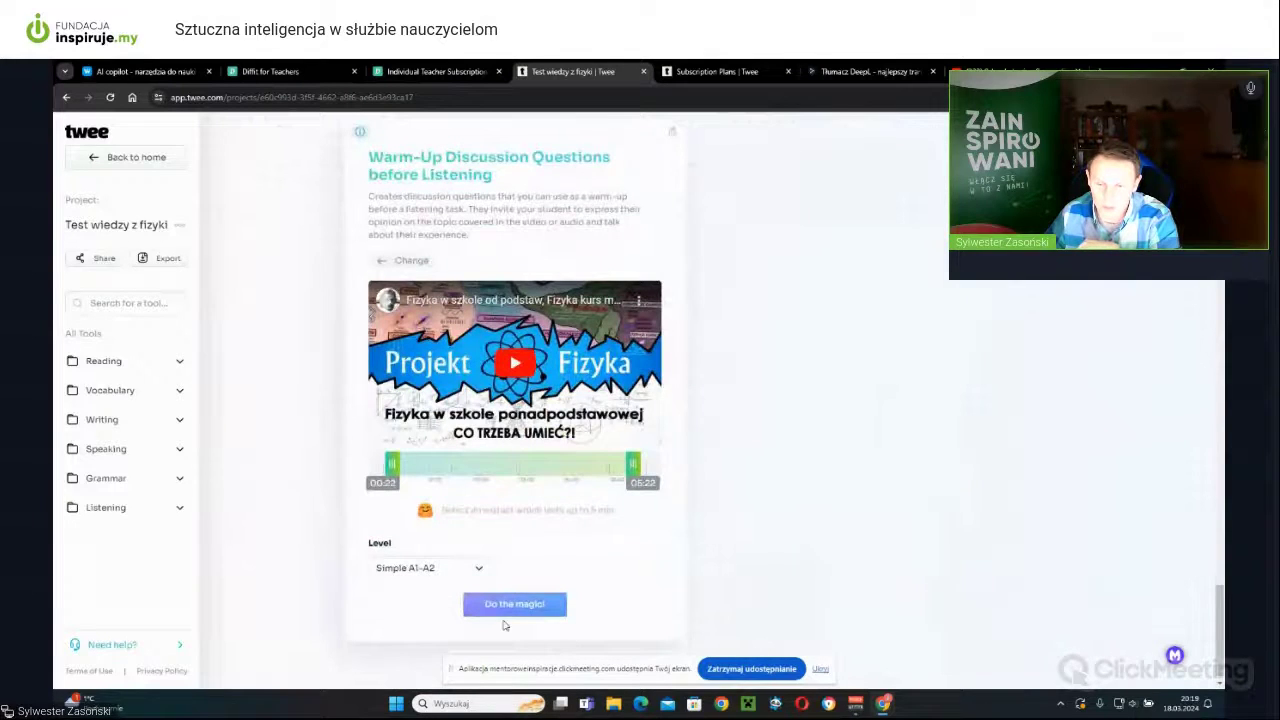
click(446, 575)
click(436, 613)
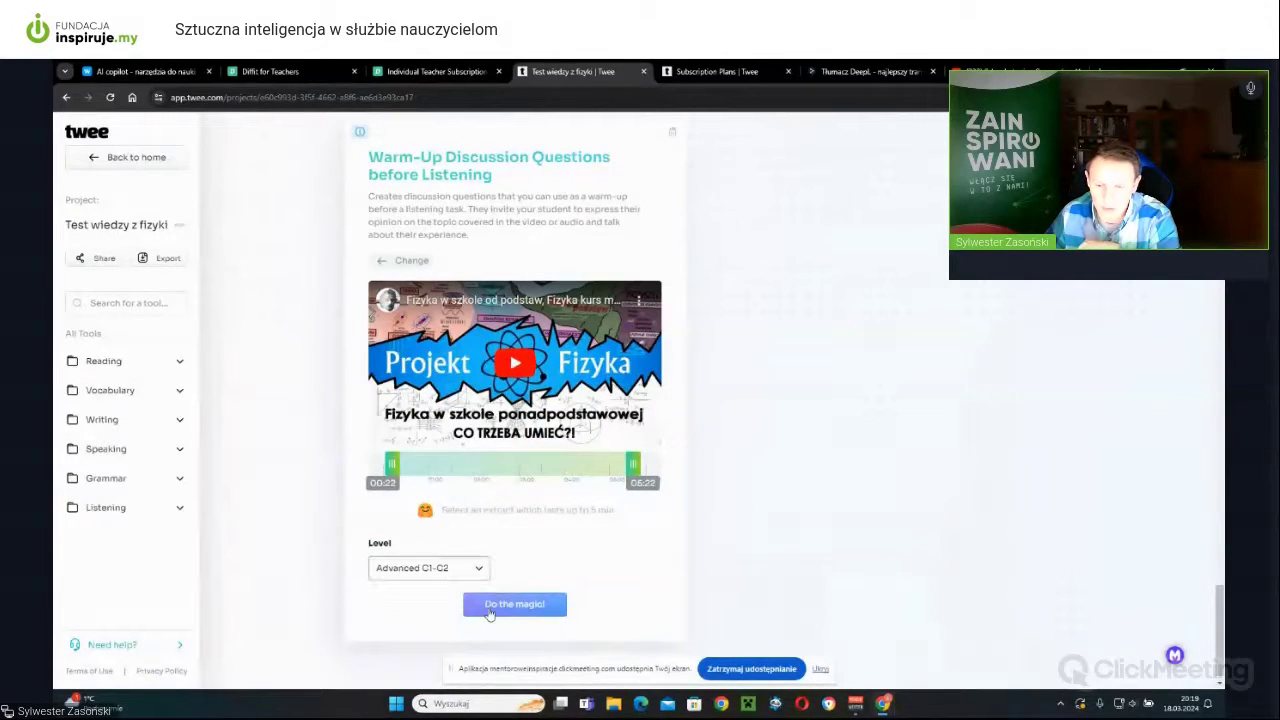
click(490, 604)
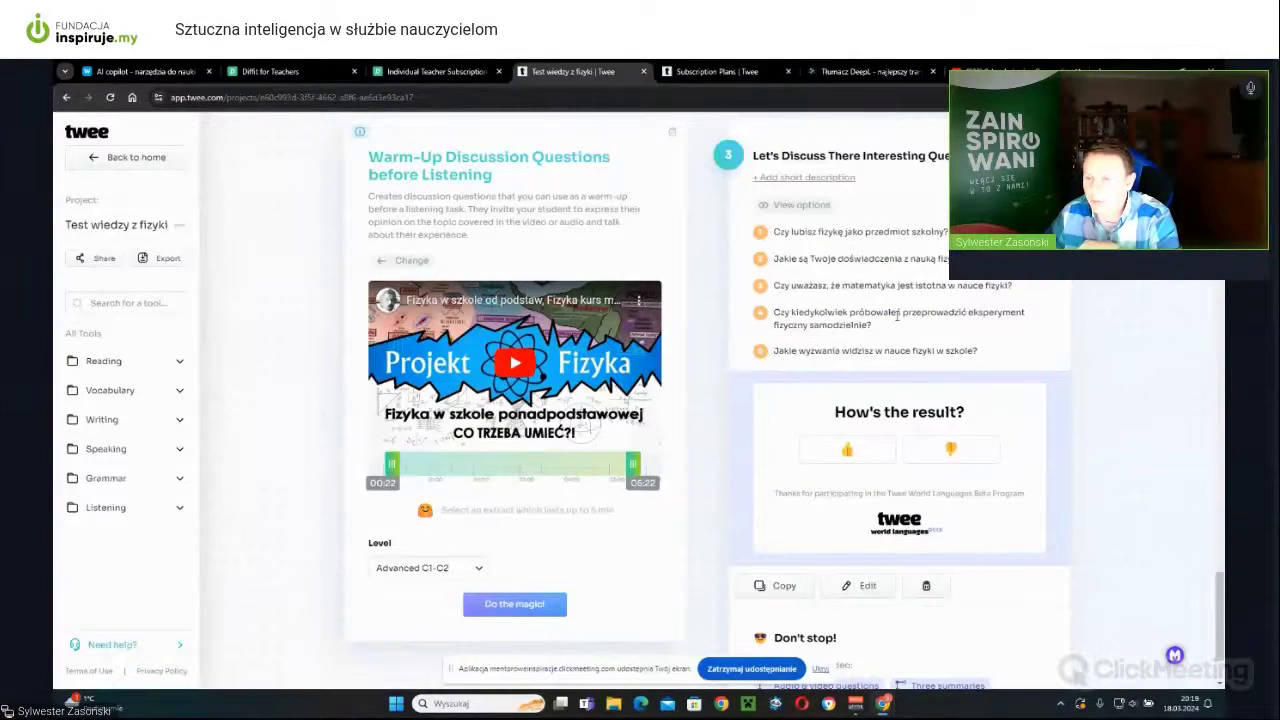
scroll(897, 316, up, 1)
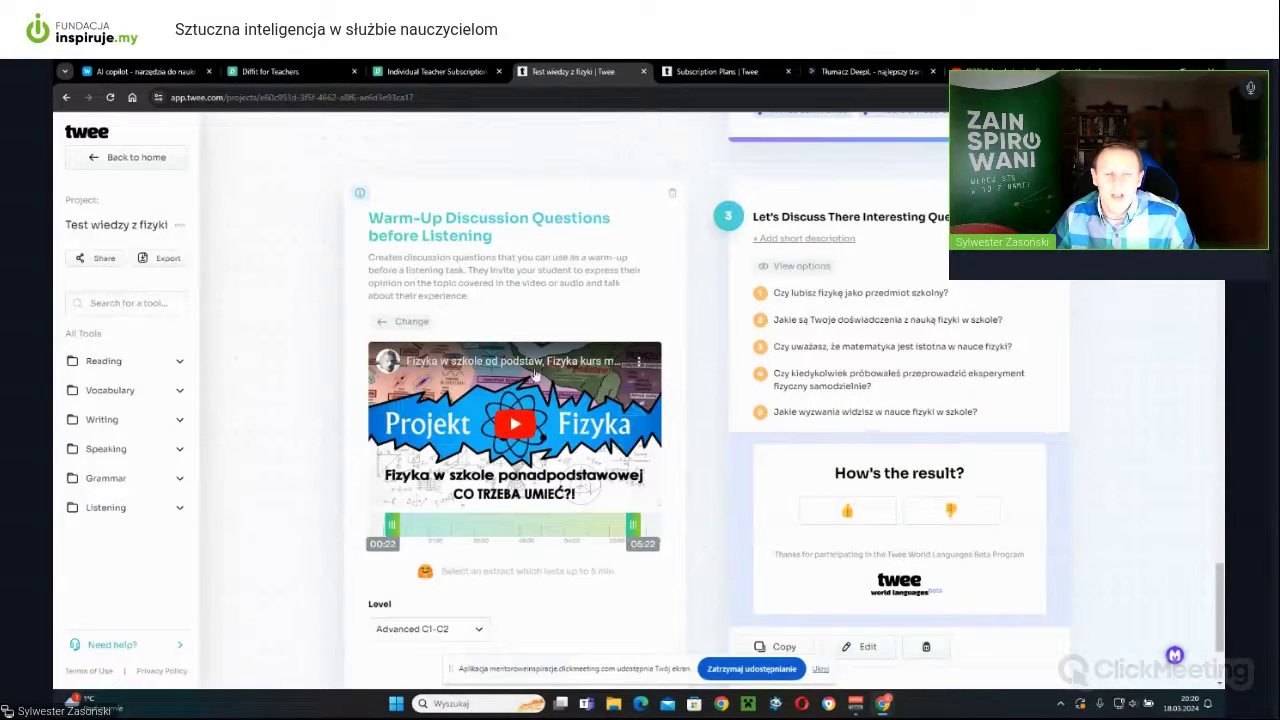
Leave the physics project and examine the full tool catalogue, from the Watch and Listen tools to the Read and understand a text tools.
click(165, 160)
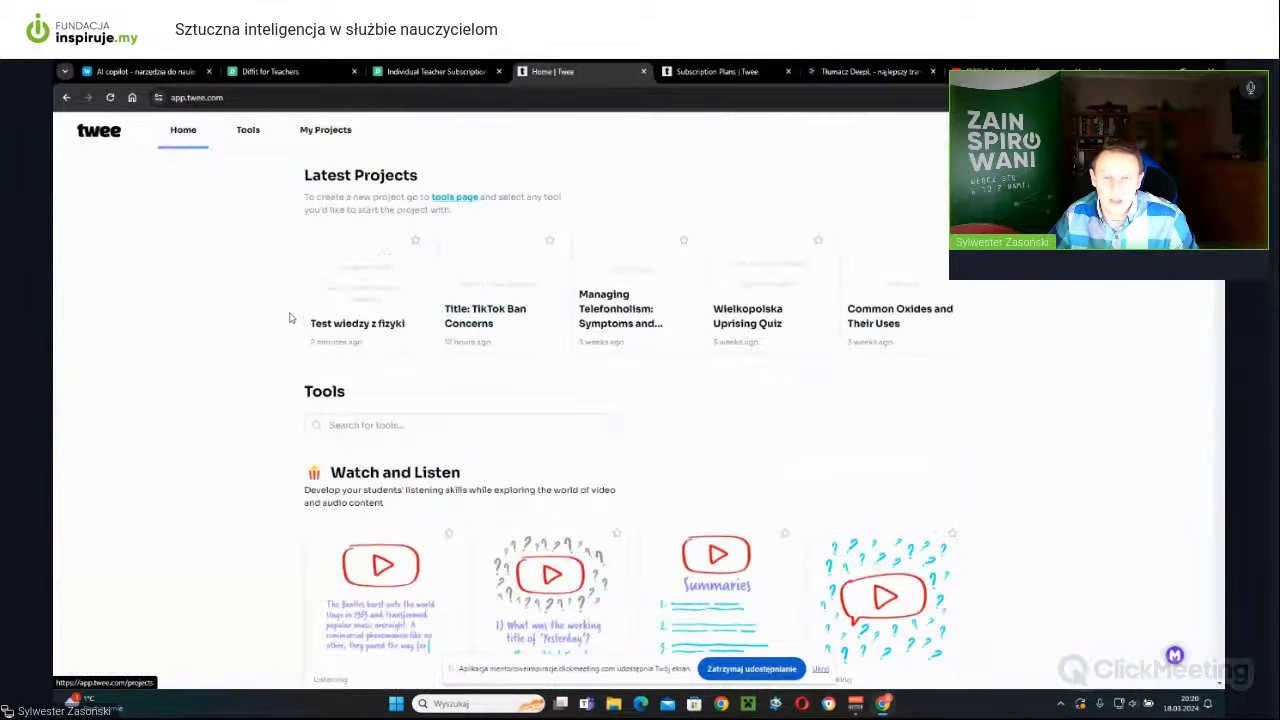
click(248, 134)
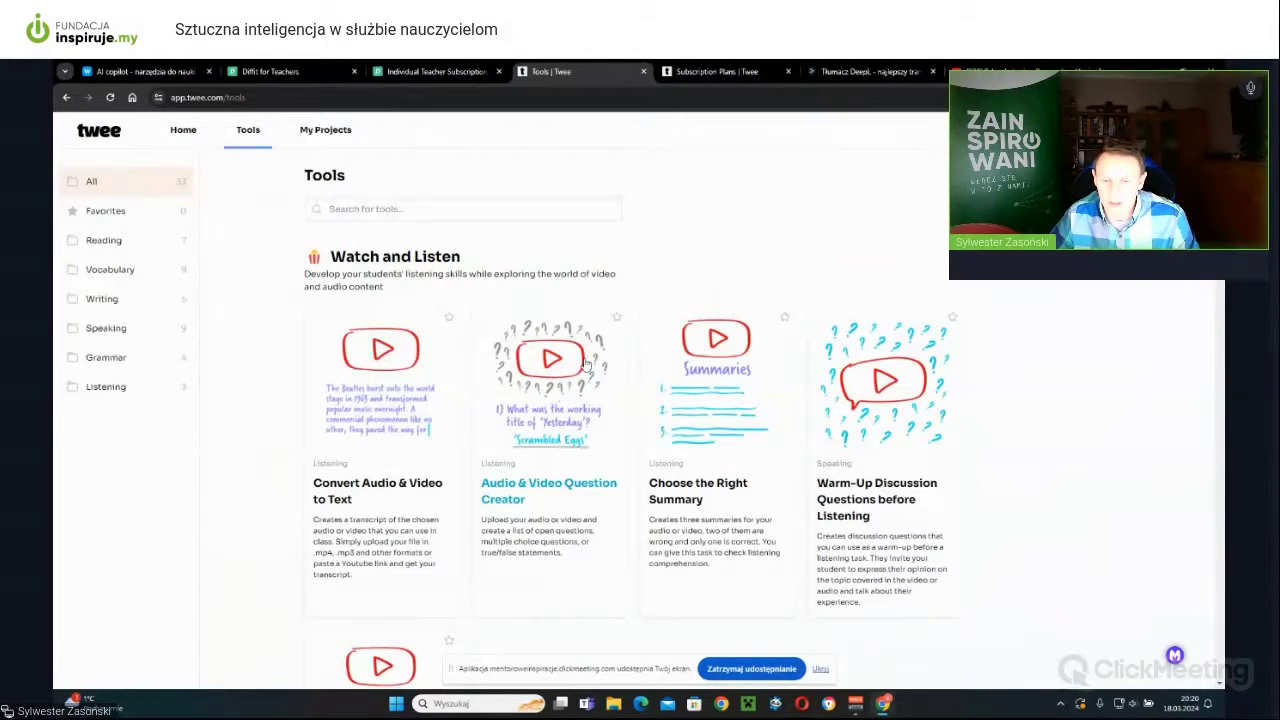
scroll(590, 360, down, 2)
scroll(592, 357, down, 3)
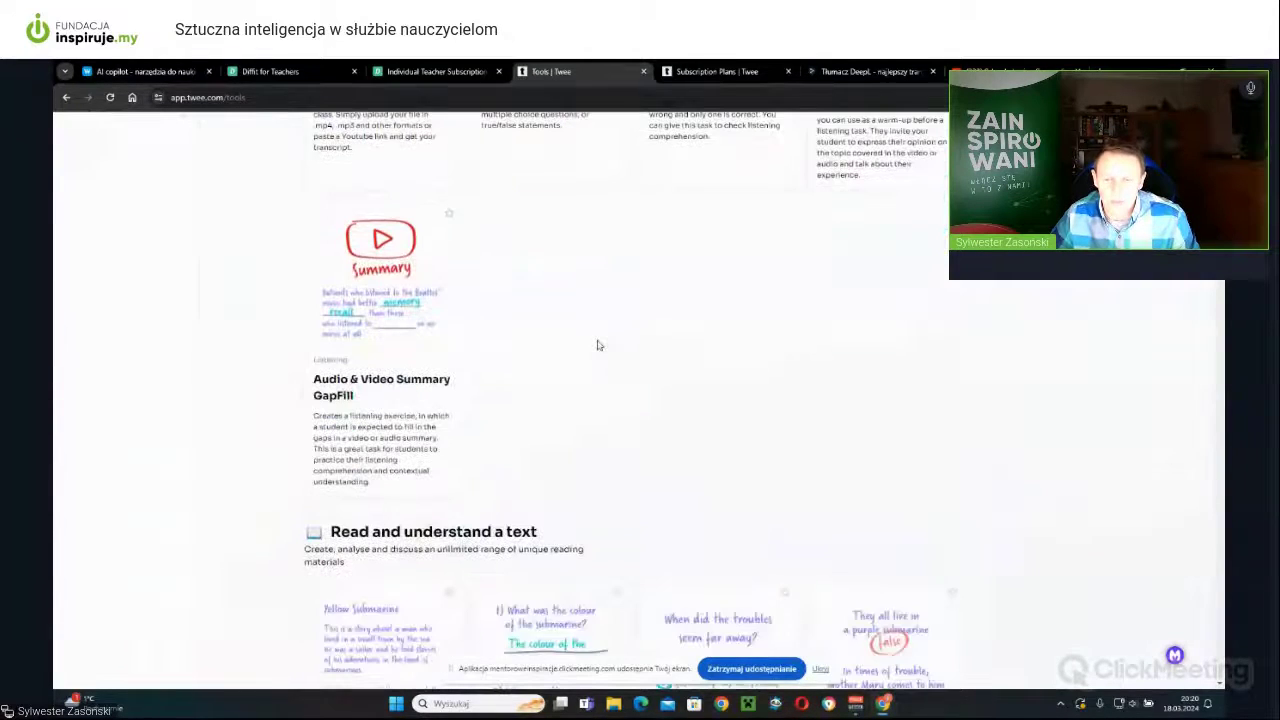
scroll(598, 345, down, 2)
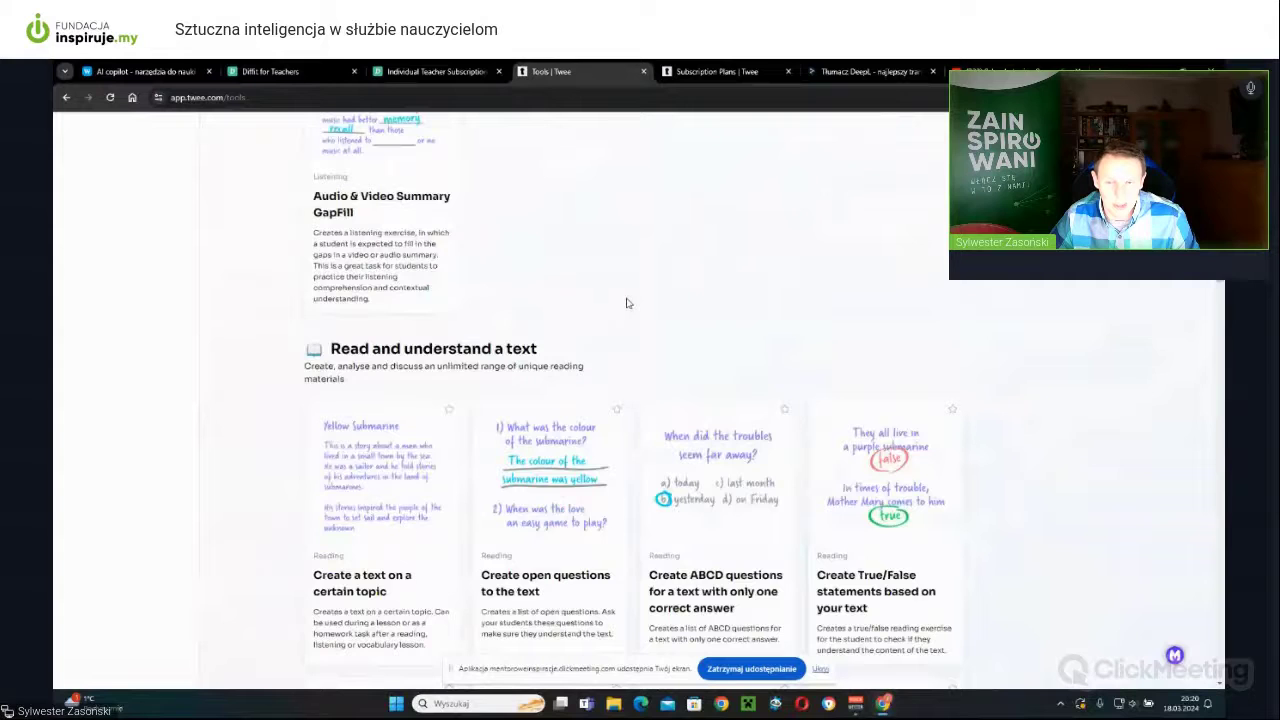
scroll(620, 295, down, 1)
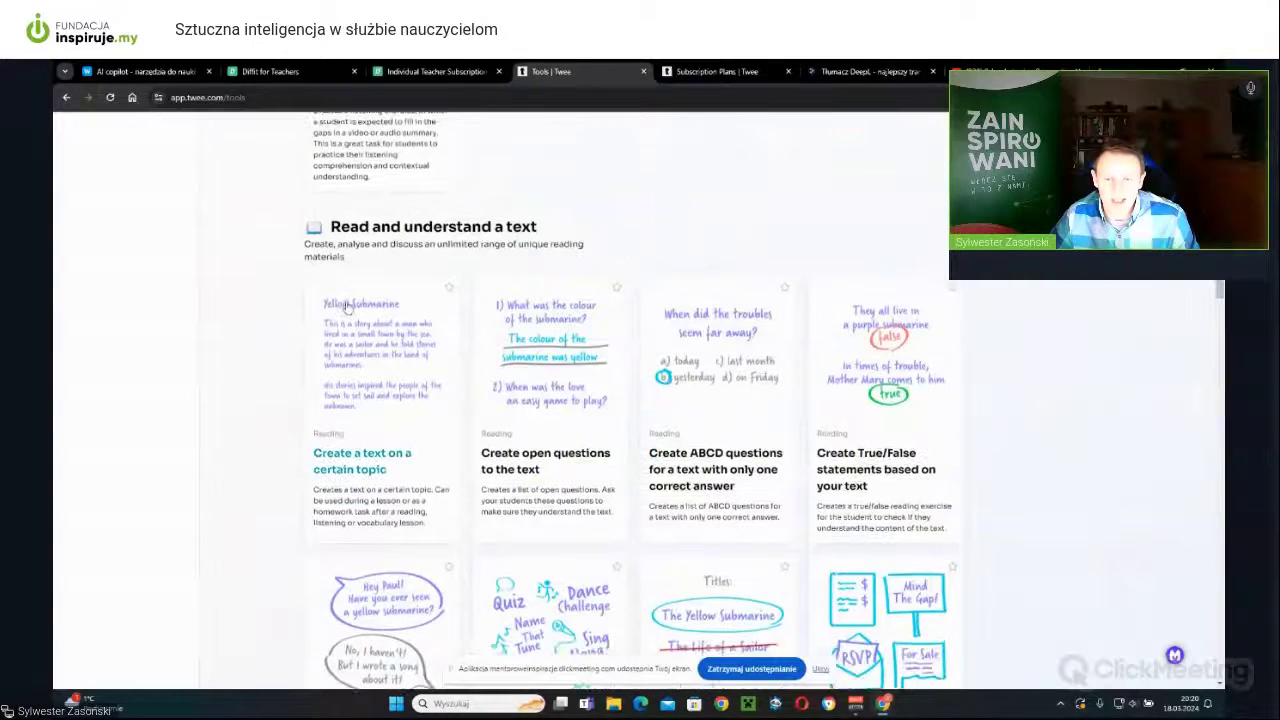
scroll(347, 306, down, 1)
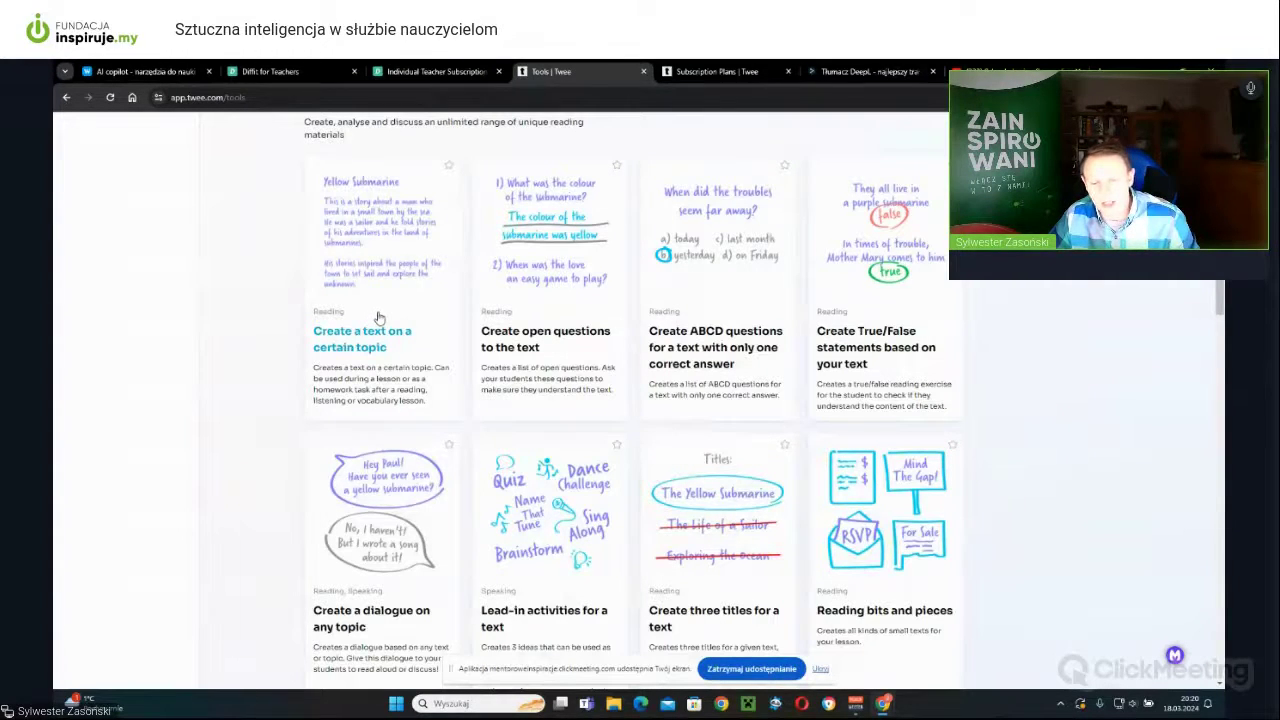
scroll(379, 318, down, 2)
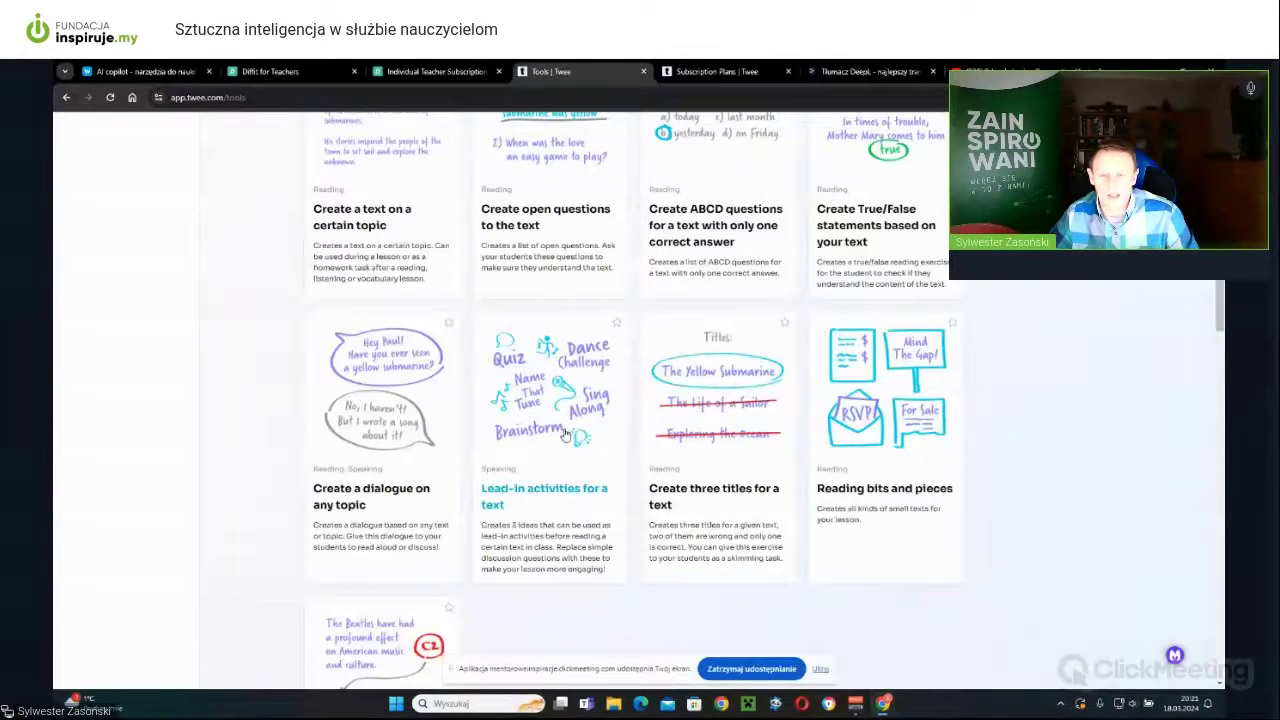
scroll(565, 435, up, 3)
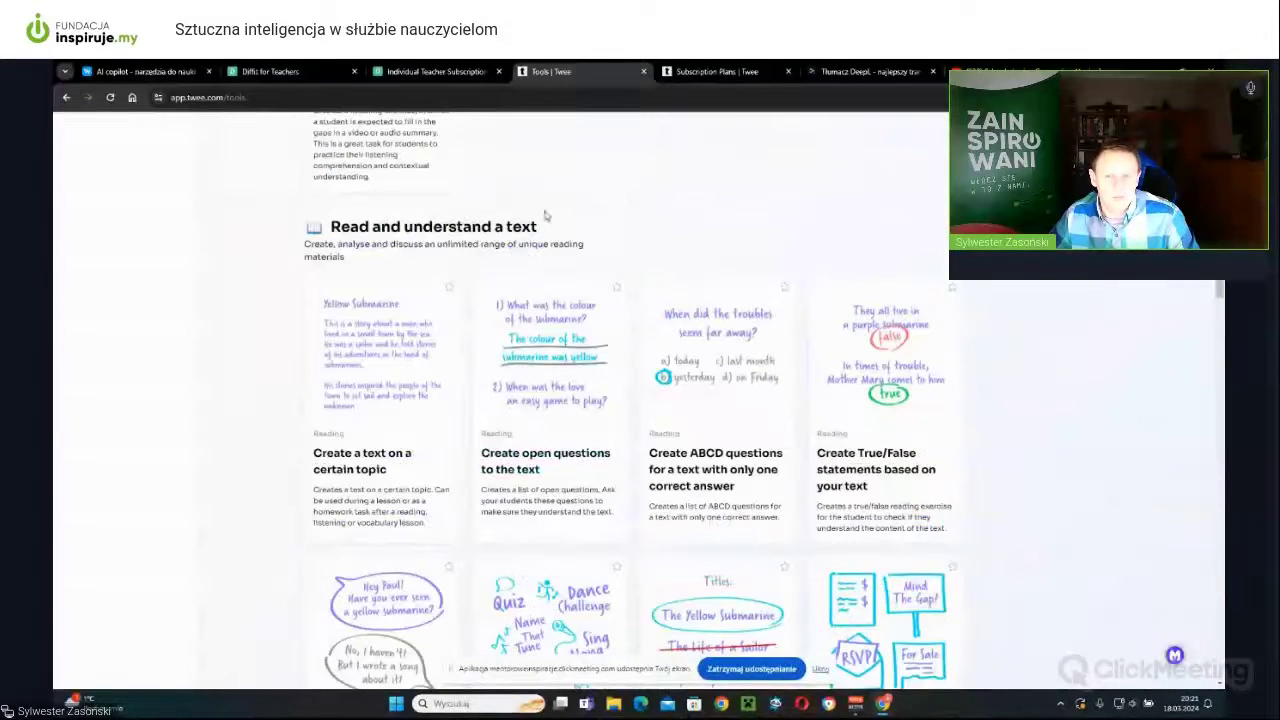
scroll(537, 318, down, 1)
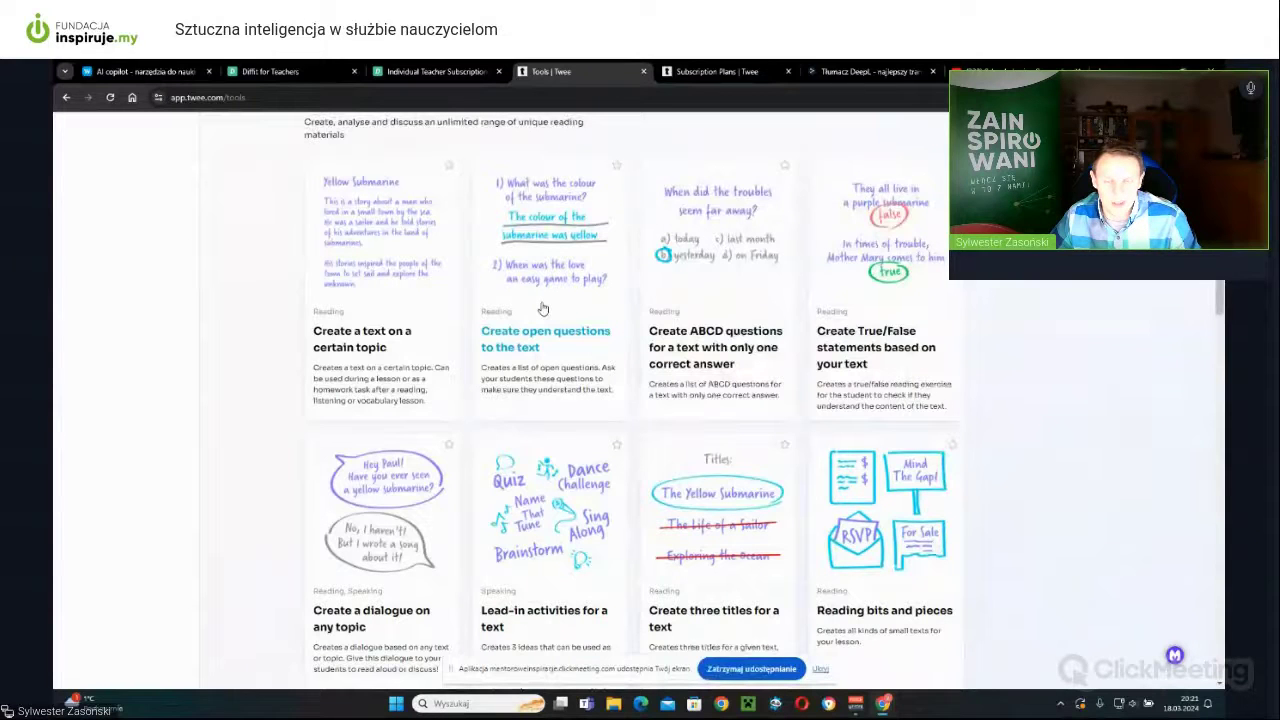
Start a new project with the "Create a text on a certain topic" tool and enter the topic "Oszczędzanie wody".
click(387, 342)
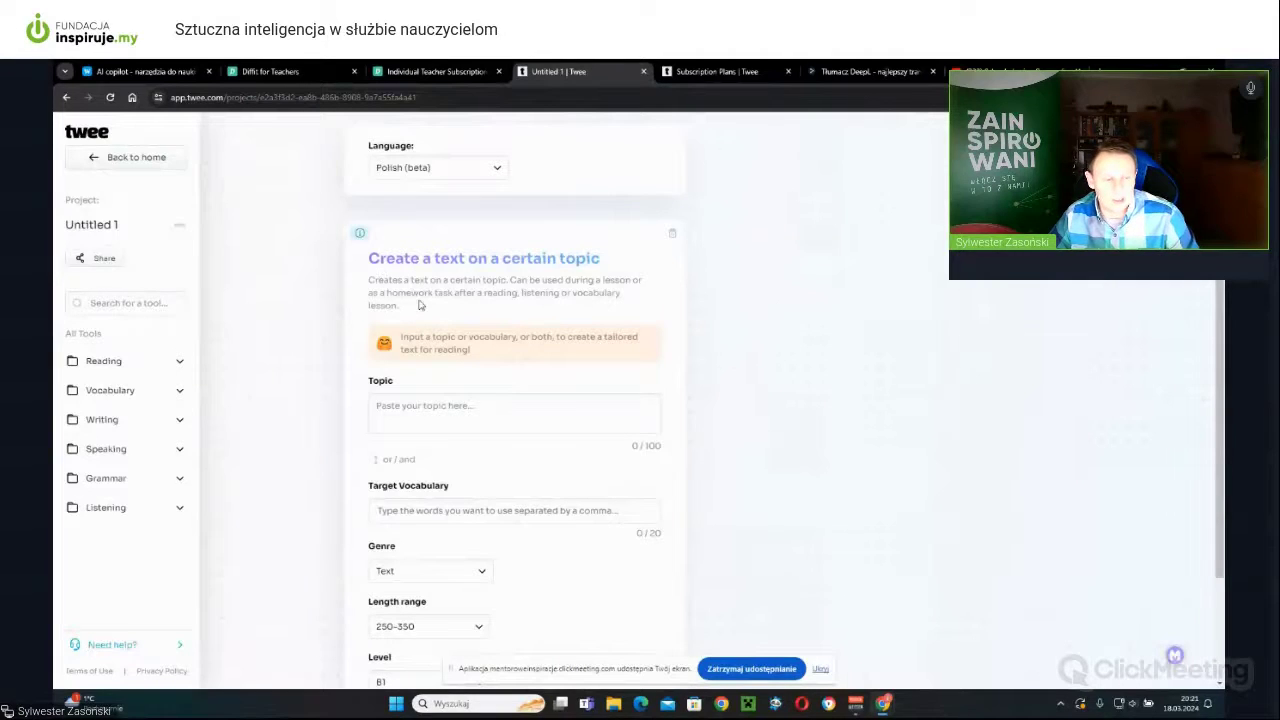
click(558, 413)
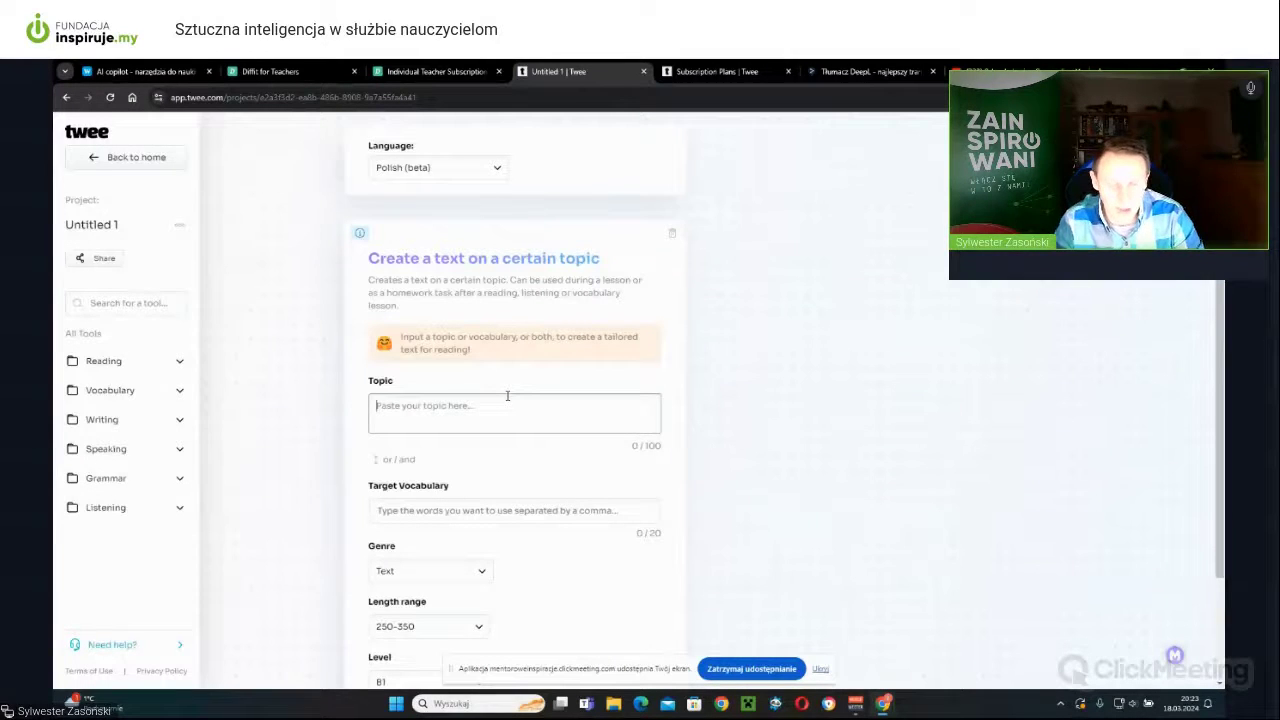
text(Oszcz)
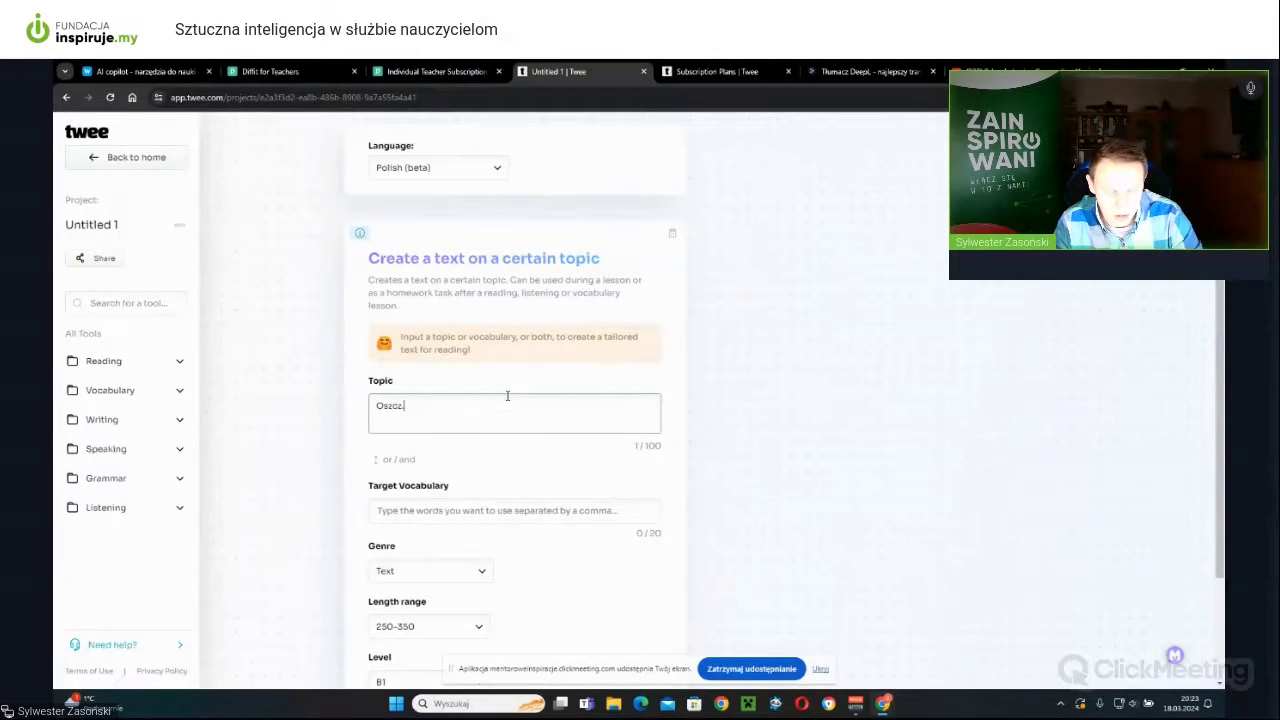
text(ędzanie wody)
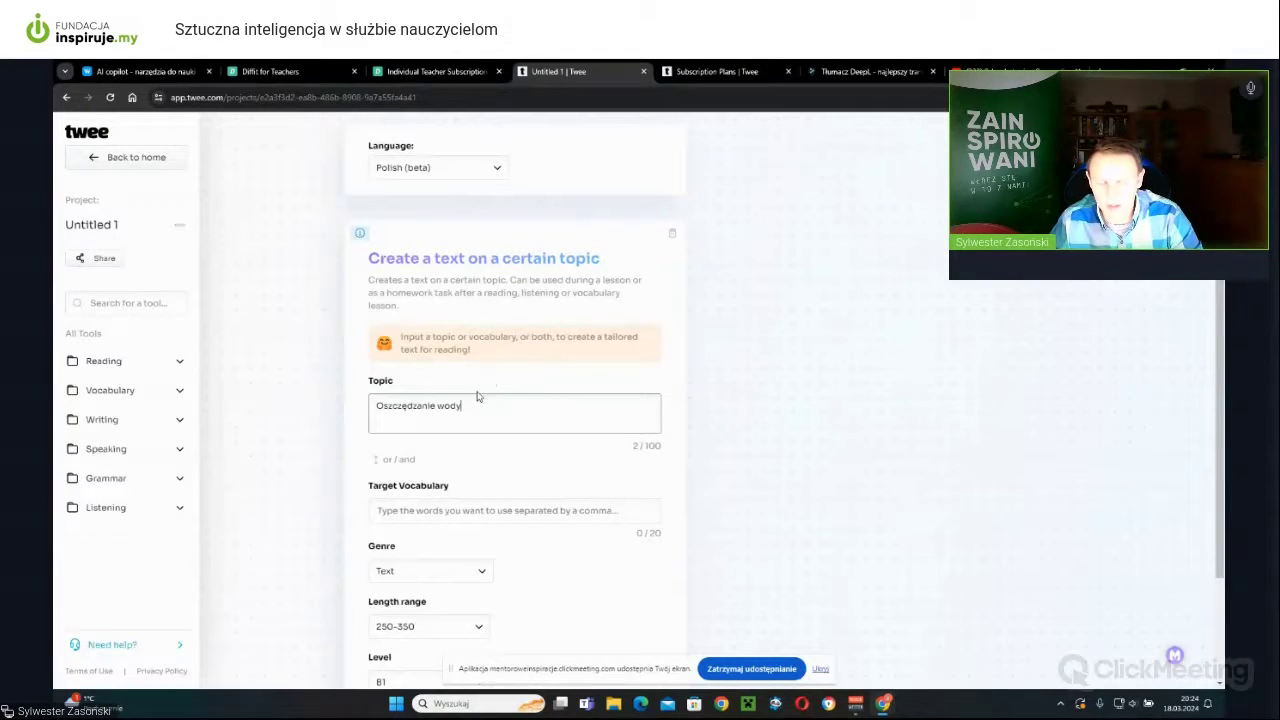
Add "ekologia" and "gospodarka wodna" as target vocabulary for the text.
scroll(468, 400, down, 1)
click(509, 450)
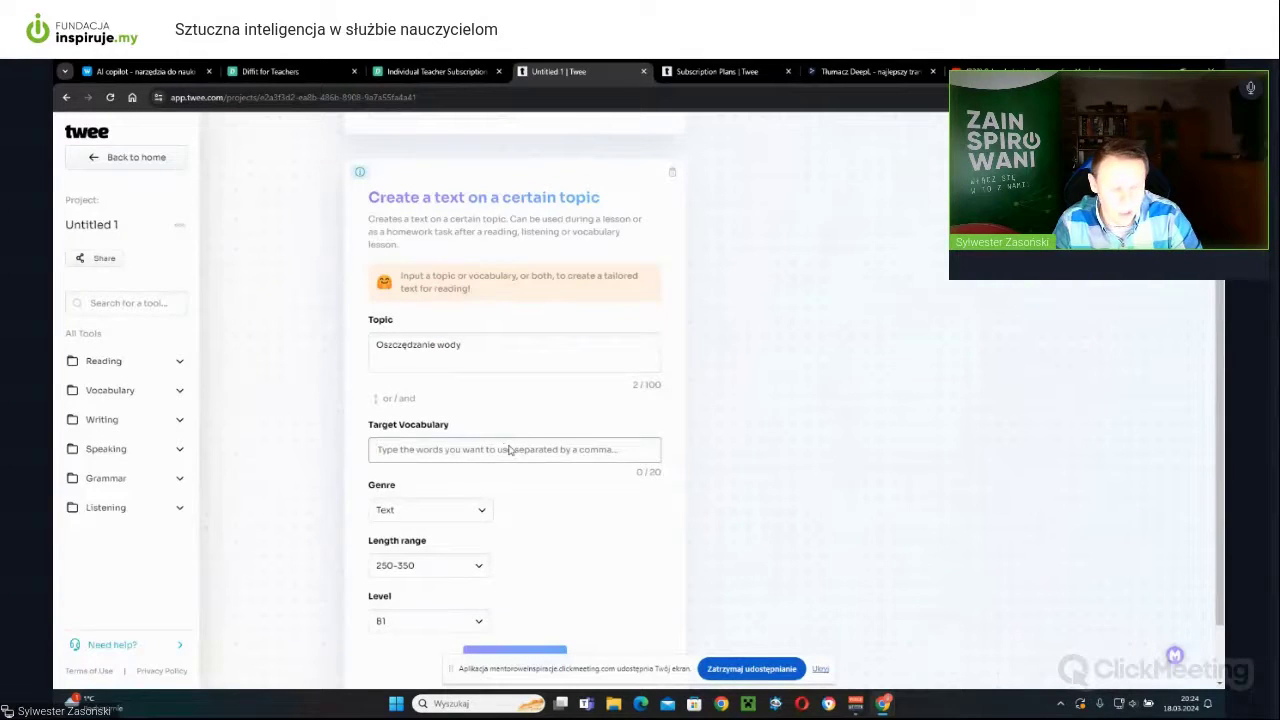
text(ekologia)
key(Return)
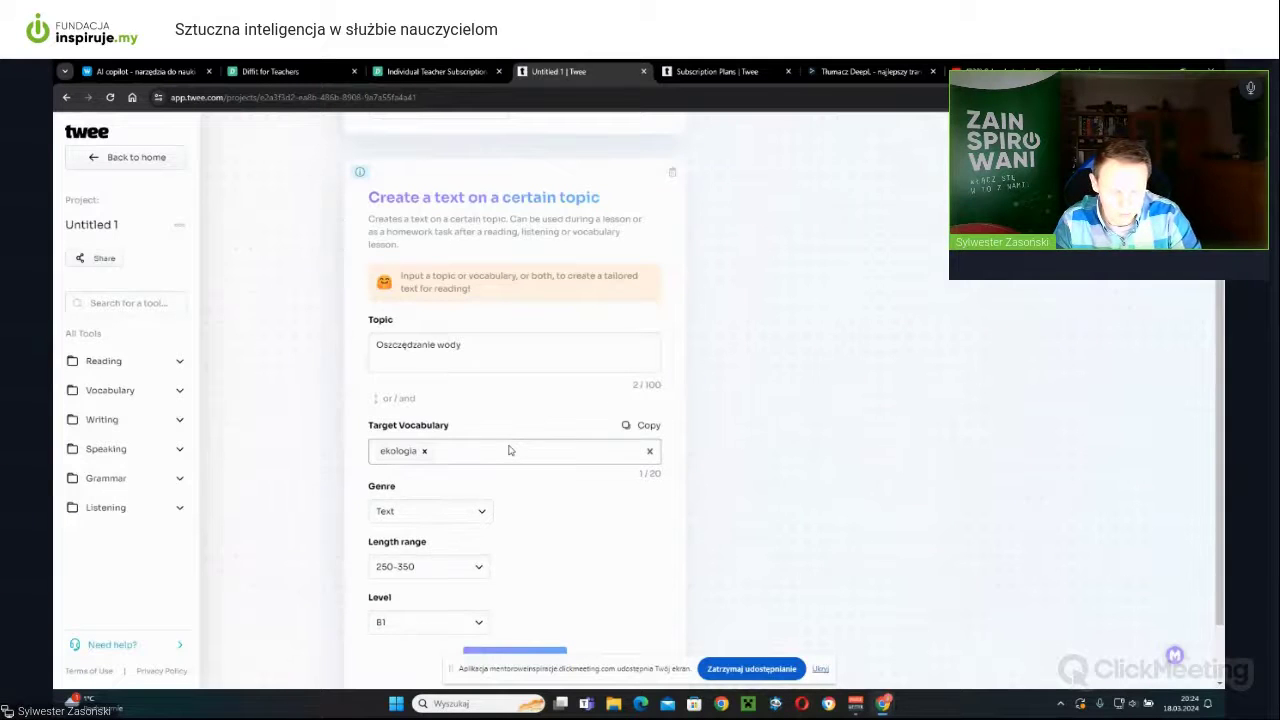
text(gospodarka wodna)
key(Return)
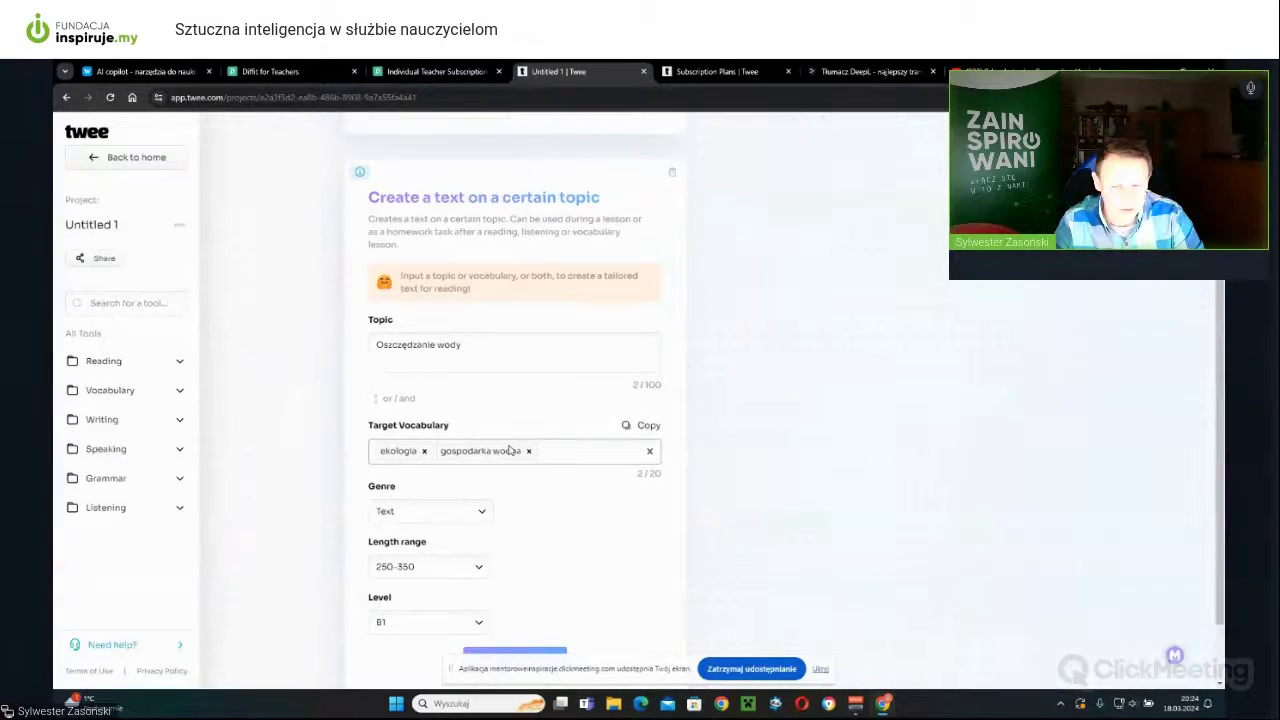
Add "woda", "środowisko" and "klimat" to the target vocabulary for the text.
text(woda)
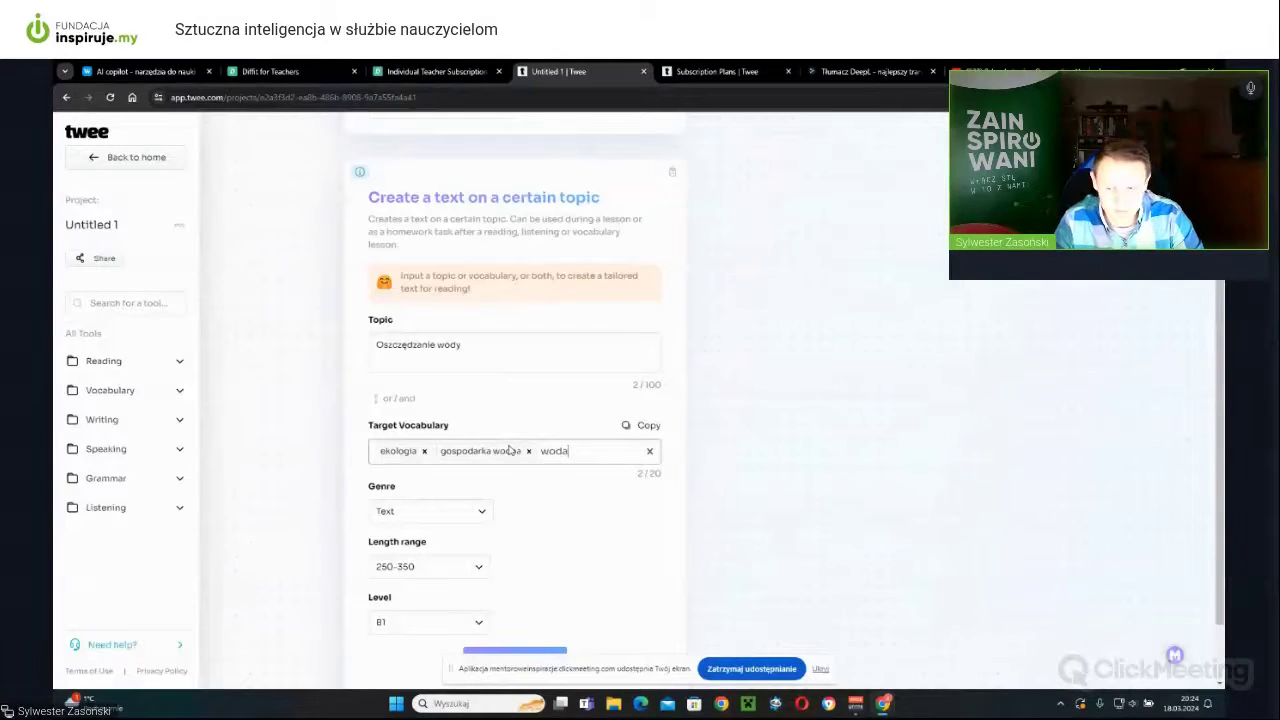
key(Return)
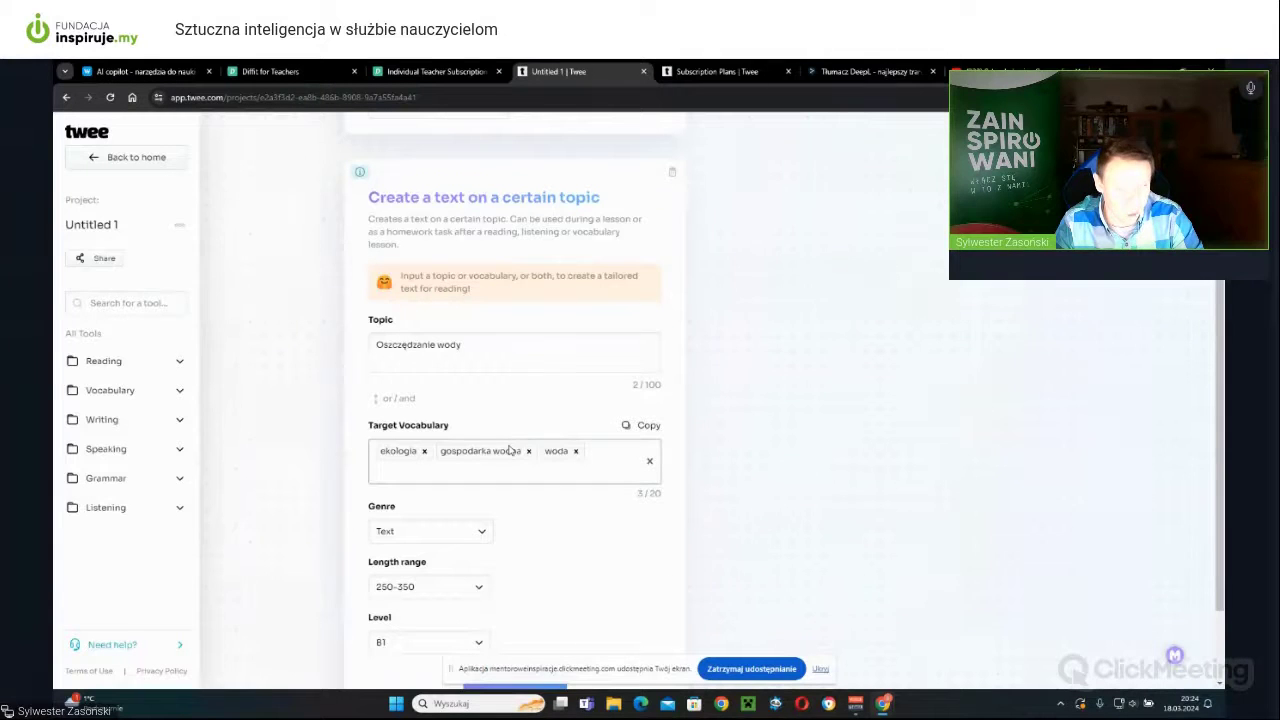
text(środ)
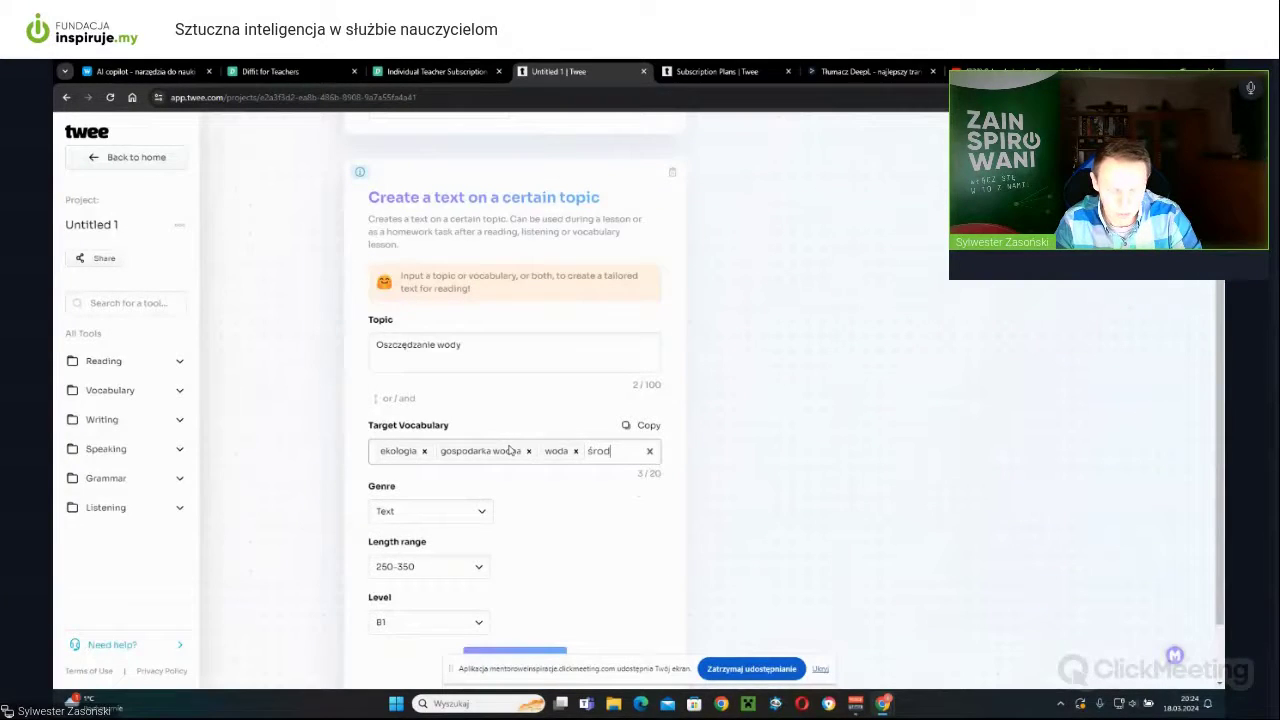
text(owisko)
key(Return)
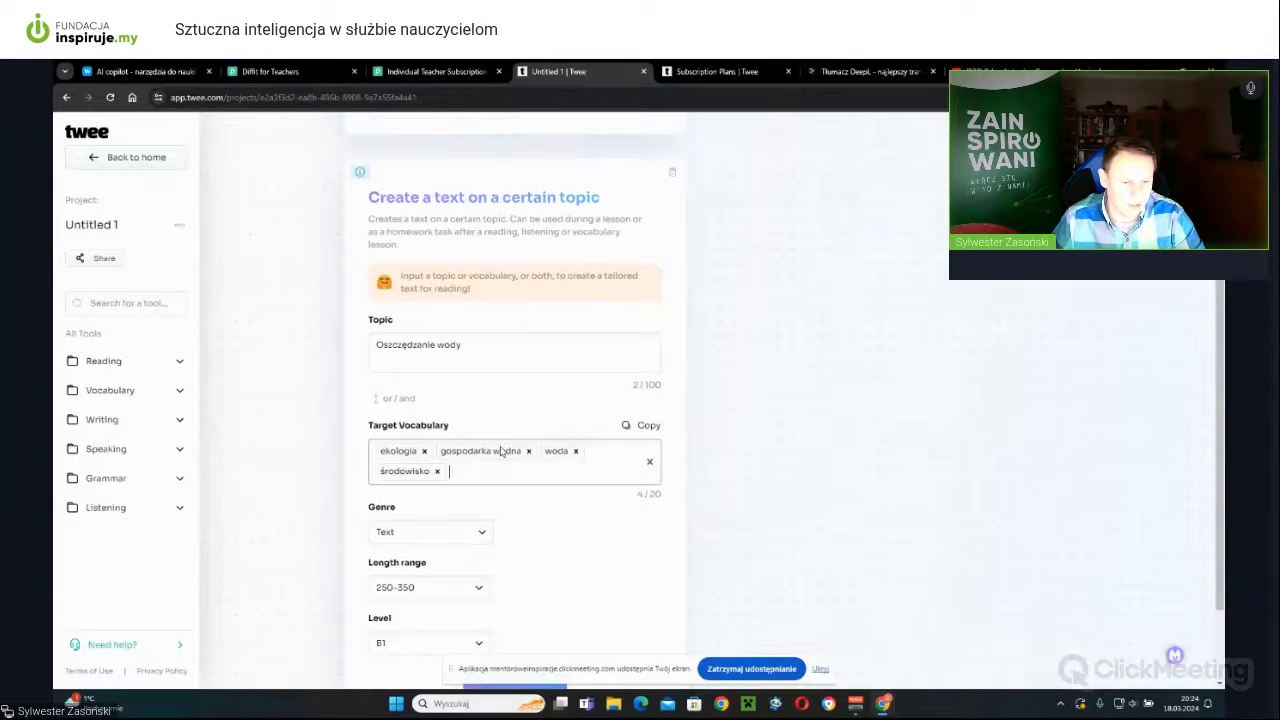
text(kli)
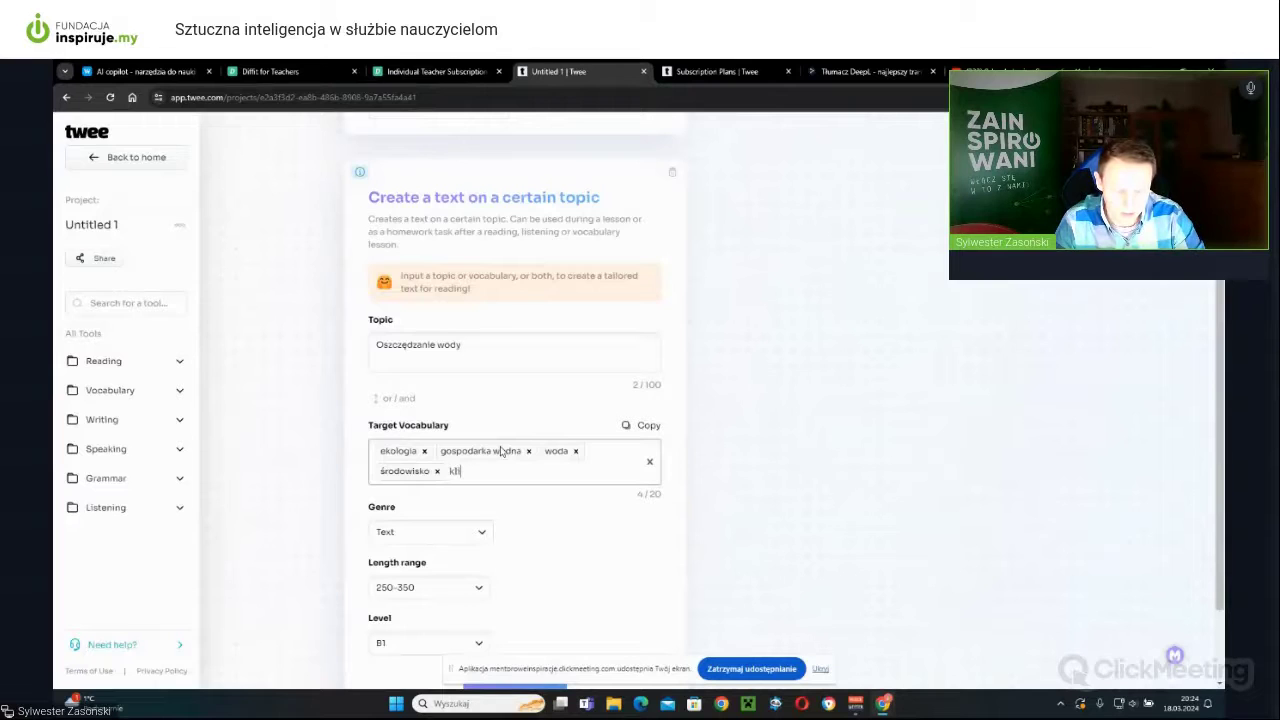
text(mat)
key(Return)
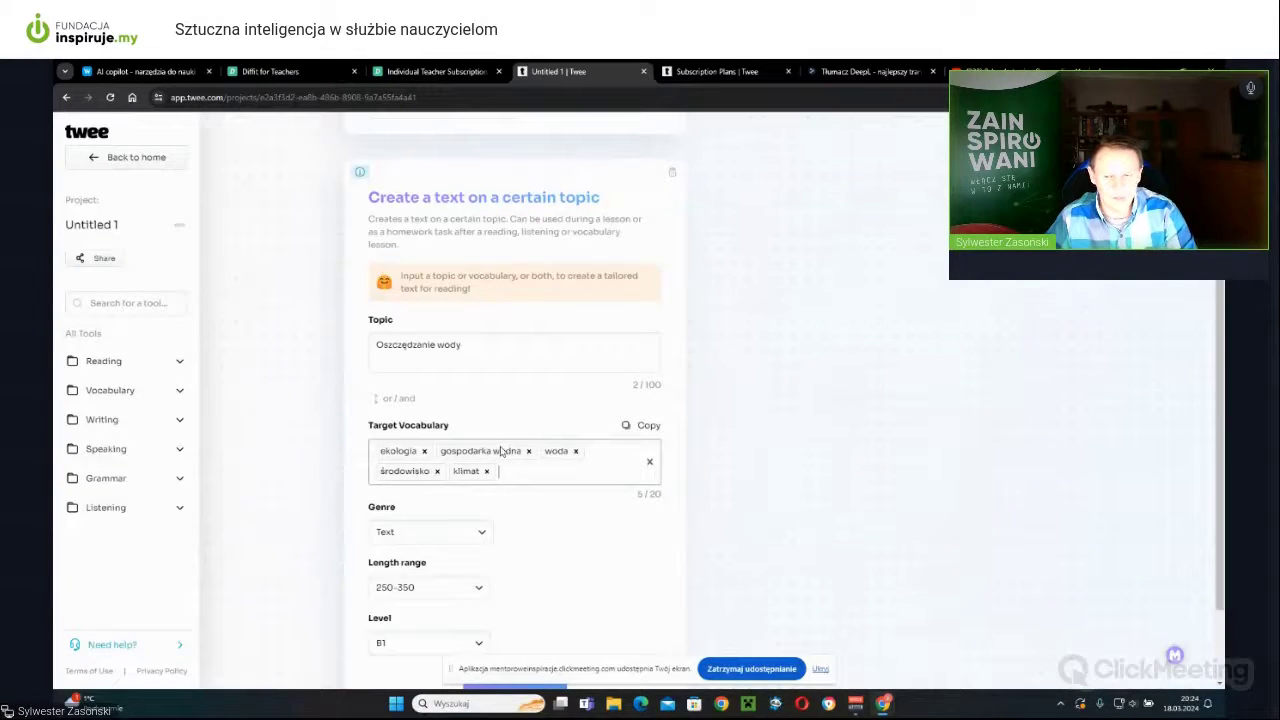
Look through the genre options and set the text's genre to Blog post.
scroll(440, 410, down, 1)
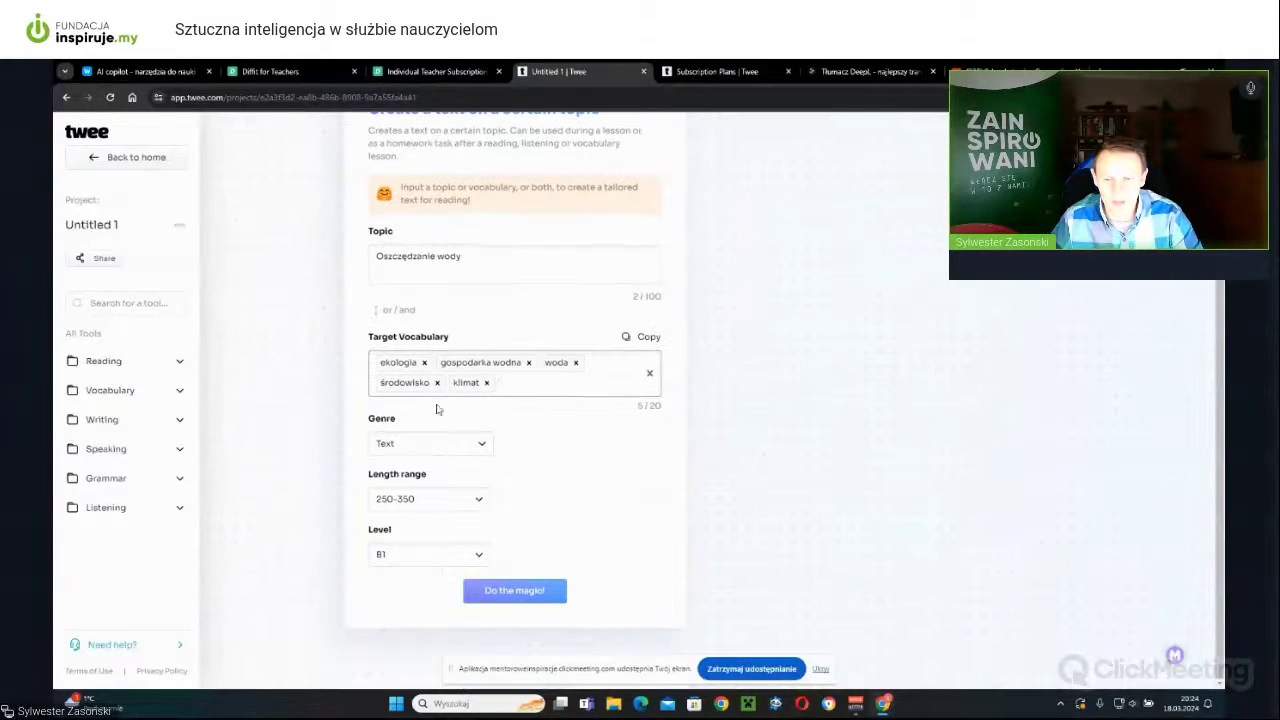
click(455, 441)
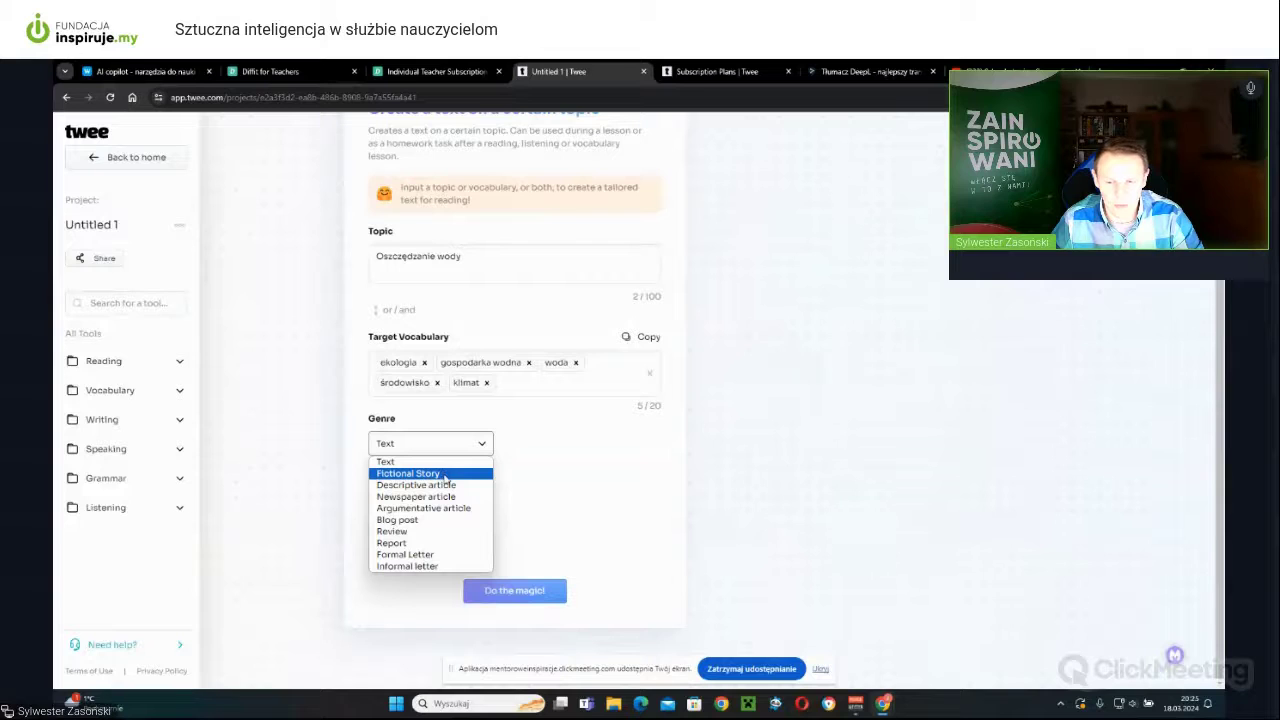
click(446, 461)
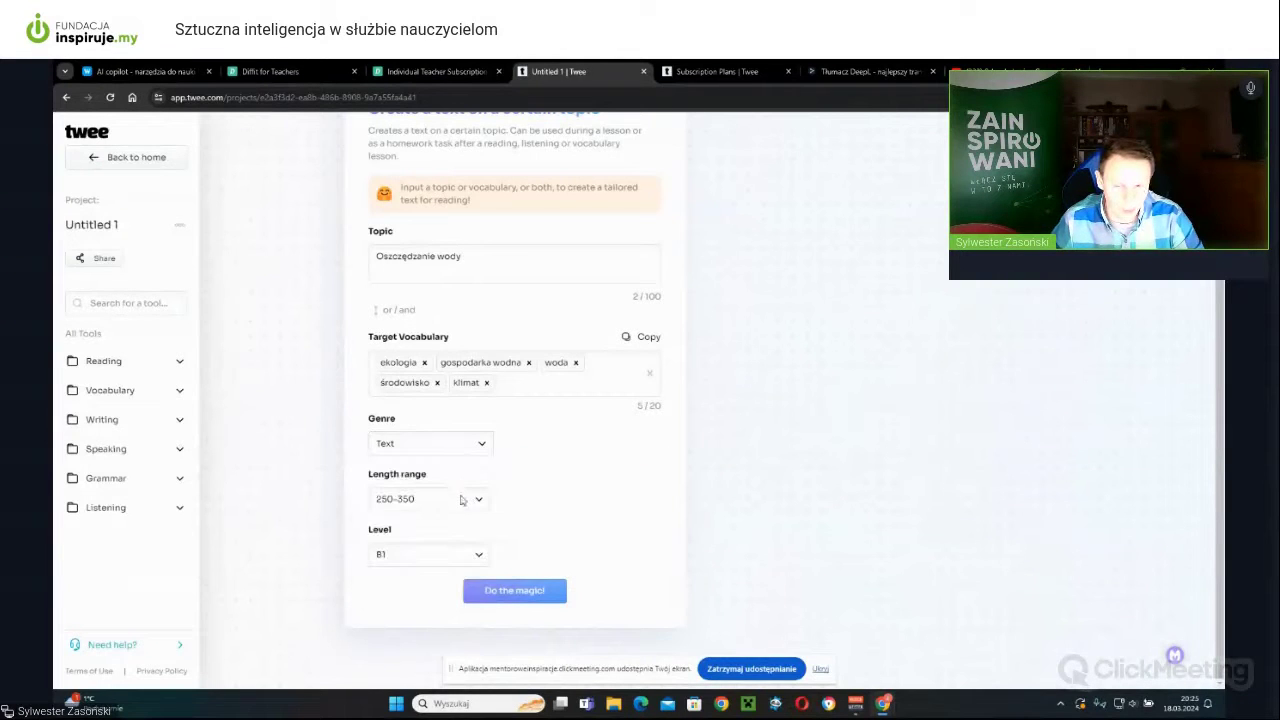
click(447, 449)
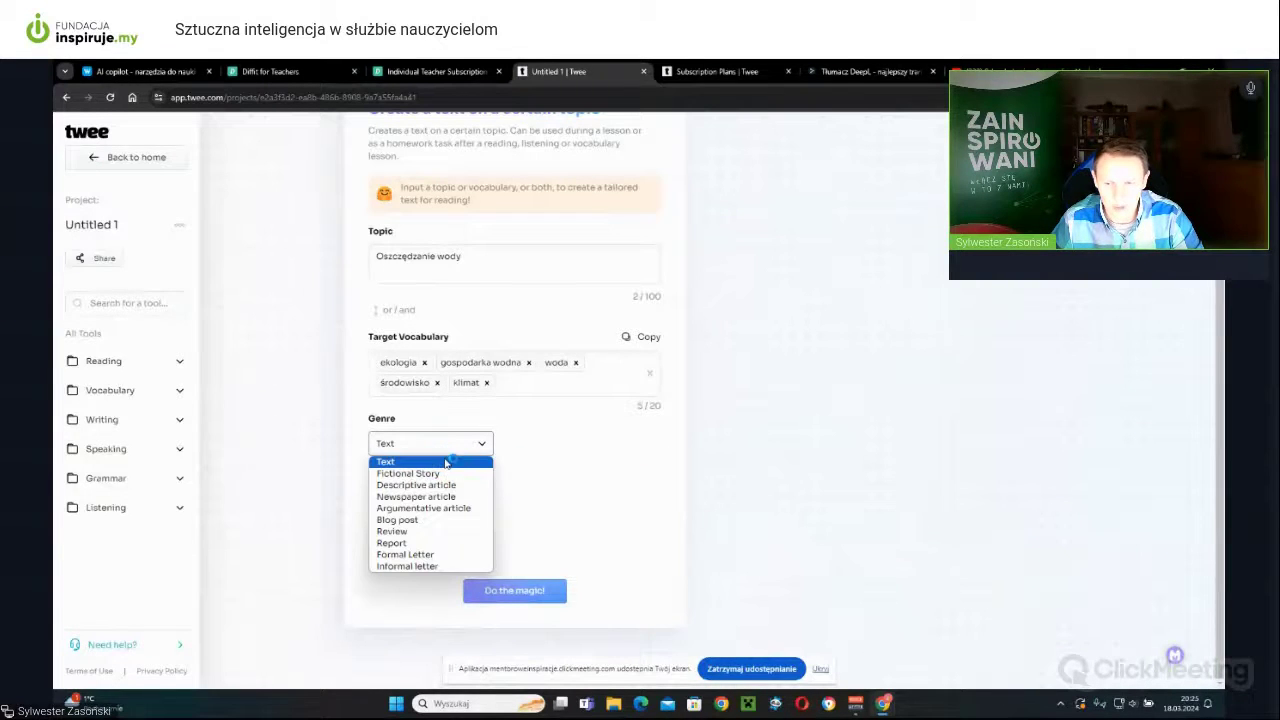
click(461, 521)
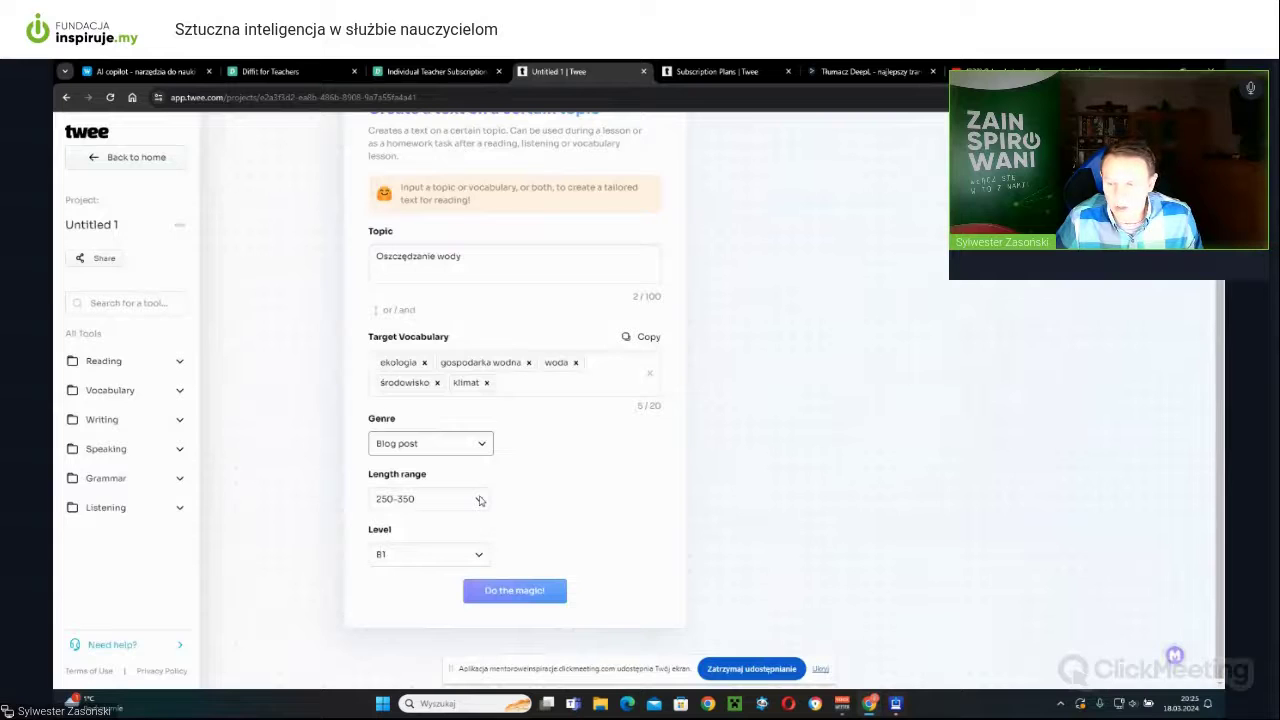
Set the length range to 100-250 and the level to A2, and generate the text.
click(480, 500)
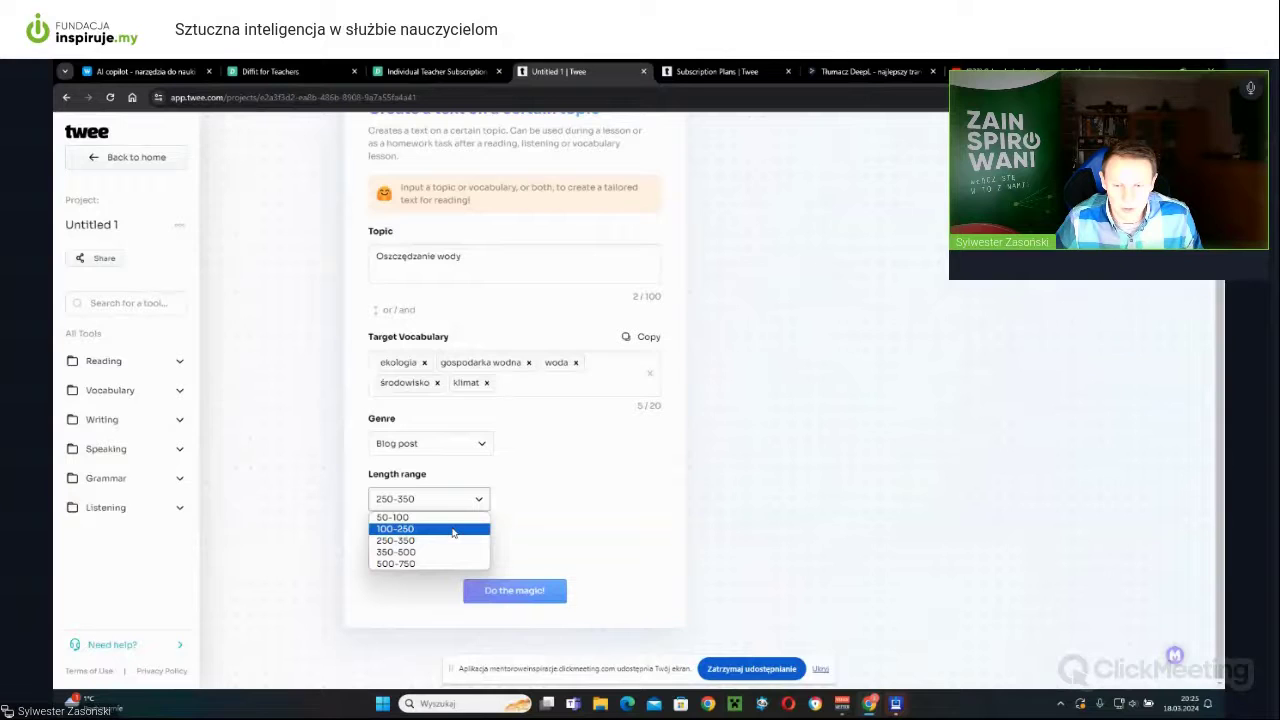
click(453, 530)
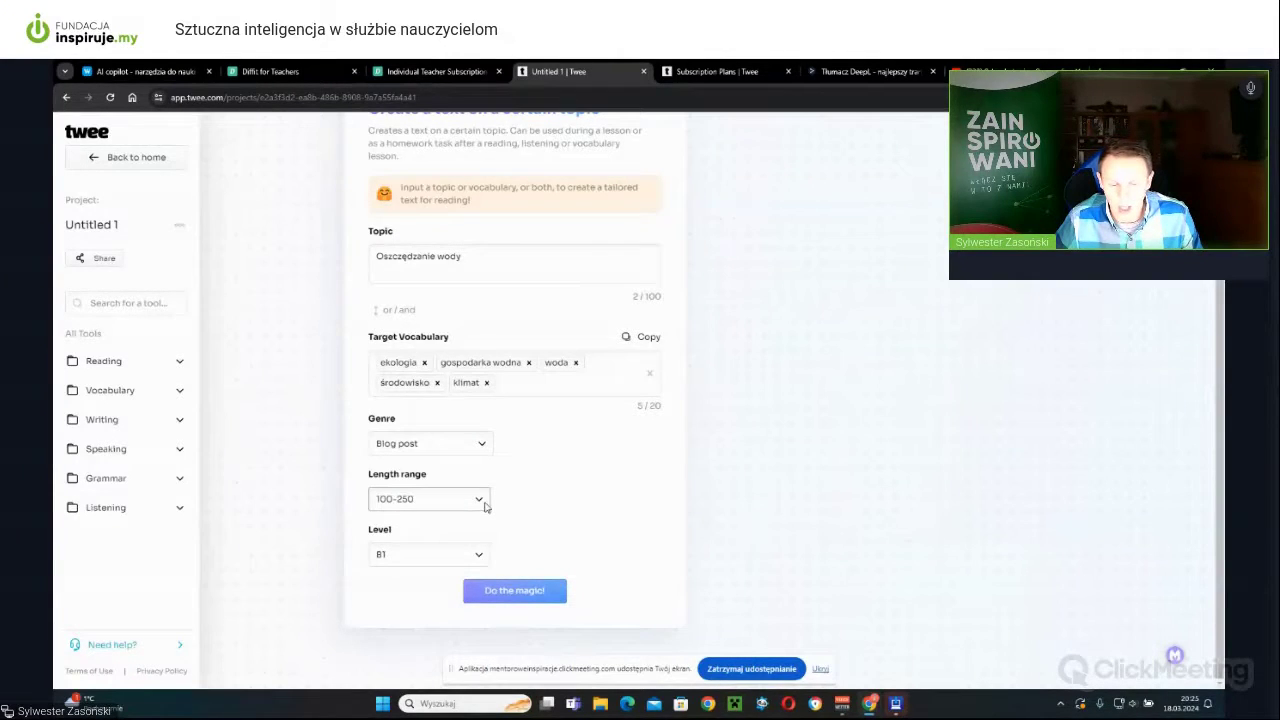
click(428, 555)
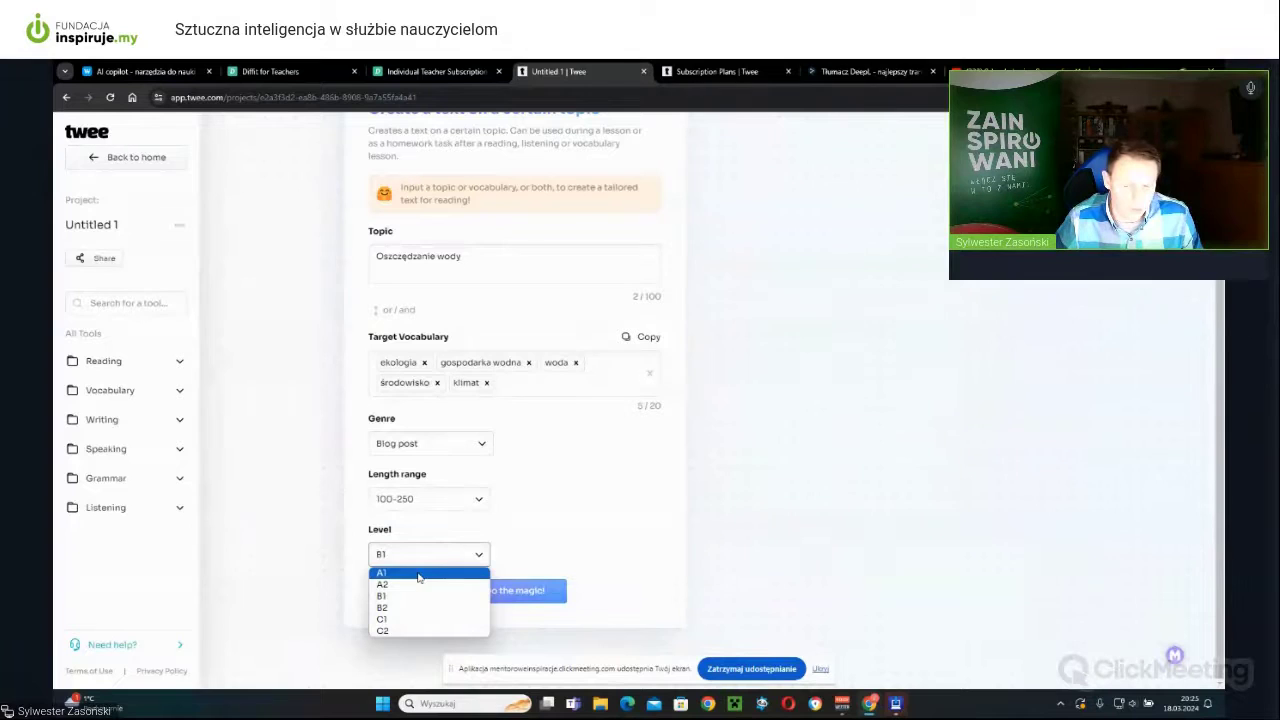
click(412, 585)
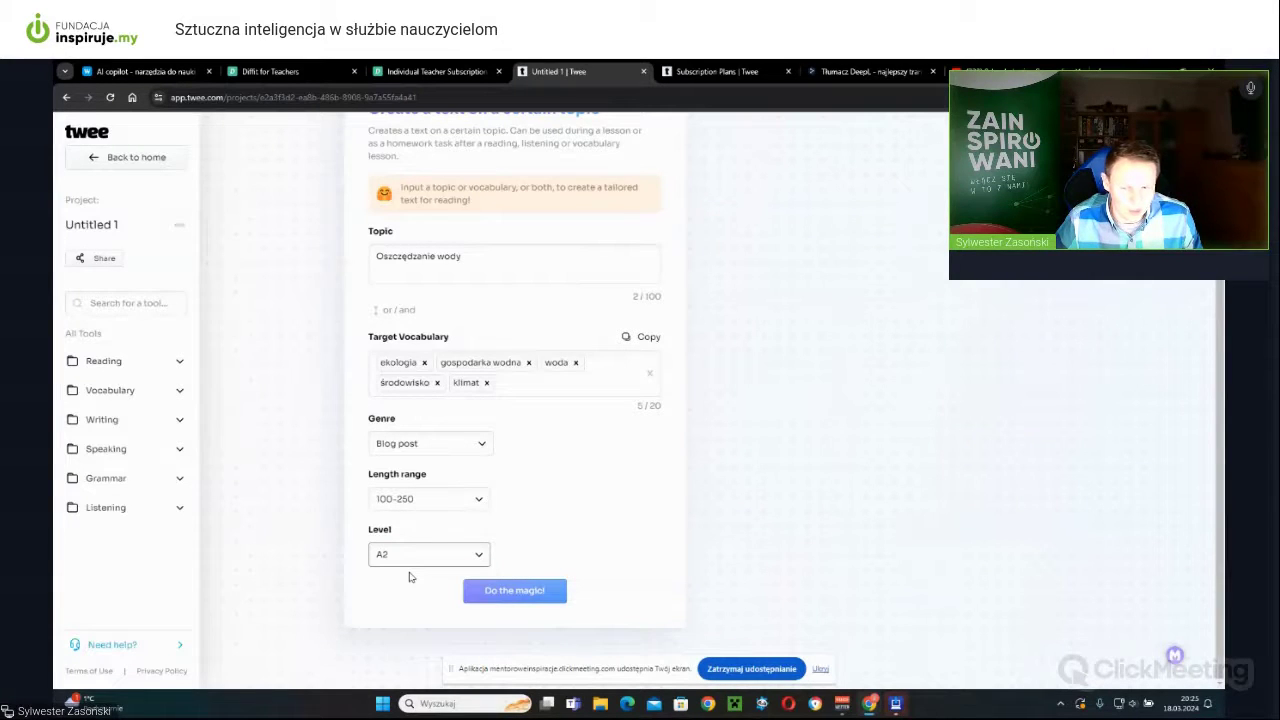
click(497, 592)
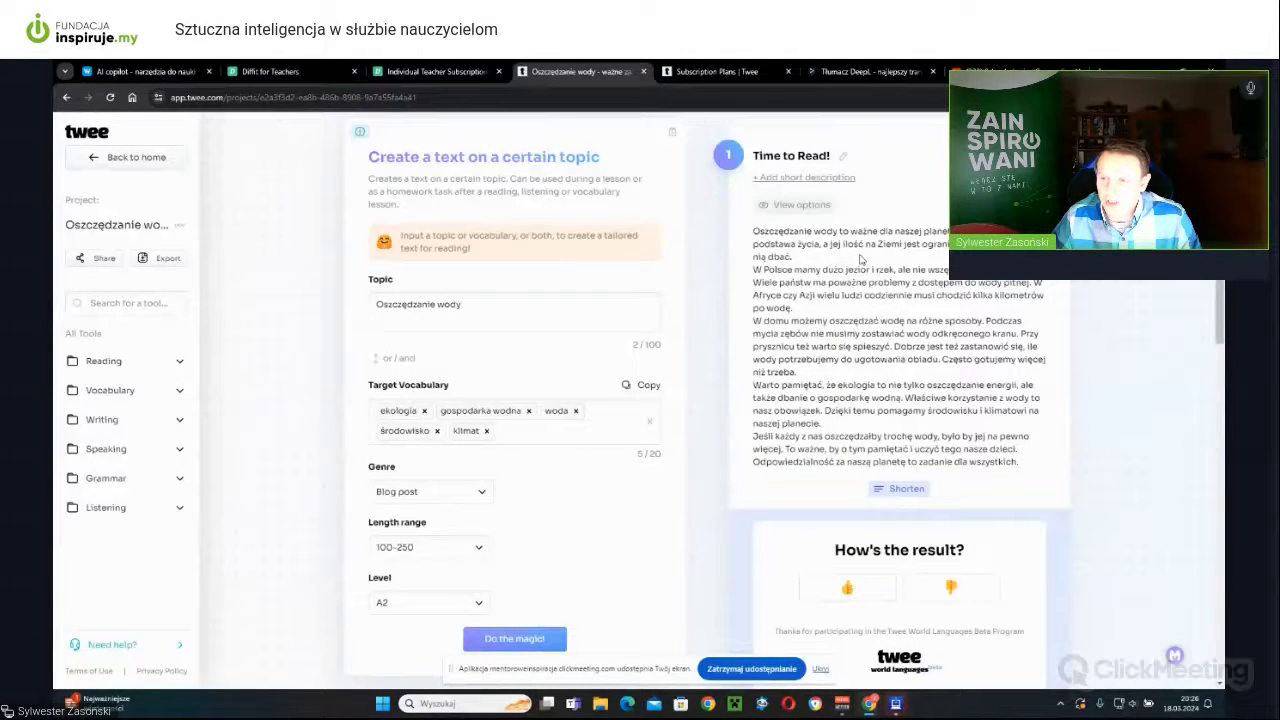
Look over the generated reading text, open it for editing and cancel the edit.
drag(755, 231, 1029, 462)
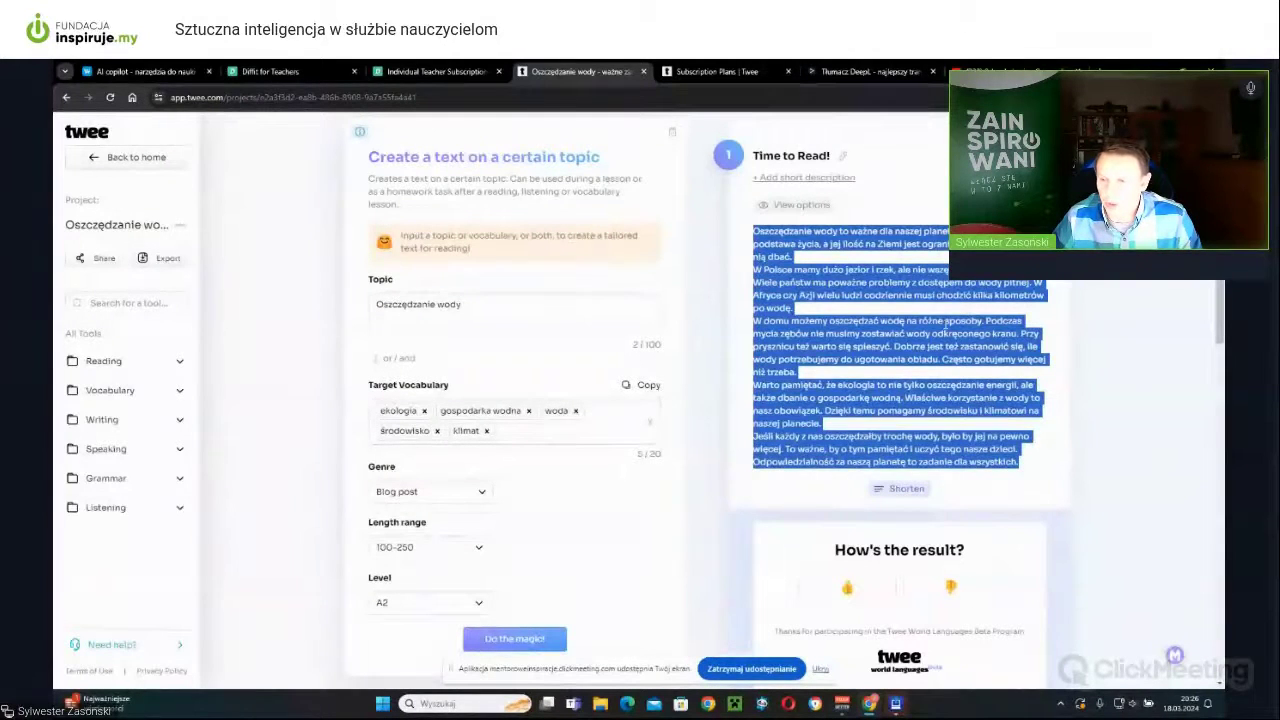
click(946, 322)
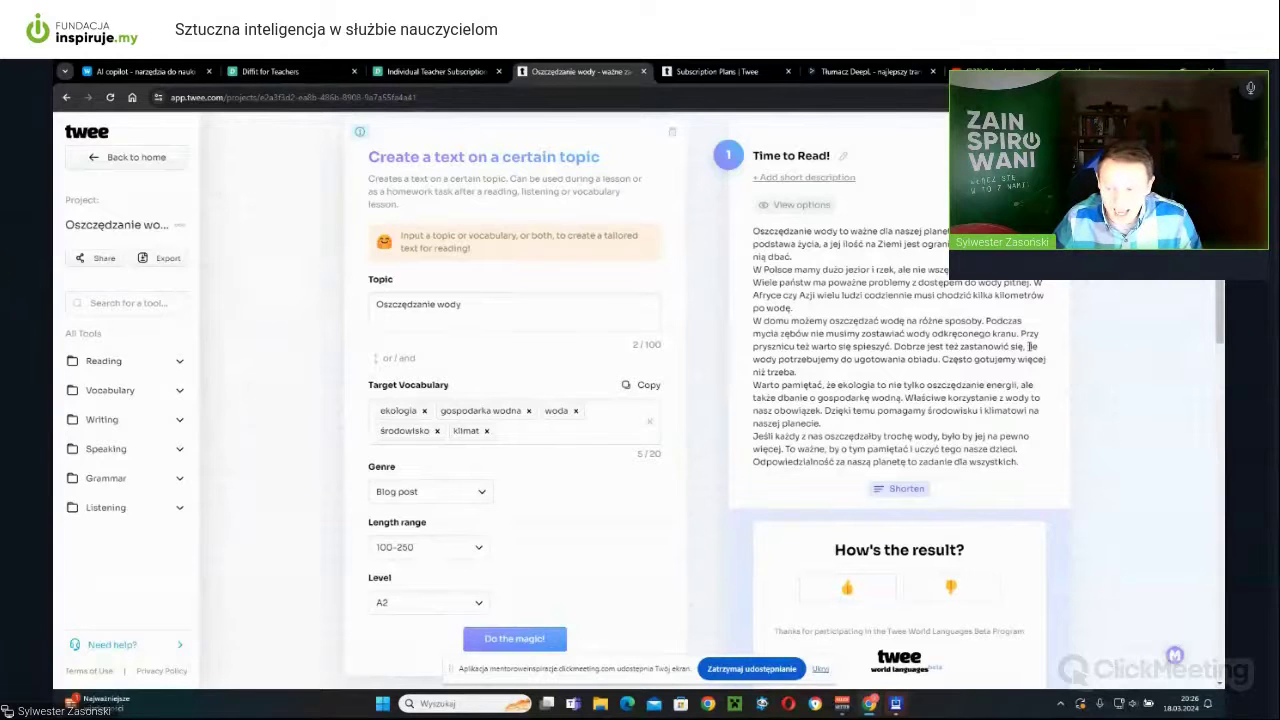
scroll(1030, 346, down, 2)
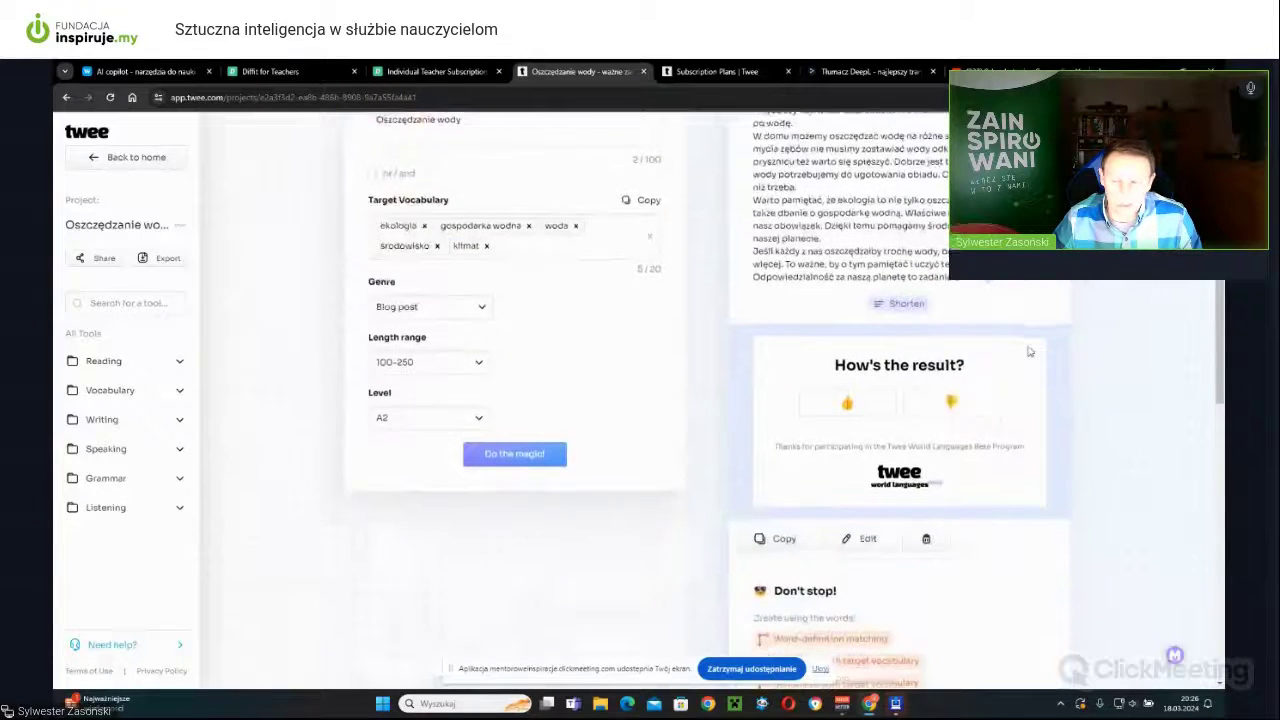
scroll(1030, 351, down, 1)
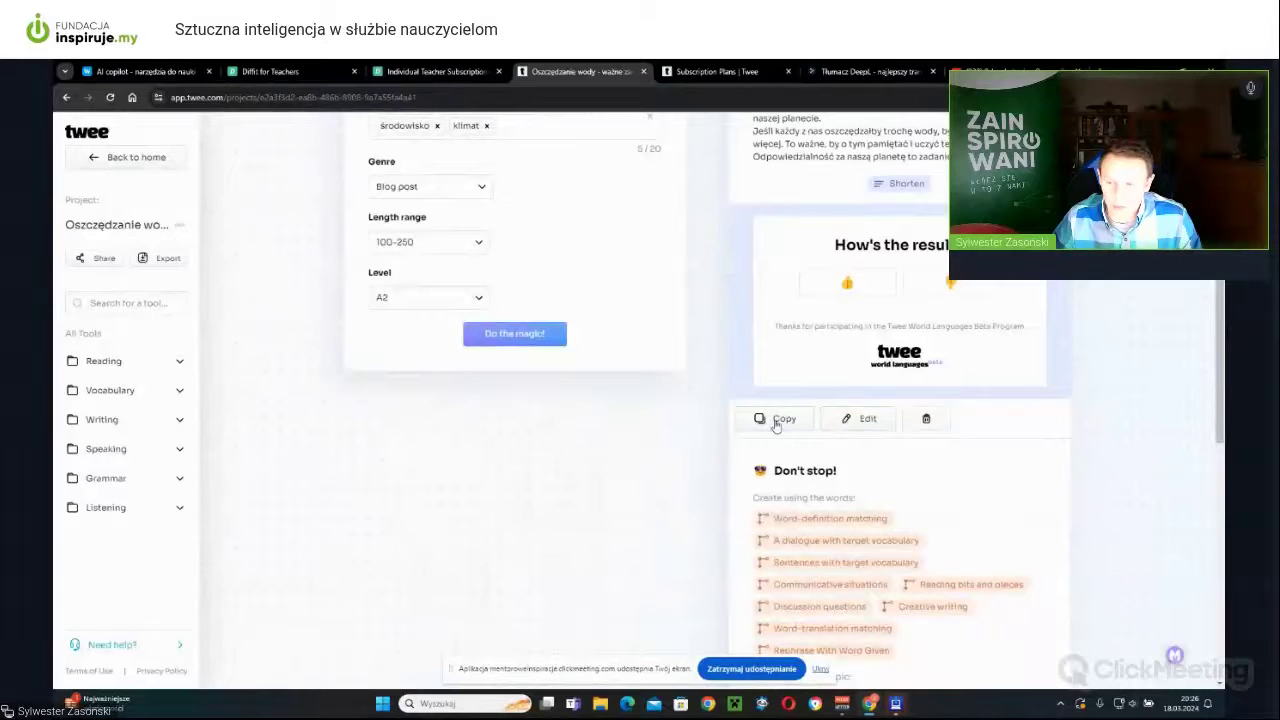
click(857, 420)
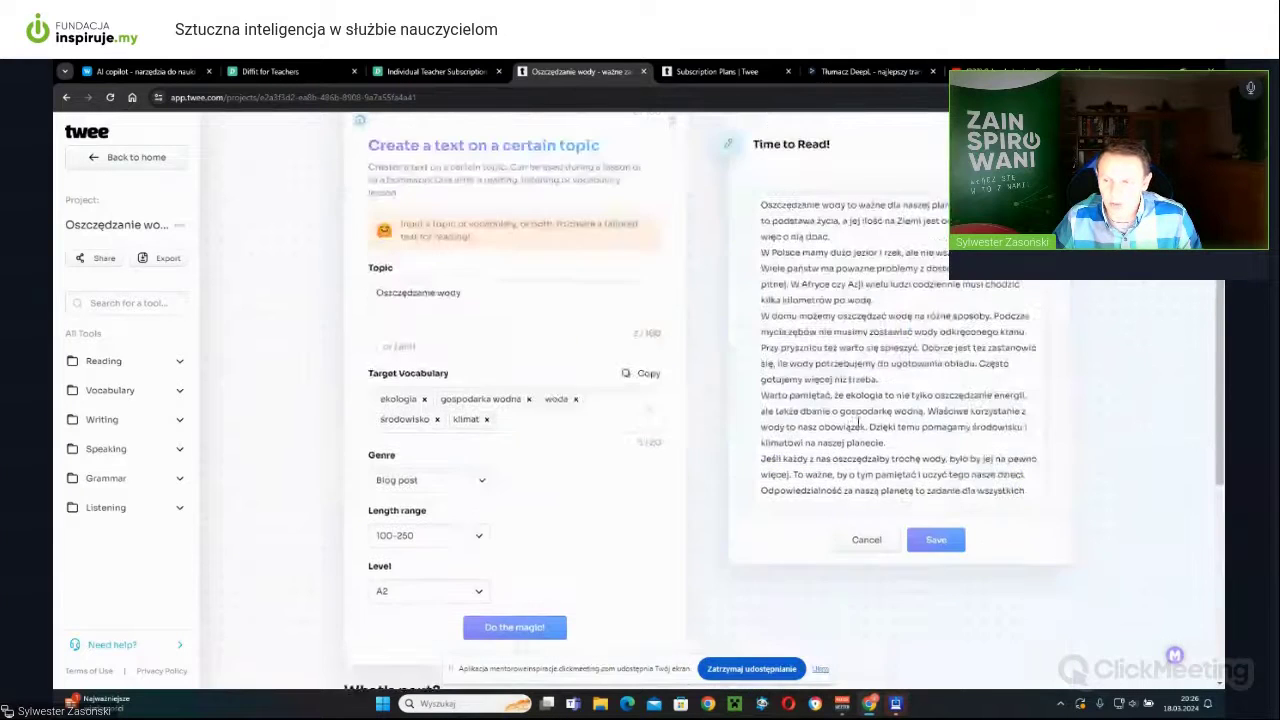
click(887, 385)
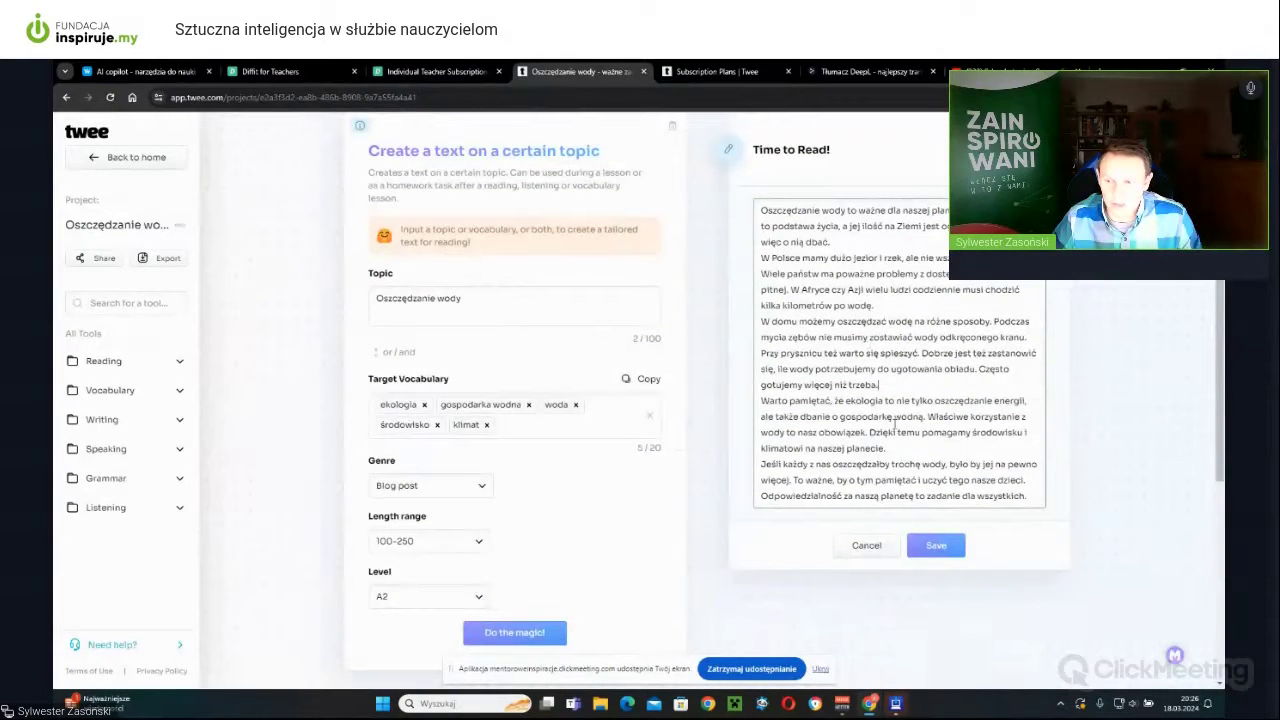
click(872, 546)
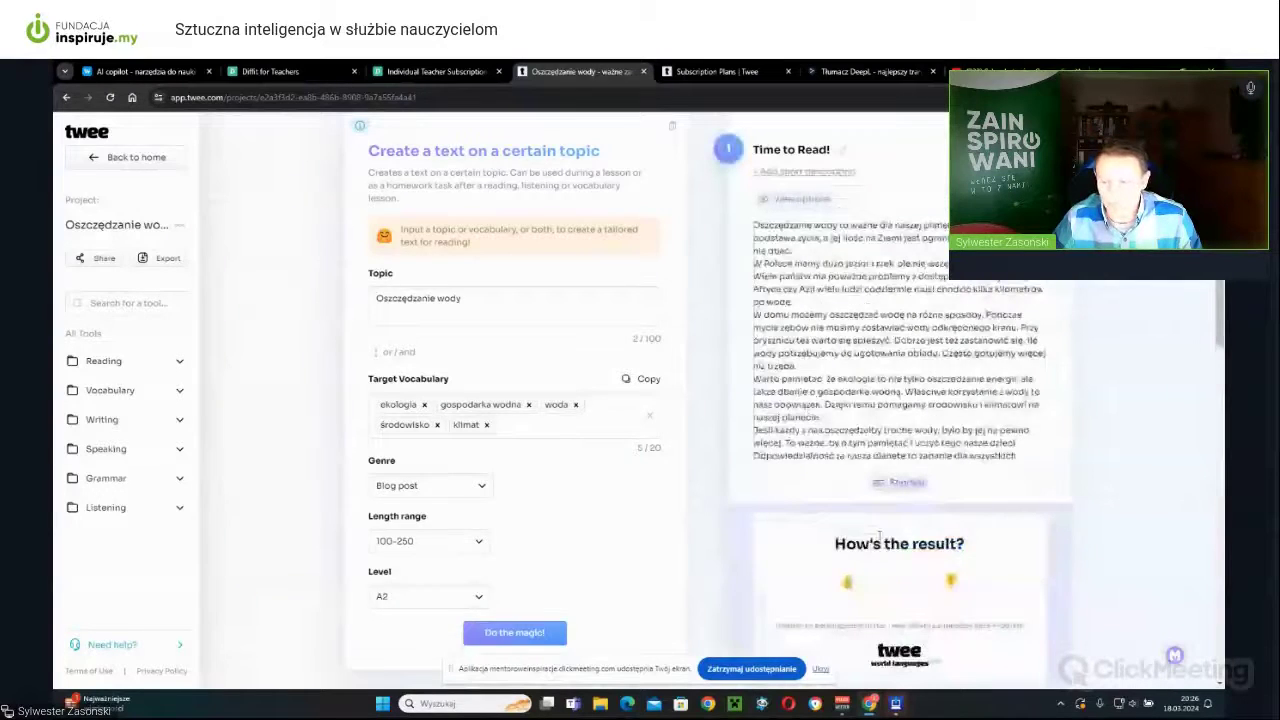
Examine the suggested follow-up exercises based on the words, the topic and the generated result below the reading text.
scroll(879, 535, down, 4)
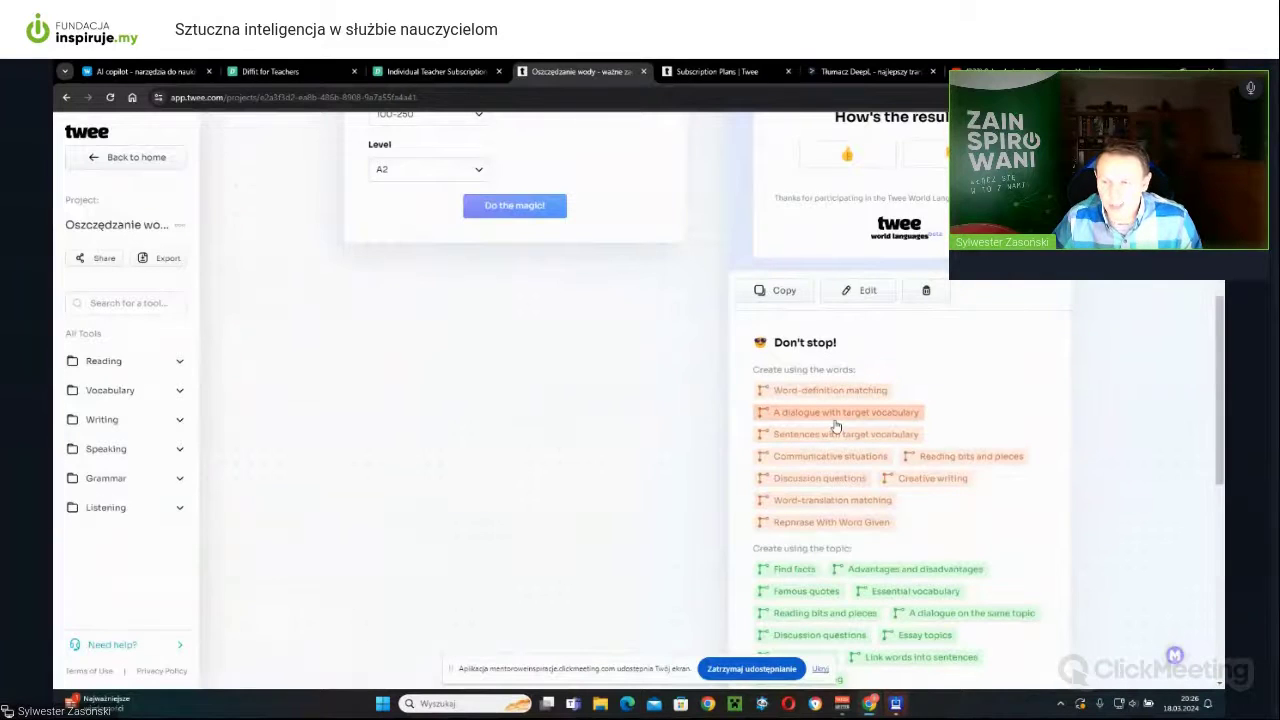
scroll(836, 426, down, 1)
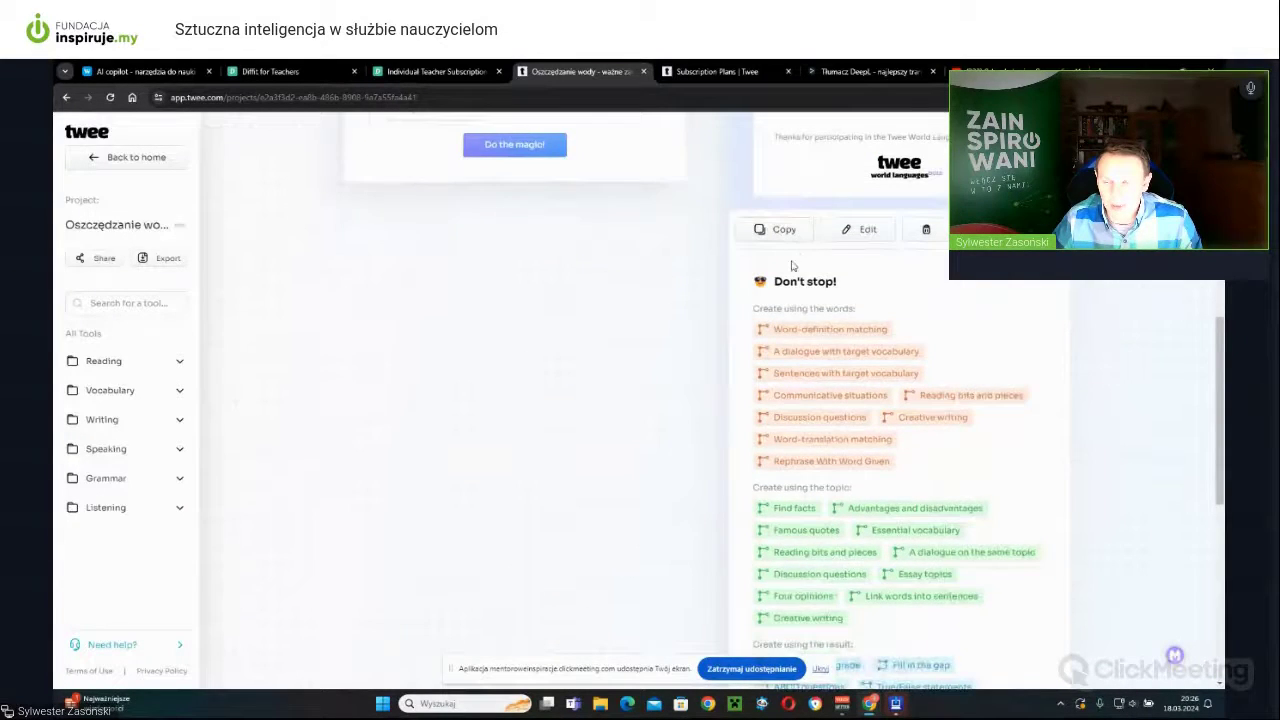
scroll(791, 265, down, 1)
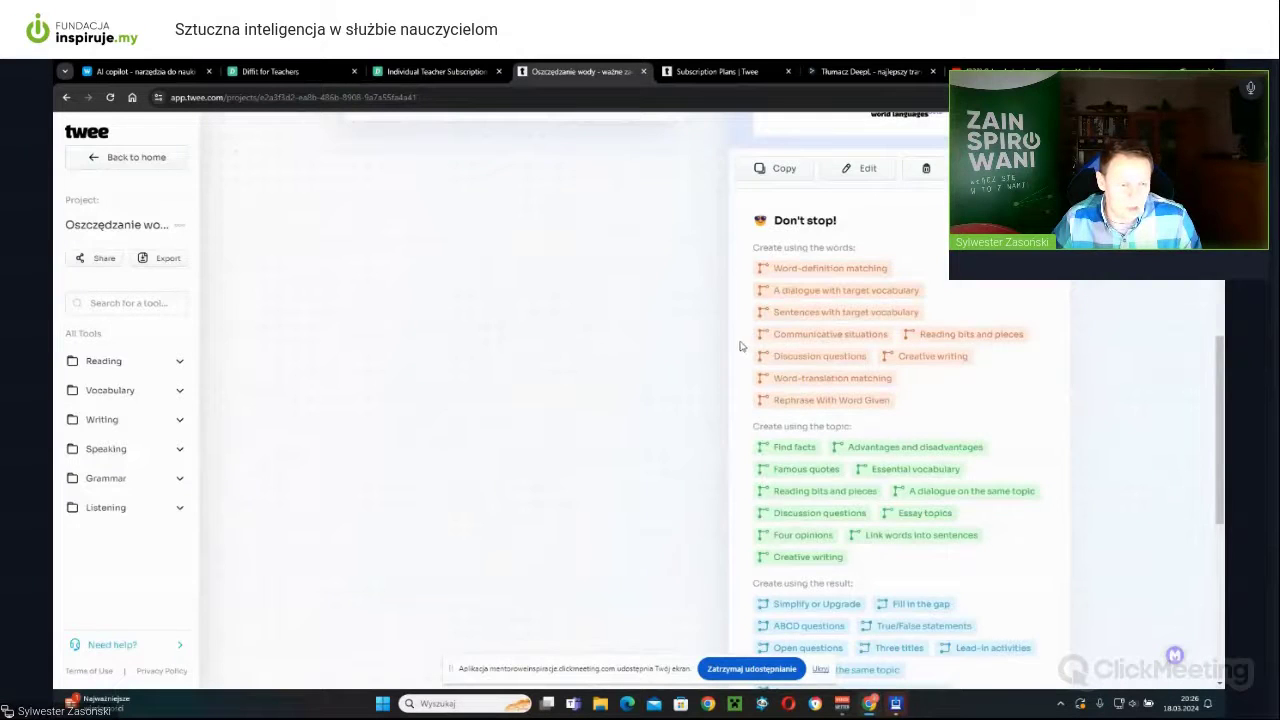
scroll(737, 343, up, 5)
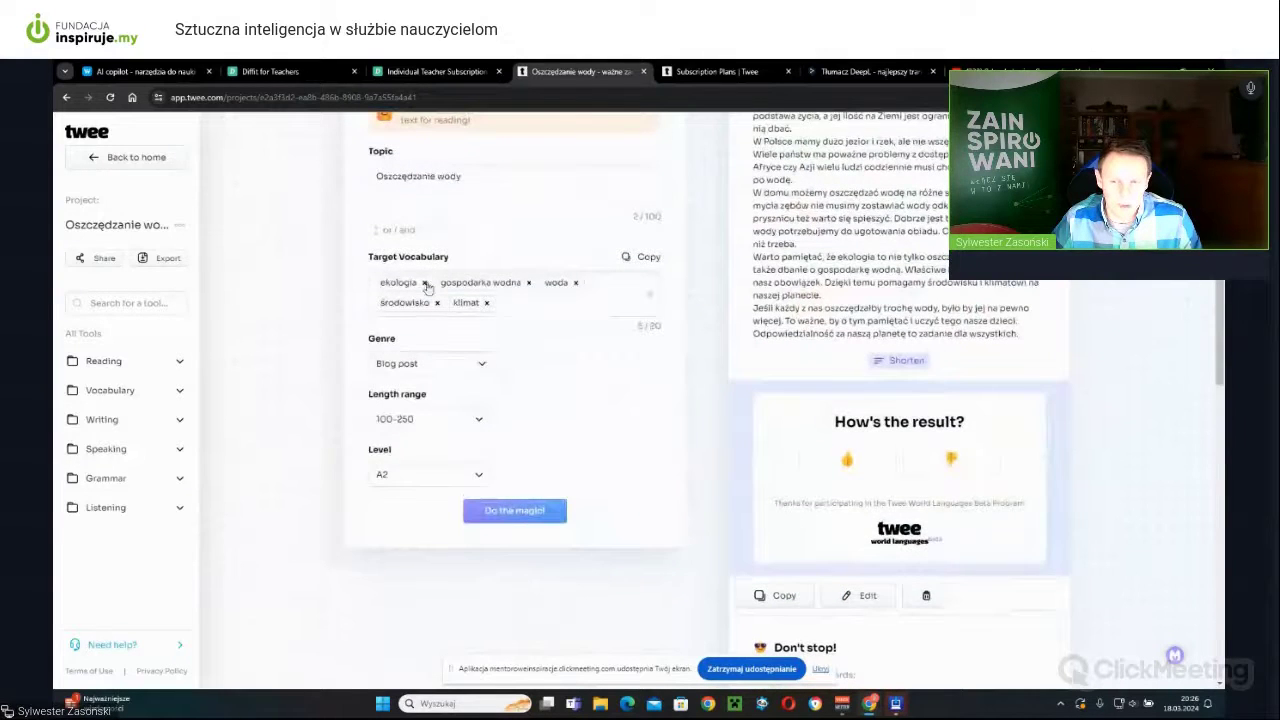
scroll(815, 352, down, 8)
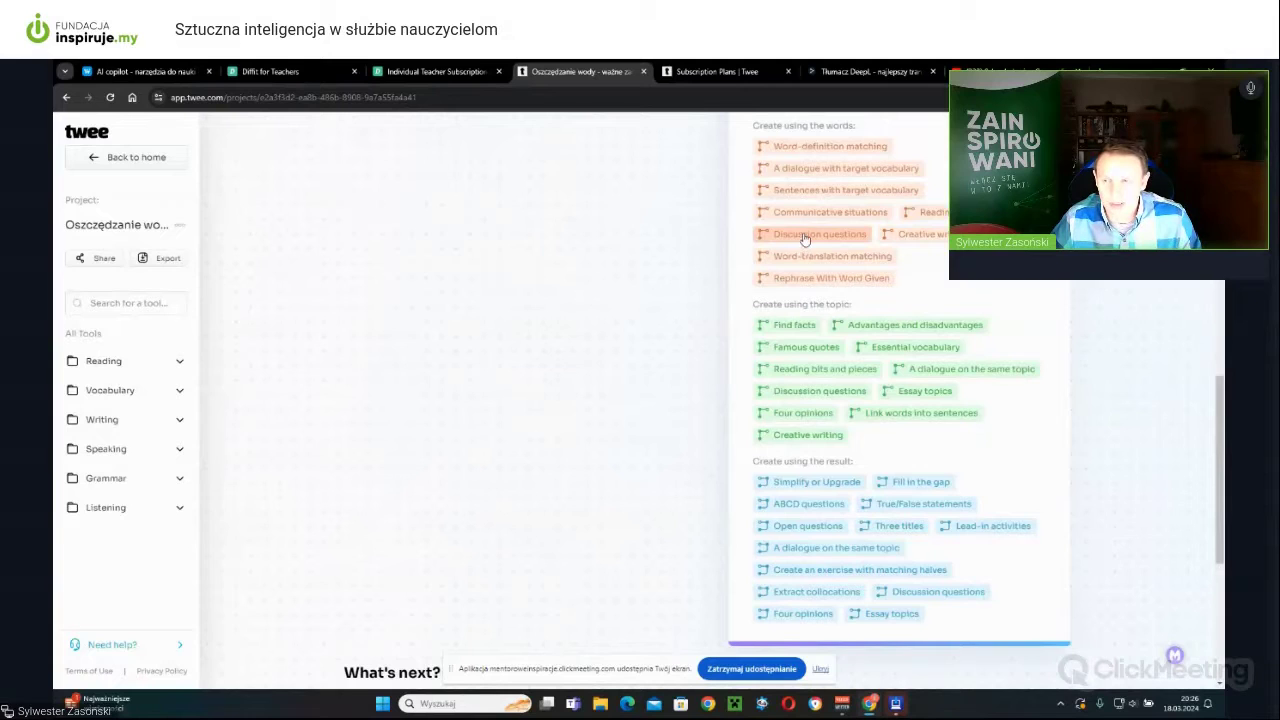
scroll(795, 190, up, 1)
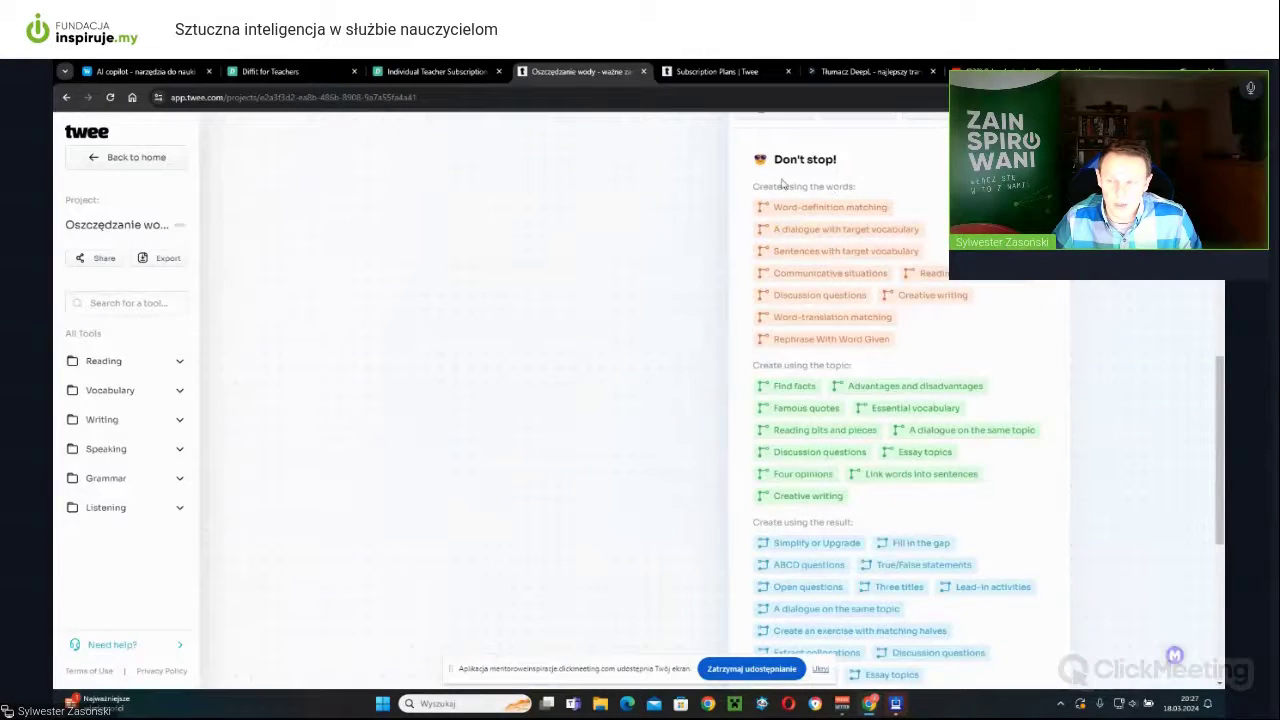
scroll(755, 241, down, 2)
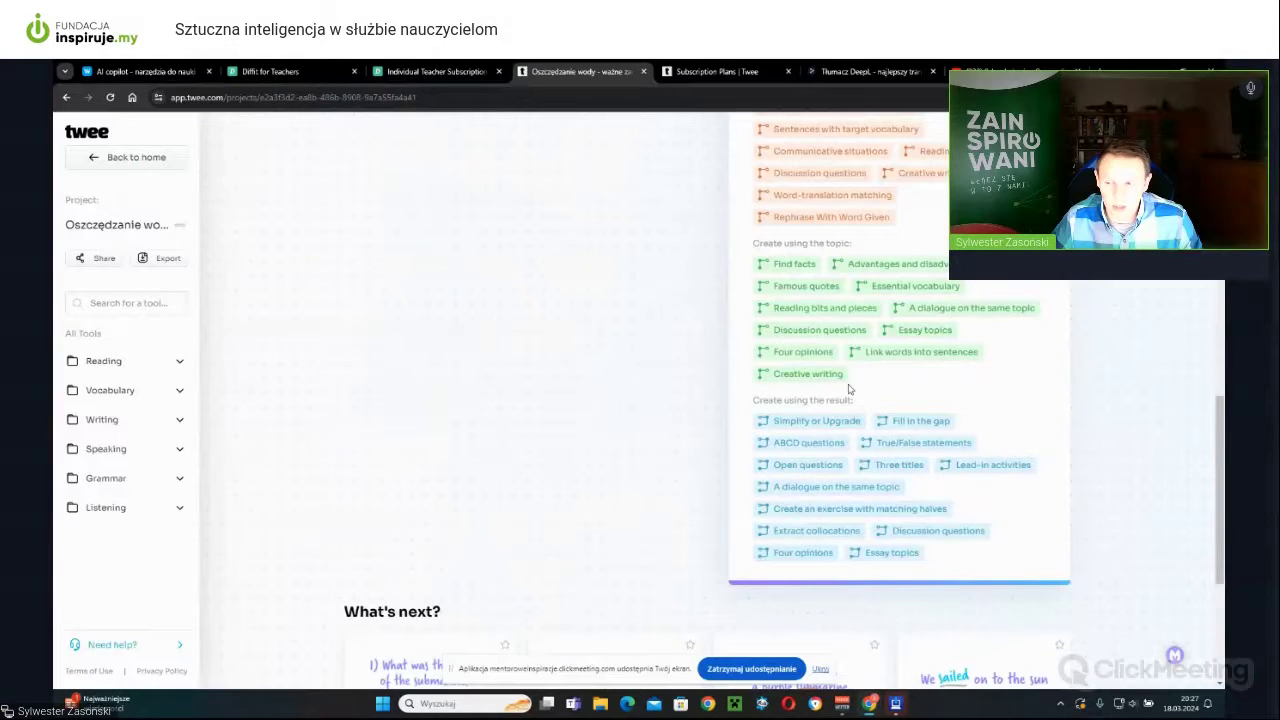
scroll(781, 424, up, 10)
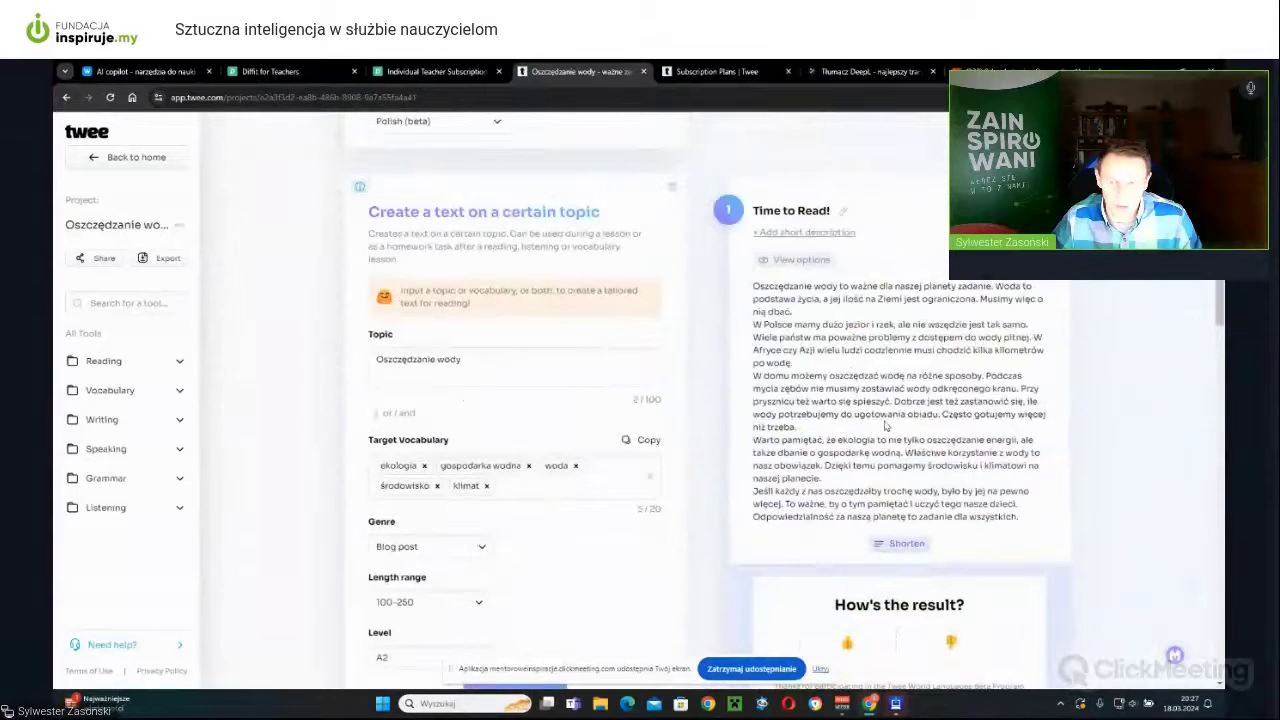
scroll(862, 371, down, 15)
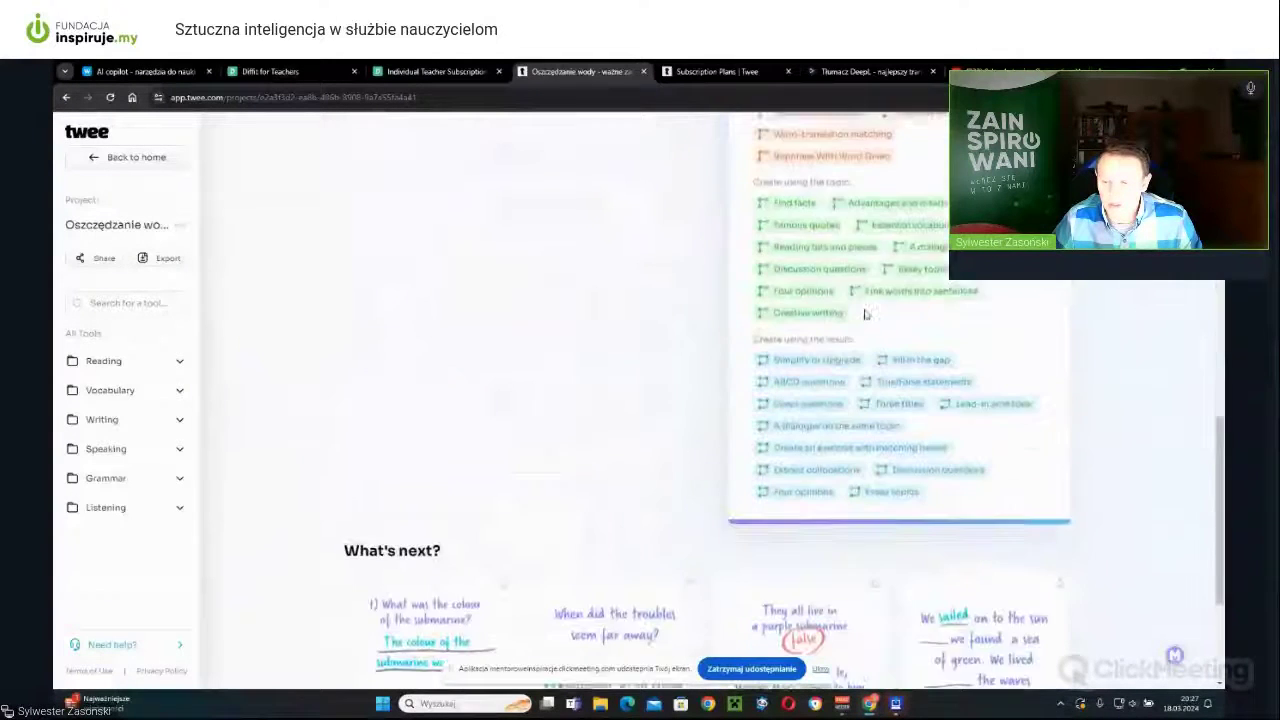
scroll(900, 300, up, 2)
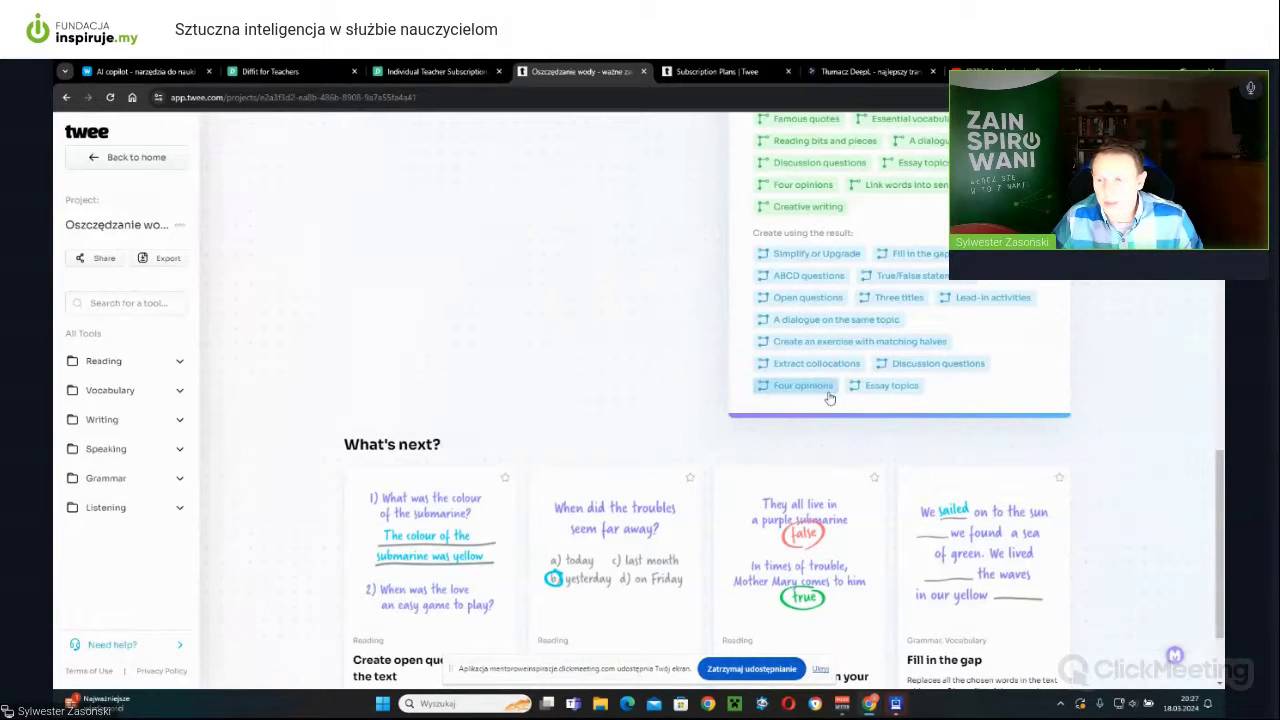
Create discussion questions from the generated reading text, keeping the Simple A1-A2 level and the existing target vocabulary.
click(935, 363)
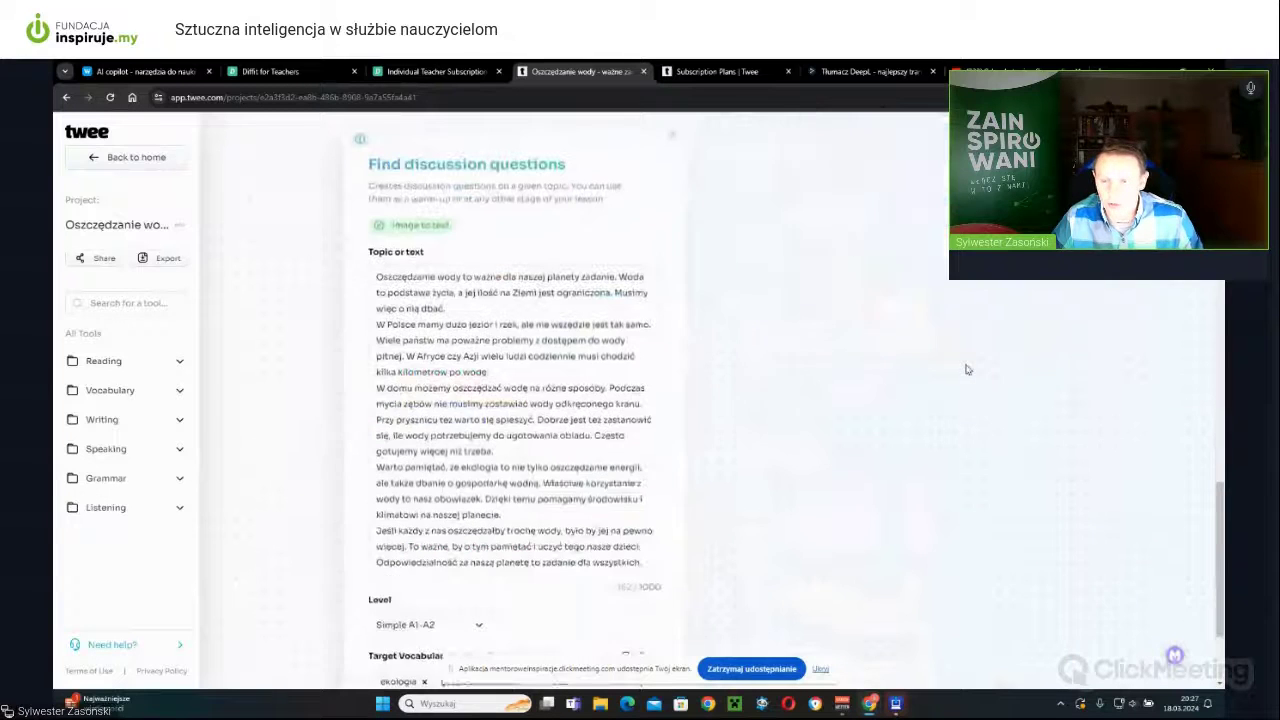
scroll(630, 381, down, 2)
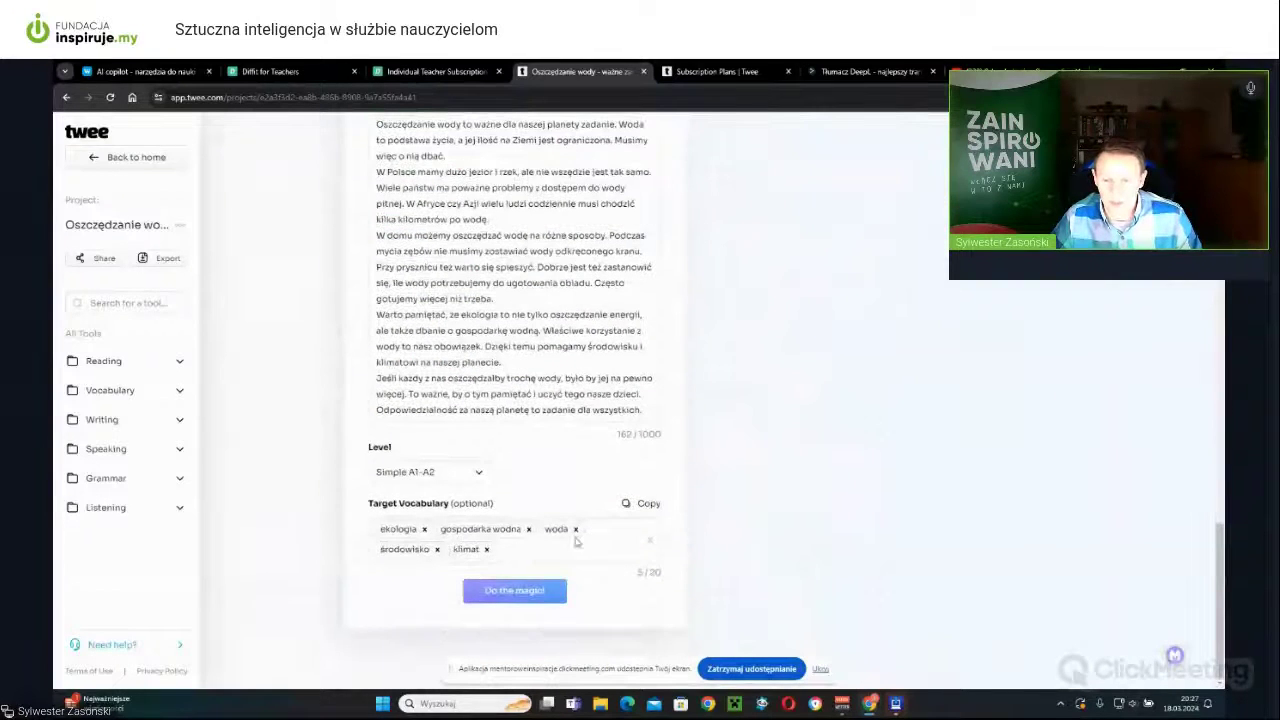
scroll(444, 385, up, 5)
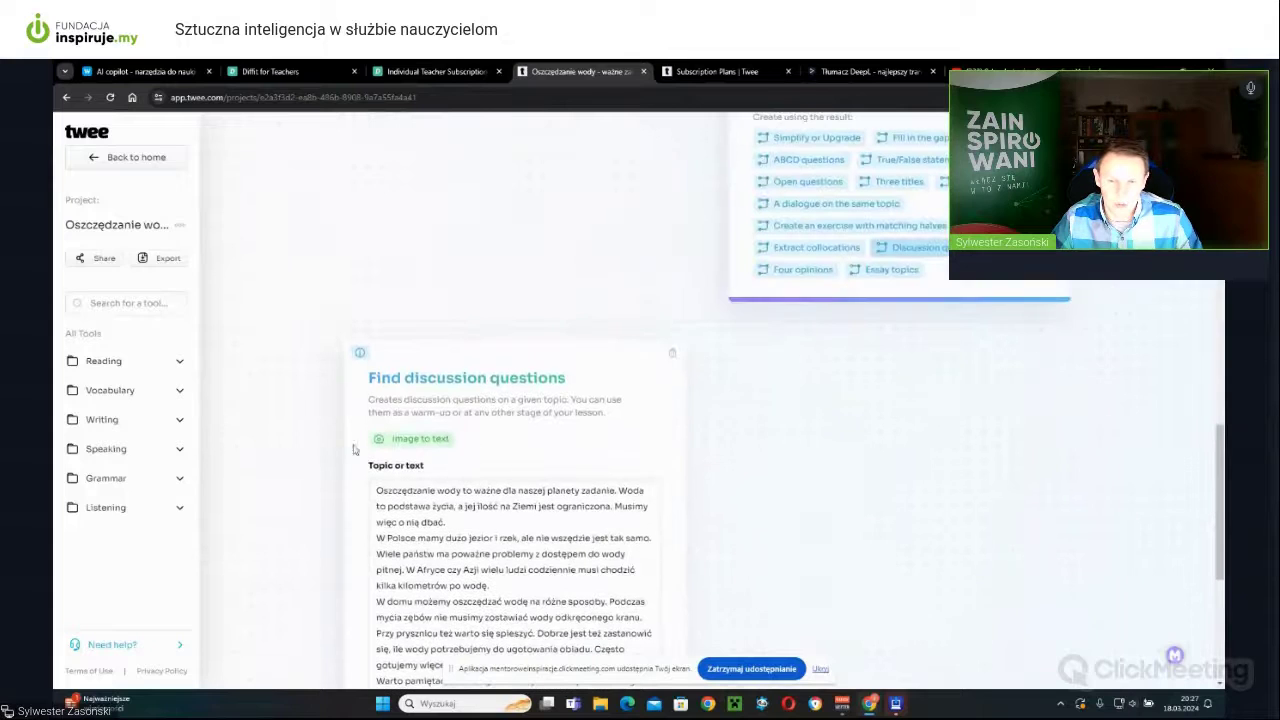
scroll(487, 513, down, 5)
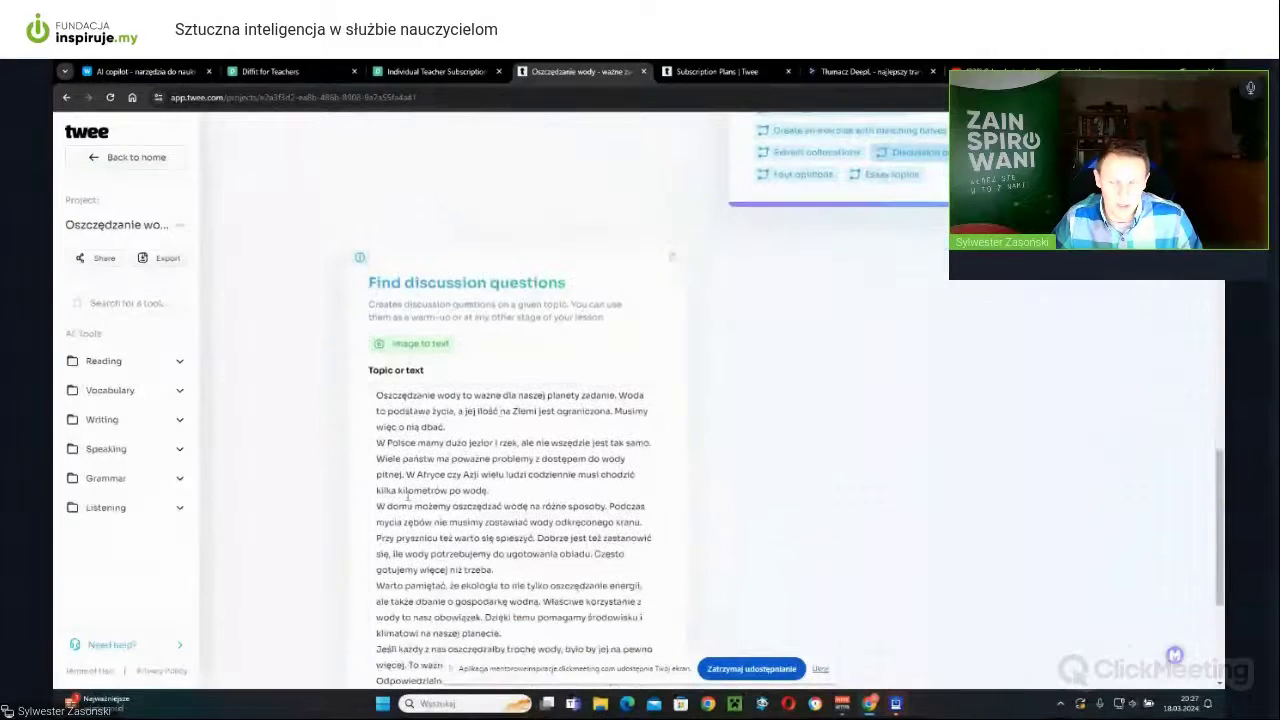
click(512, 592)
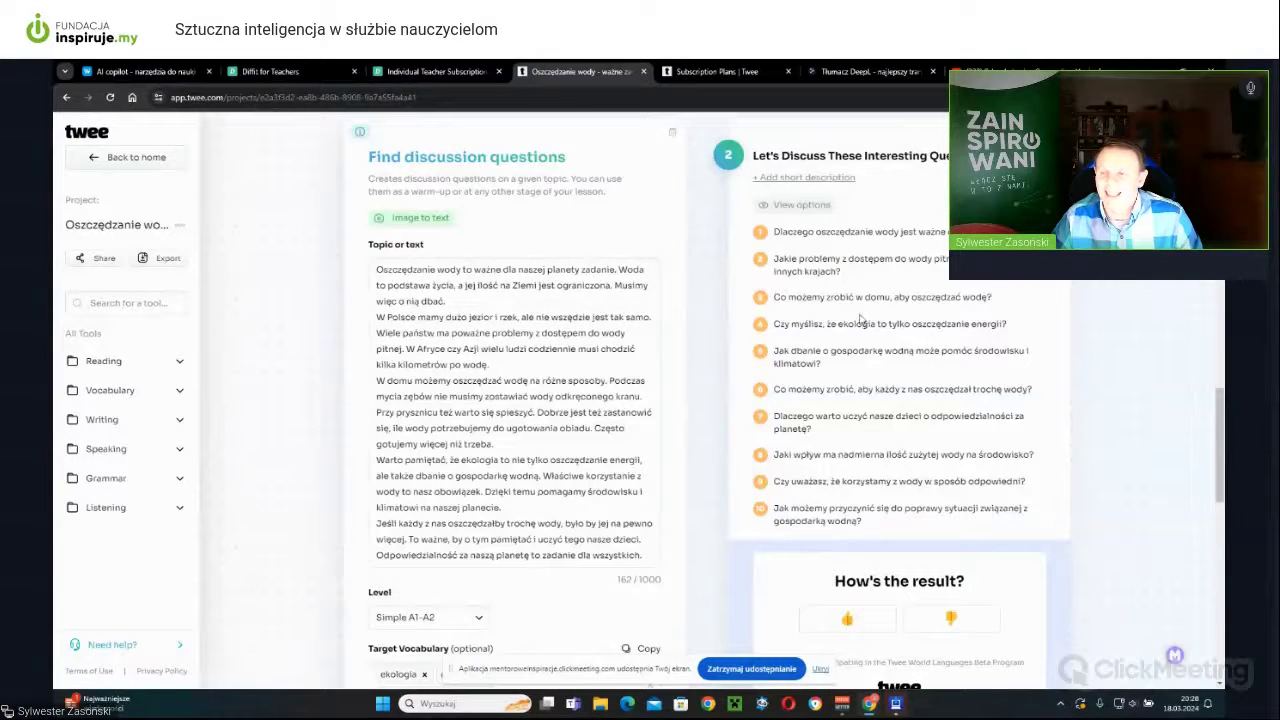
Review the generated discussion questions against the original reading text and examine the follow-up exercises suggested for each.
scroll(815, 323, up, 10)
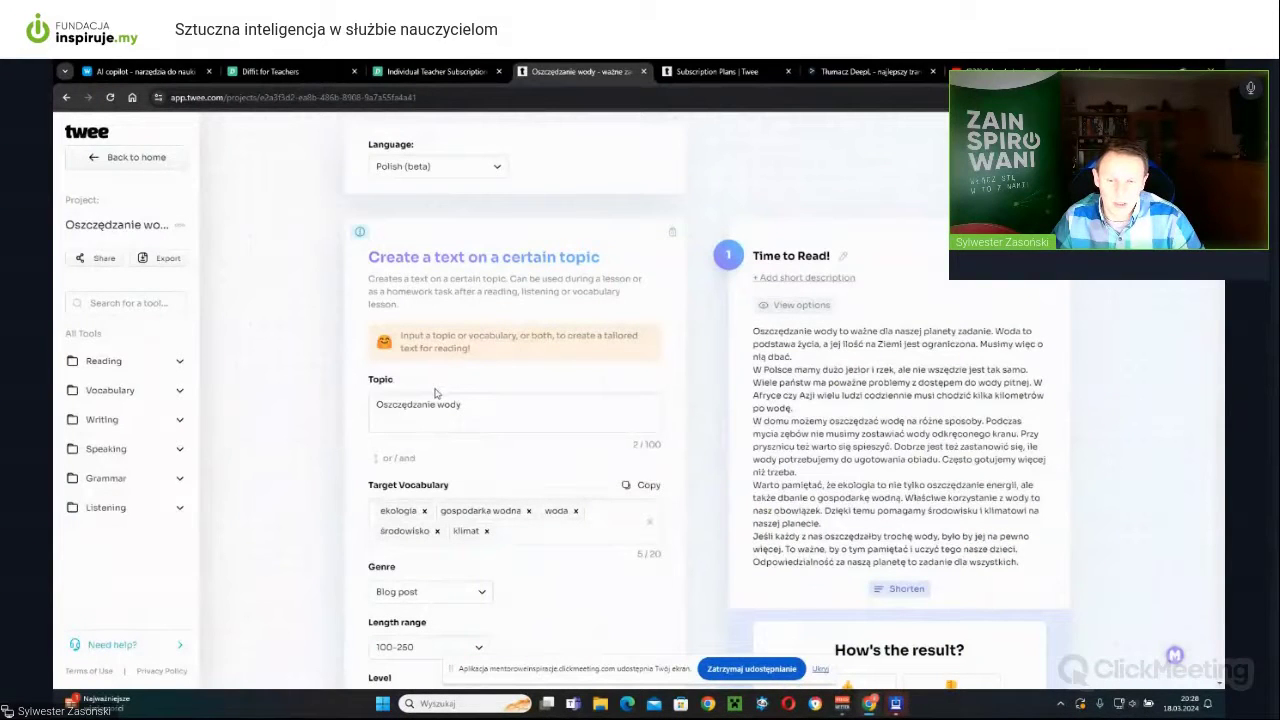
scroll(435, 393, down, 10)
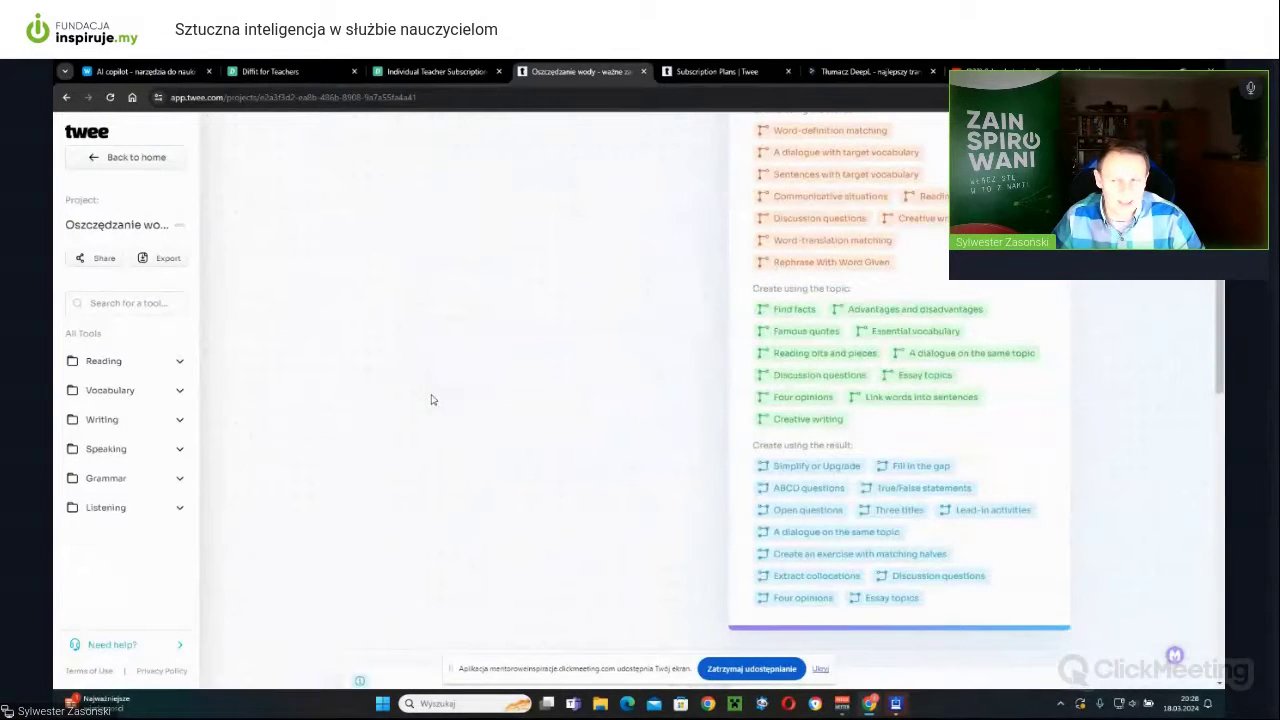
scroll(432, 399, up, 5)
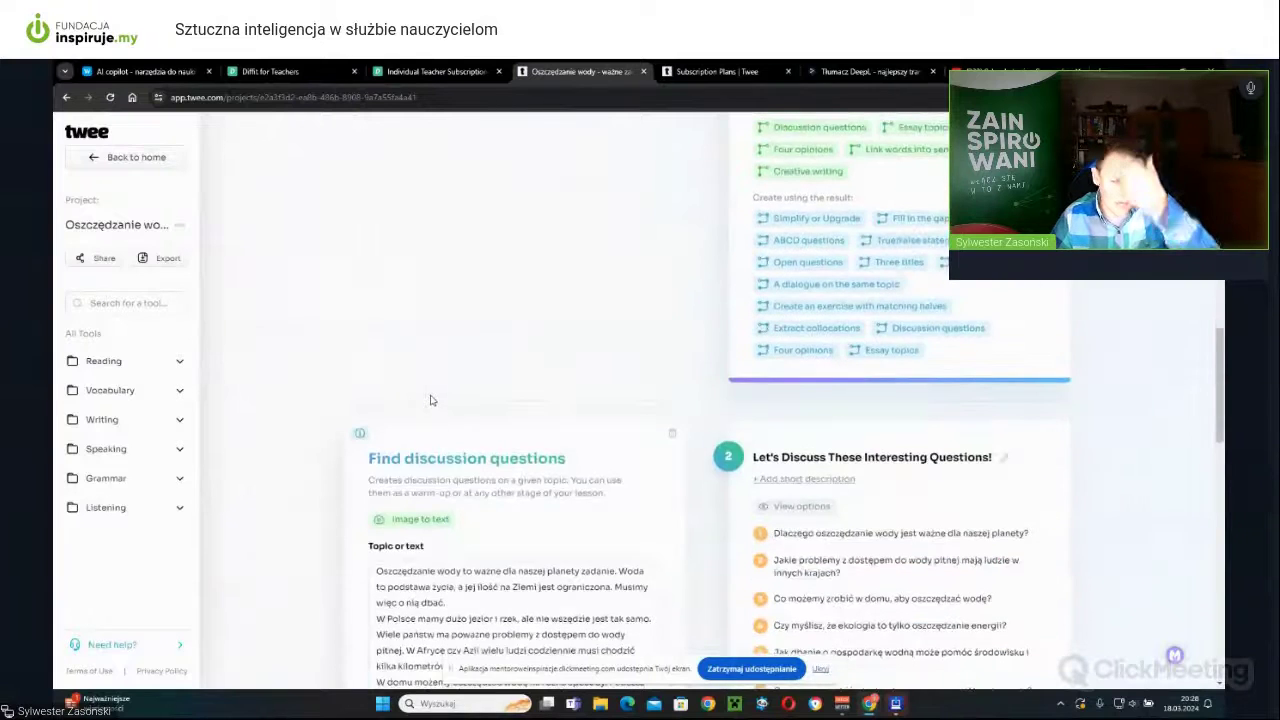
scroll(433, 398, down, 5)
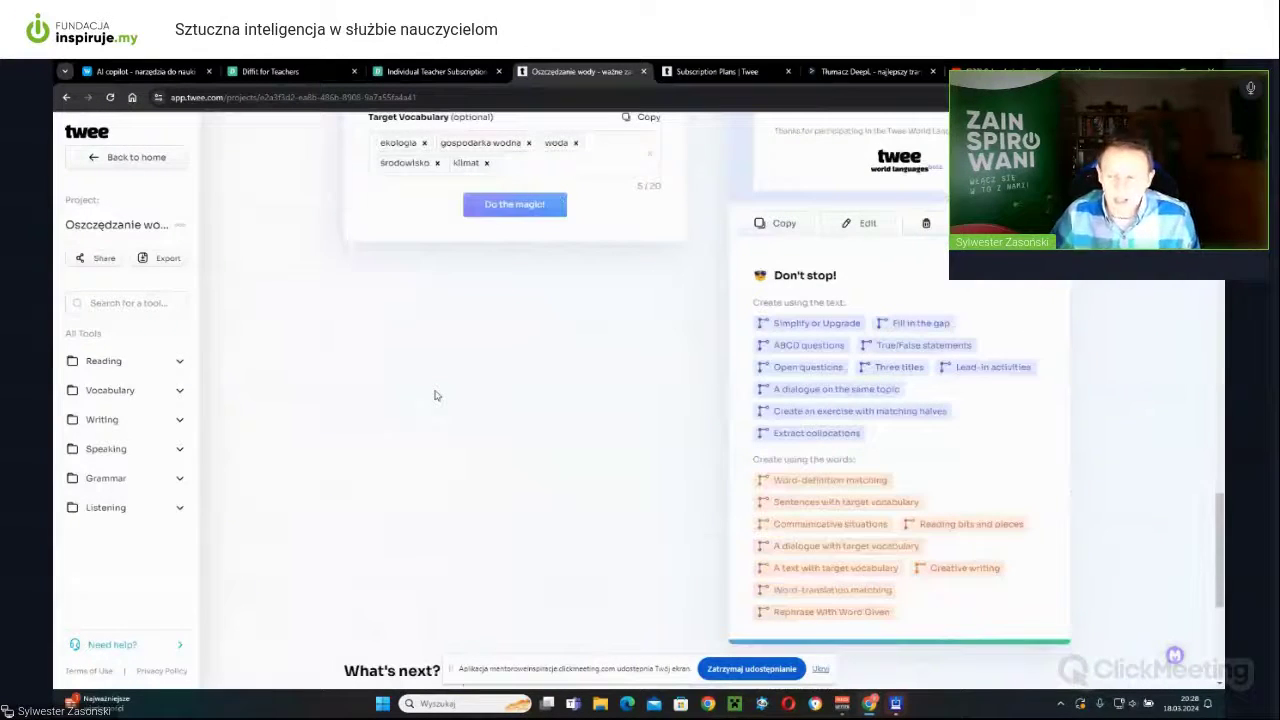
scroll(435, 395, down, 1)
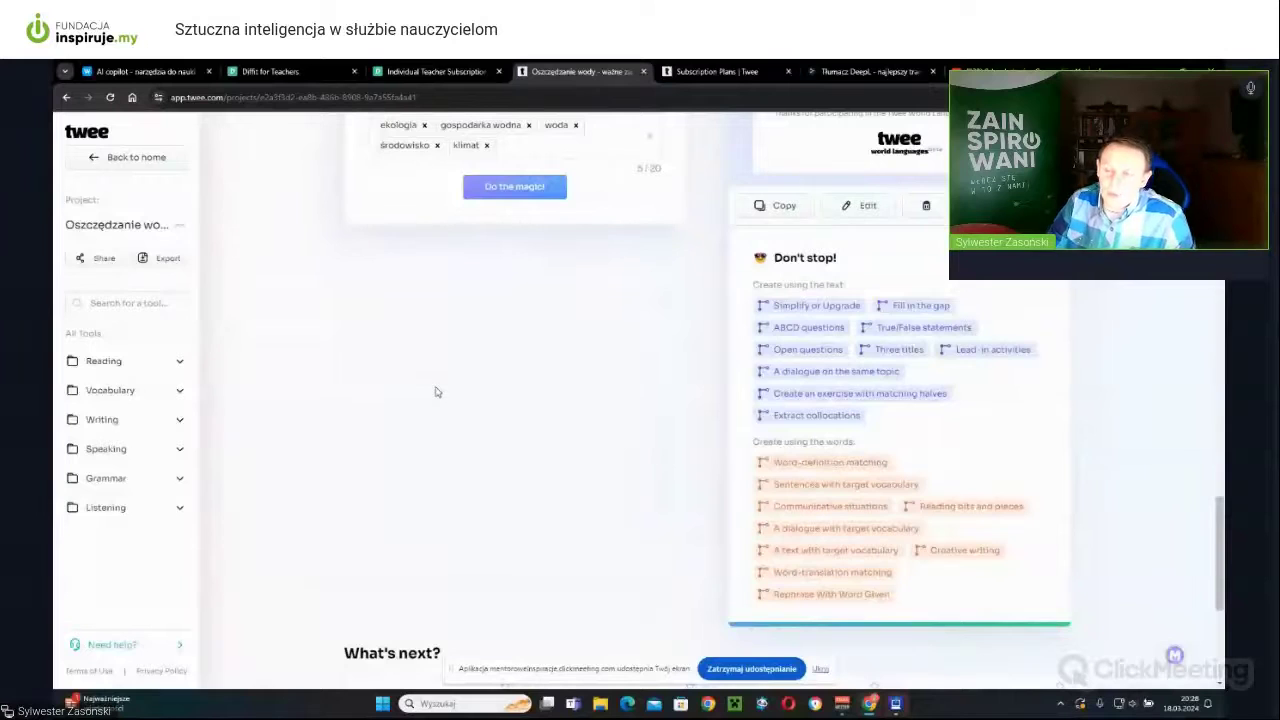
scroll(443, 386, down, 2)
scroll(491, 394, up, 2)
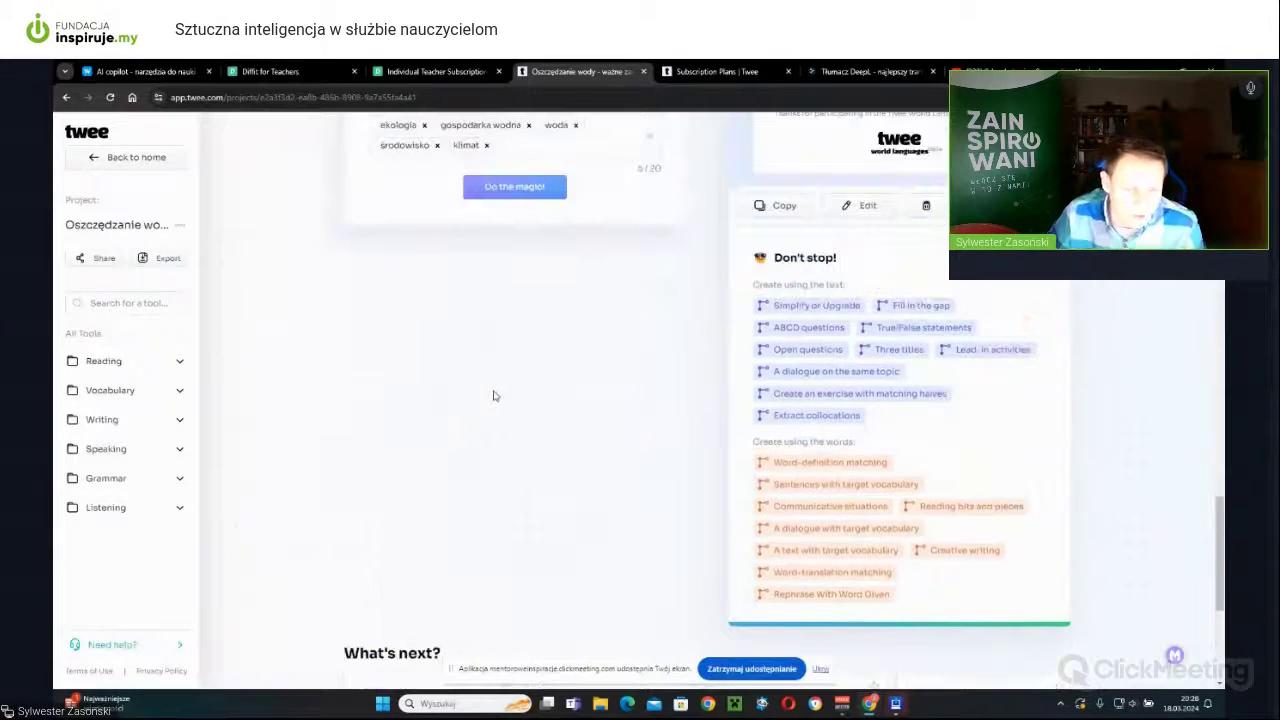
scroll(493, 396, up, 1)
scroll(494, 395, up, 3)
scroll(494, 395, up, 2)
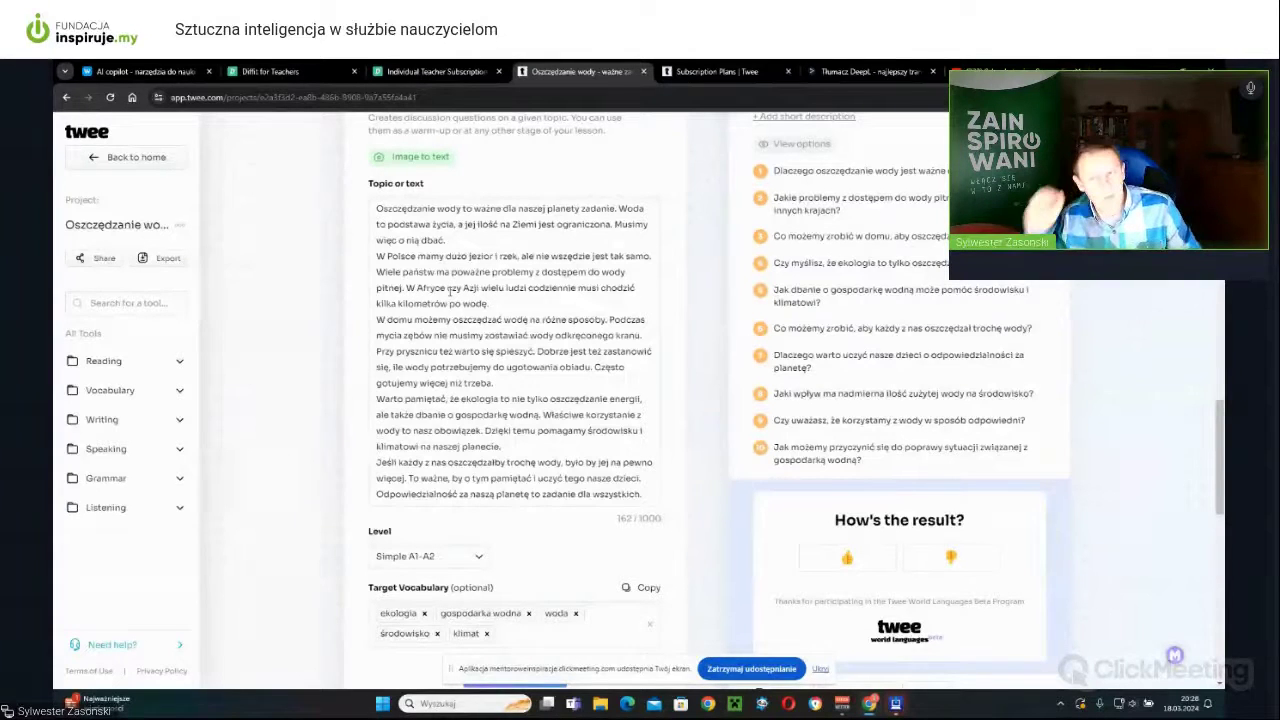
scroll(420, 265, up, 1)
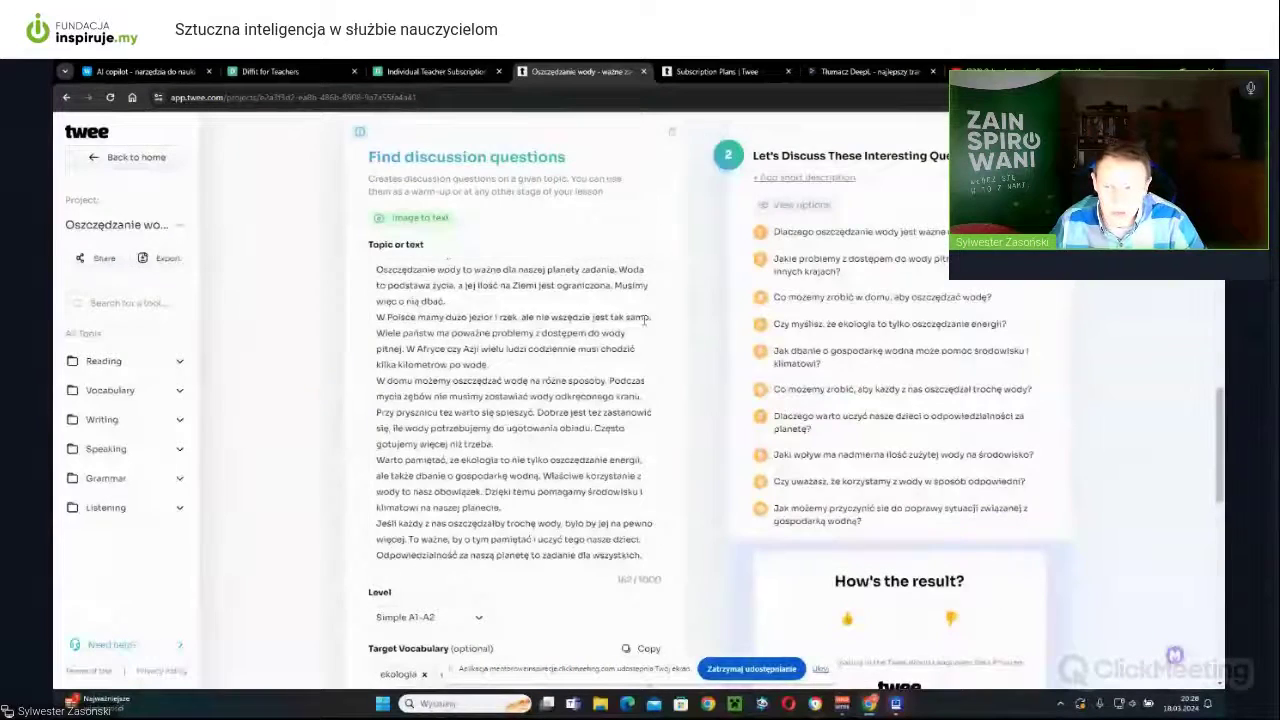
scroll(645, 318, up, 6)
scroll(571, 251, down, 3)
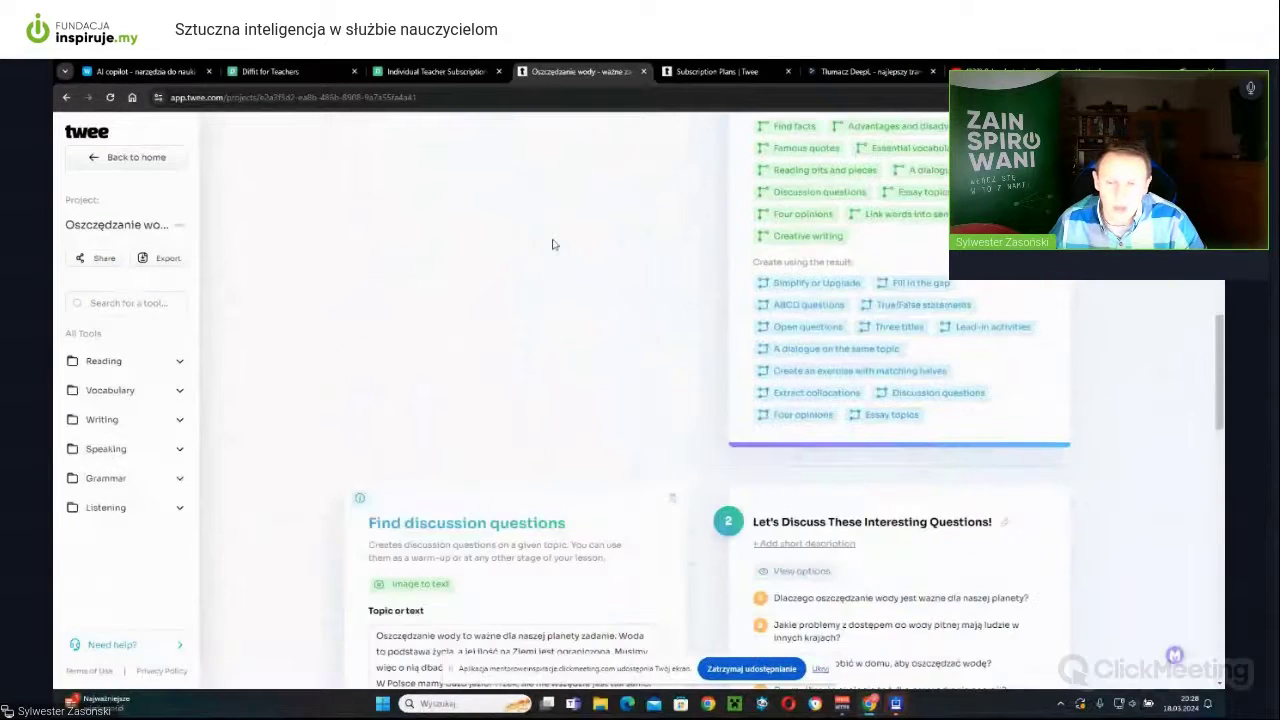
Delete the opening paragraph, starting with "Oszczędzanie wody", from the source text of the discussion questions exercise.
scroll(553, 244, down, 3)
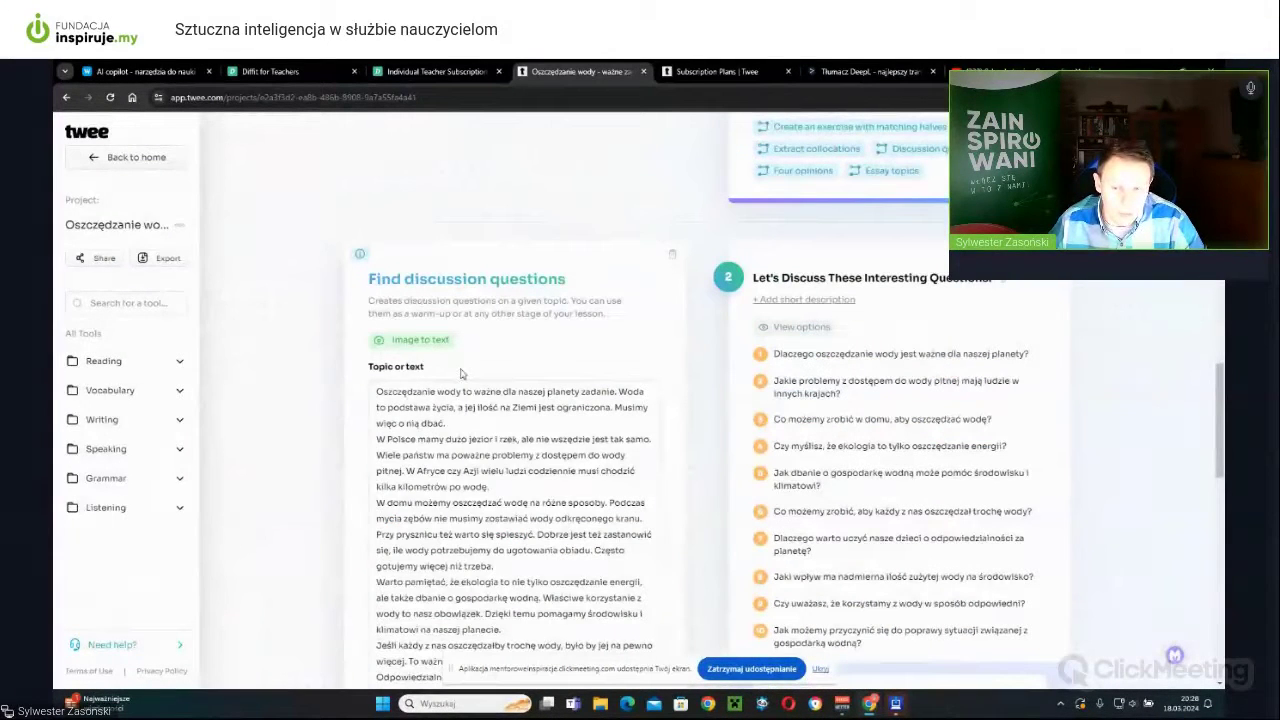
scroll(461, 374, down, 3)
scroll(430, 320, up, 5)
drag(394, 272, 543, 537)
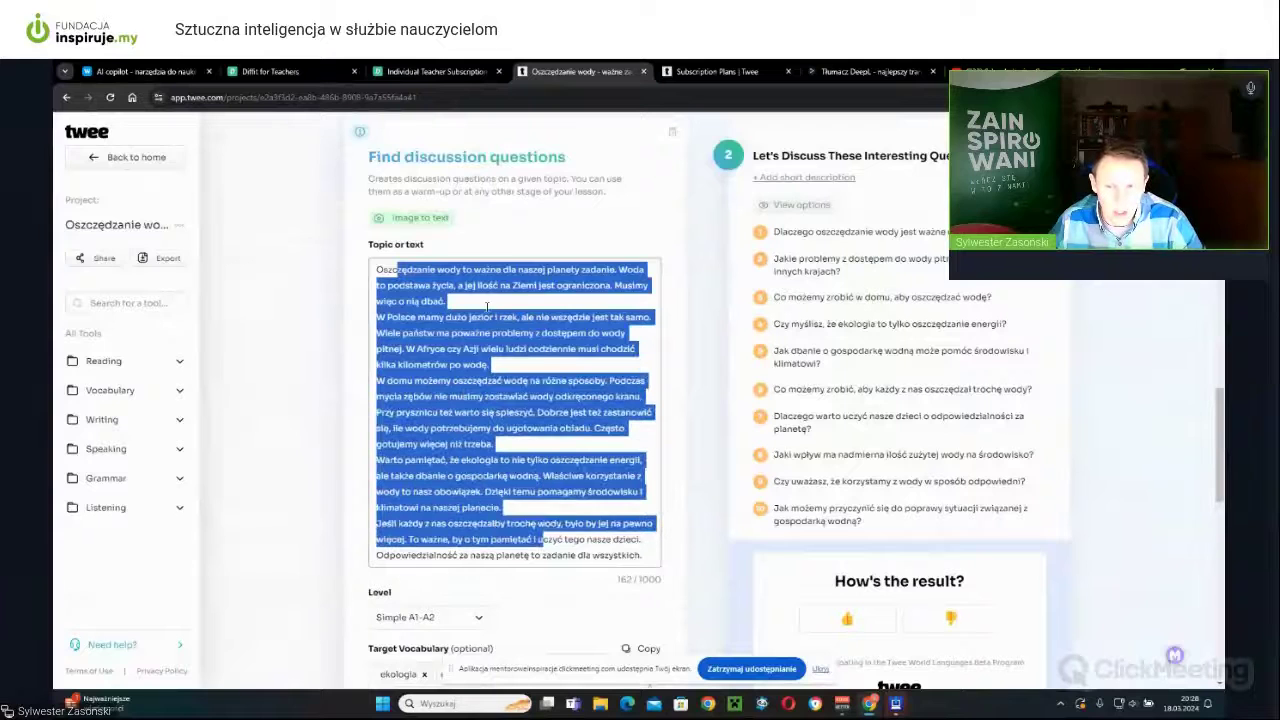
drag(461, 301, 360, 270)
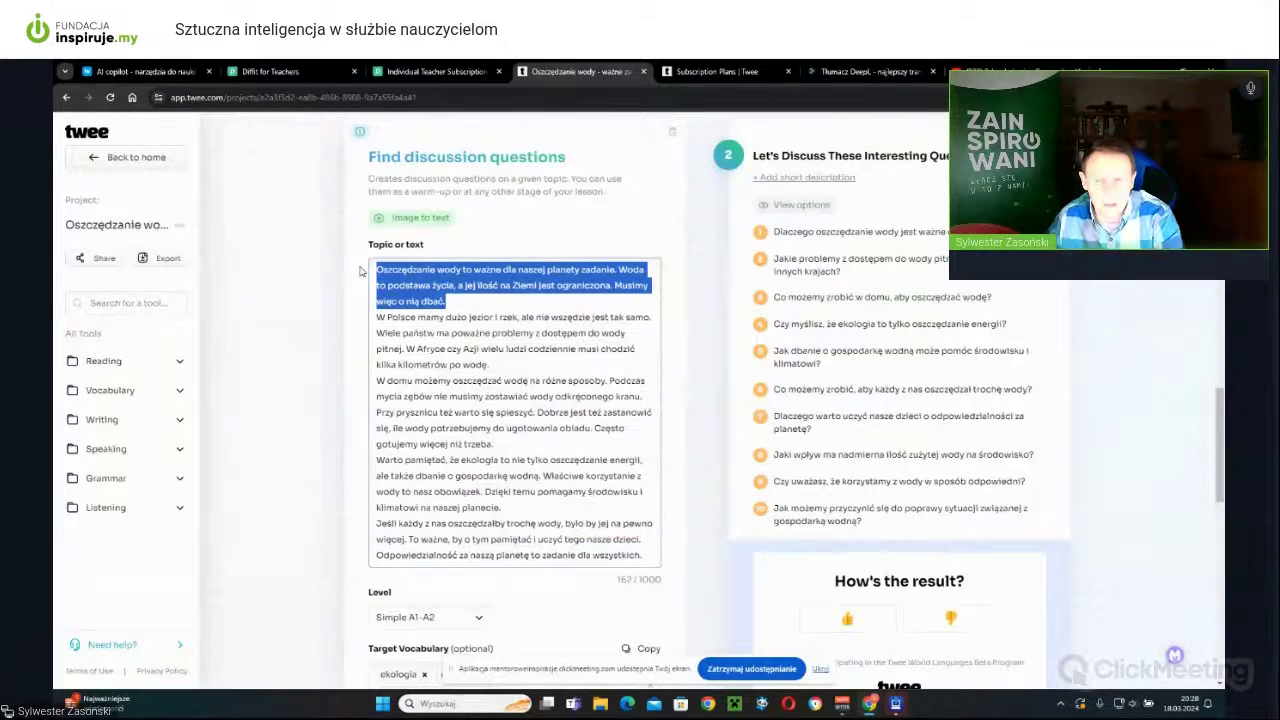
key(Delete)
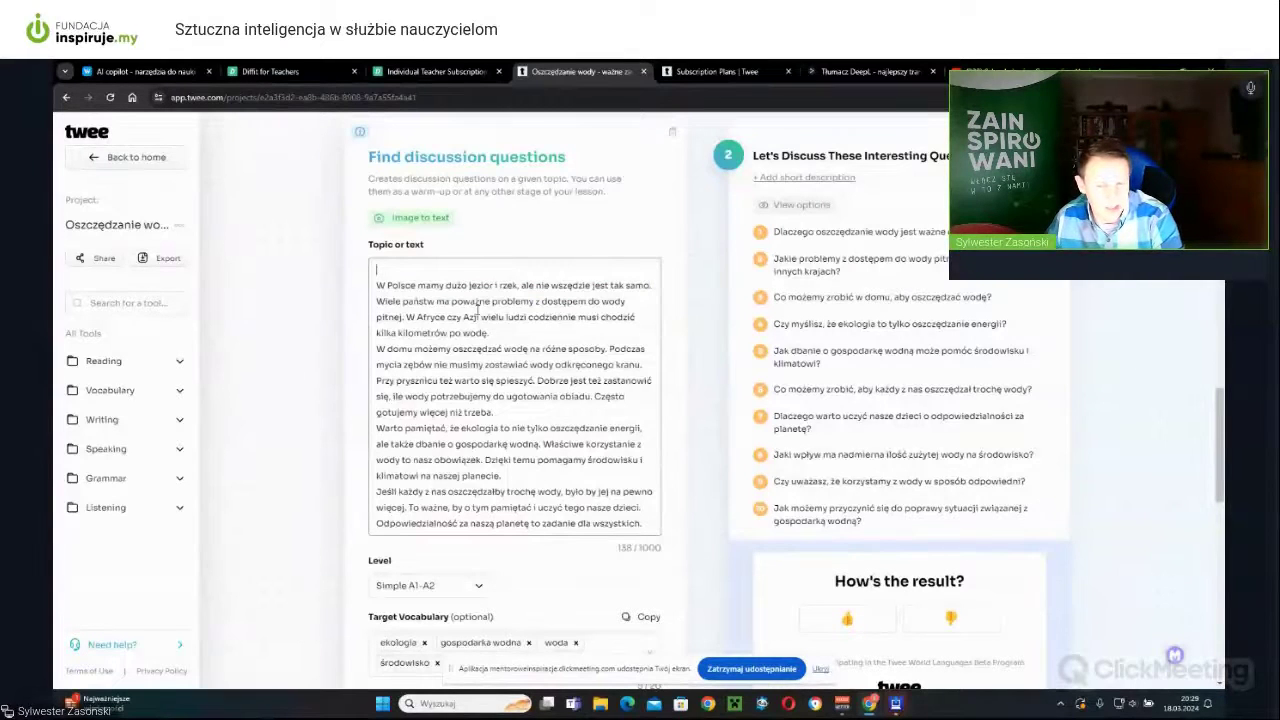
Examine the suggested follow-up exercises, comparing the groups created using the words, the topic and the result.
scroll(455, 325, up, 3)
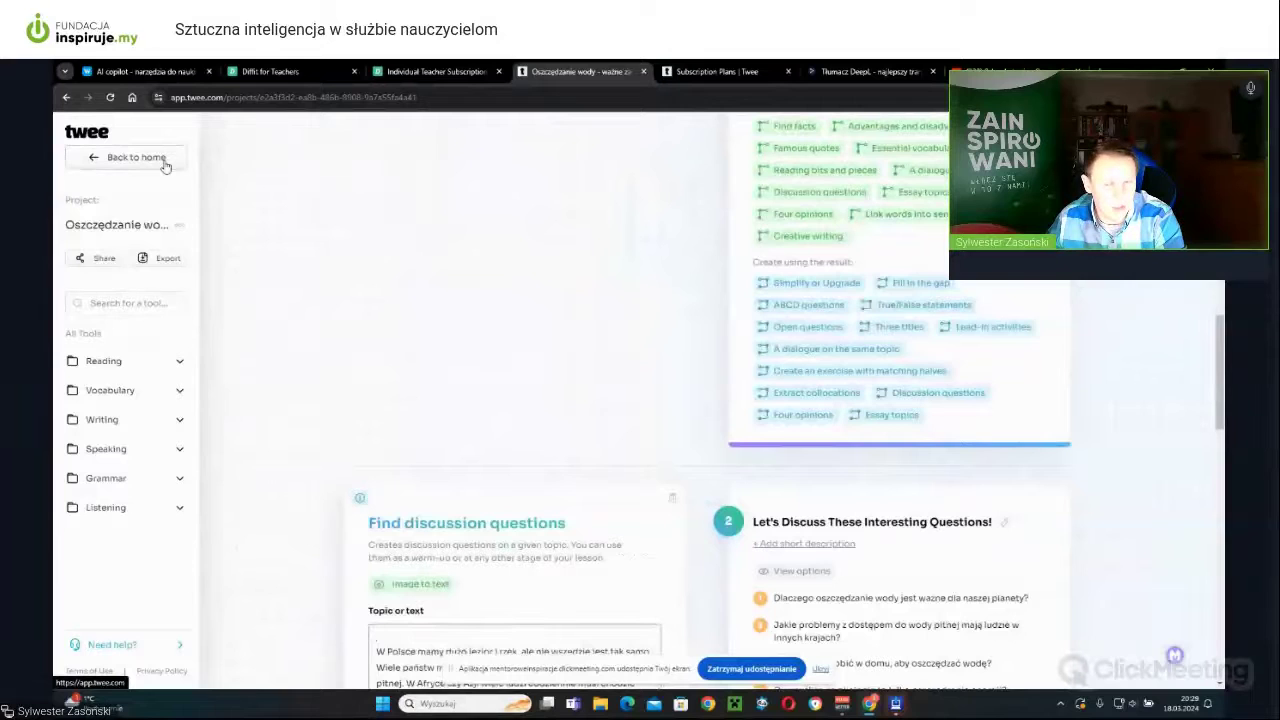
scroll(491, 371, up, 3)
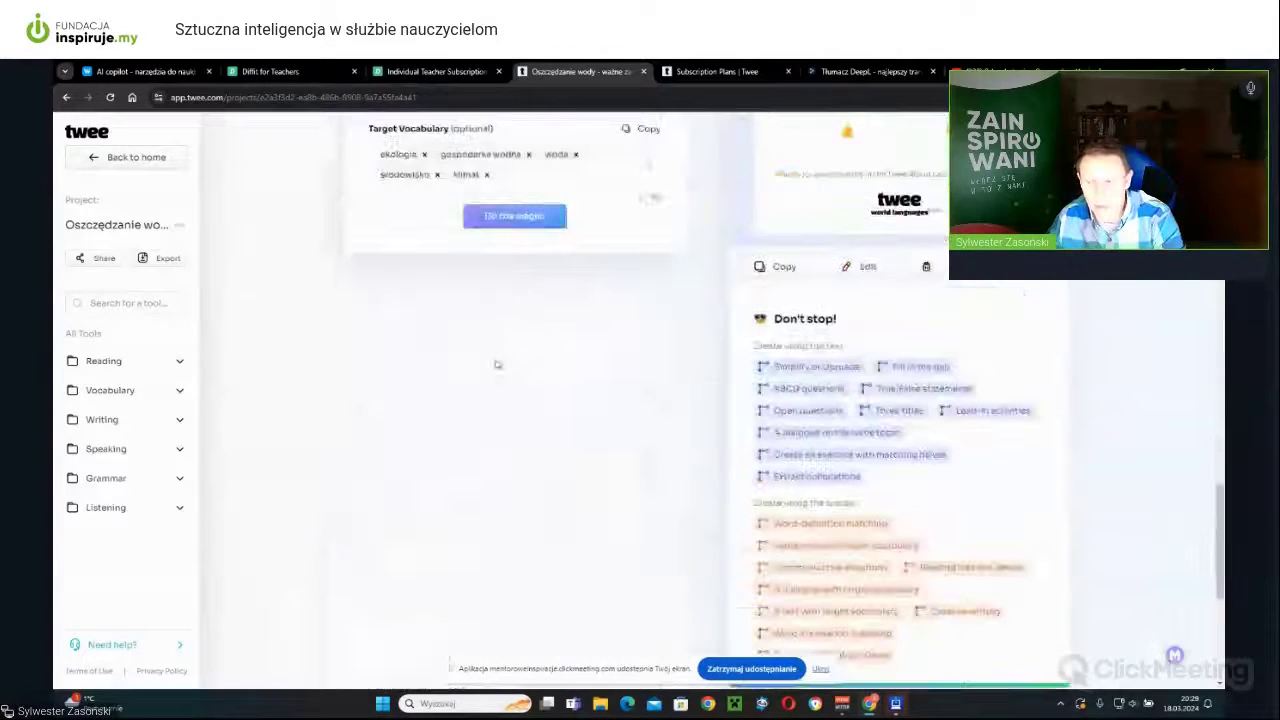
scroll(498, 357, down, 1)
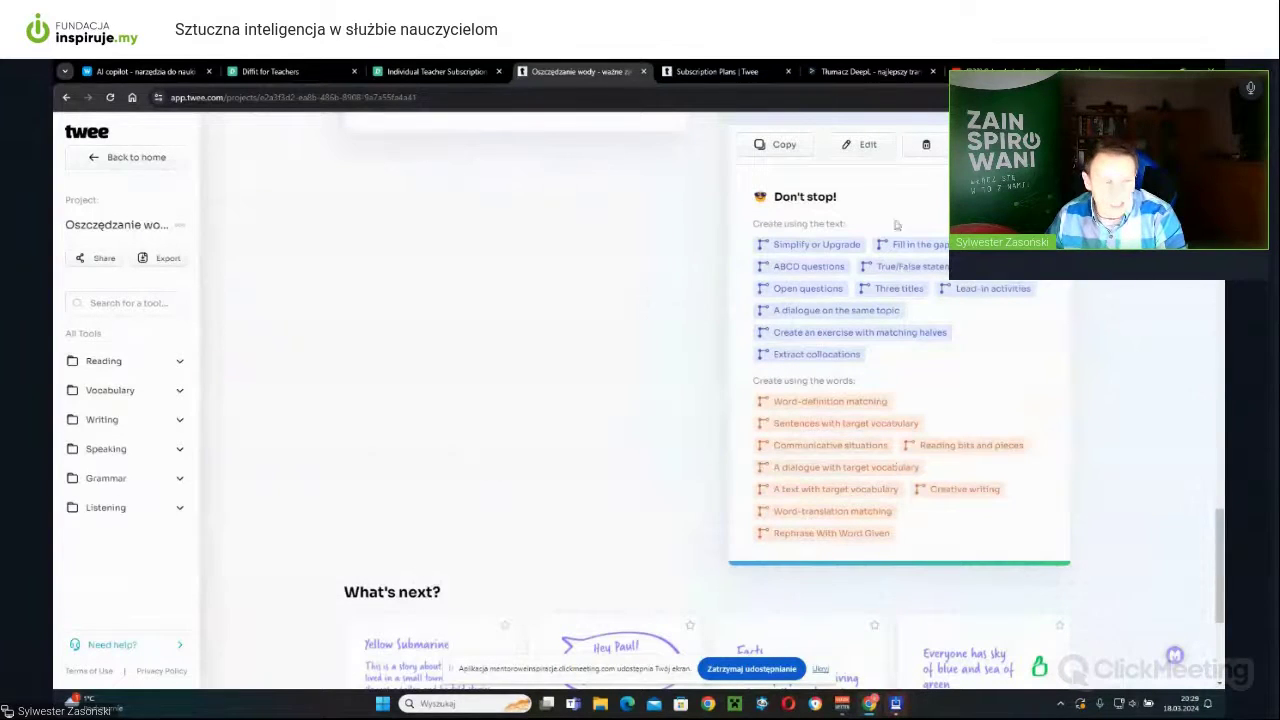
click(850, 358)
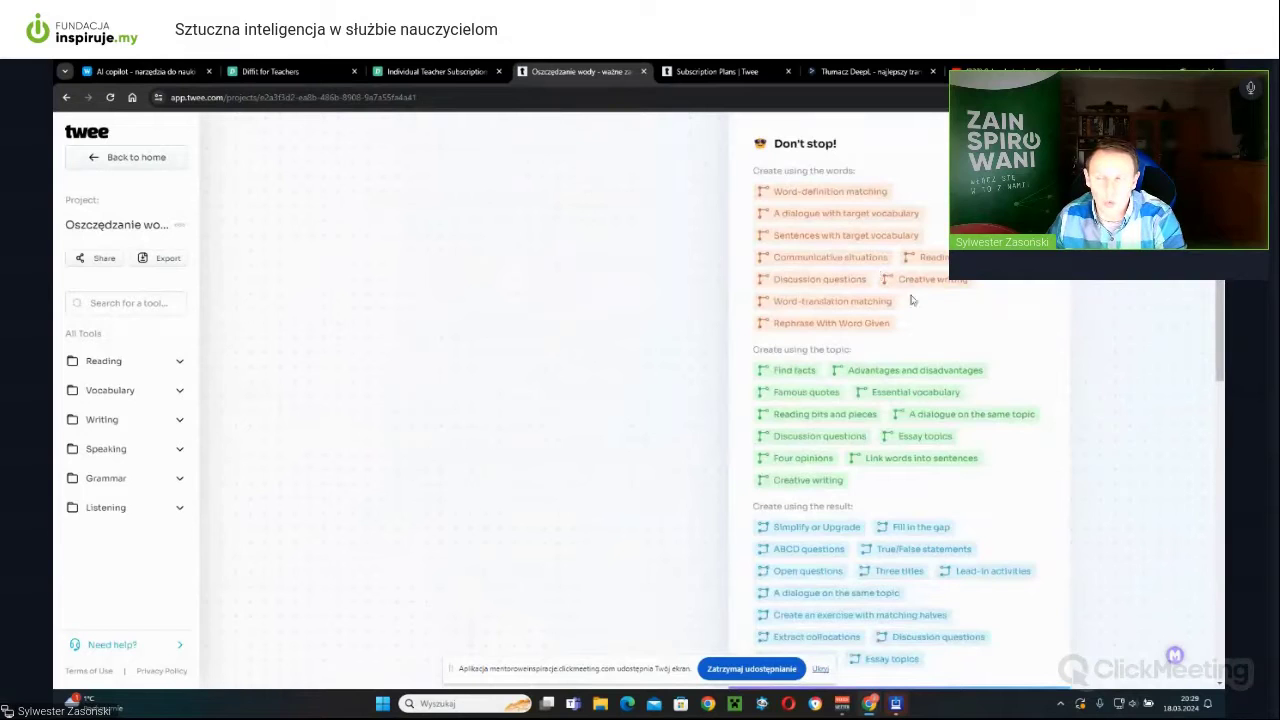
drag(755, 173, 867, 177)
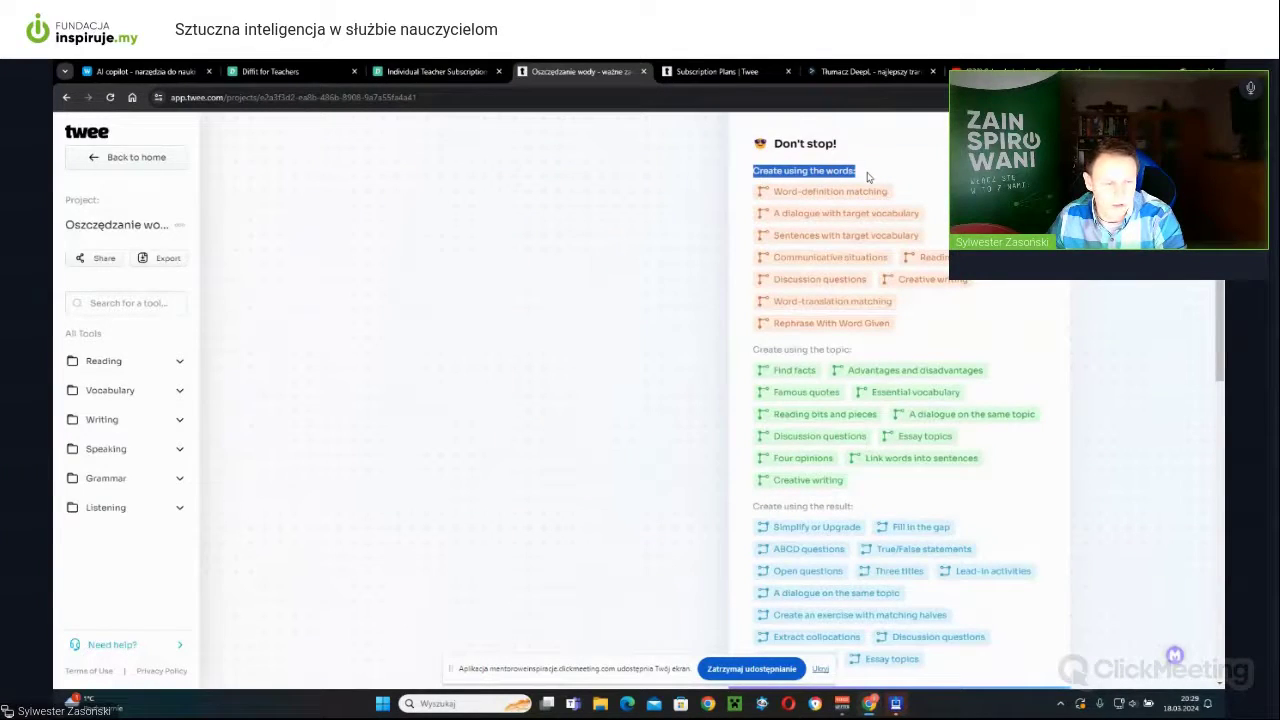
scroll(820, 255, down, 3)
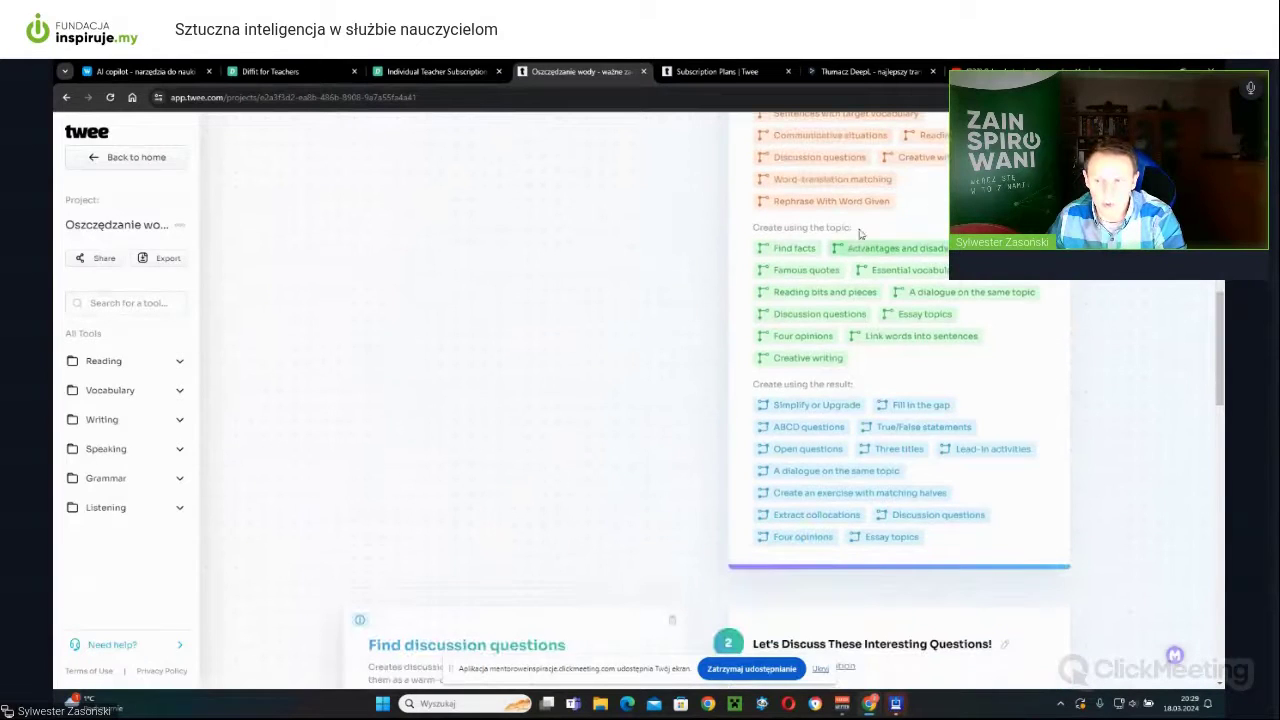
drag(838, 228, 752, 240)
drag(865, 385, 740, 393)
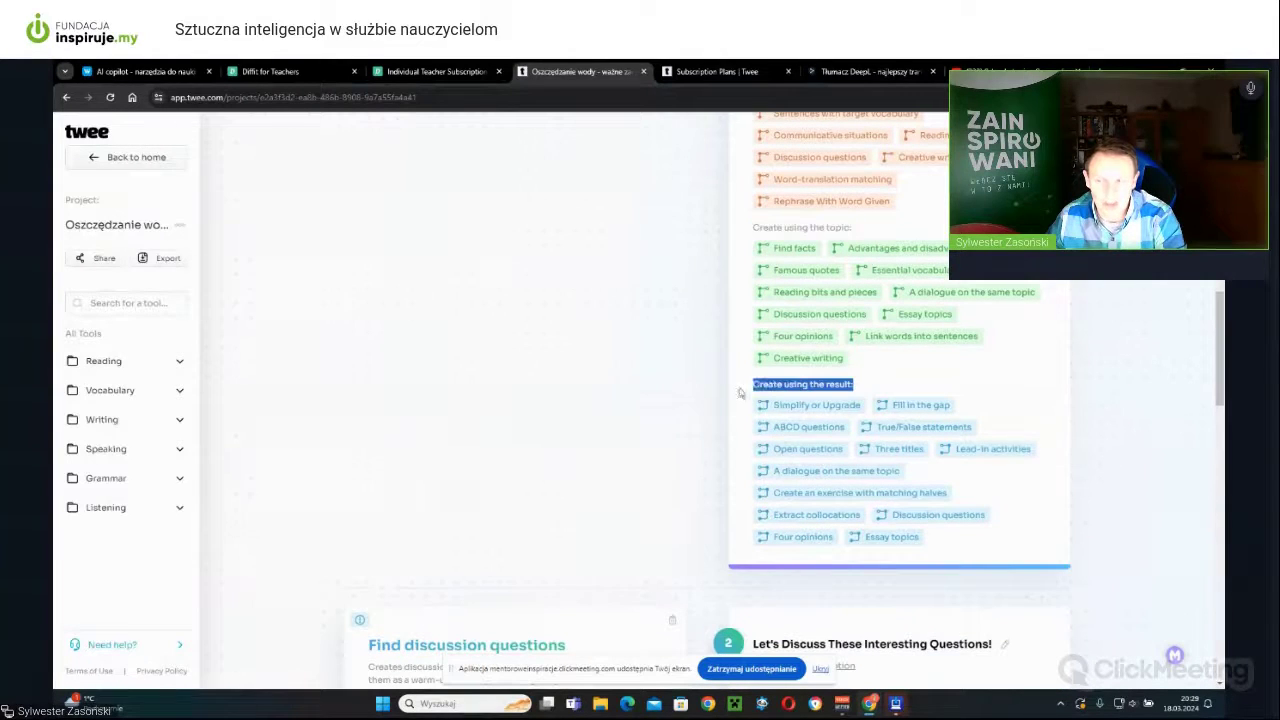
Return to the home page and open the Create open questions to the text tool among the reading tools.
click(133, 166)
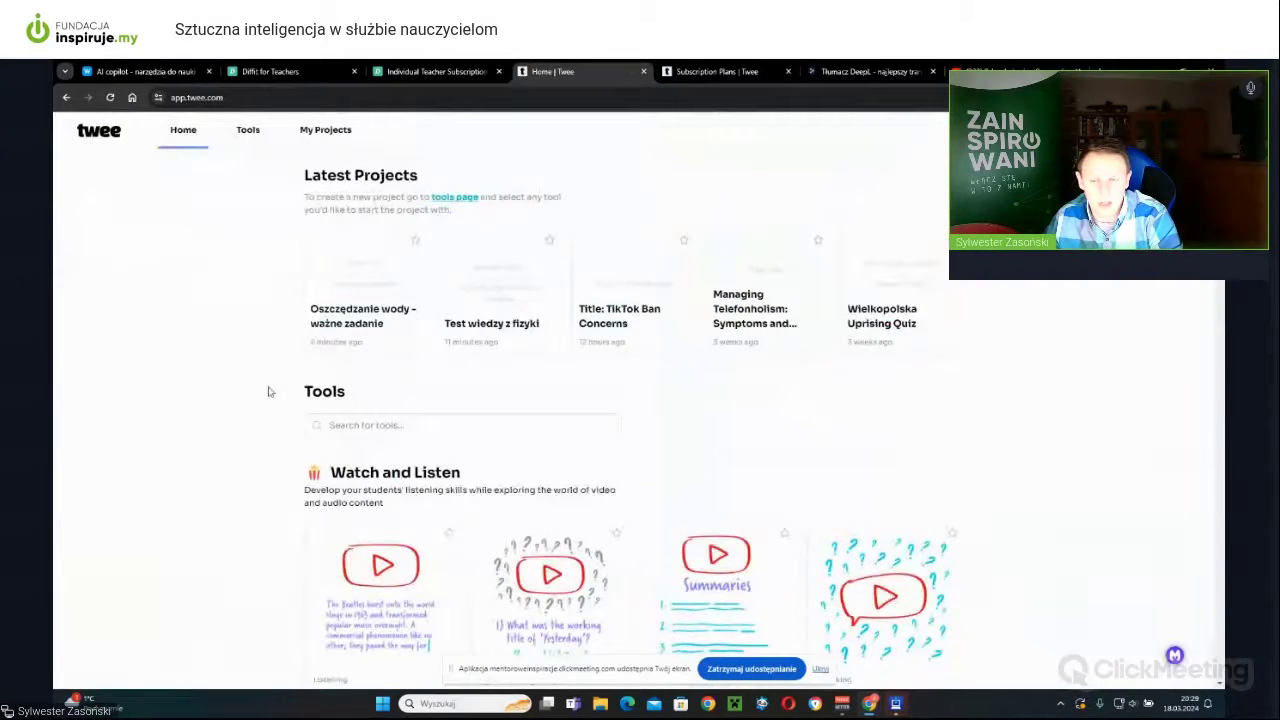
scroll(248, 404, down, 1)
scroll(248, 404, down, 8)
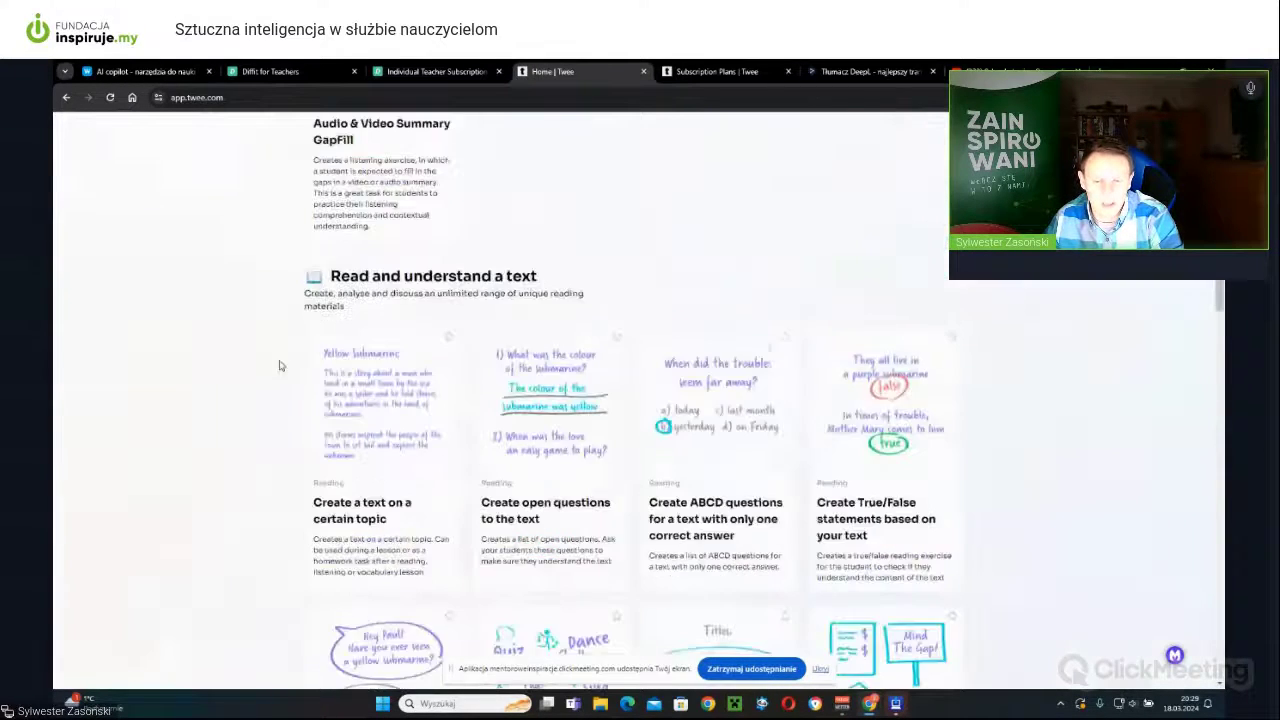
scroll(183, 439, down, 2)
scroll(183, 439, up, 1)
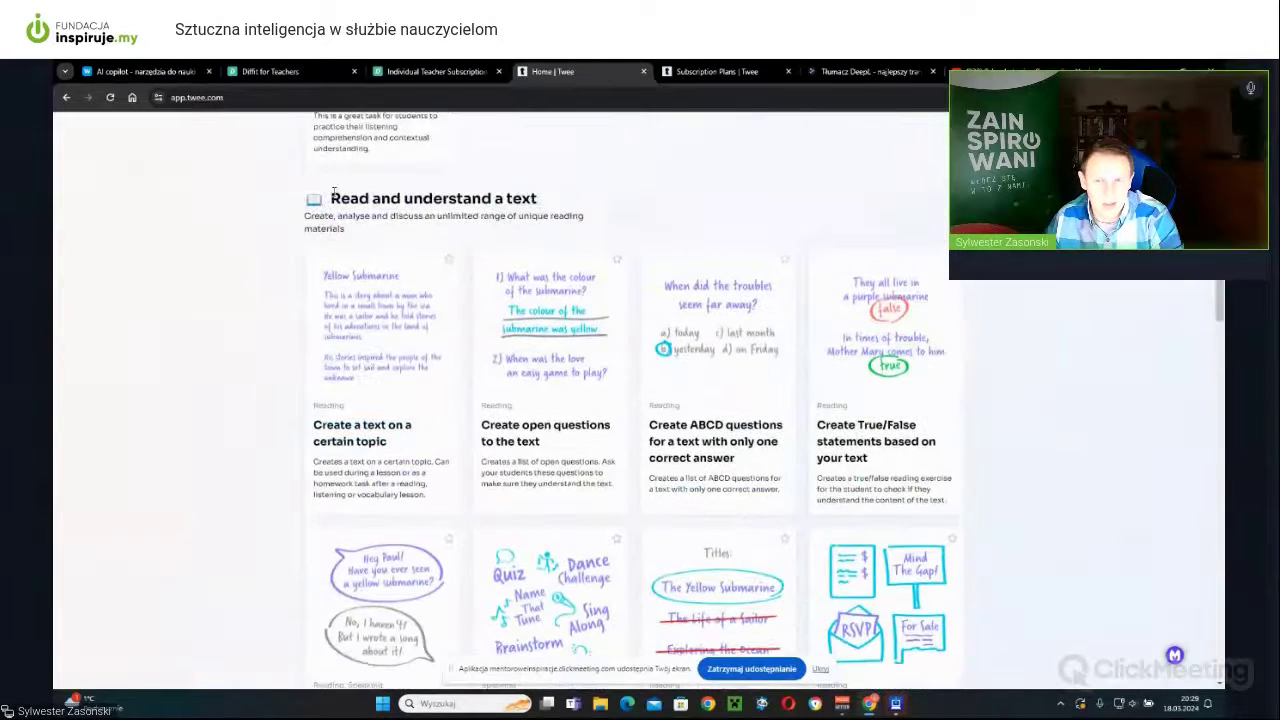
scroll(251, 349, down, 1)
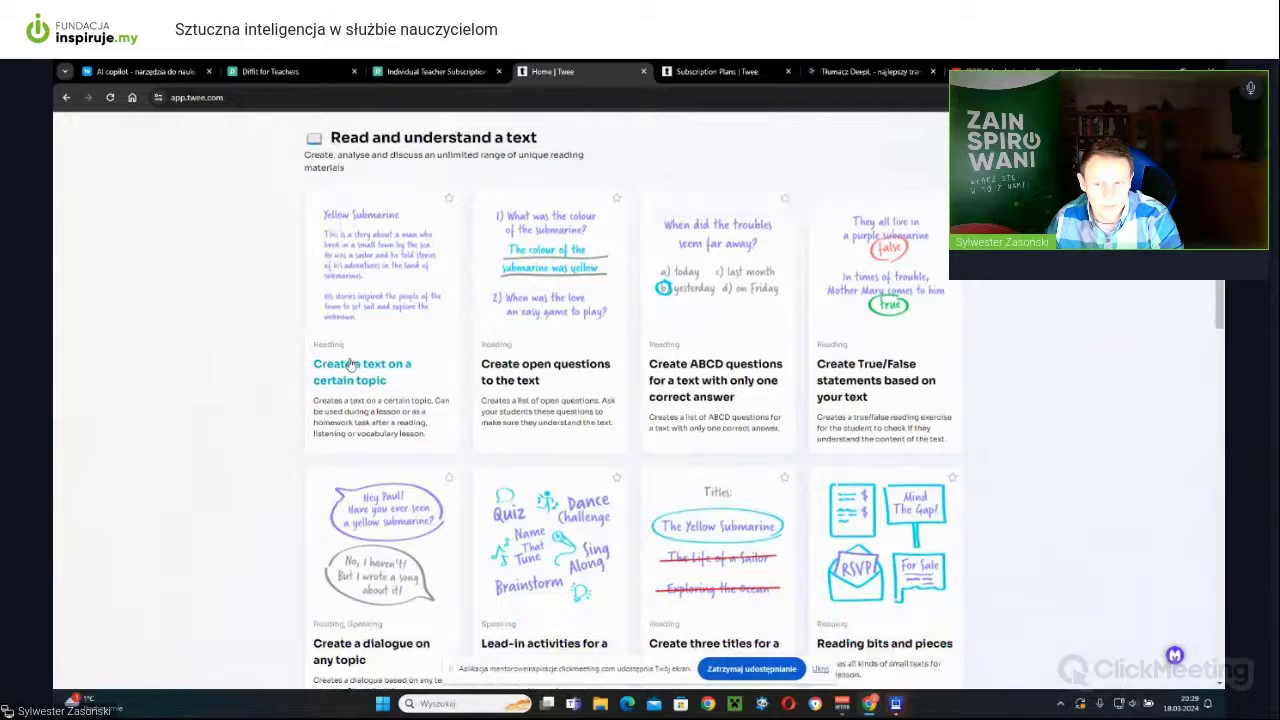
click(557, 376)
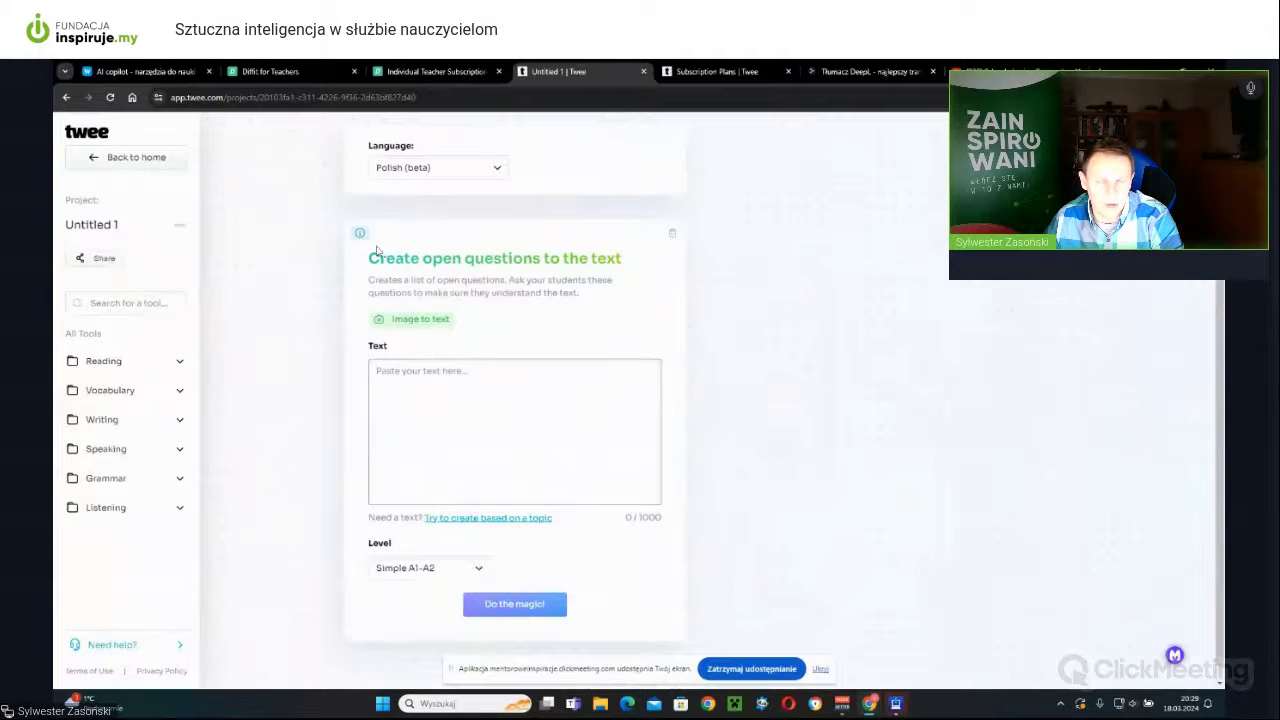
Leave the empty open questions project for the home page and browse the Watch and Listen and Read and understand a text tools.
click(141, 161)
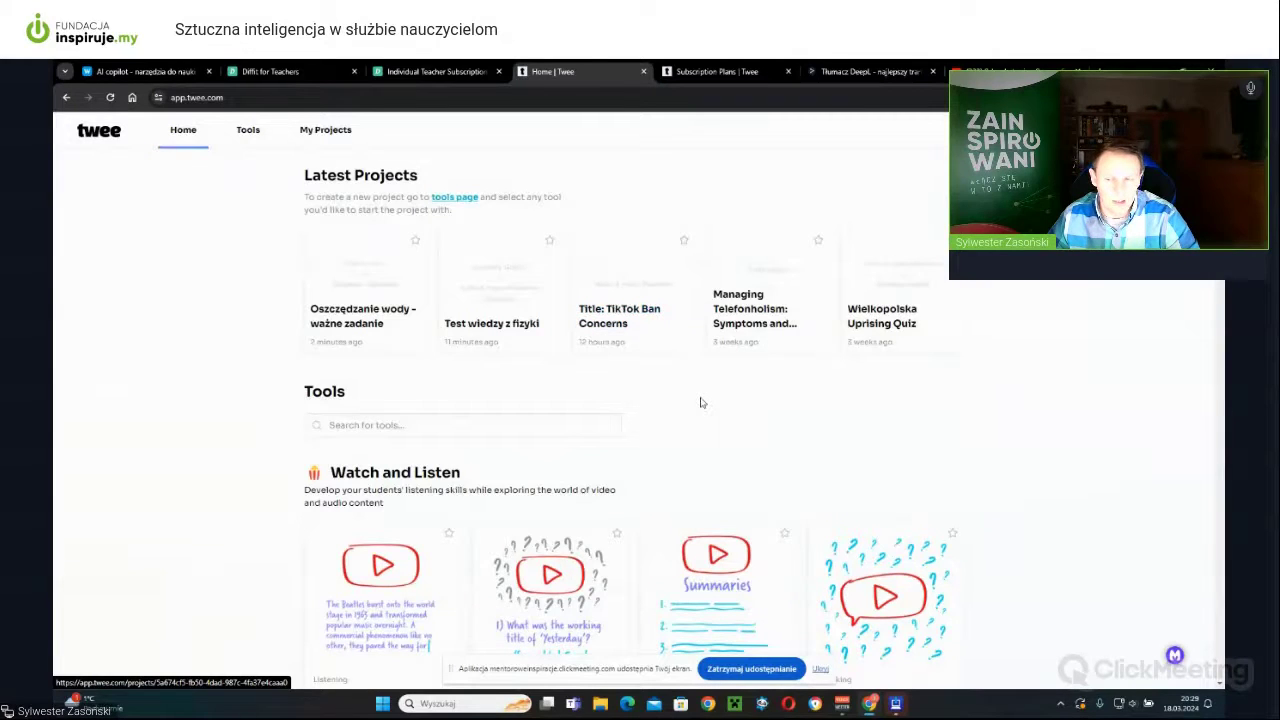
scroll(704, 398, down, 3)
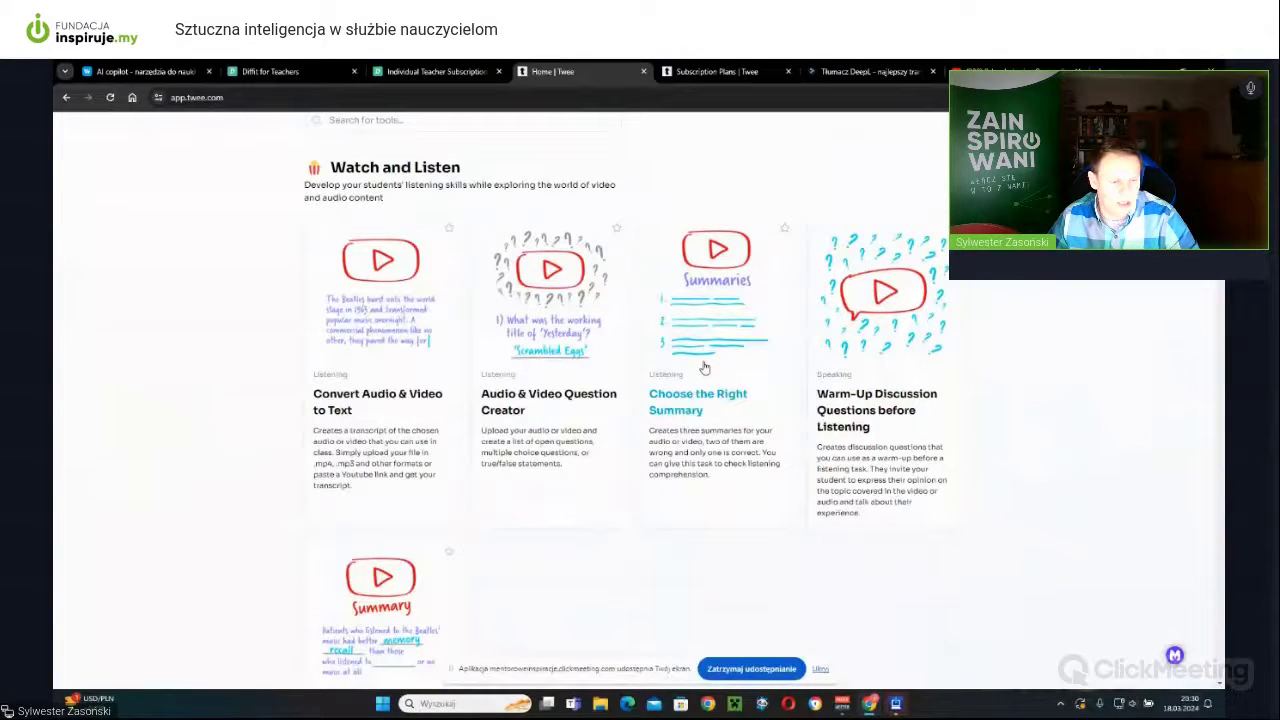
scroll(700, 368, down, 4)
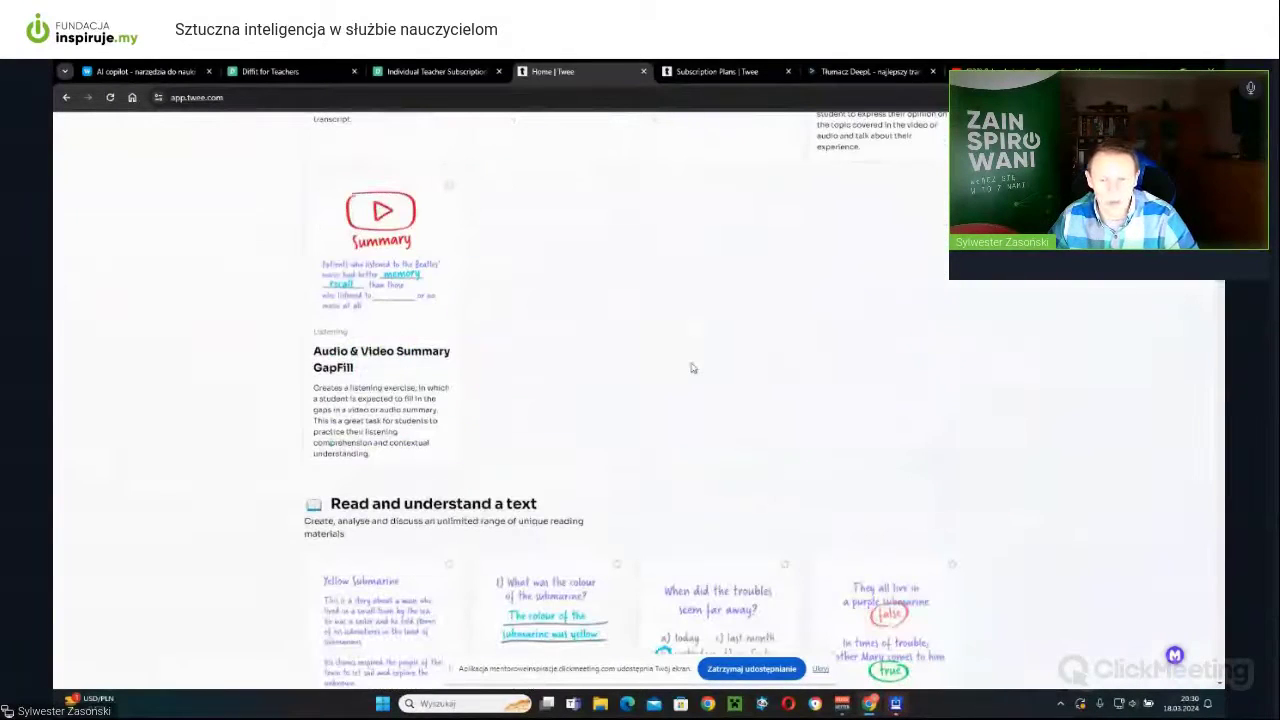
scroll(686, 360, down, 3)
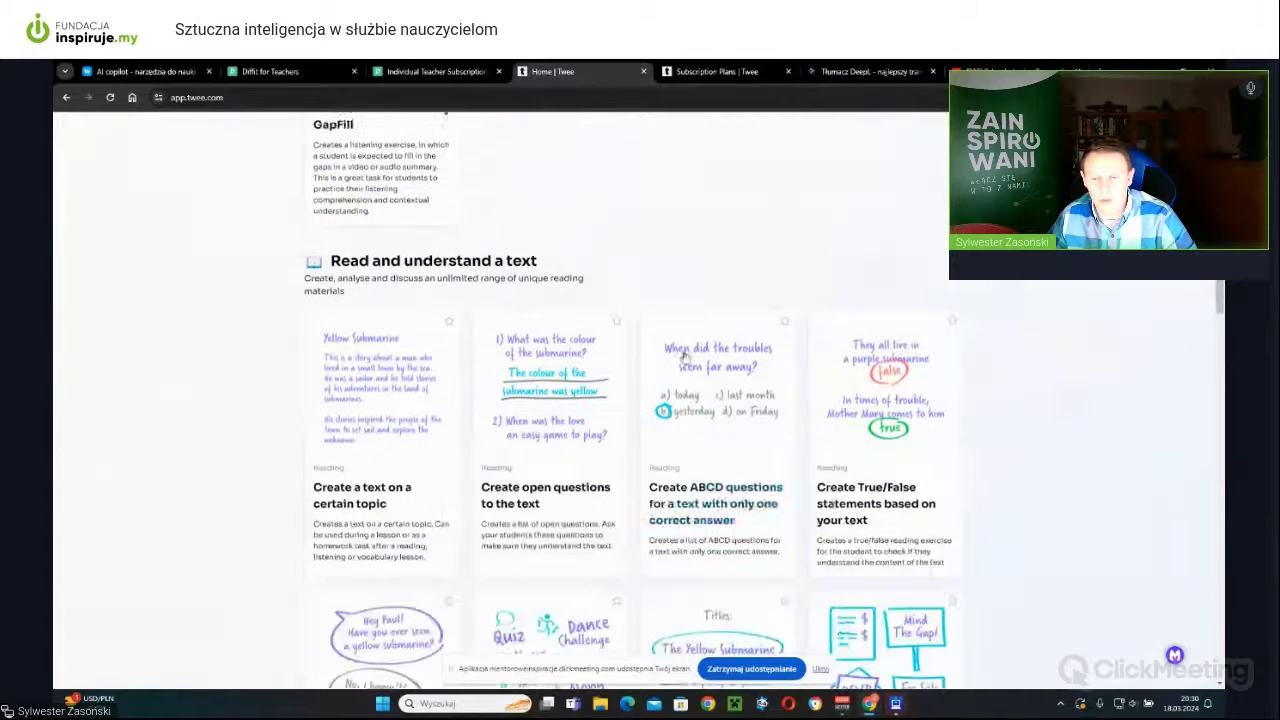
scroll(690, 350, up, 5)
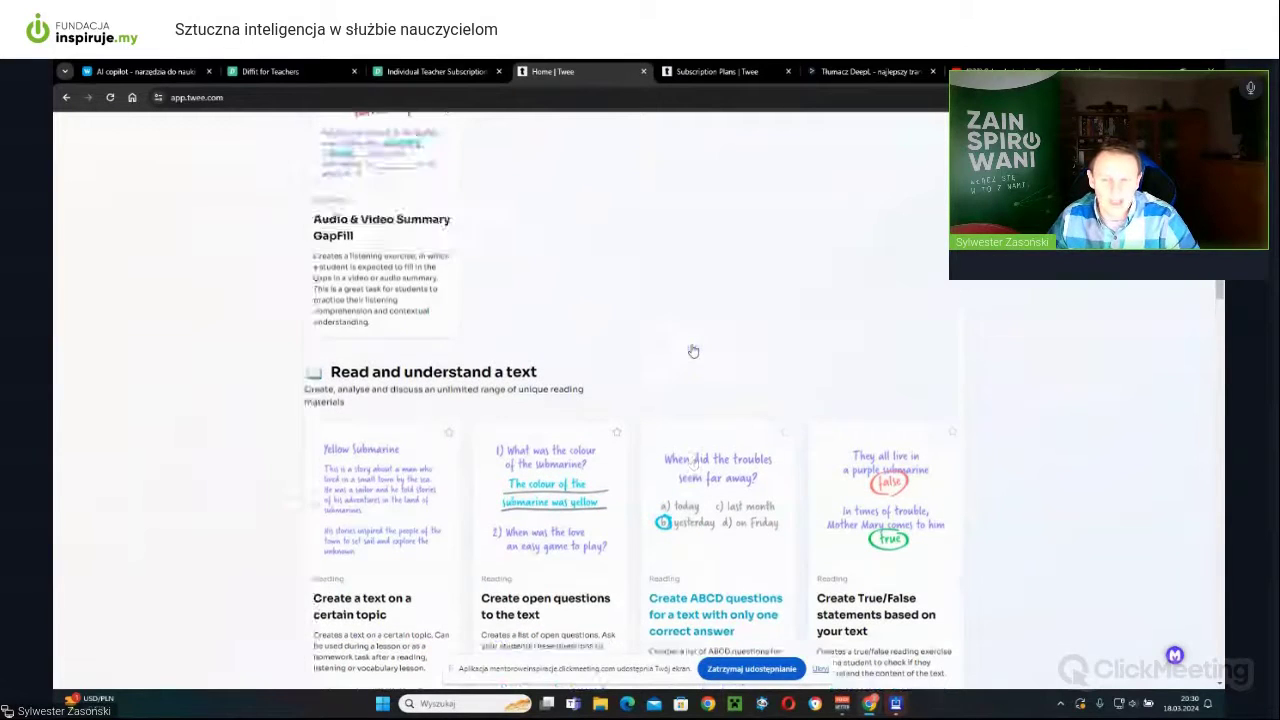
Open the Create a matching exercise word-definition tool among the tools for learning and practising new words.
scroll(498, 424, down, 4)
scroll(498, 424, down, 8)
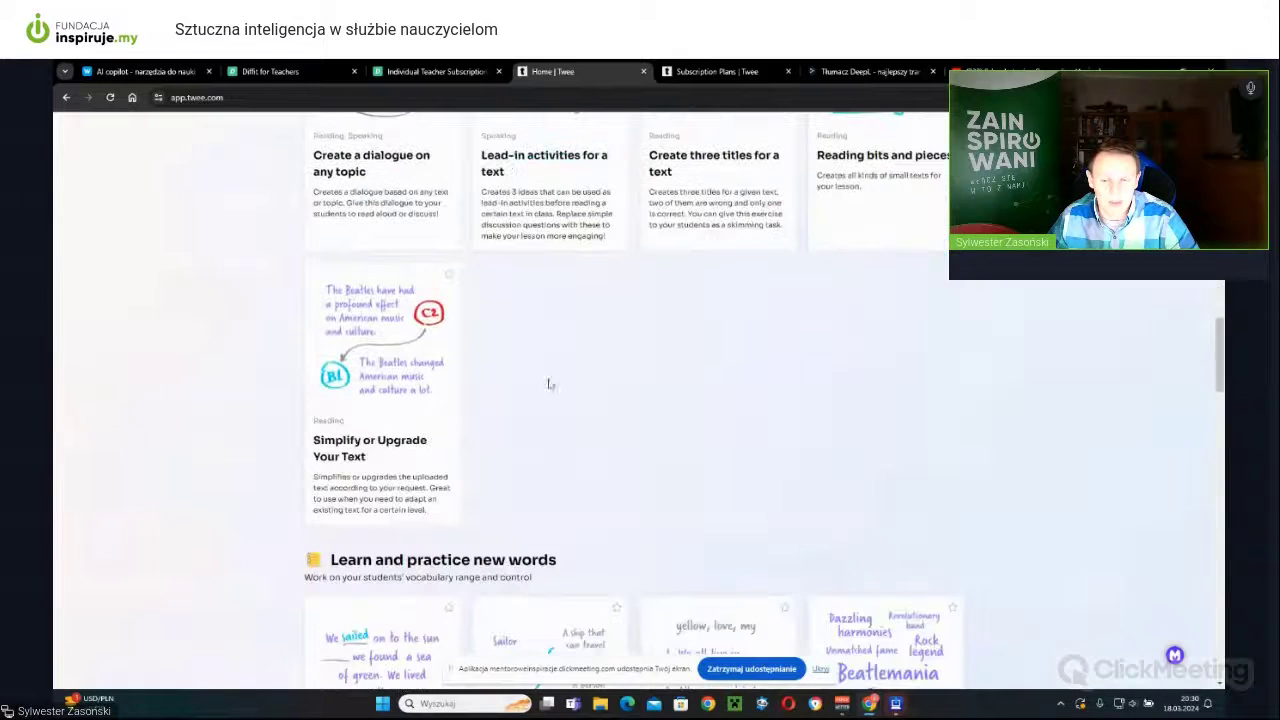
scroll(560, 372, down, 2)
scroll(563, 300, down, 1)
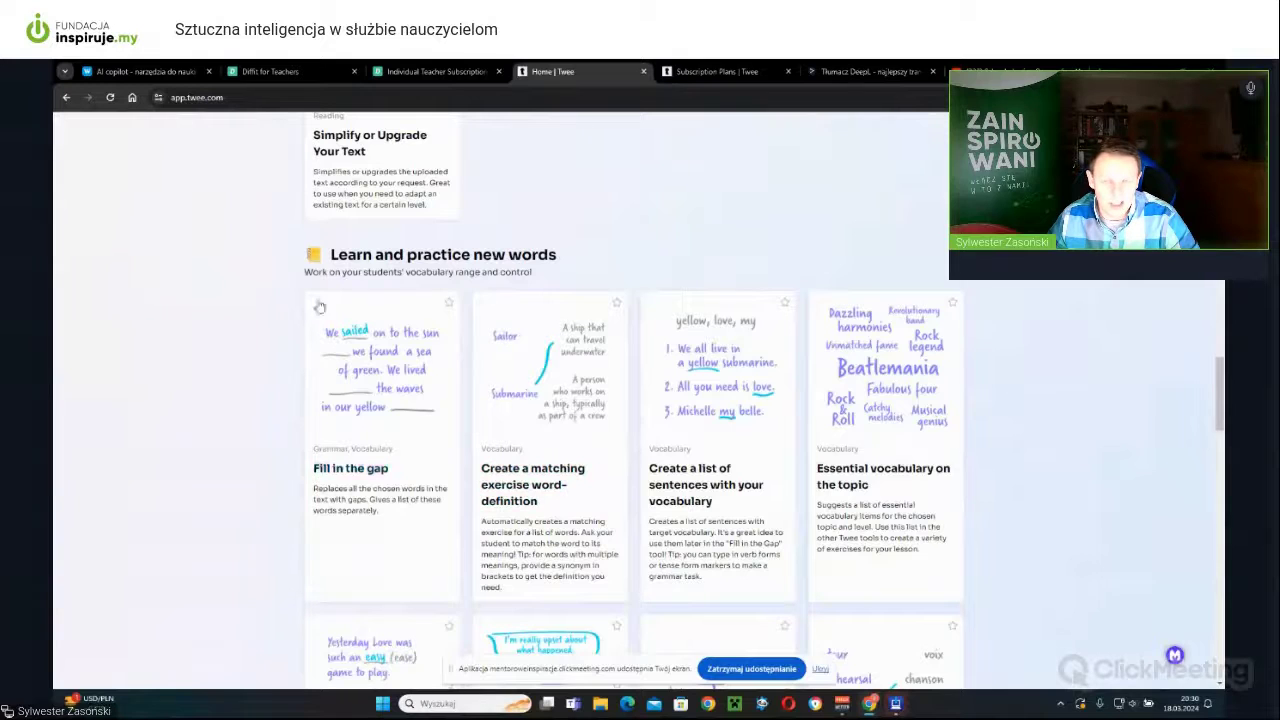
scroll(530, 380, down, 1)
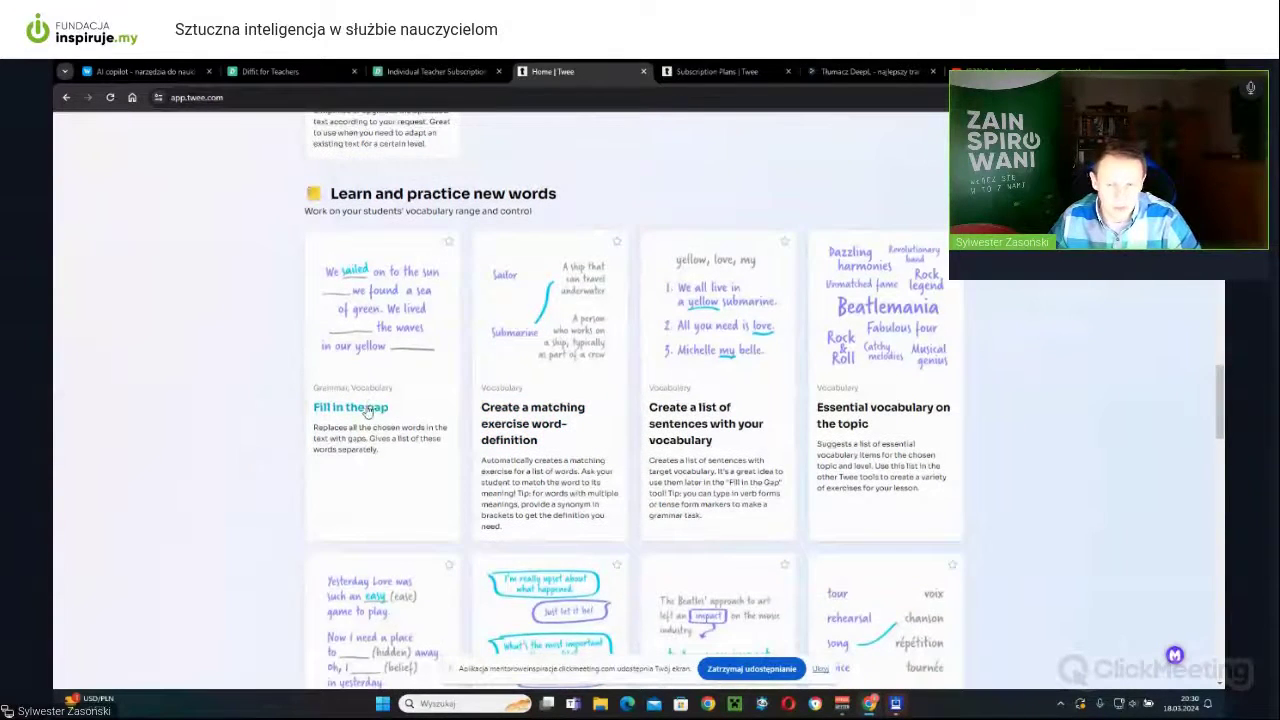
scroll(432, 248, down, 1)
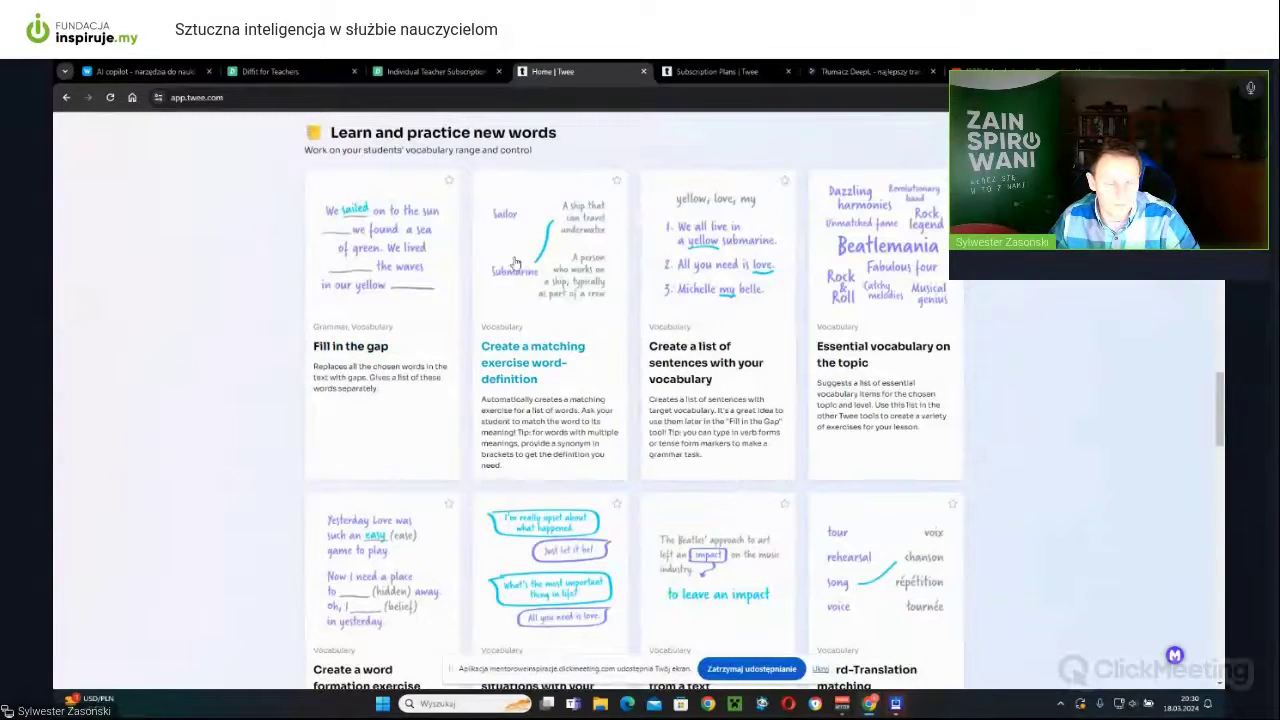
click(543, 368)
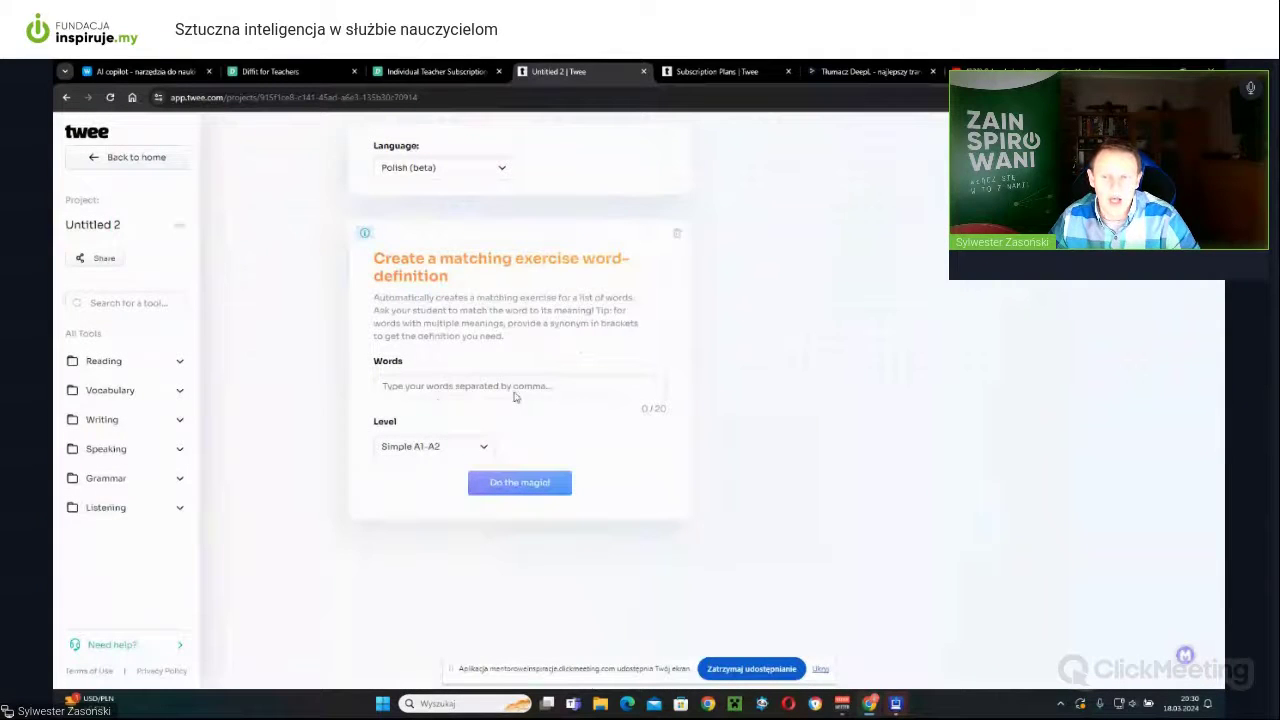
Enter the words środowisko, klimat, woda and ekologi for the word-definition matching exercise.
click(517, 391)
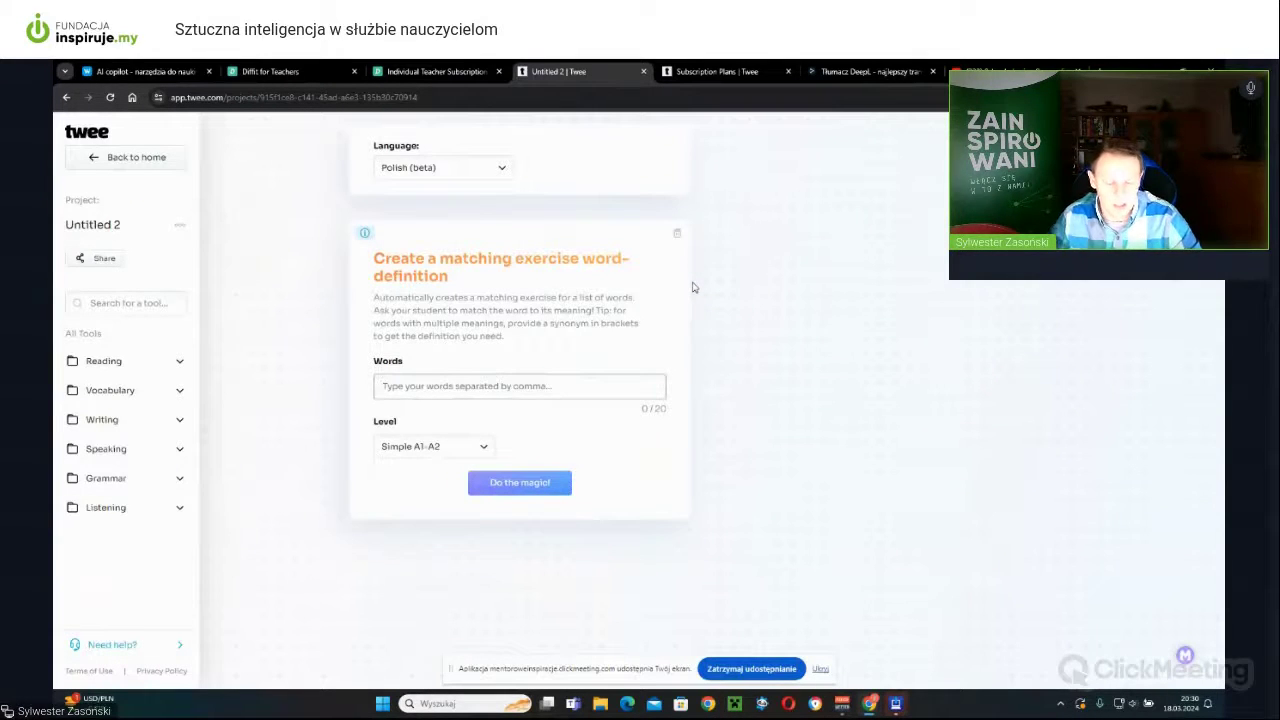
text(srodowisko)
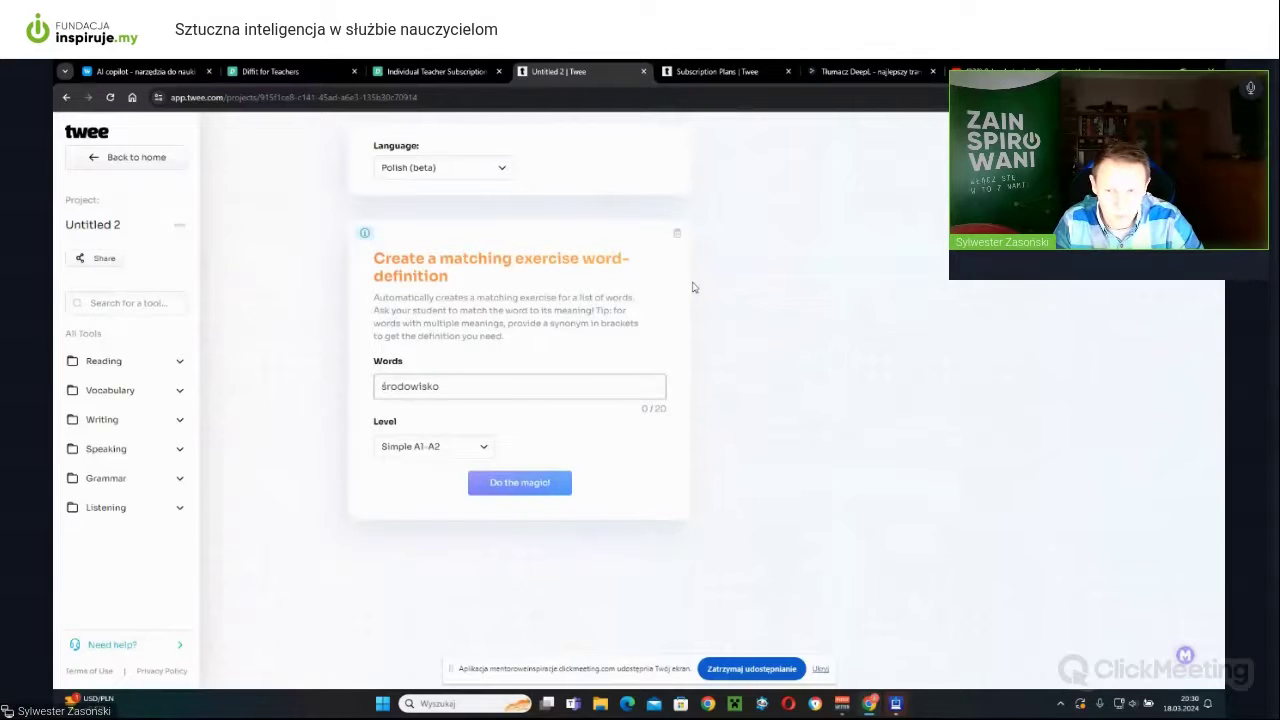
key(Return)
text(klimat)
key(Return)
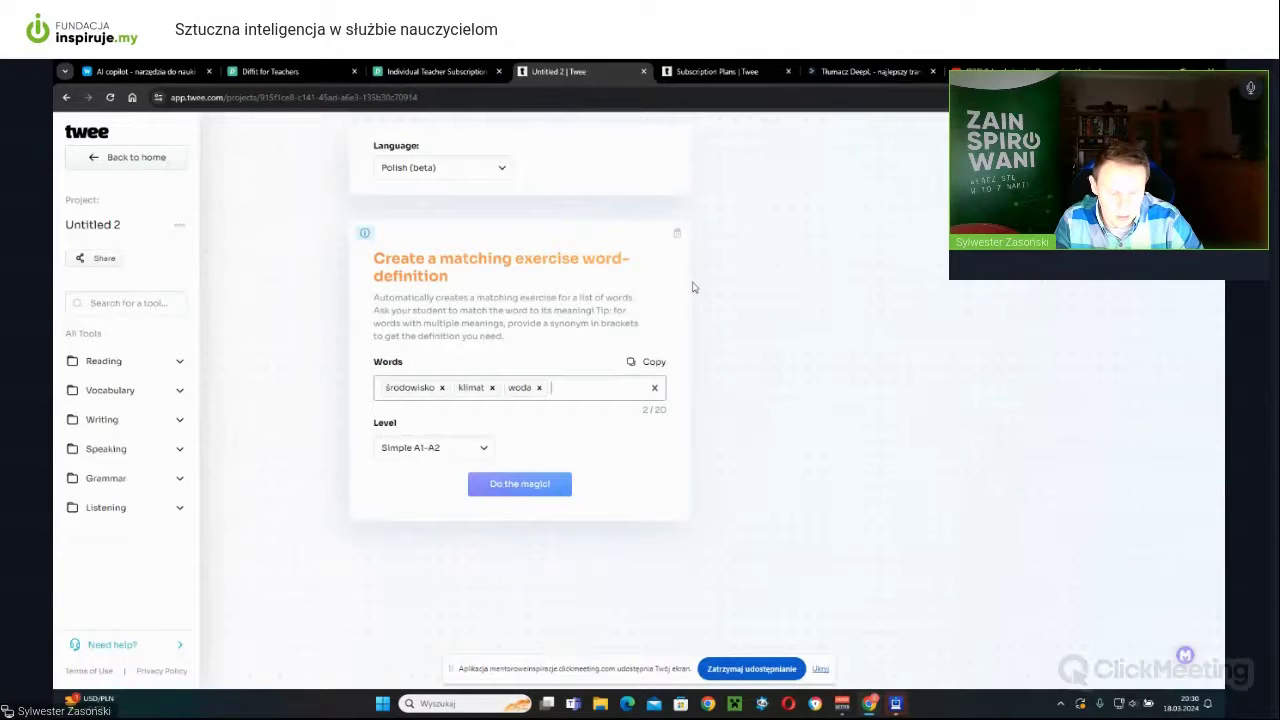
text(kologi)
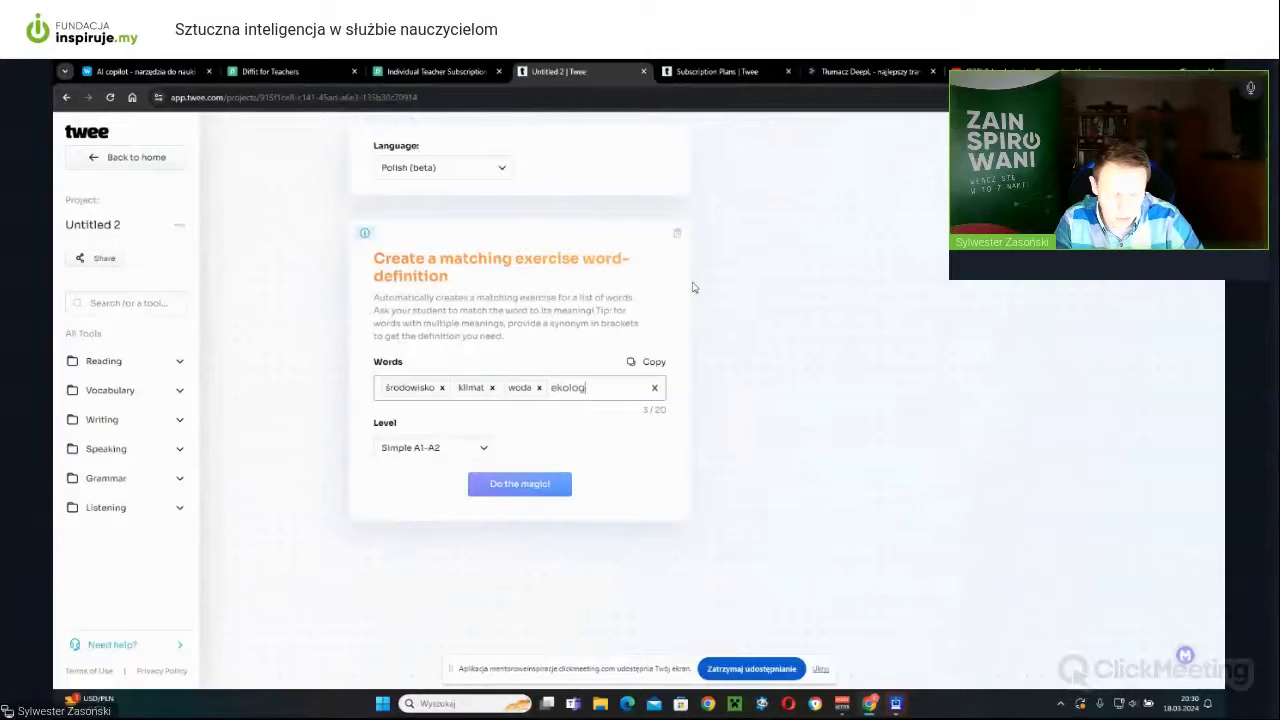
key(Return)
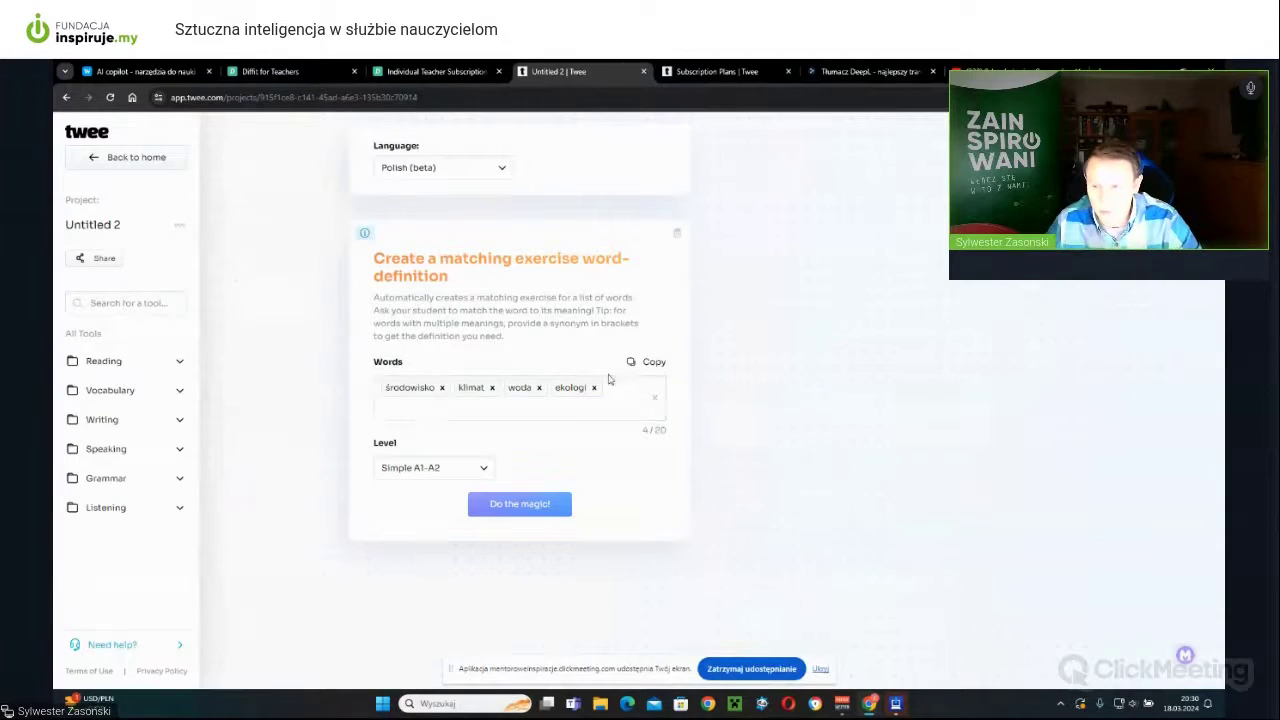
Replace the misspelled word ekologi with ekologia and generate the matching exercise at the Simple A1-A2 level.
click(594, 388)
text(ek)
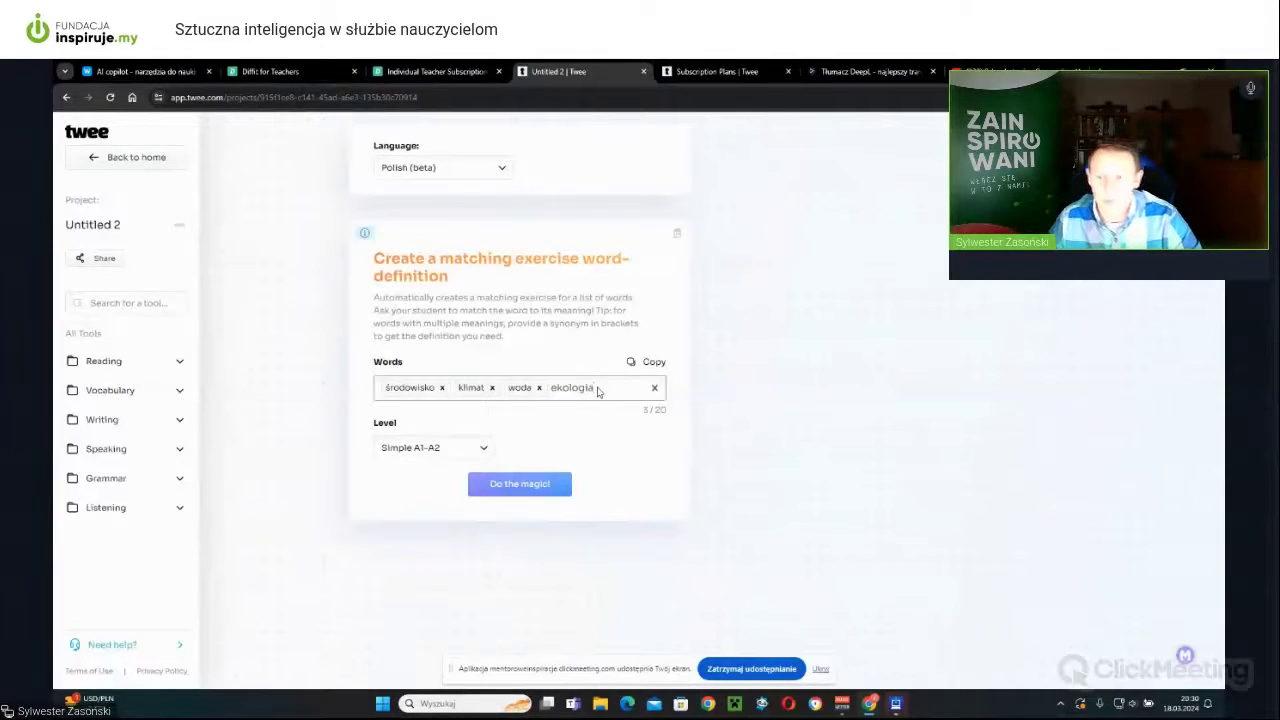
text(ologia)
key(Return)
click(453, 468)
click(453, 468)
click(500, 502)
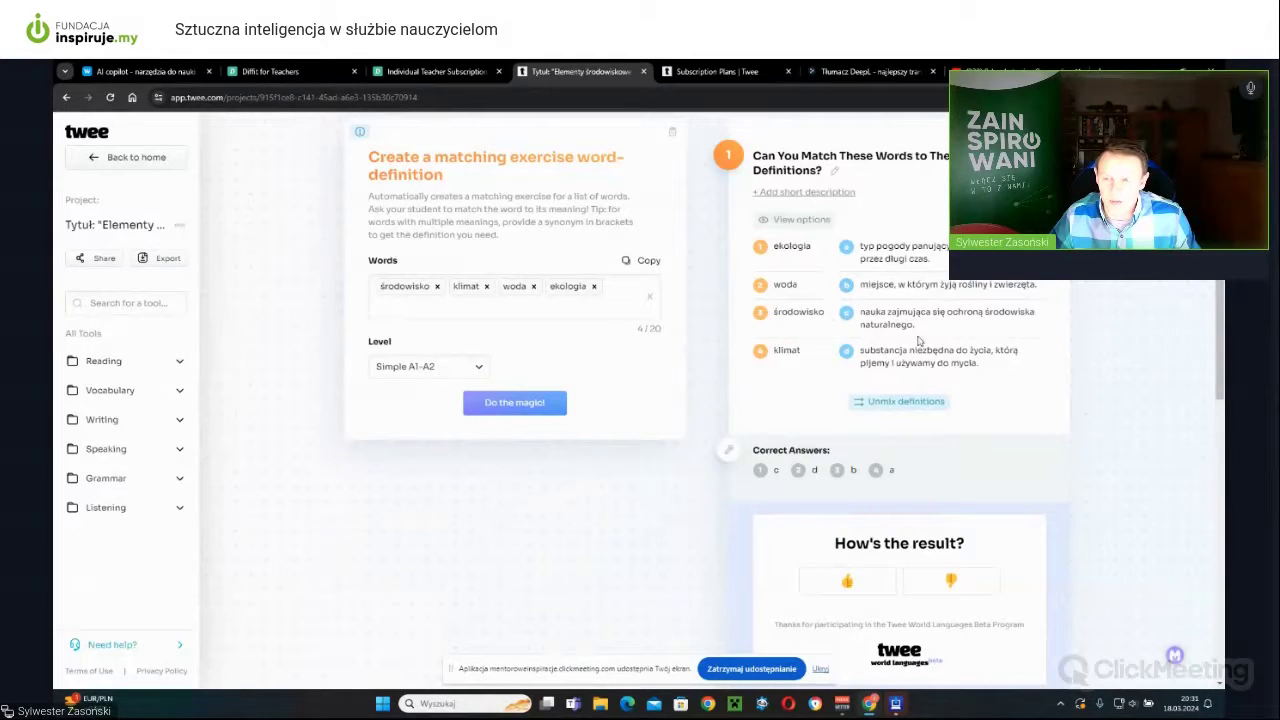
Unmix the definitions in the generated matching exercise, mix them again and look over the suggested follow-up exercises.
click(905, 411)
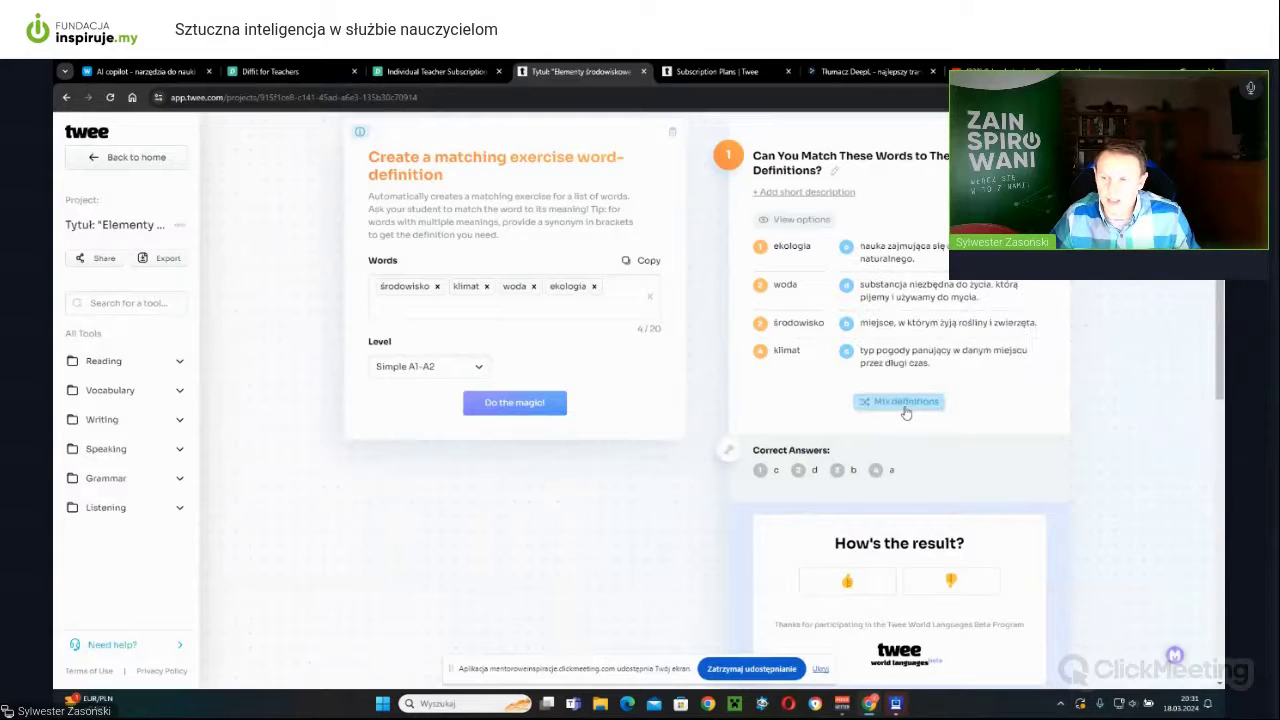
click(905, 405)
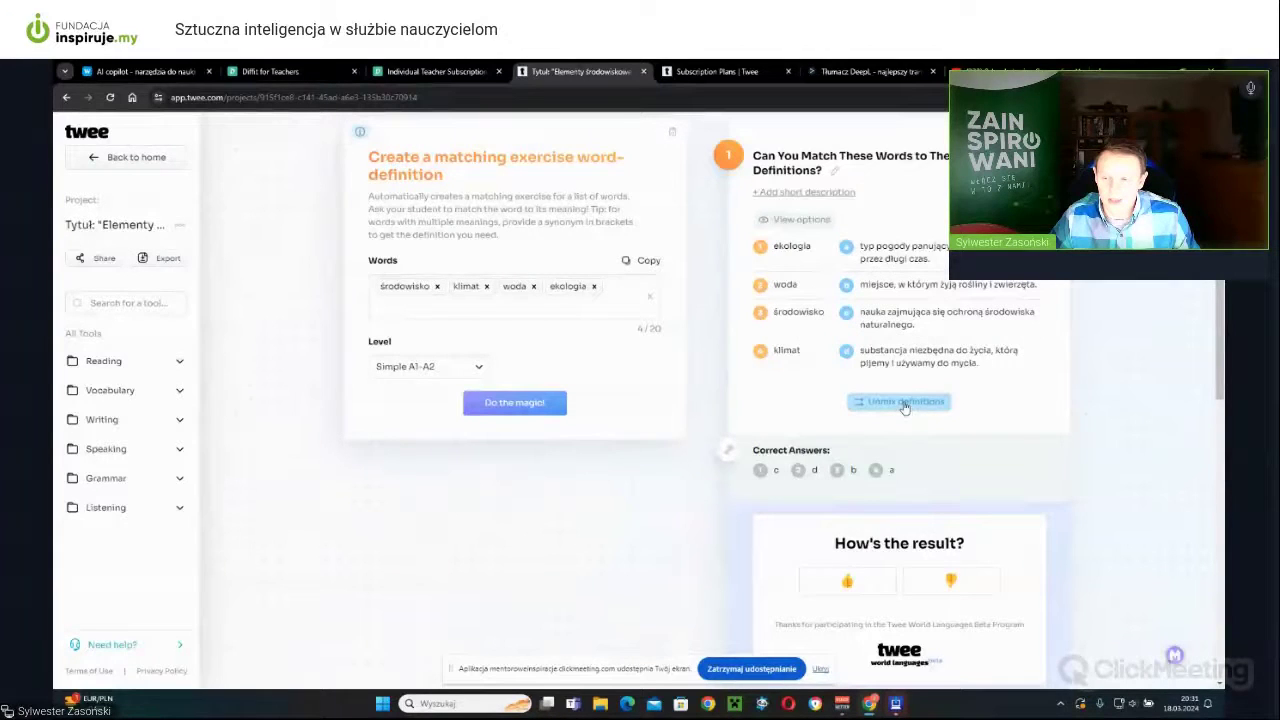
scroll(851, 344, down, 3)
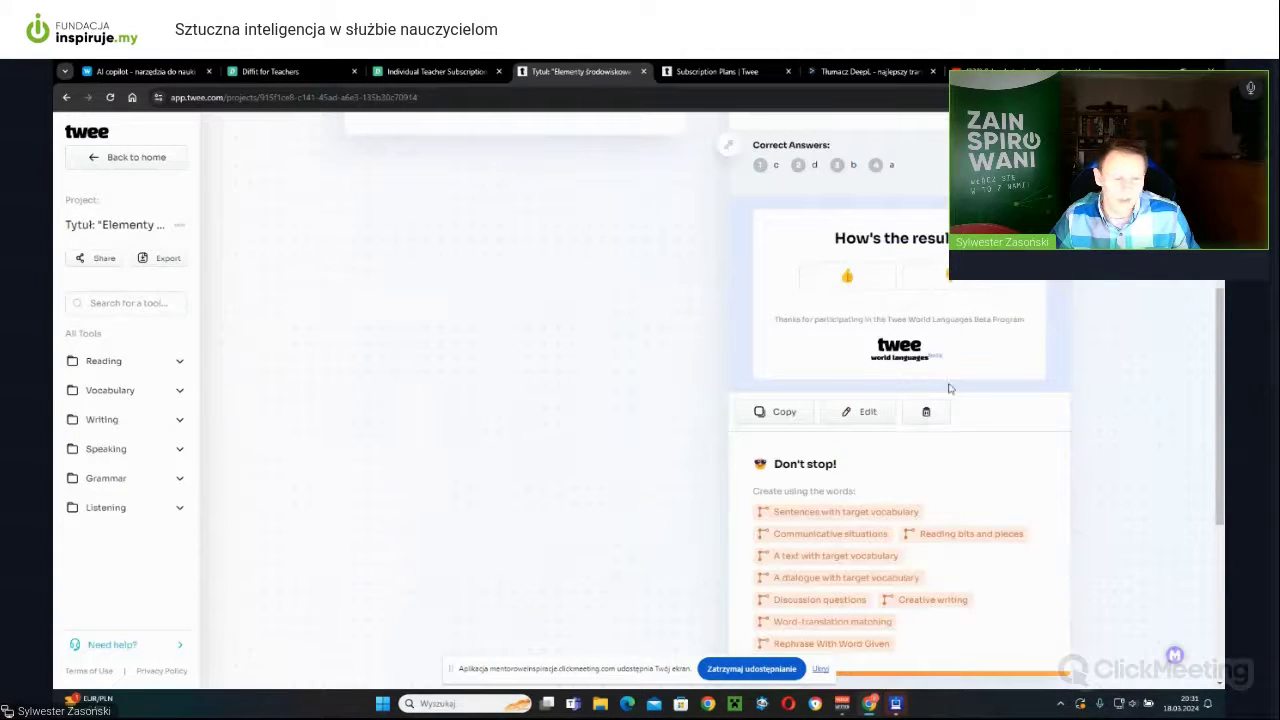
scroll(856, 409, up, 4)
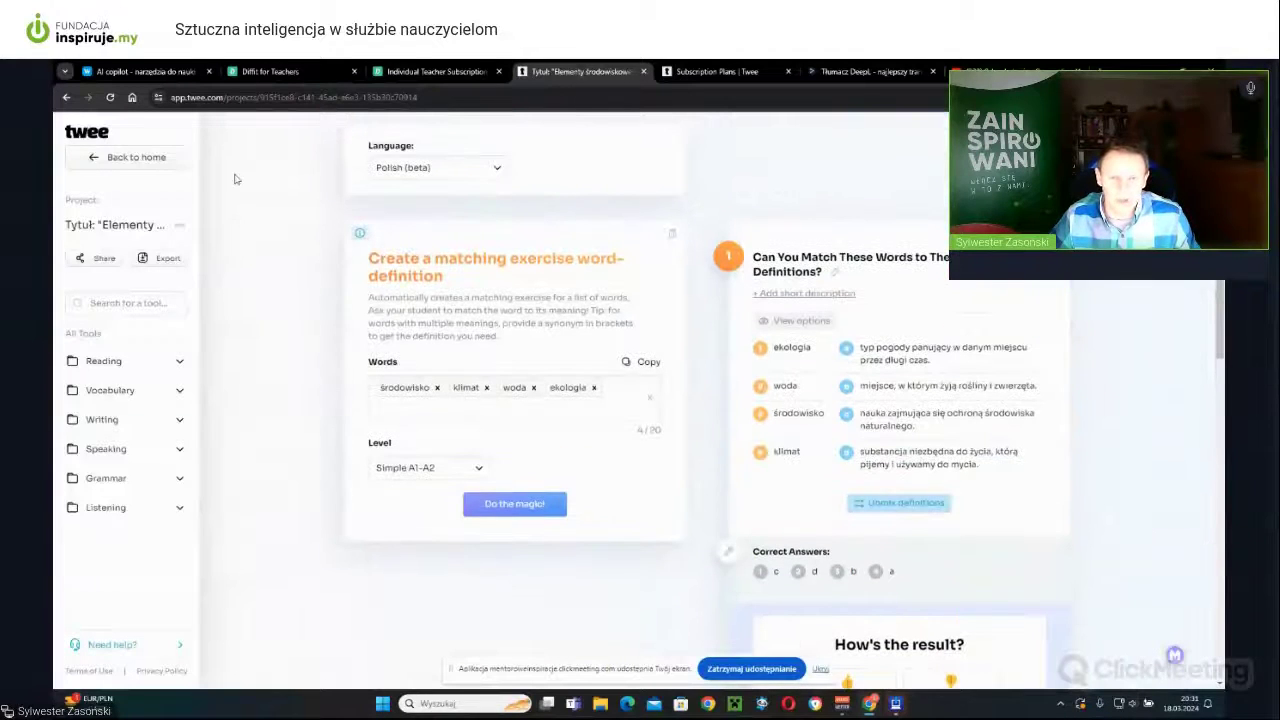
Return to the home page and examine the Learn and practice new words and Drill some grammar tools.
click(163, 160)
scroll(265, 240, down, 6)
scroll(265, 254, down, 12)
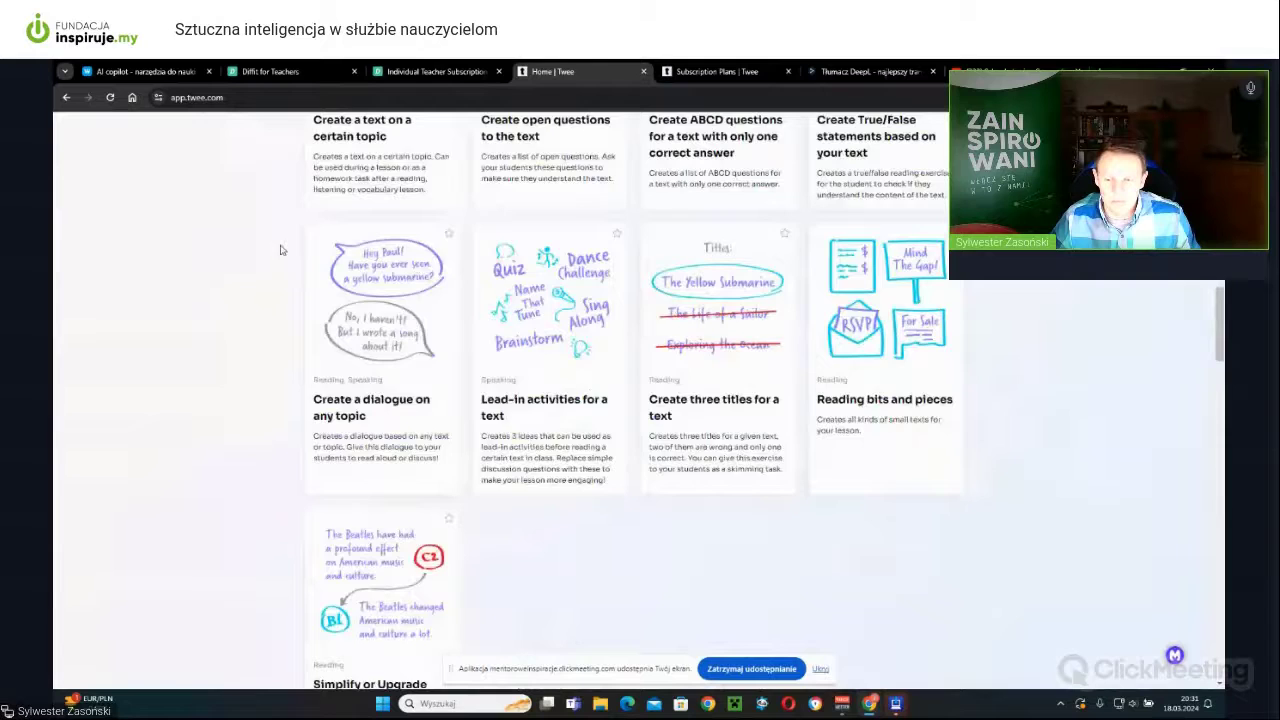
scroll(305, 261, down, 2)
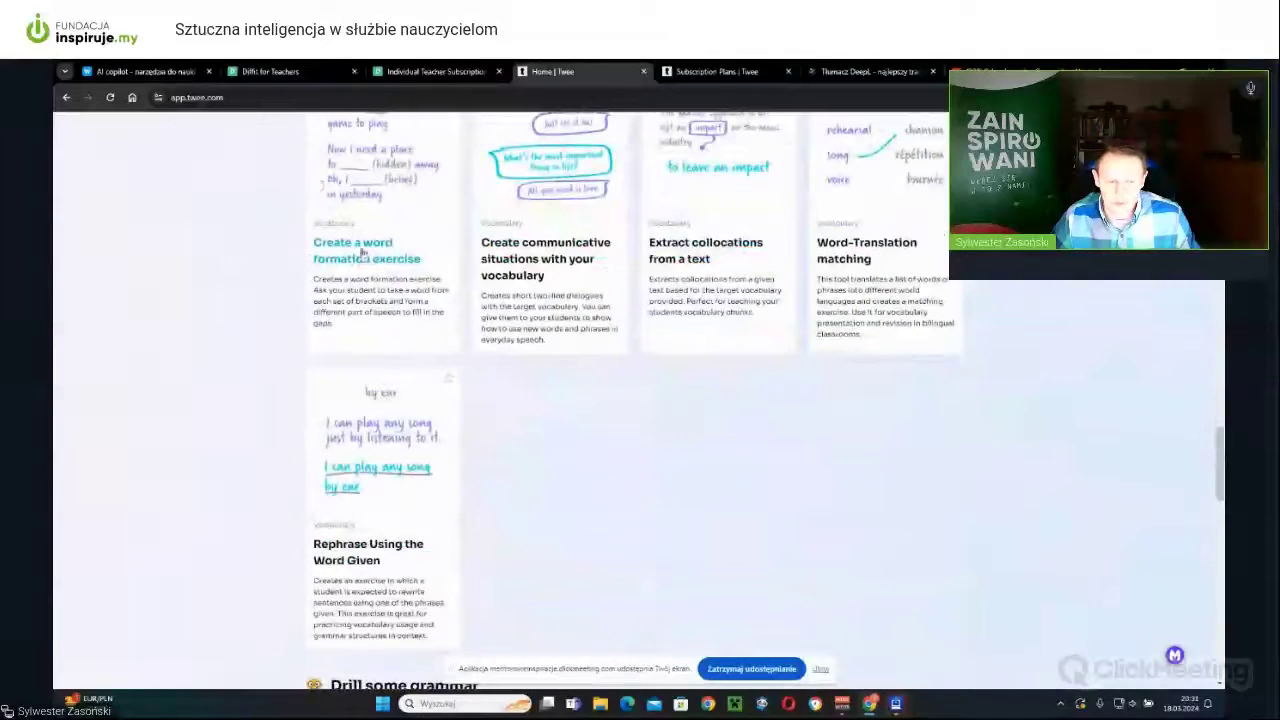
scroll(326, 177, down, 4)
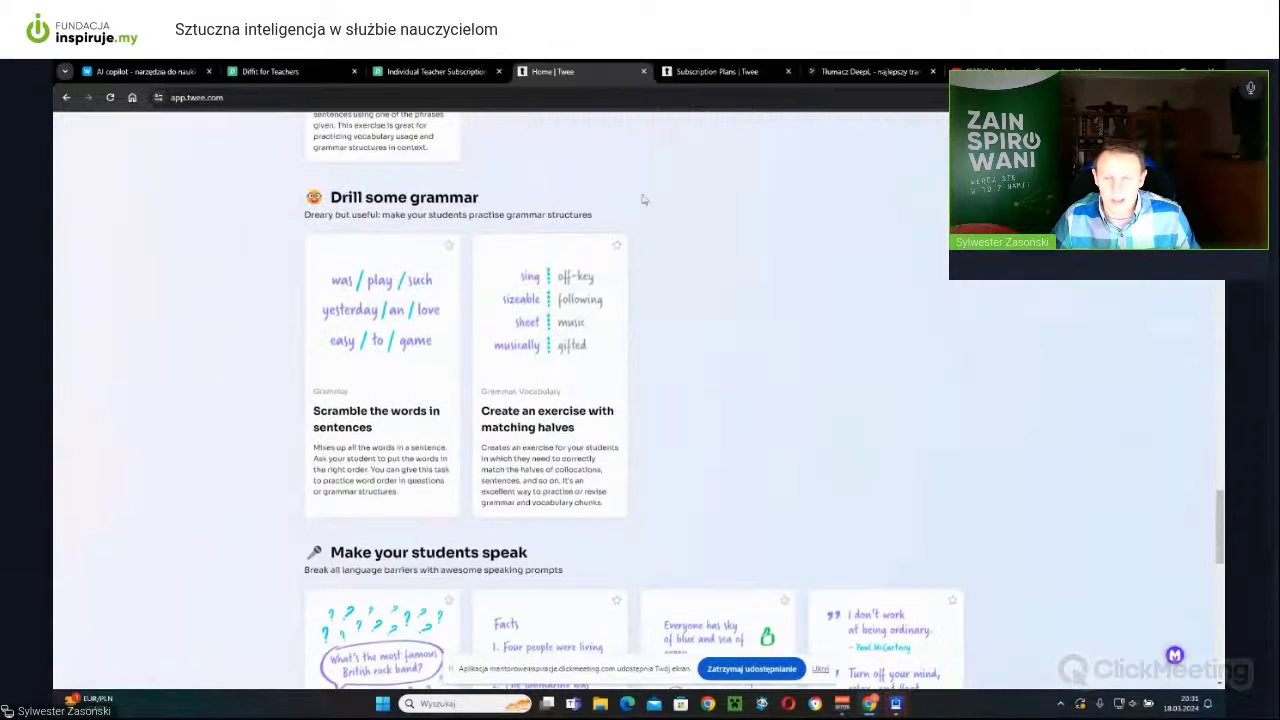
scroll(700, 196, down, 1)
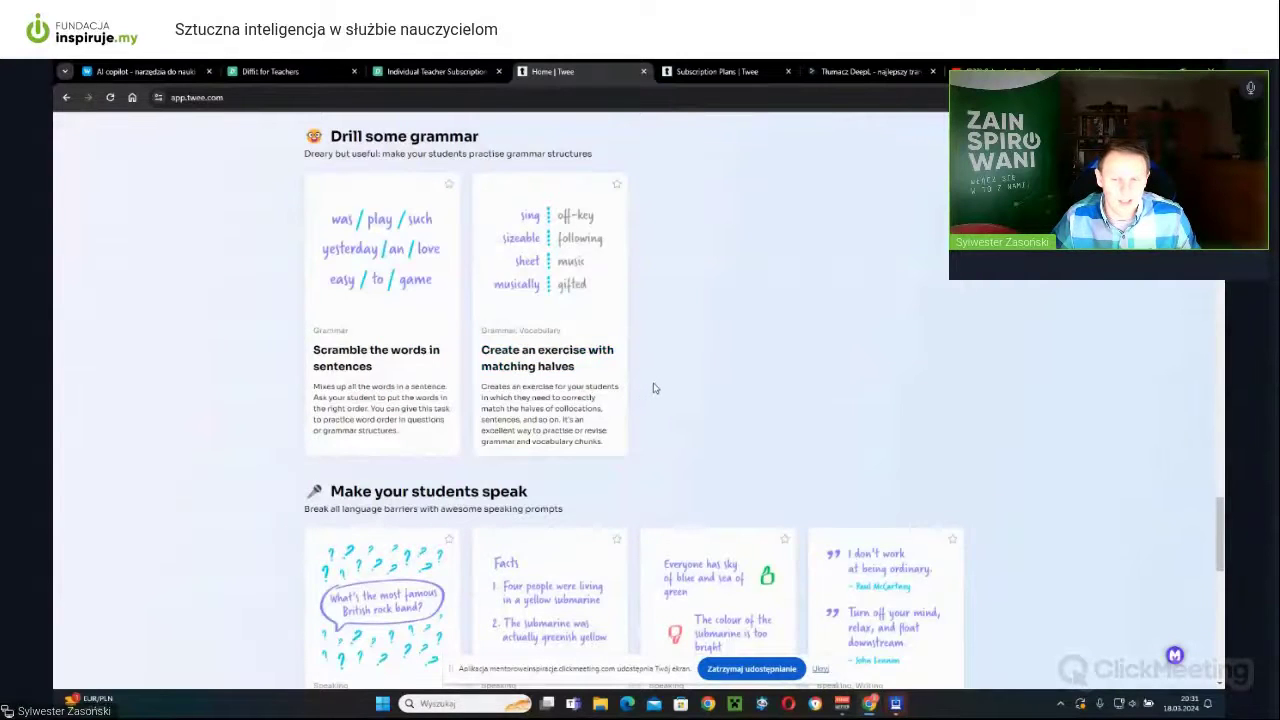
scroll(655, 387, up, 5)
scroll(658, 387, up, 5)
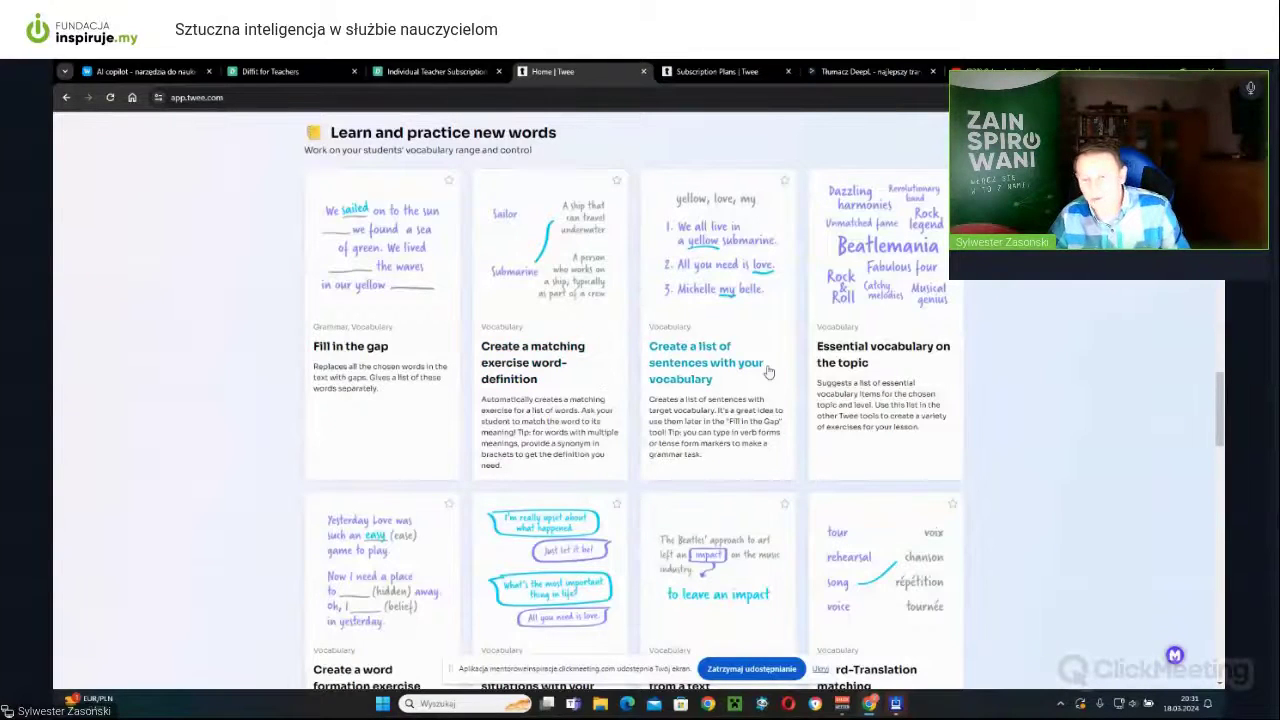
scroll(760, 360, down, 5)
scroll(632, 410, down, 5)
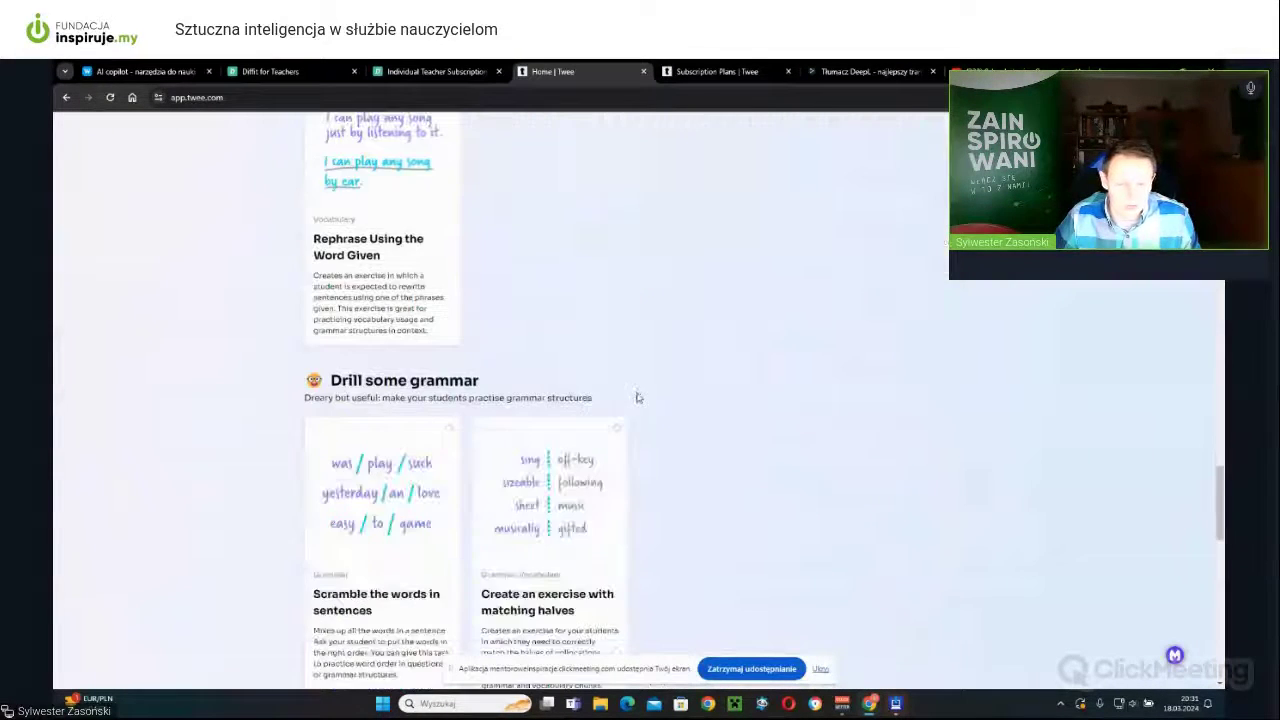
scroll(633, 390, down, 3)
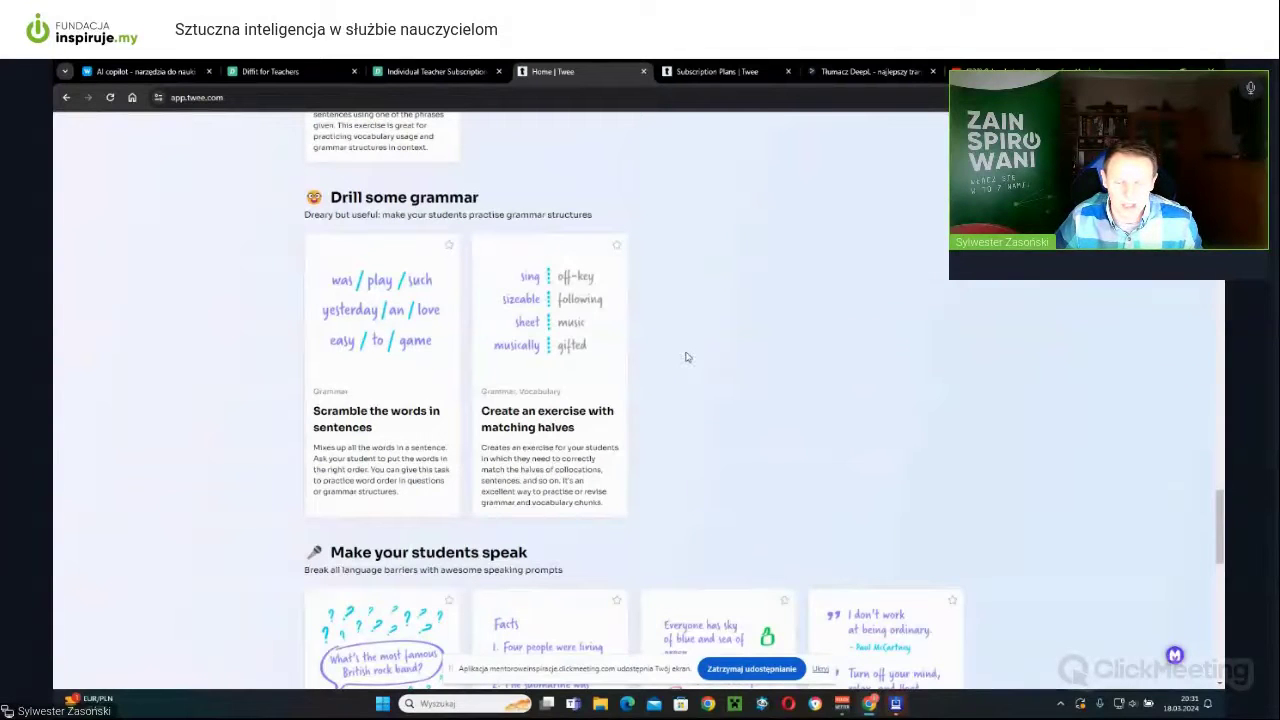
scroll(674, 280, down, 1)
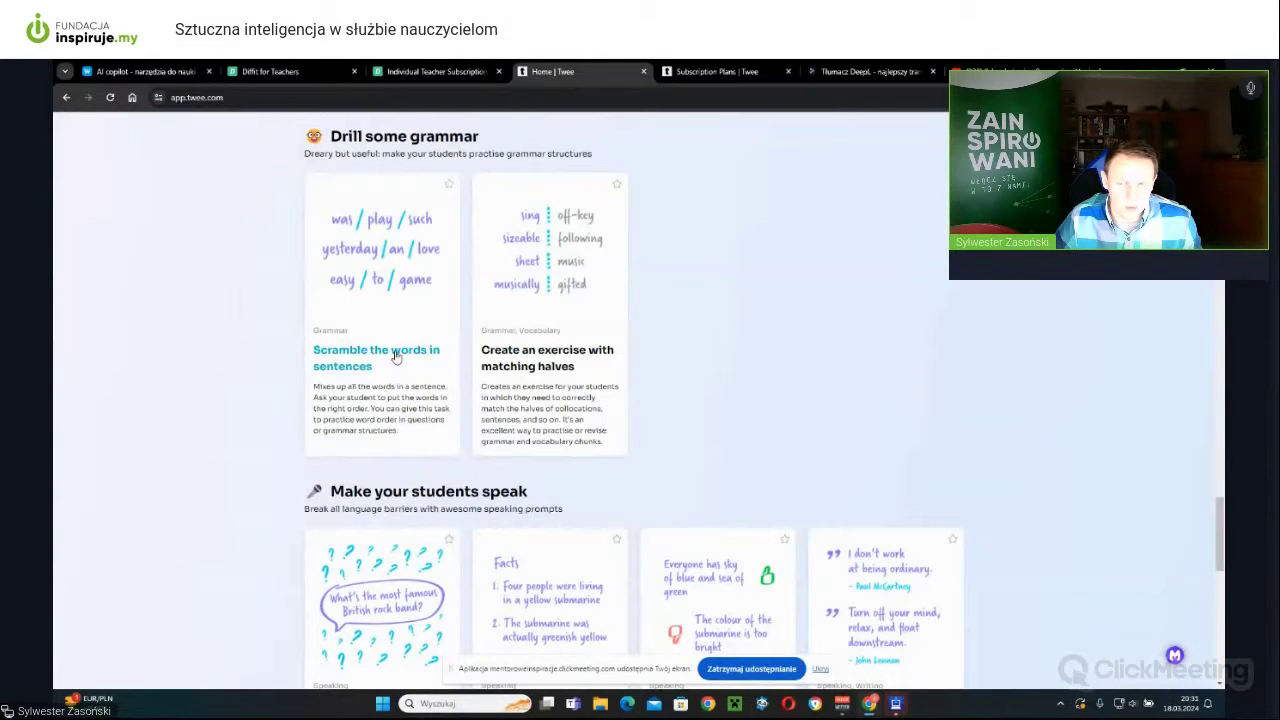
Look through the Make your students speak tools and open Find quotes by famous people on the topic.
scroll(372, 310, down, 4)
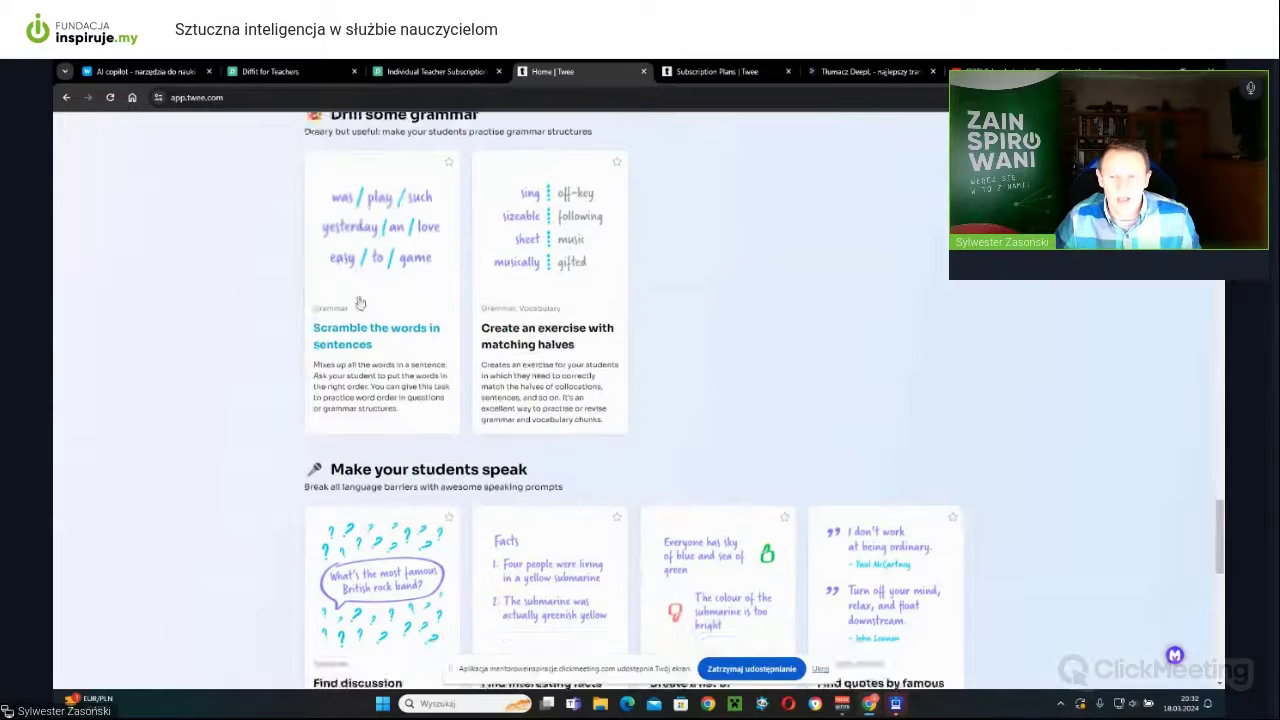
scroll(200, 374, down, 2)
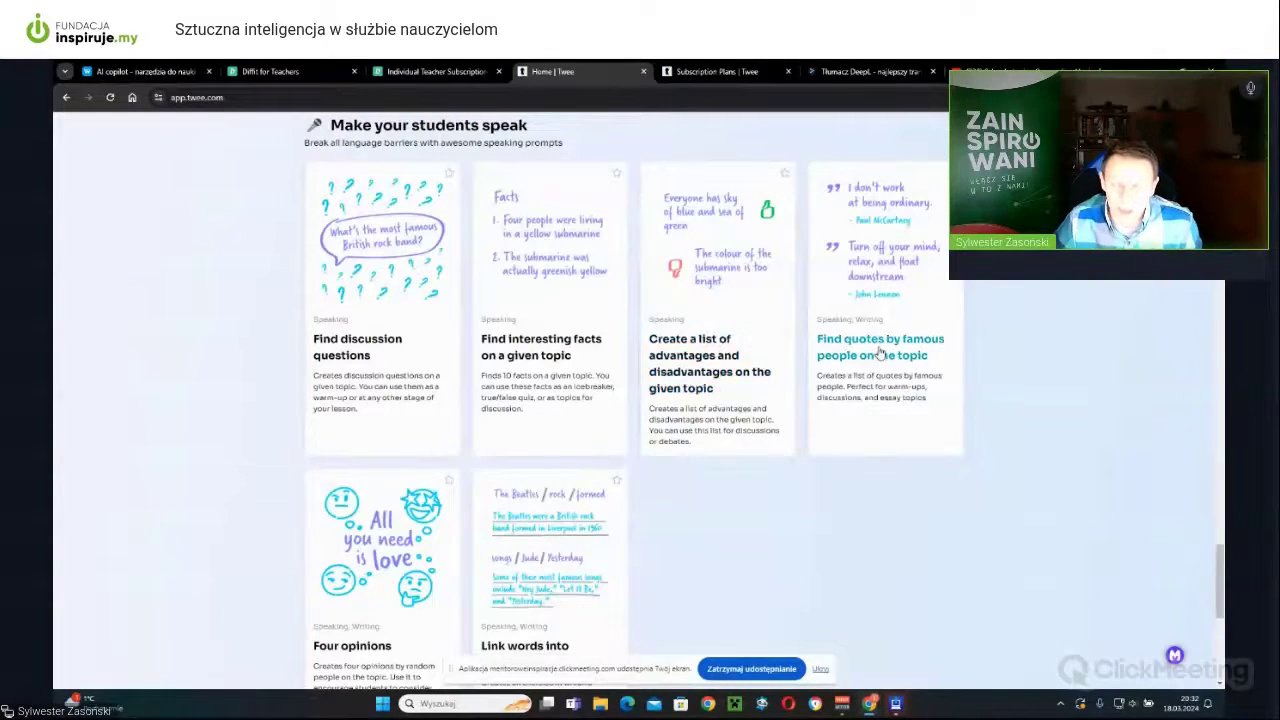
scroll(870, 356, down, 3)
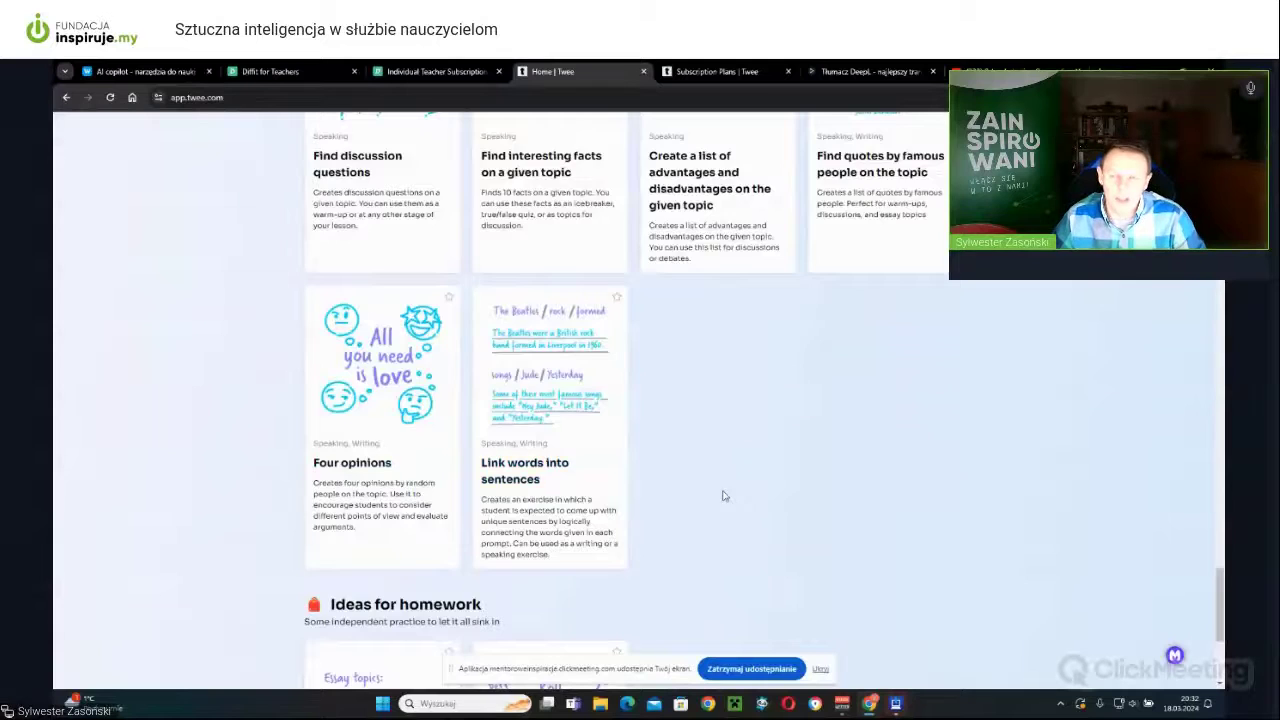
scroll(730, 494, up, 3)
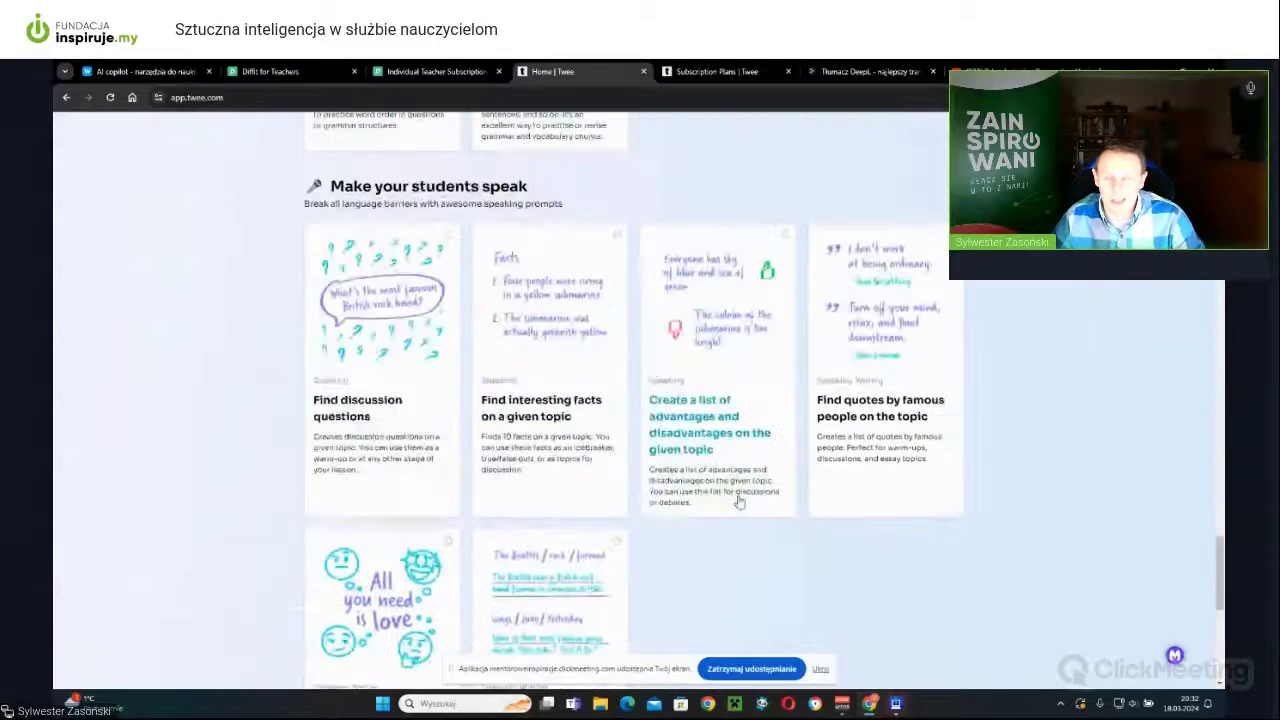
click(876, 415)
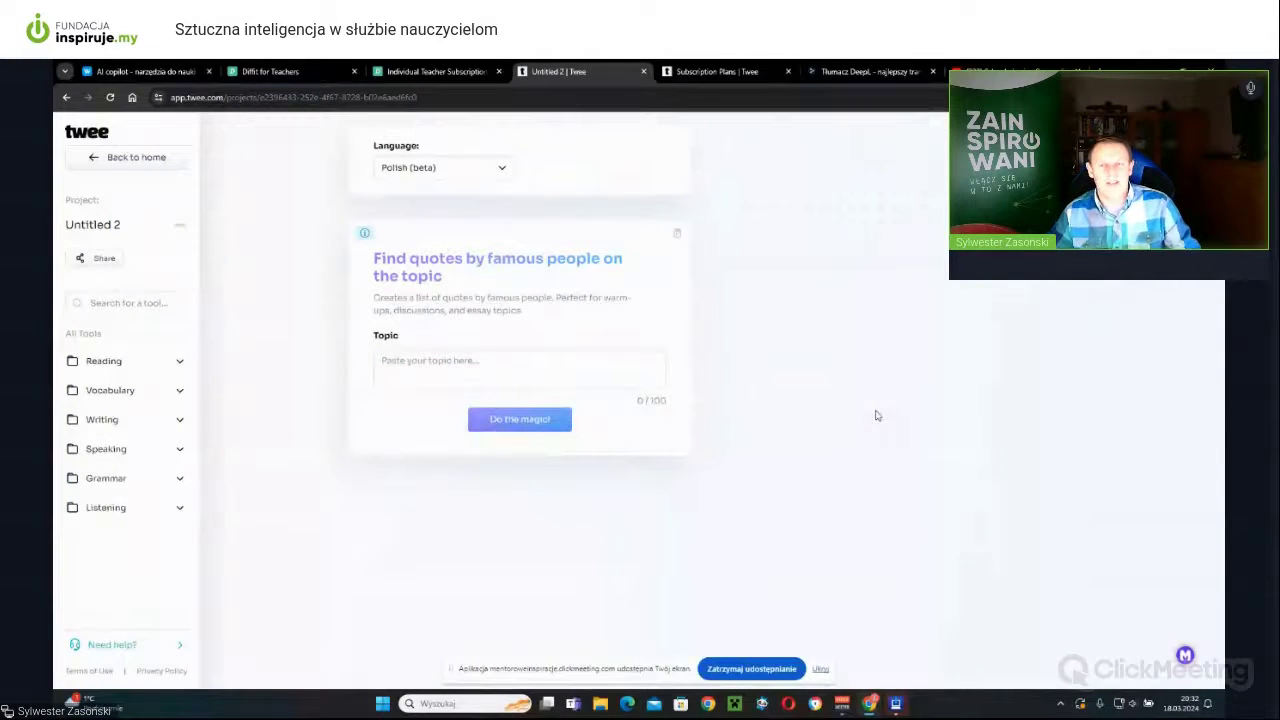
Generate quotes by famous people on the topic "zdrowe odżywianie" in Polish and look over the result.
click(641, 353)
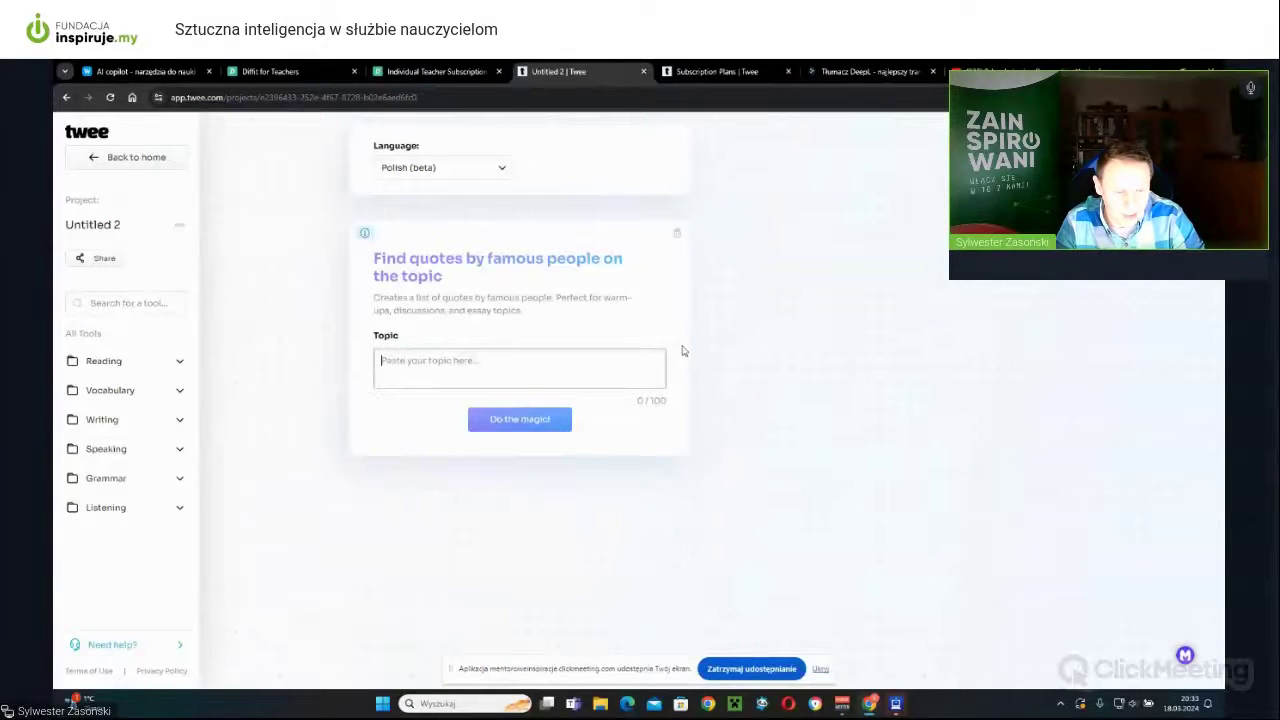
text(zdrowe odżywianie)
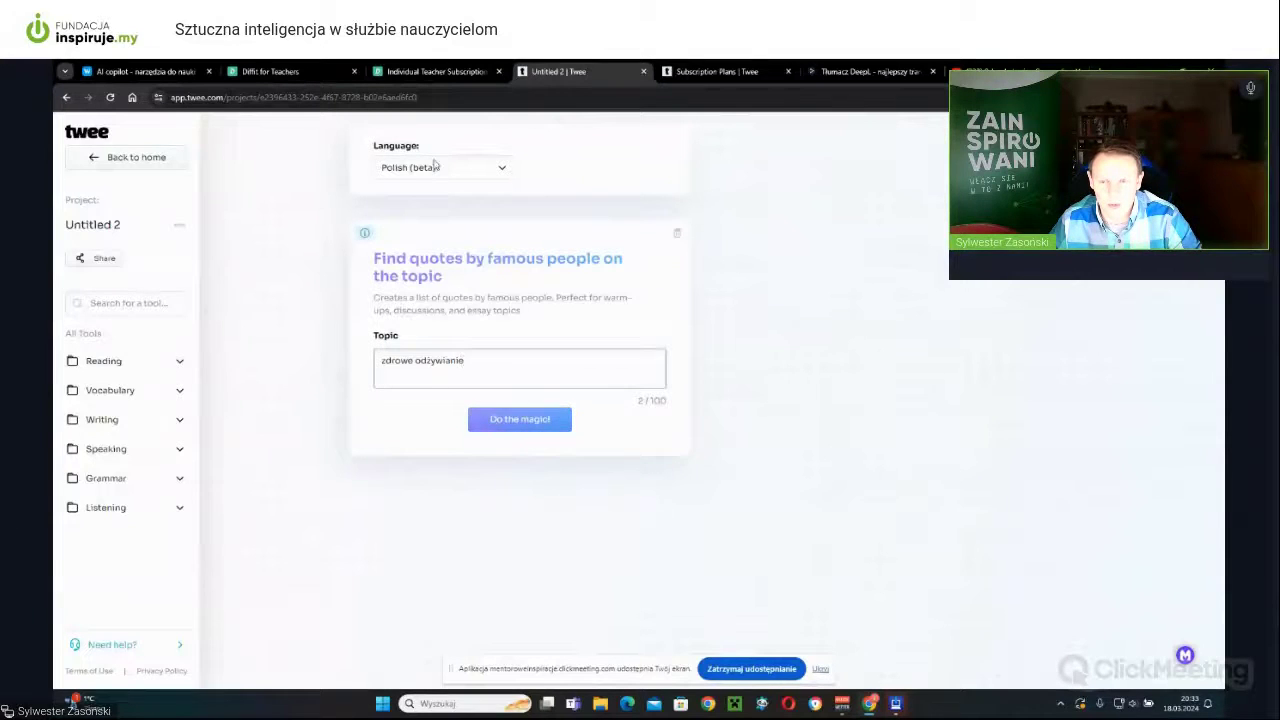
click(519, 424)
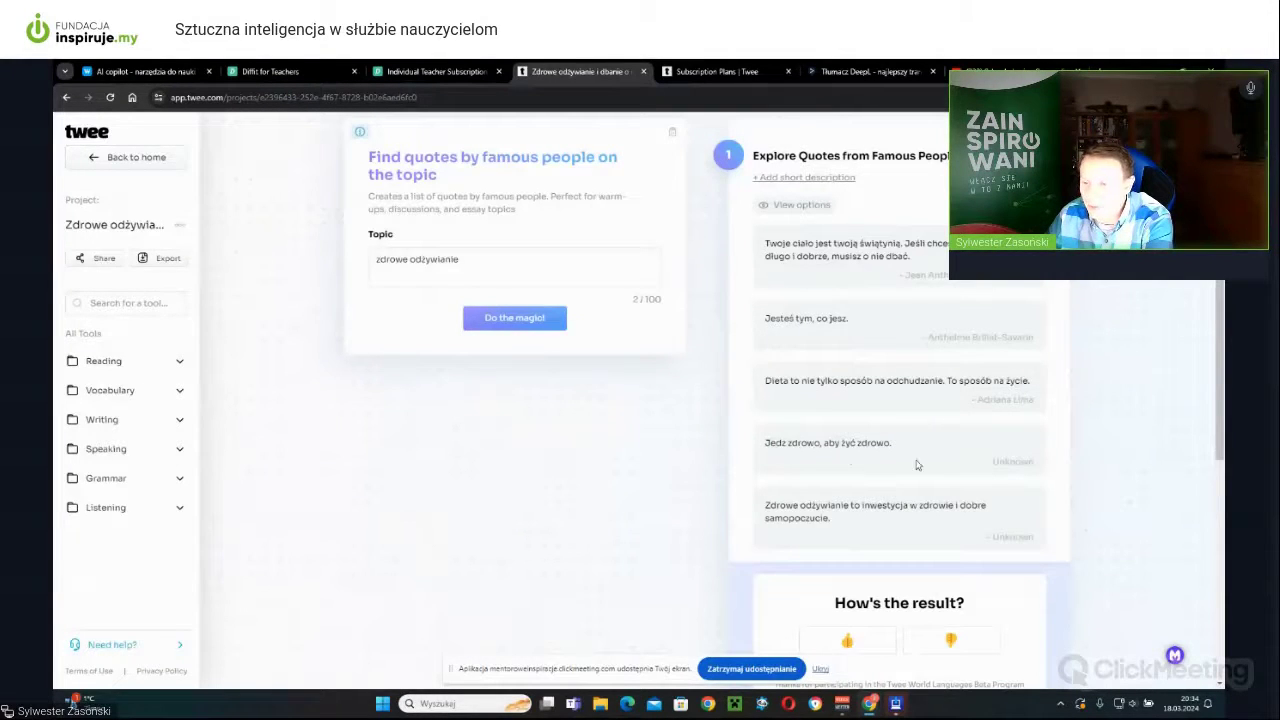
scroll(928, 455, down, 4)
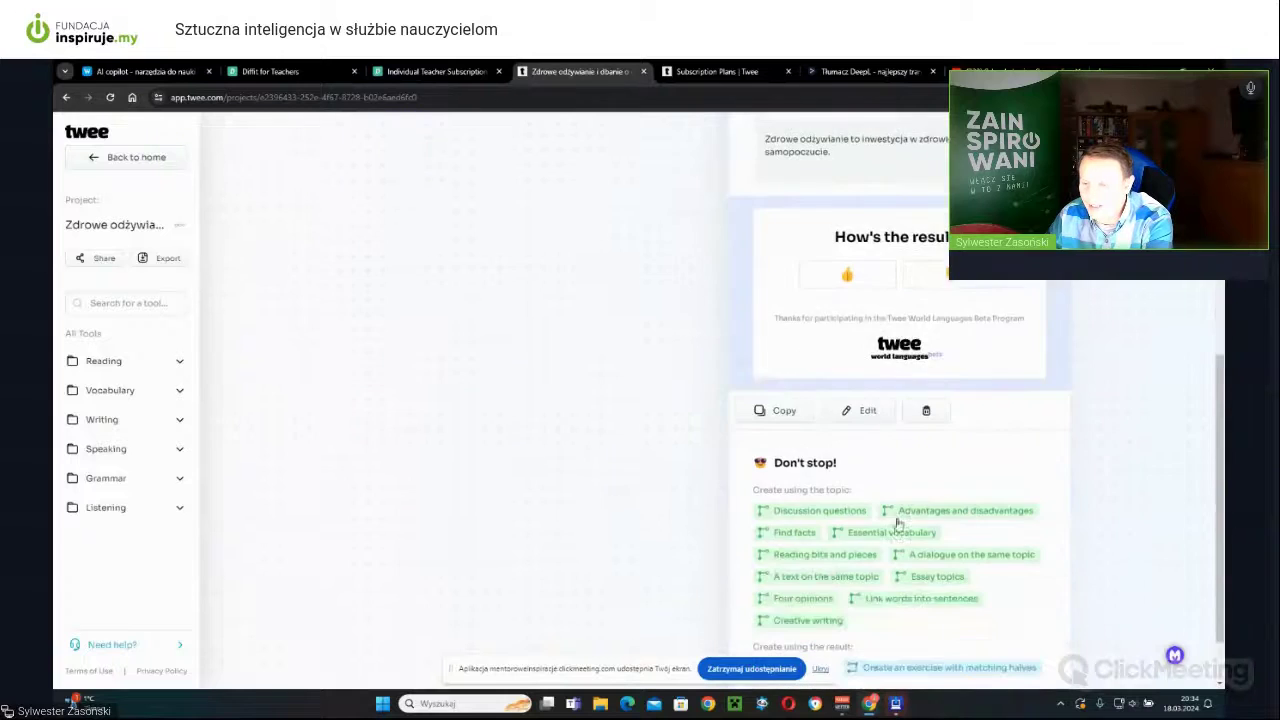
scroll(890, 515, up, 5)
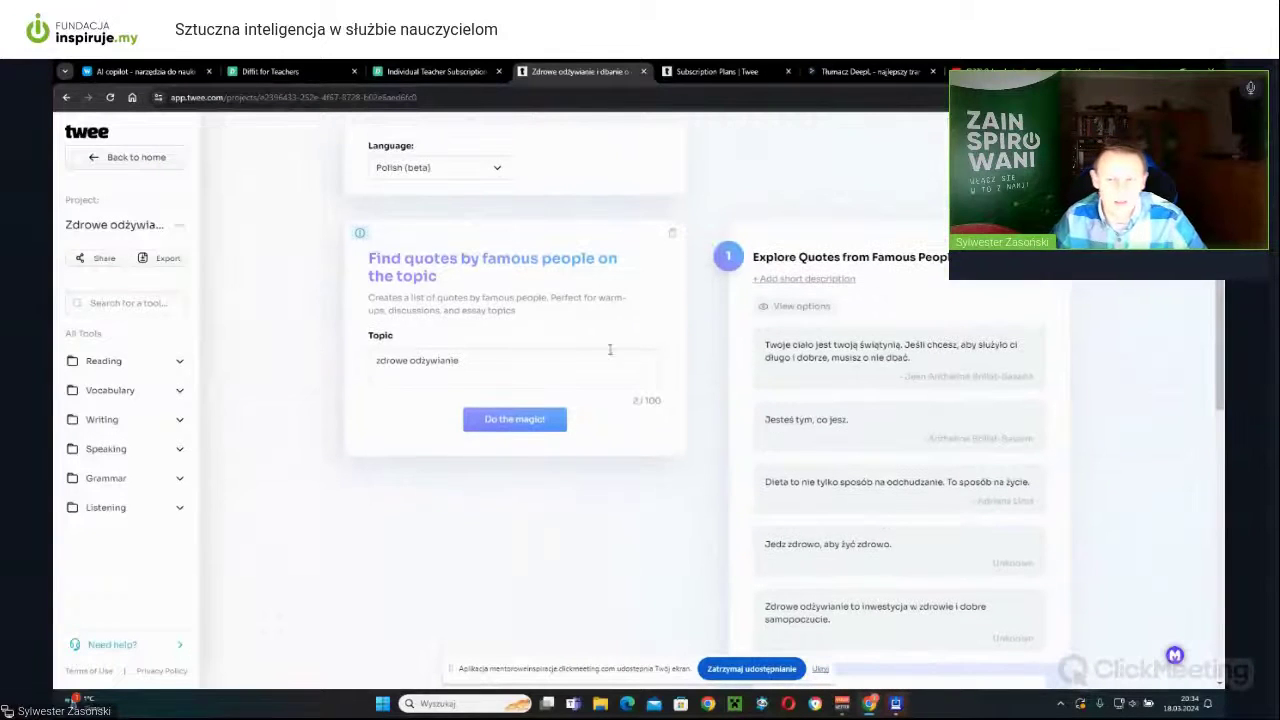
Replace the quotes topic with "pieniądze" and generate famous quotes on it.
drag(528, 362, 337, 363)
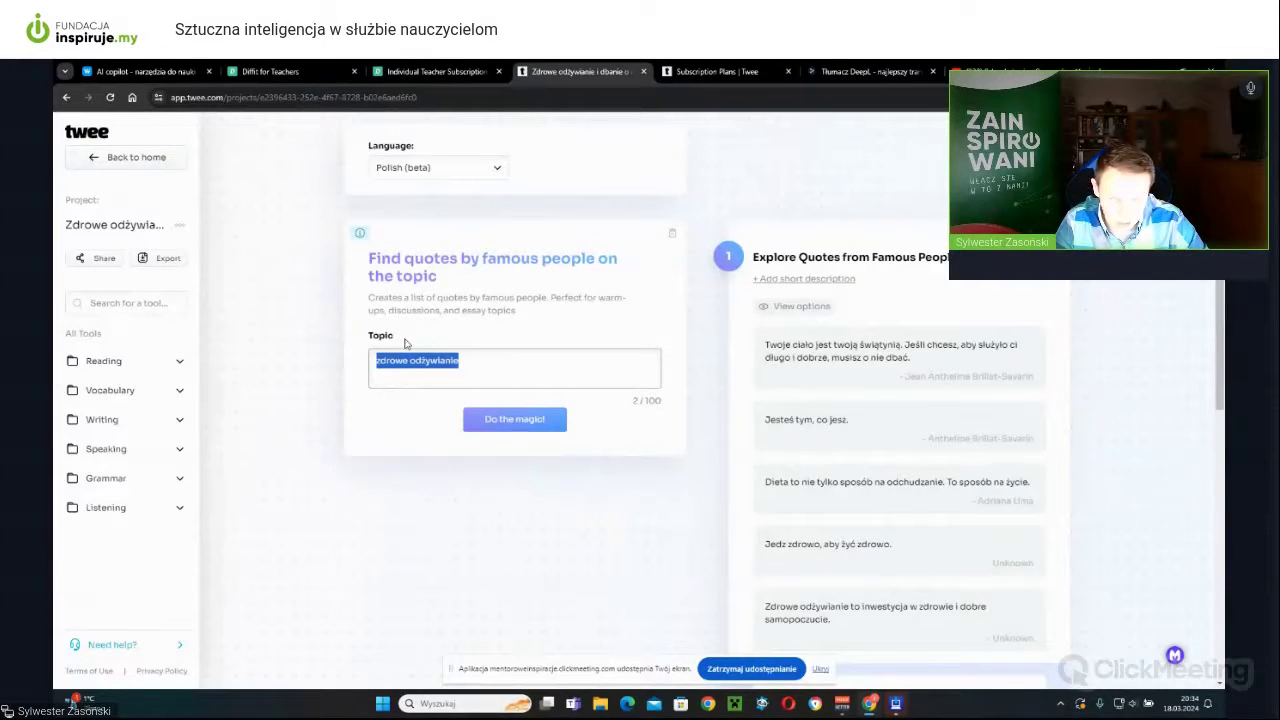
key(BackSpace)
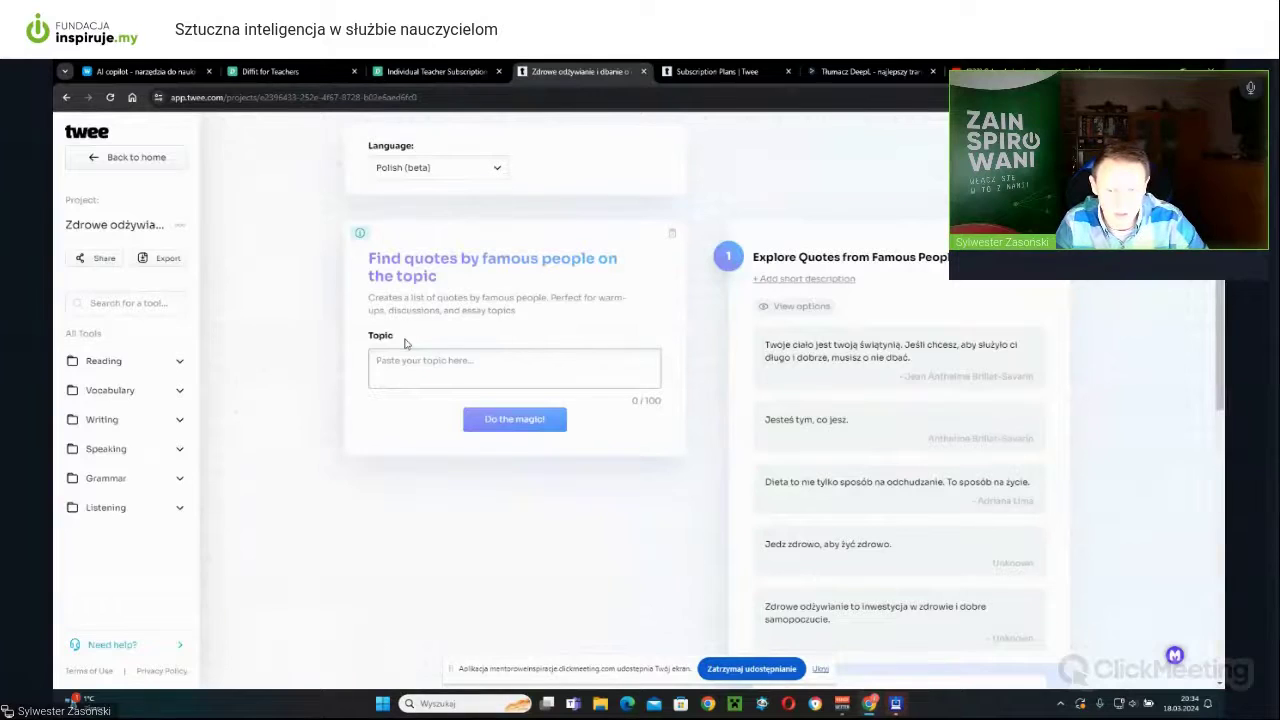
text(pi)
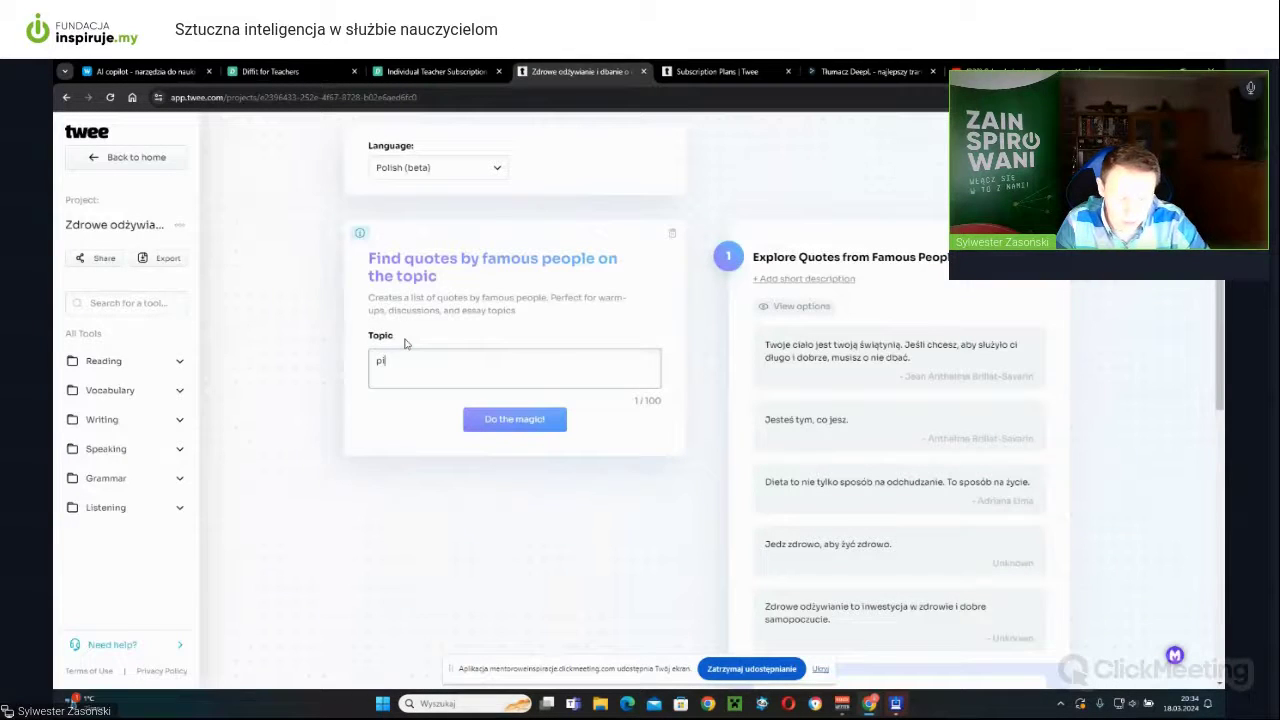
text(eniądze)
click(510, 420)
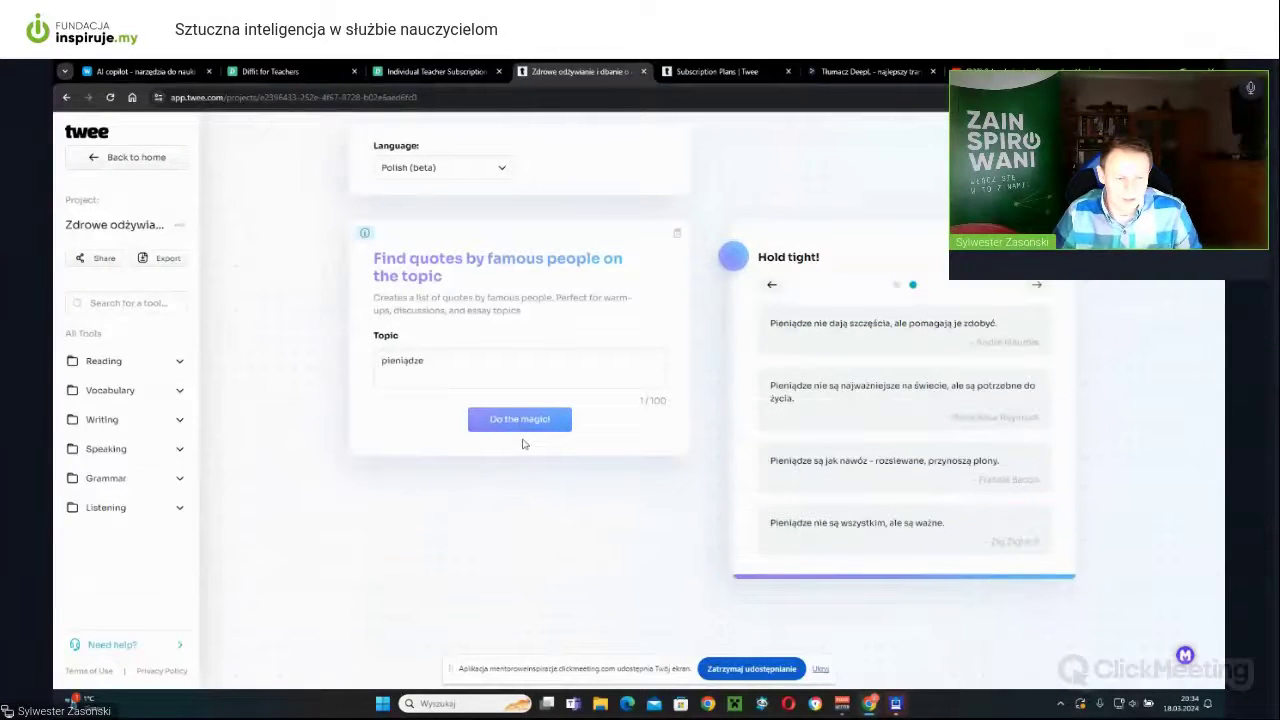
scroll(872, 287, down, 2)
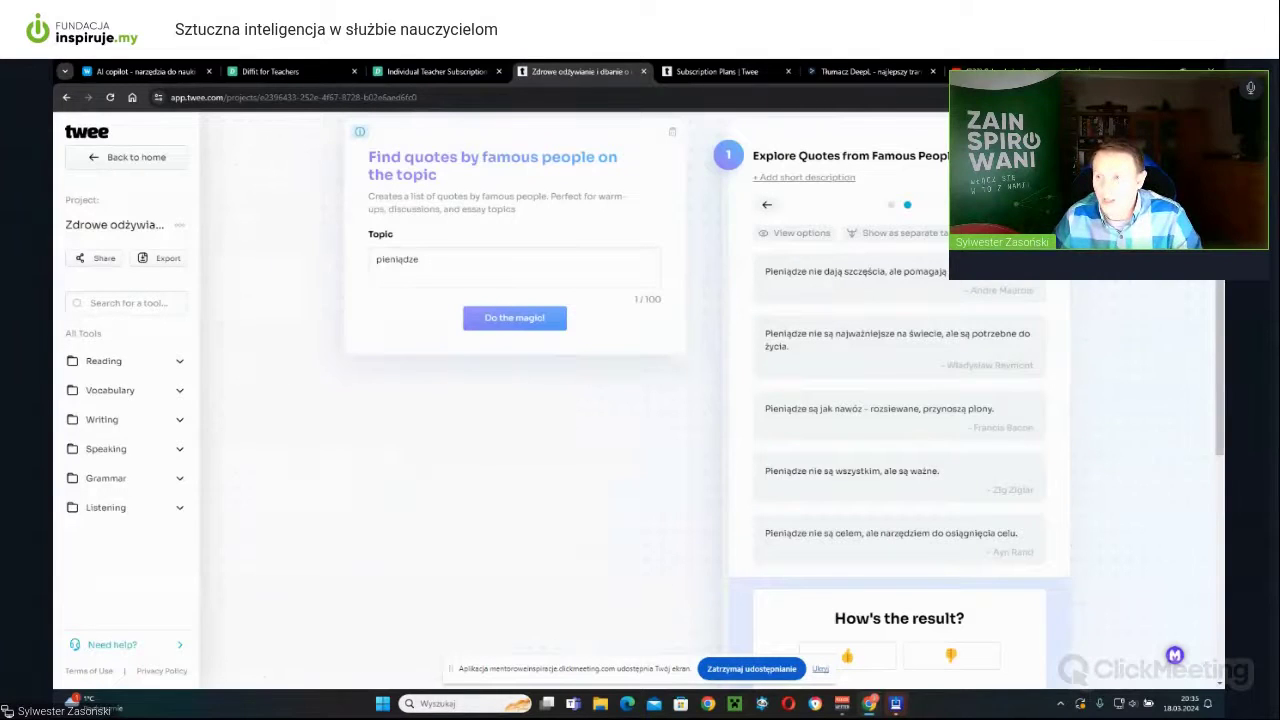
Check the earlier set of quotes and generate another set on the topic "pieniądze".
click(767, 205)
click(767, 205)
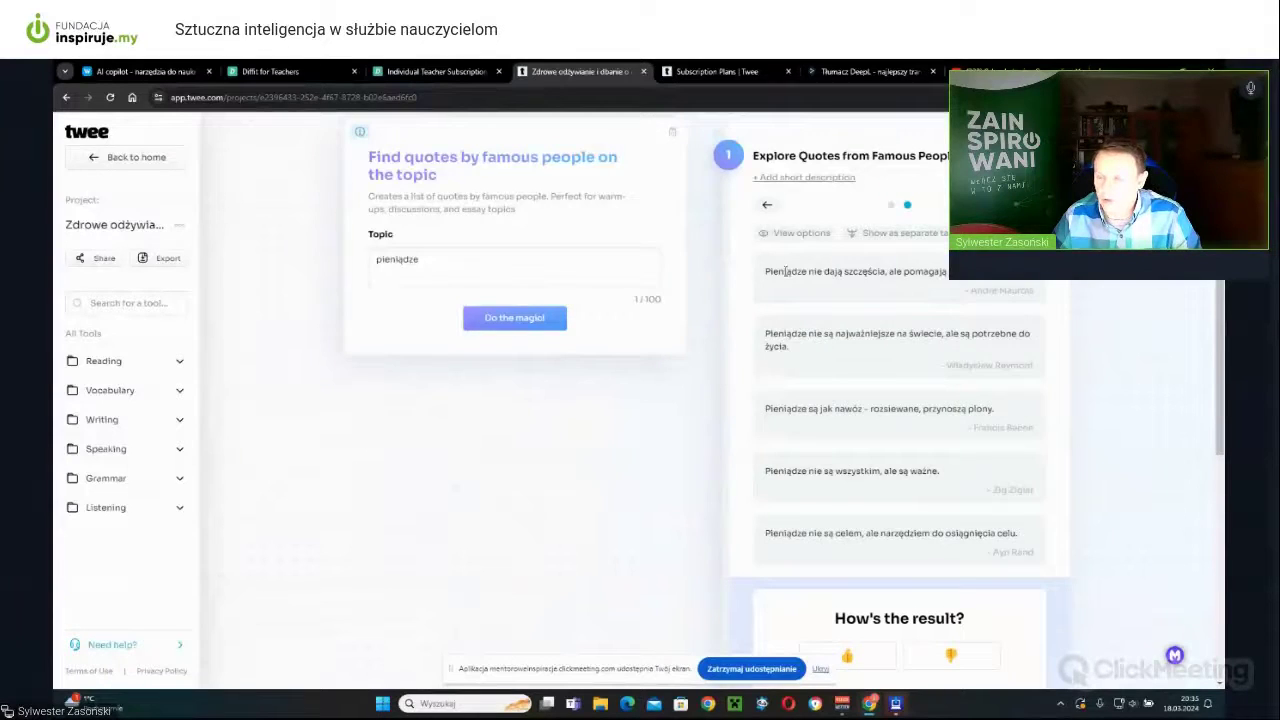
scroll(786, 300, down, 5)
click(785, 340)
scroll(700, 380, up, 5)
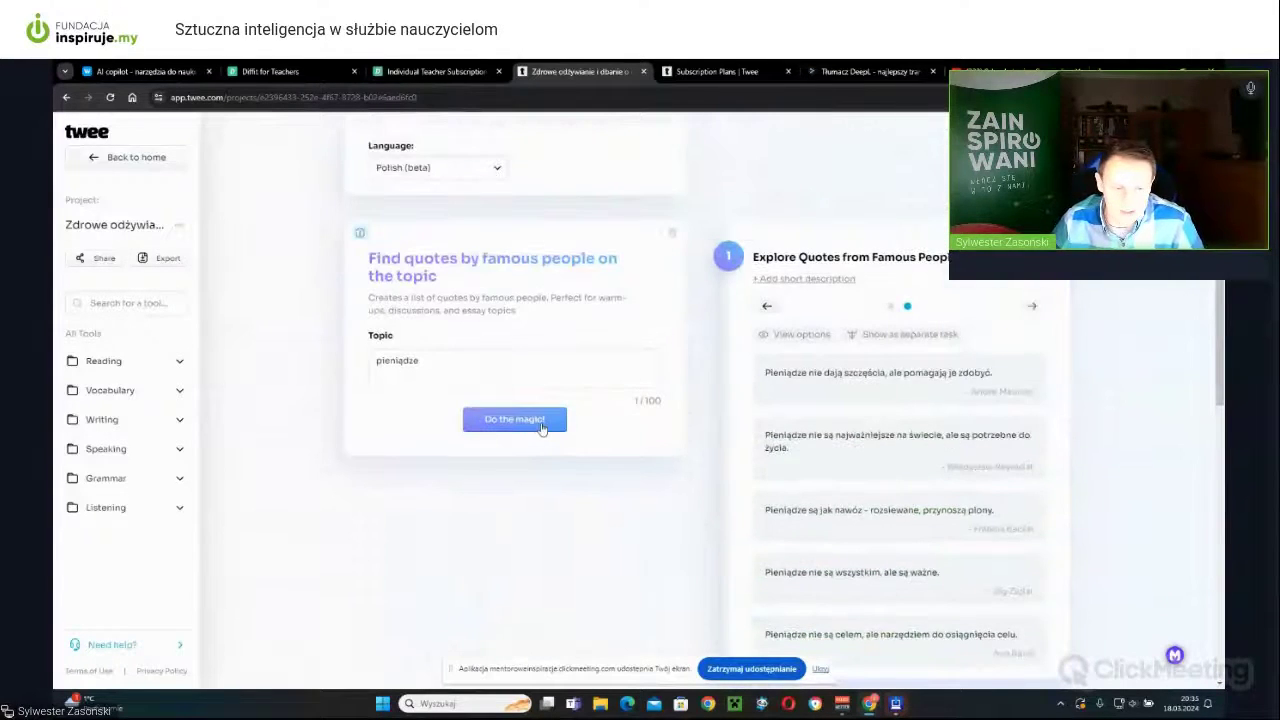
click(541, 422)
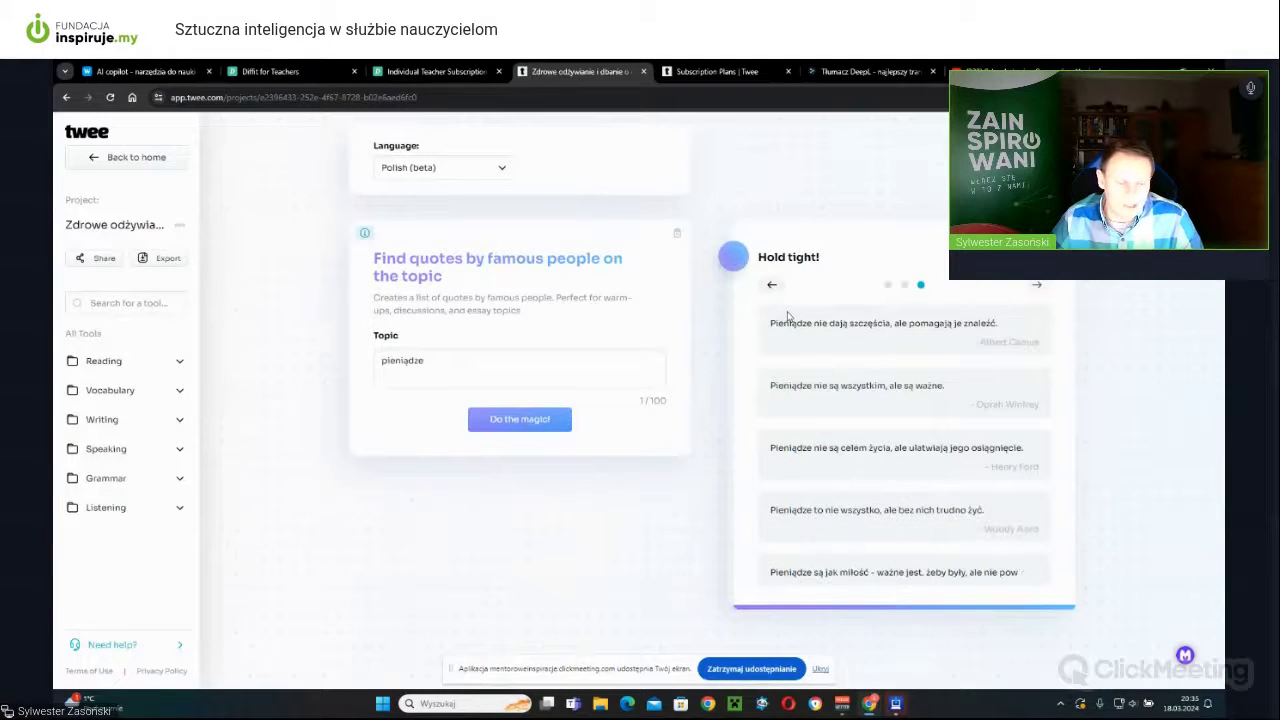
scroll(790, 310, down, 1)
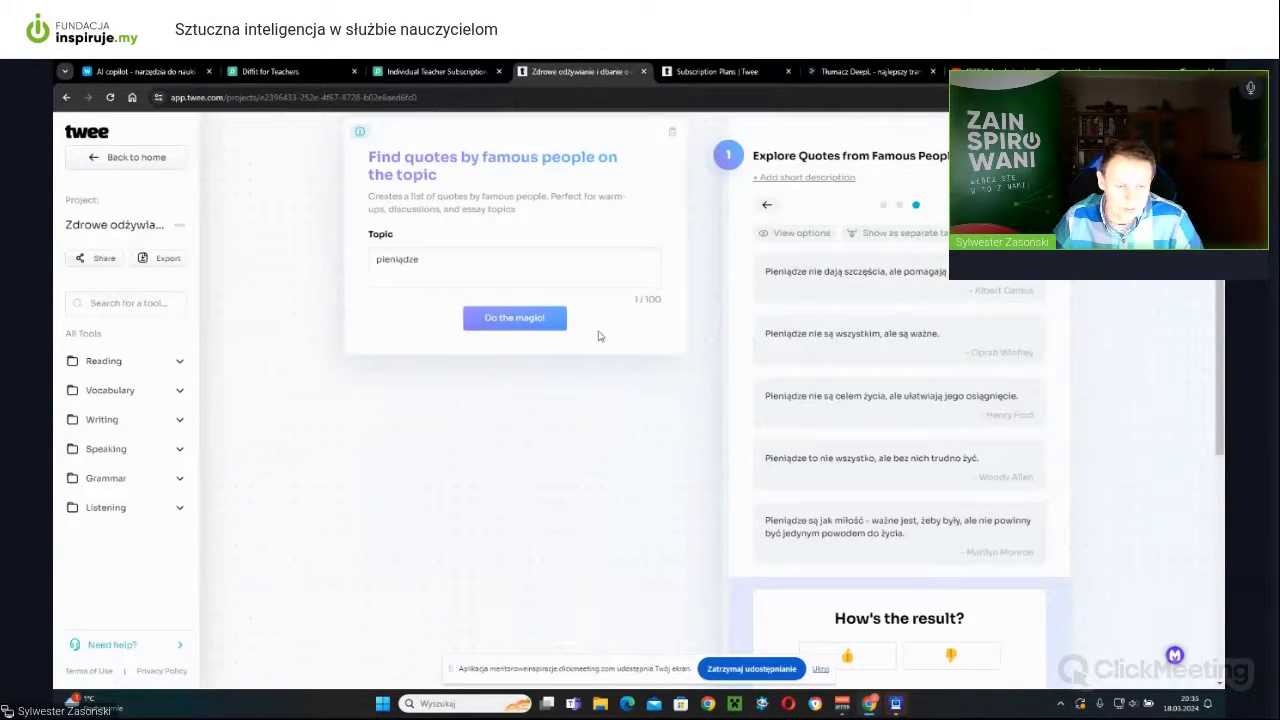
Change the quotes topic to "efekt cieplarniany" and generate famous quotes on it.
click(480, 274)
drag(369, 258, 415, 281)
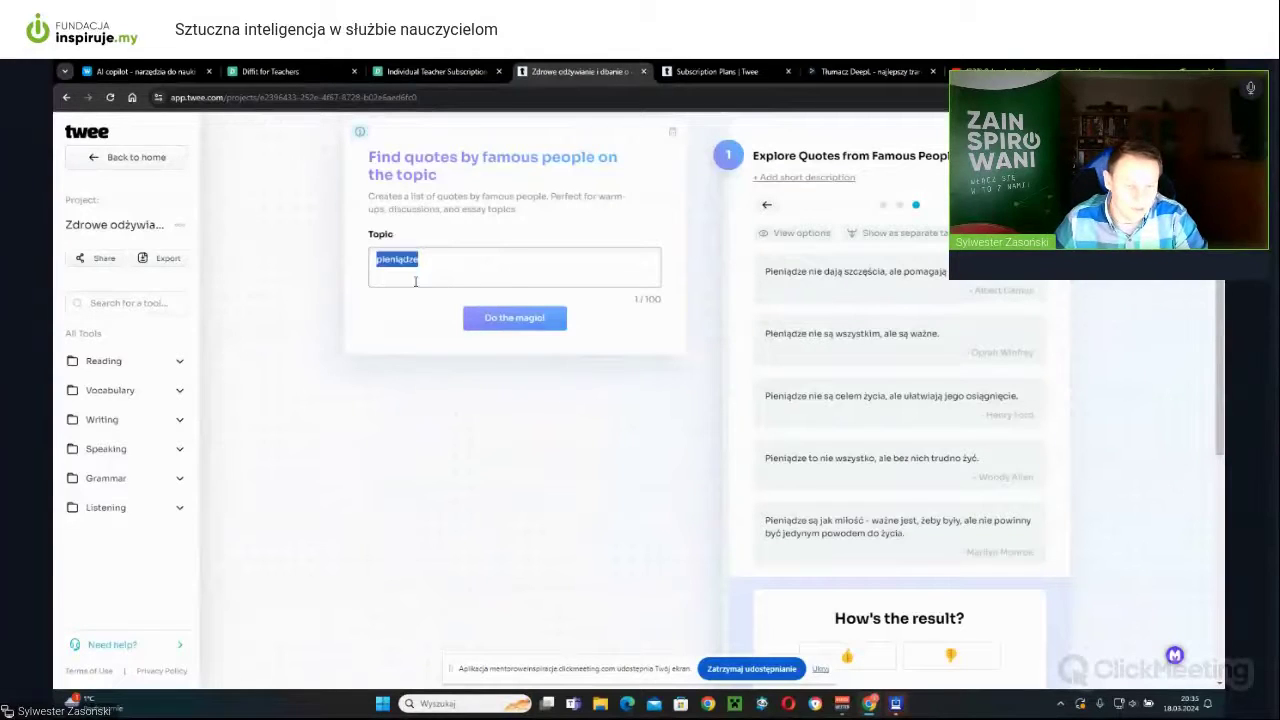
text(efekt cie)
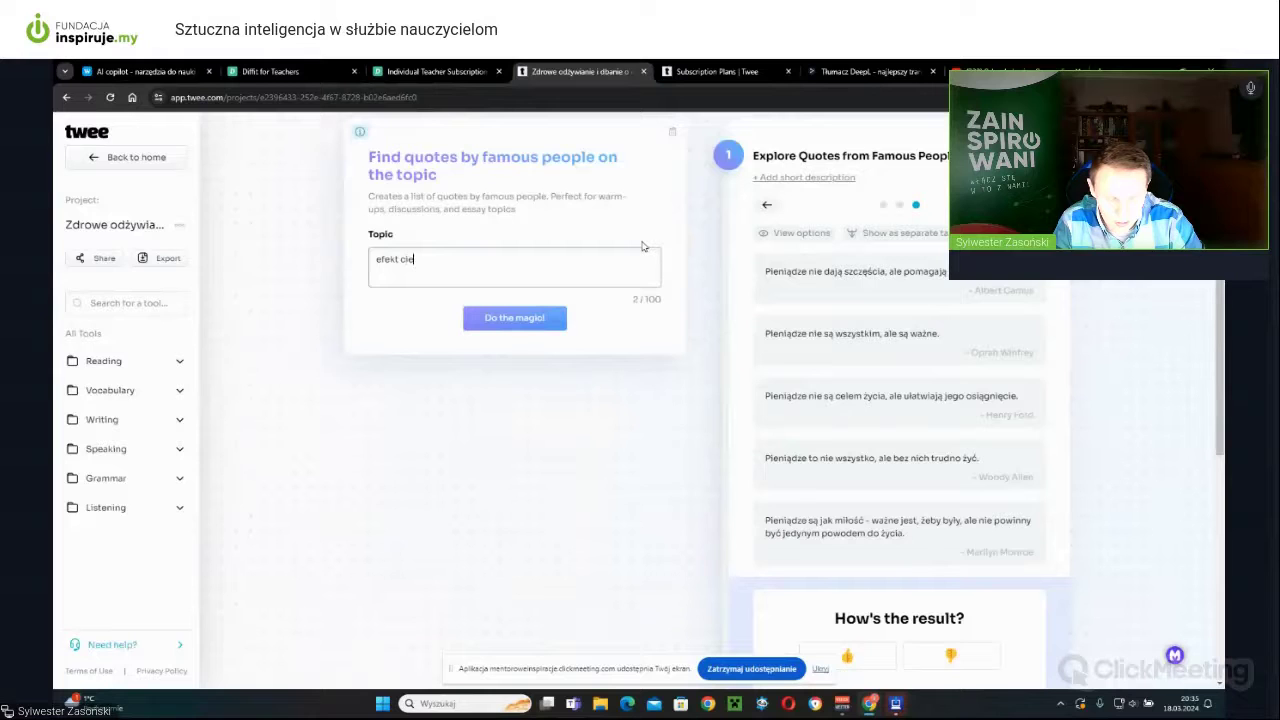
text(plarniany)
click(550, 315)
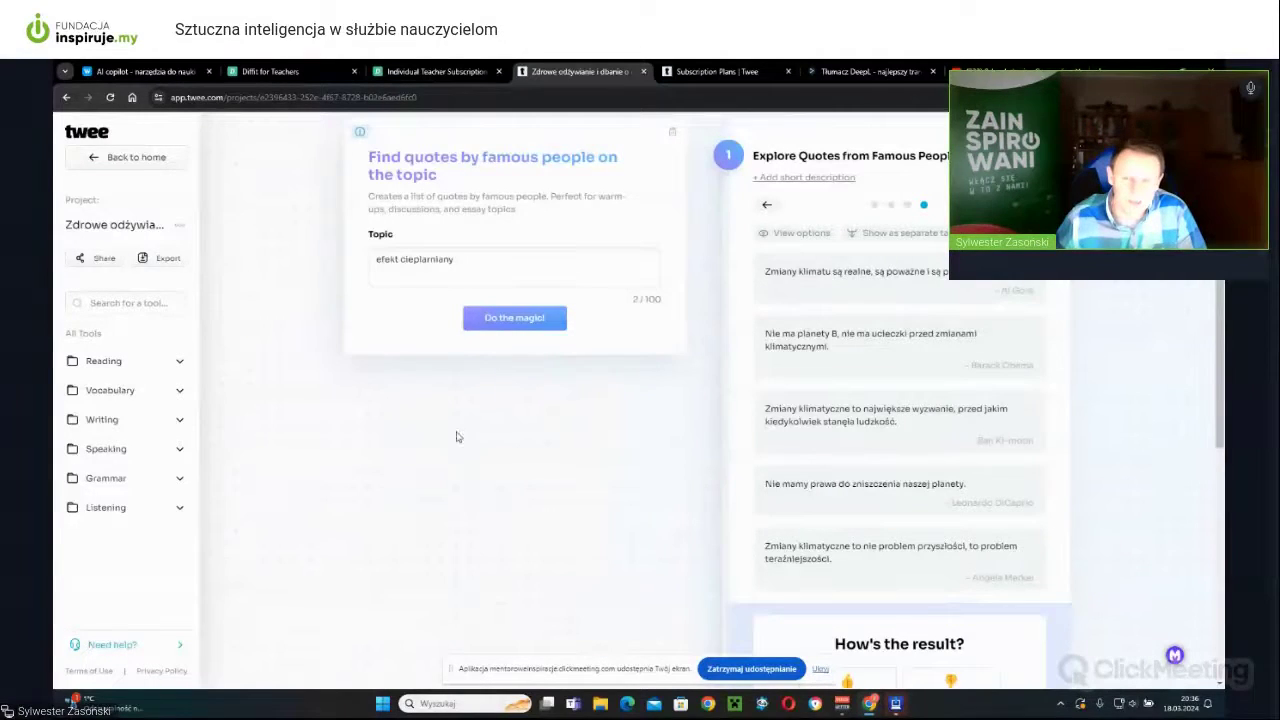
Return to the home page and open Find interesting facts on a given topic among the Make your students speak tools.
click(138, 160)
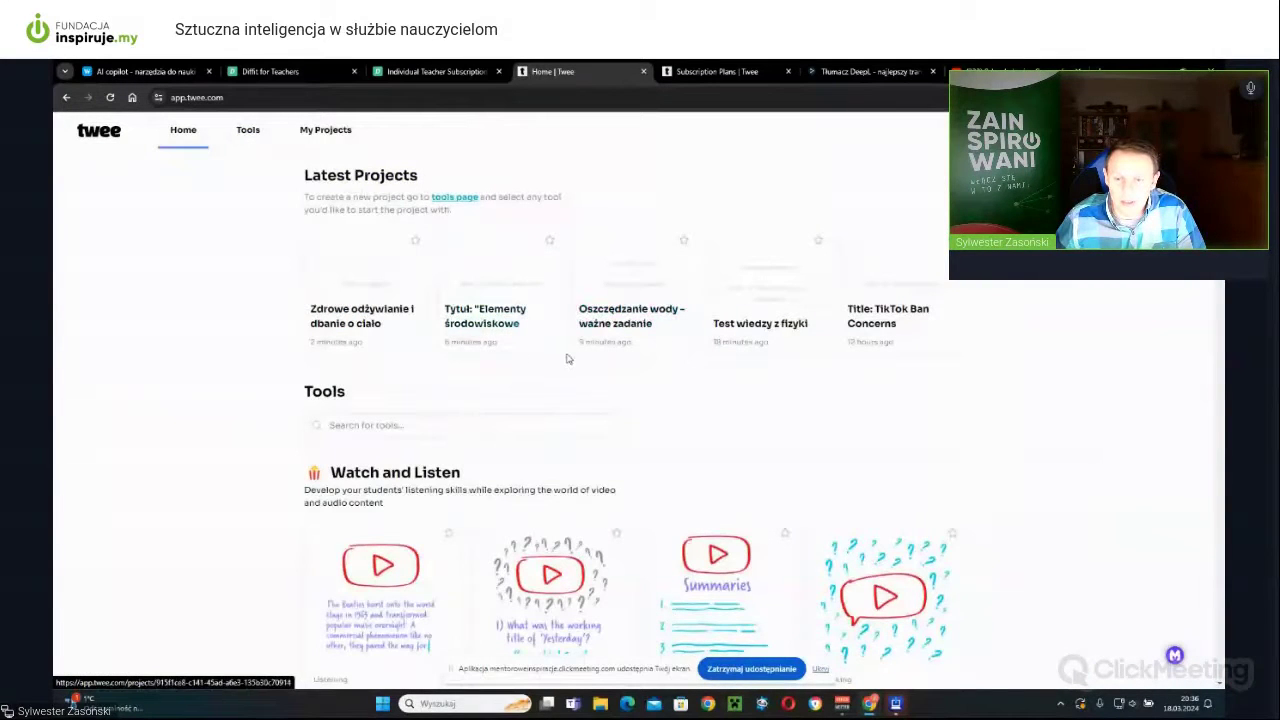
scroll(560, 355, down, 5)
scroll(555, 350, down, 15)
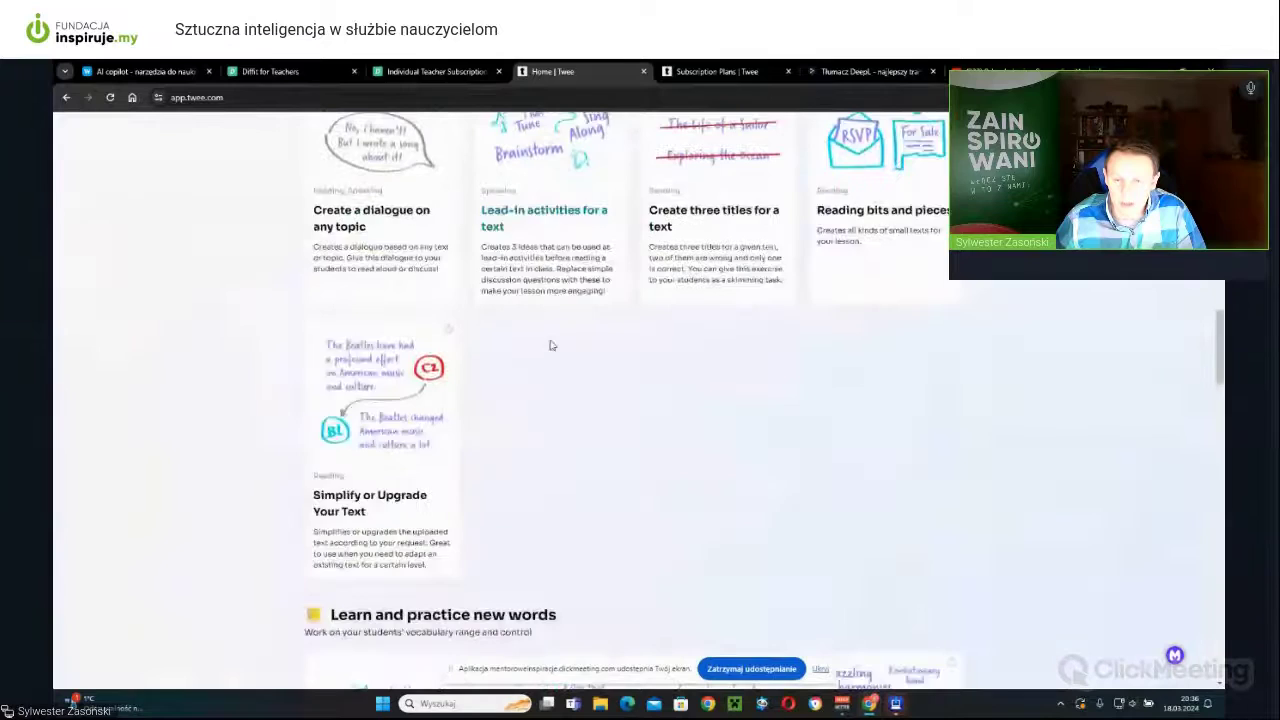
scroll(548, 348, down, 8)
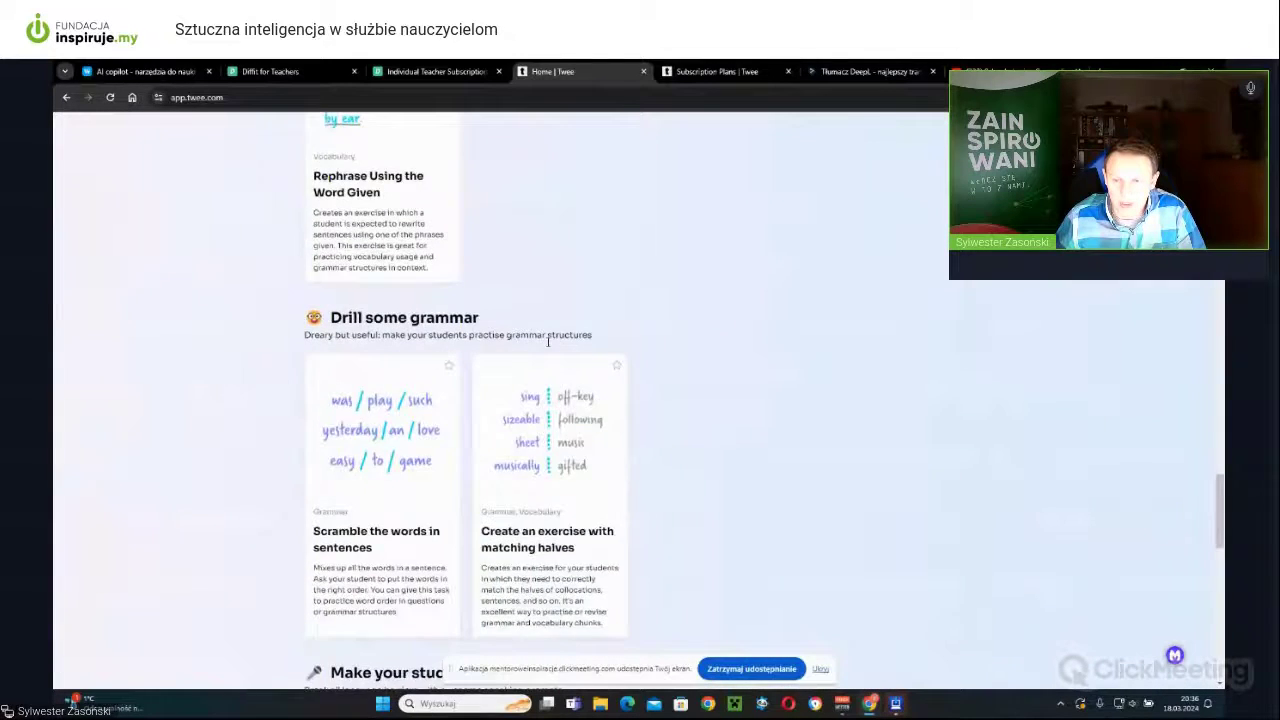
scroll(606, 342, down, 1)
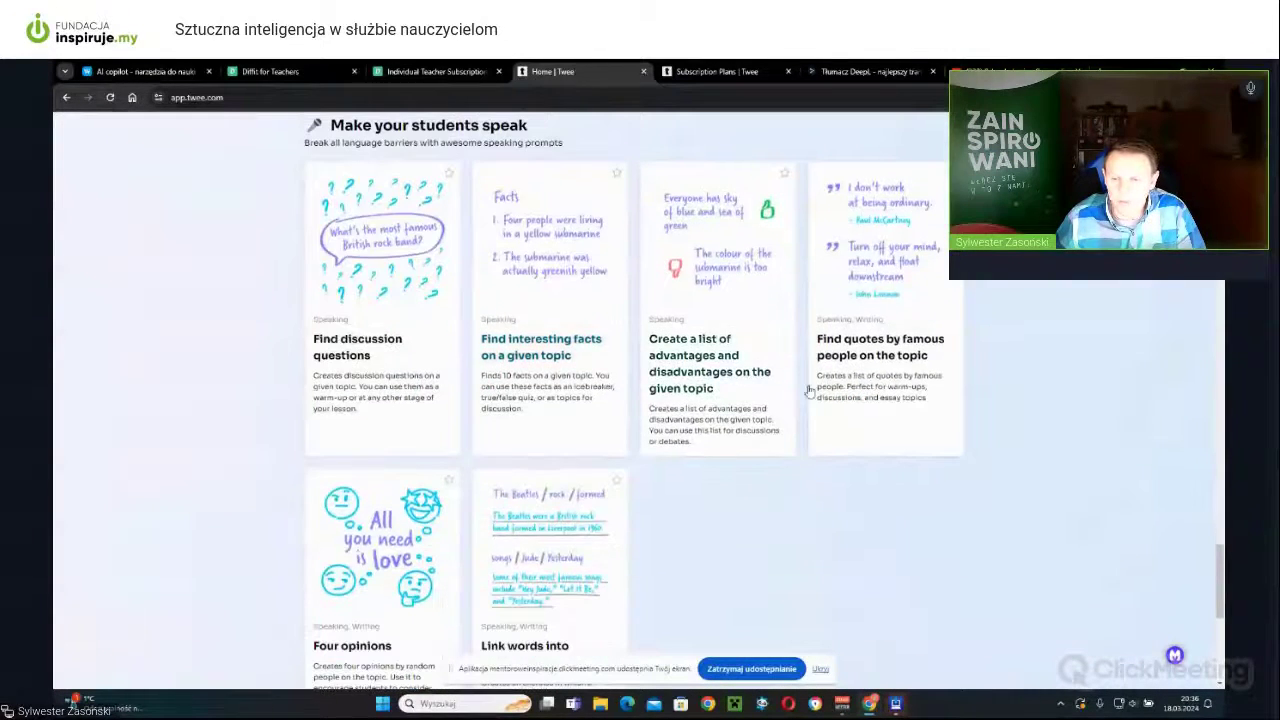
scroll(650, 350, down, 1)
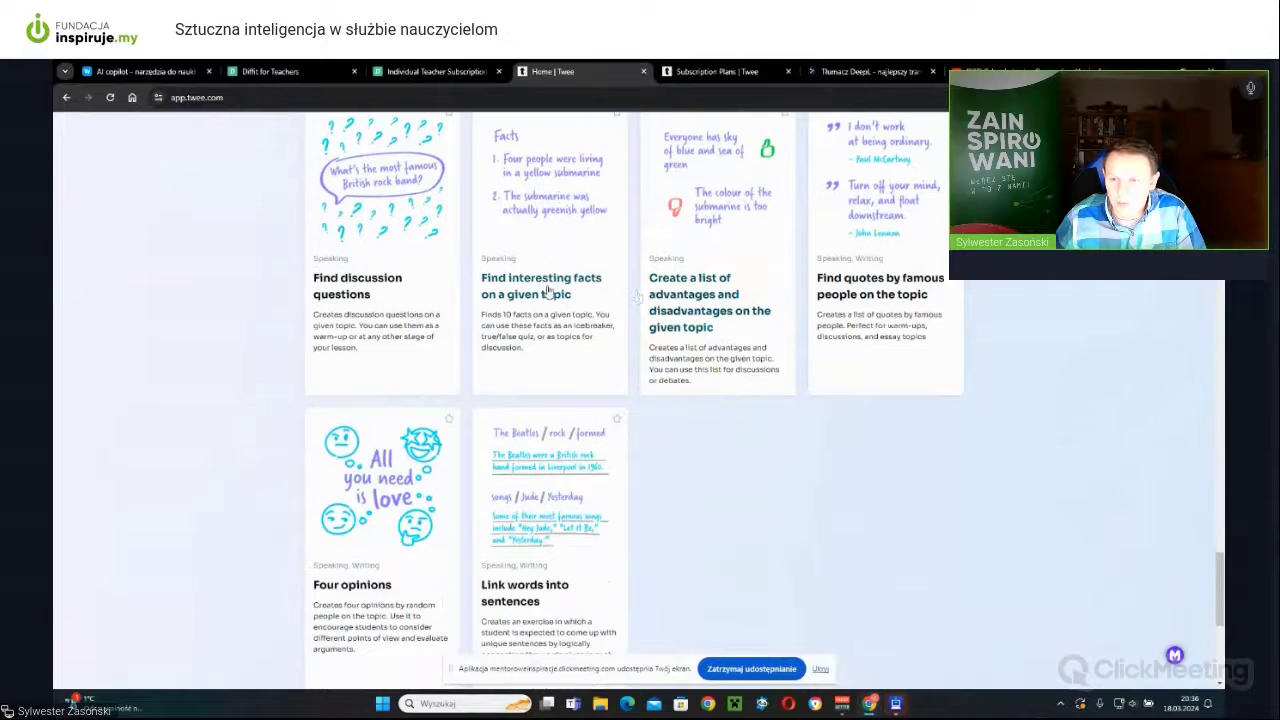
click(548, 291)
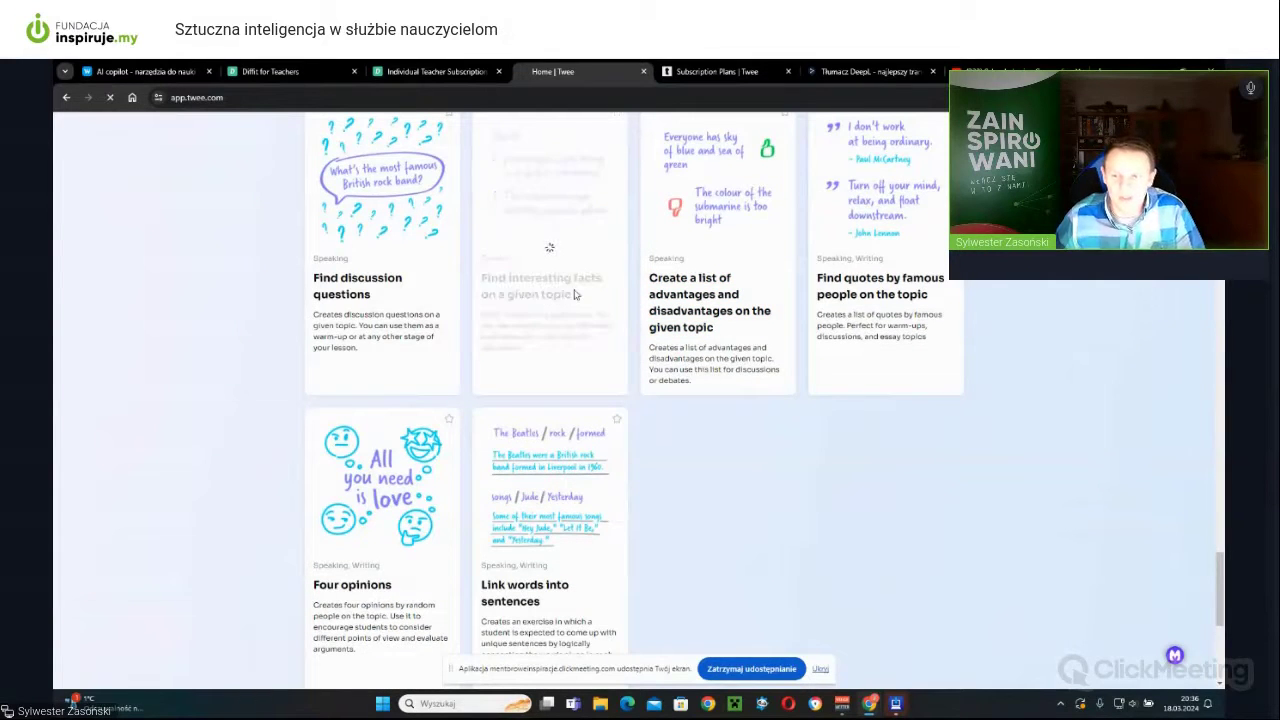
Generate interesting facts in Polish on the topic "empatia" at the Intermediate B1-B2 level.
click(487, 370)
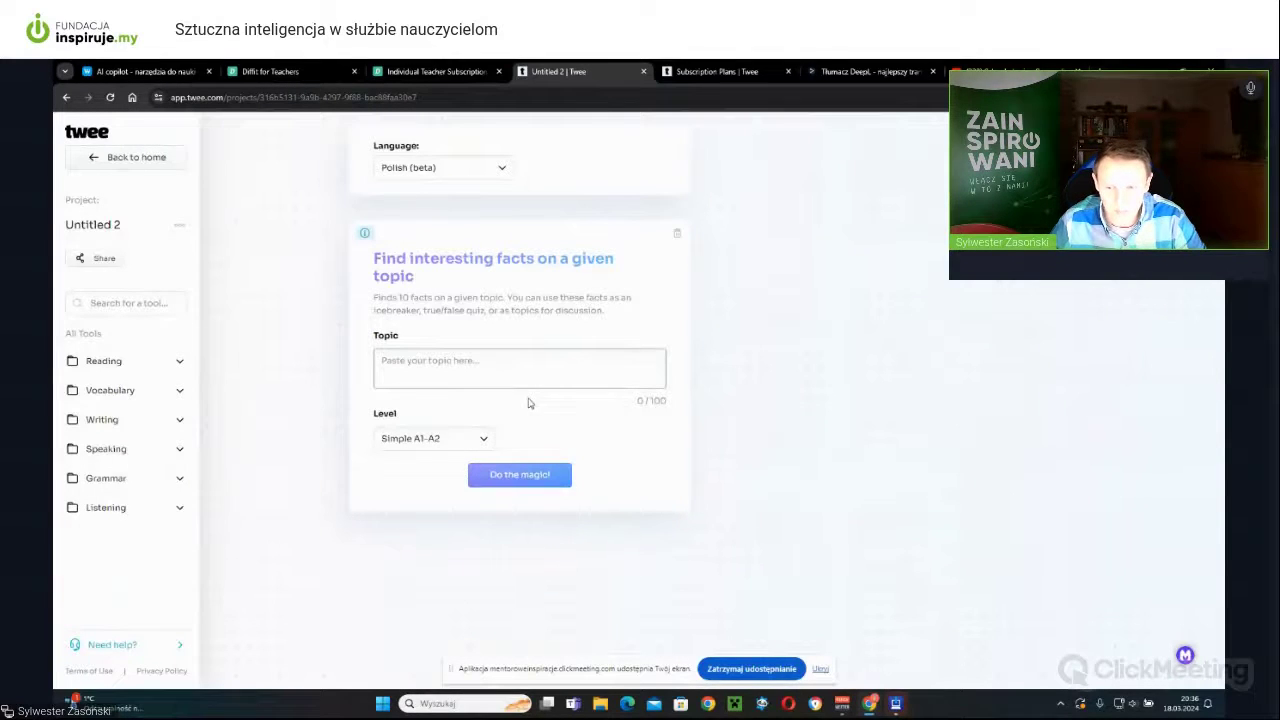
click(490, 442)
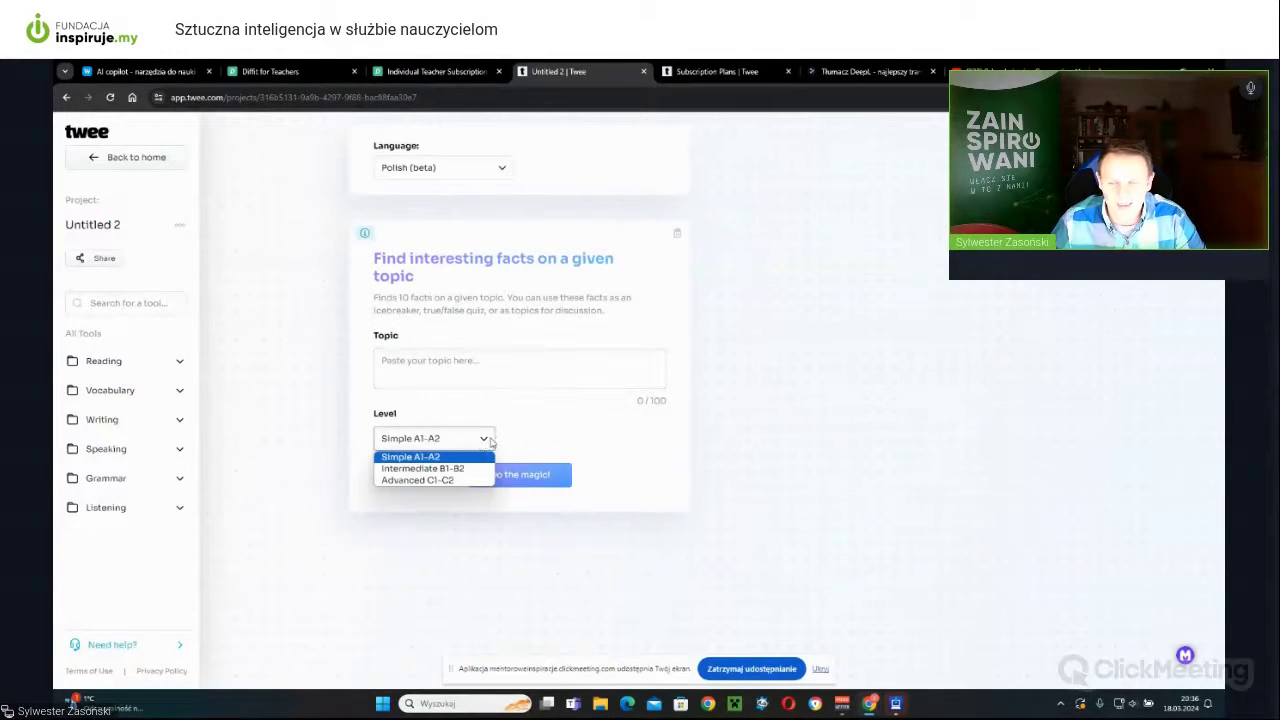
click(474, 470)
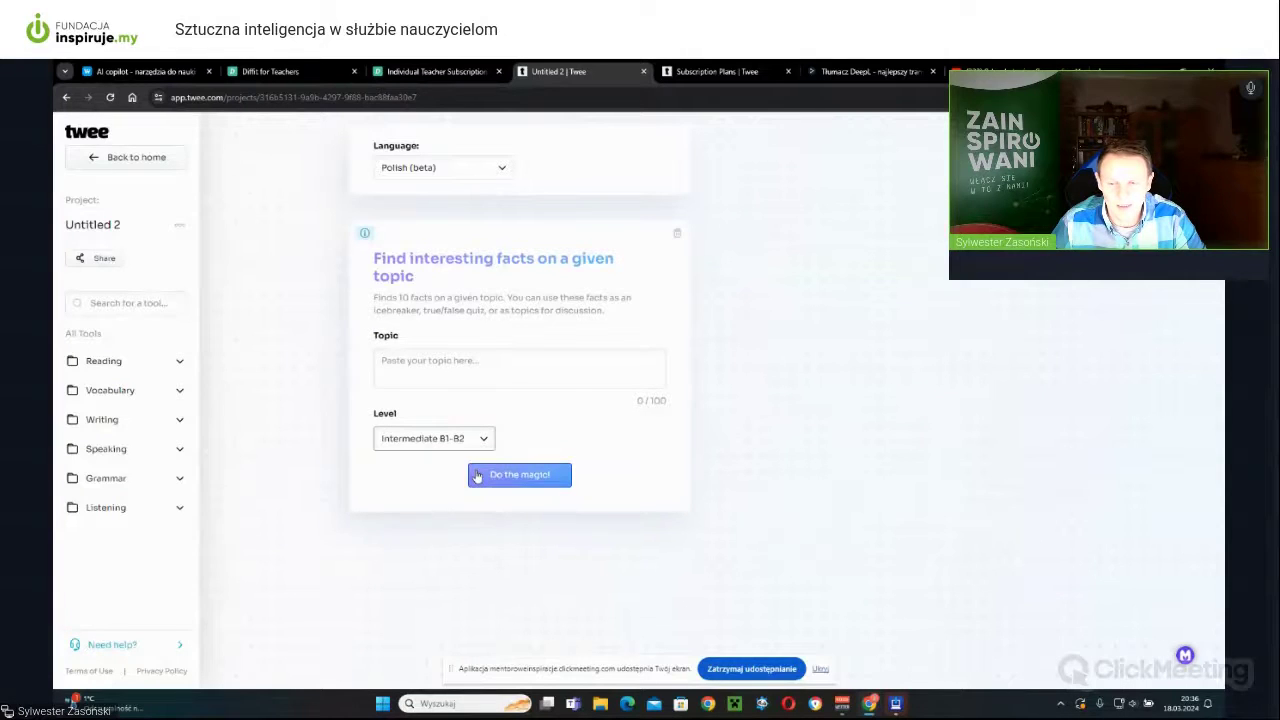
click(511, 356)
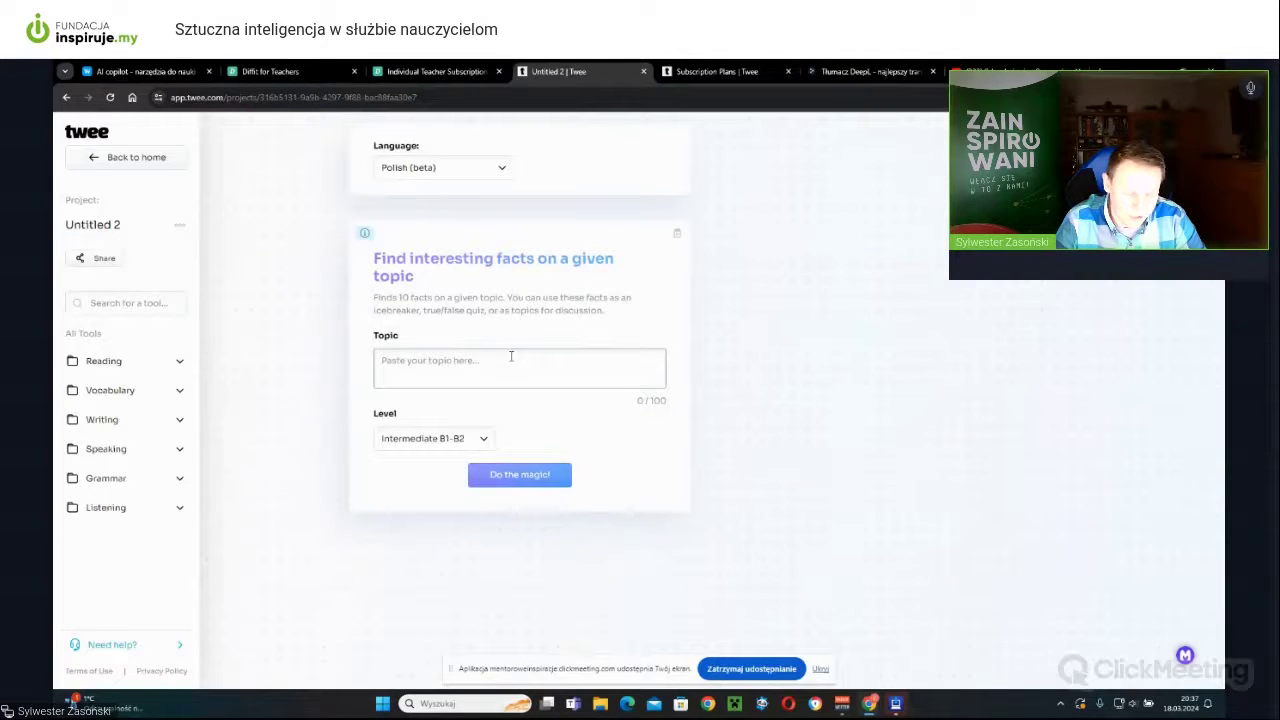
text(empatia)
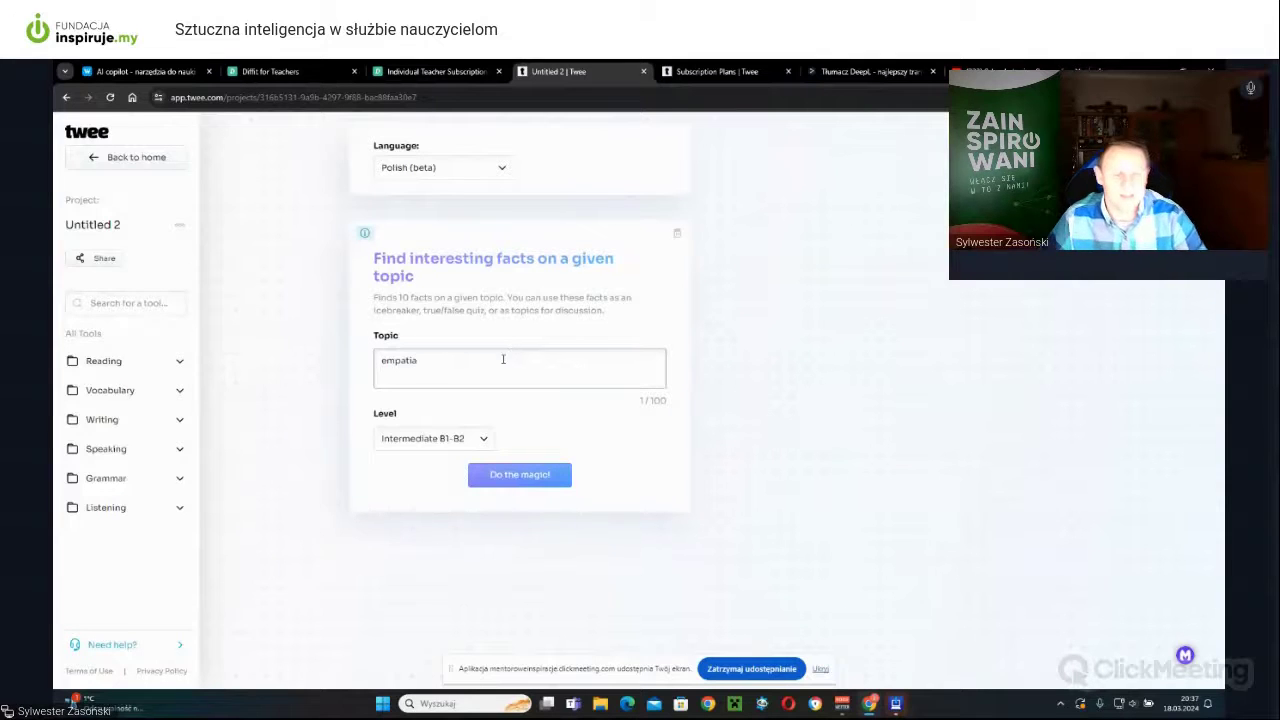
click(510, 478)
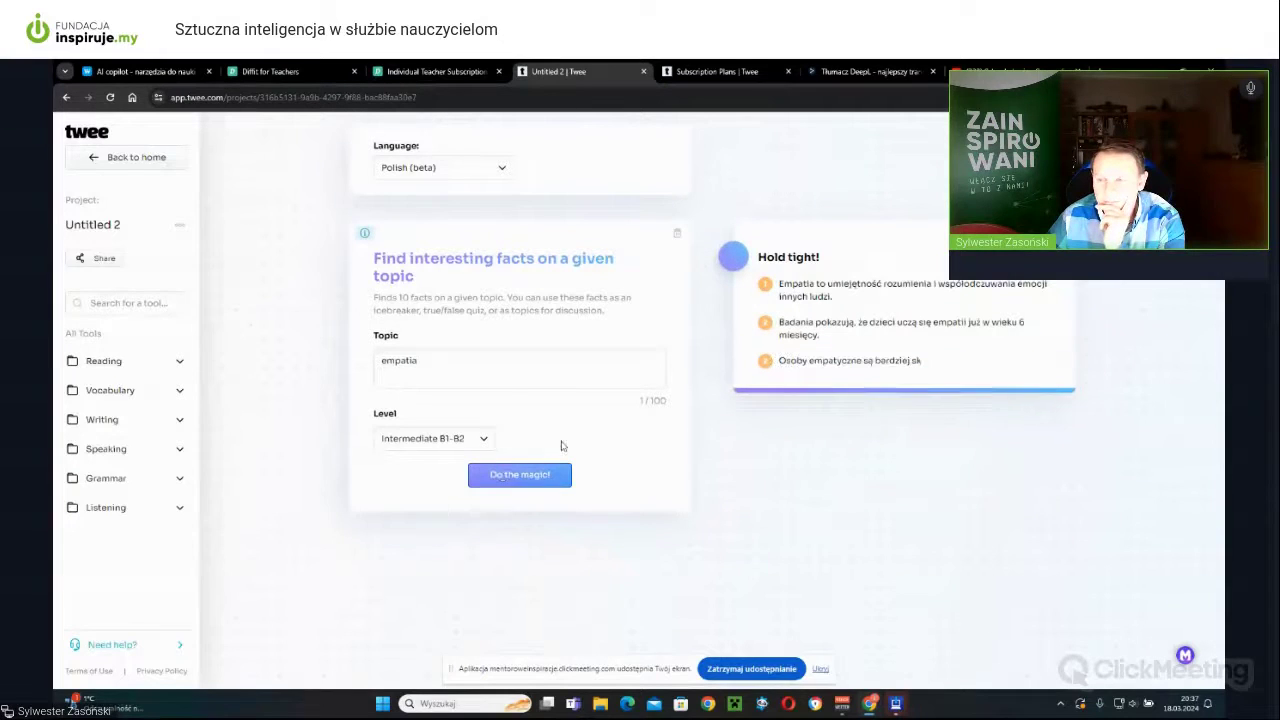
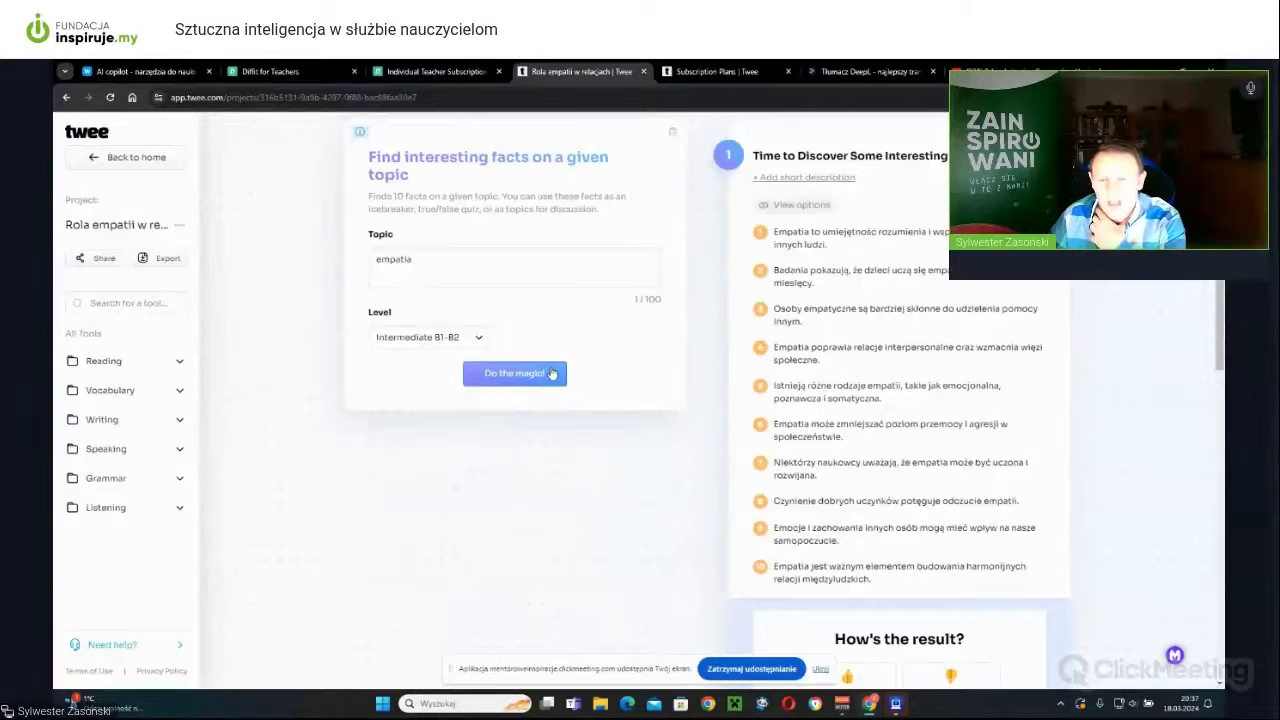
Set the level to Advanced C1-C2, regenerate the facts about "empatia" and look them over.
click(482, 340)
click(449, 377)
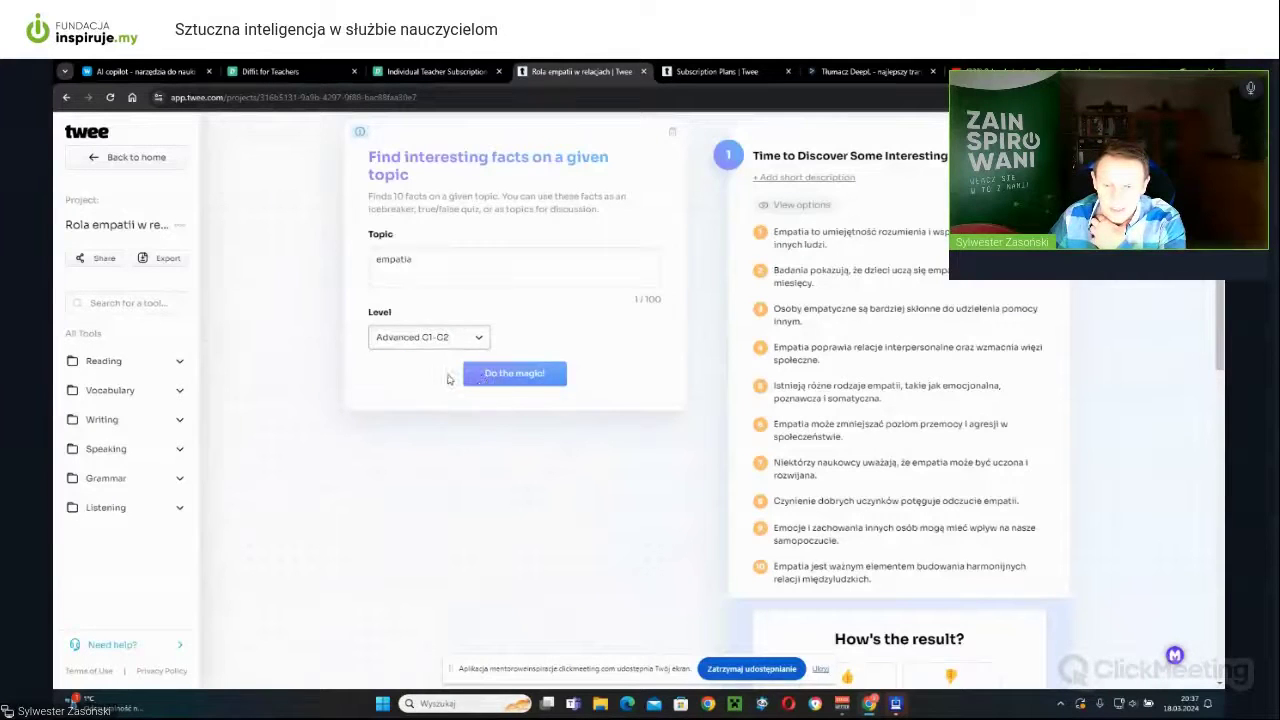
click(505, 373)
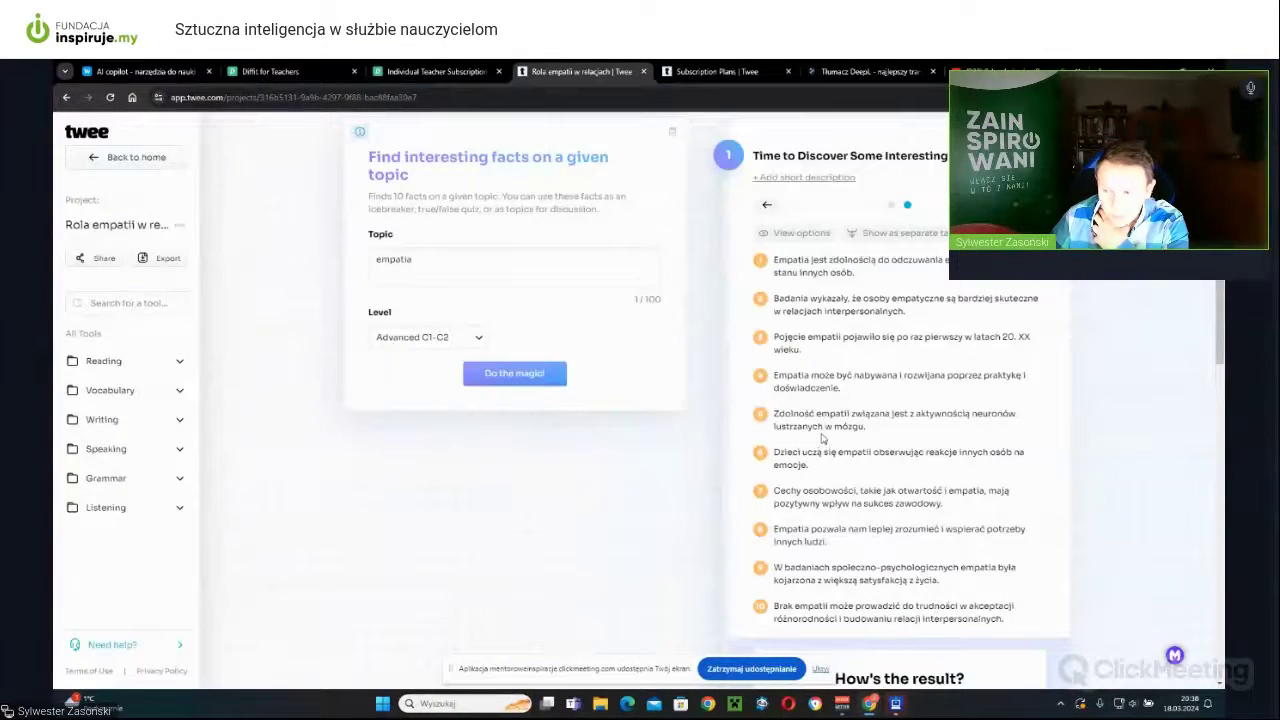
scroll(790, 400, down, 2)
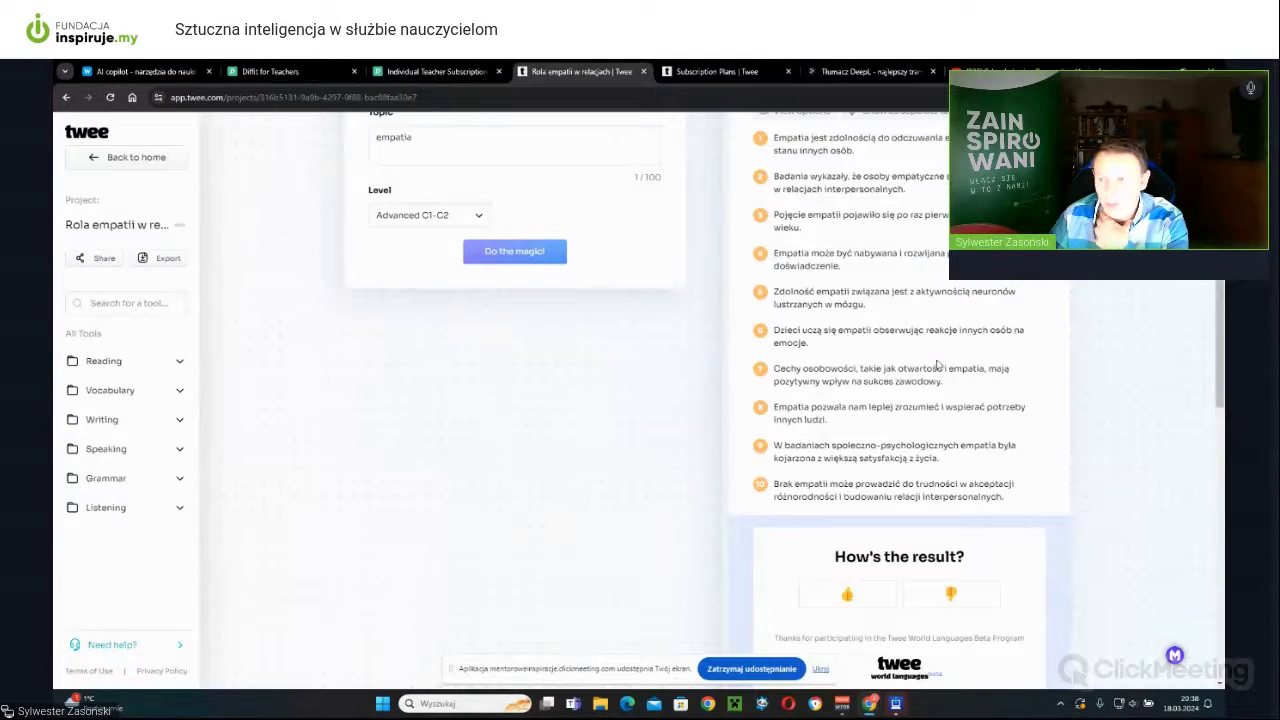
Switch to the YouTube browser tab, search Google for "kuoka" there and view several photos of the animal in the image results.
key(ctrl+Tab)
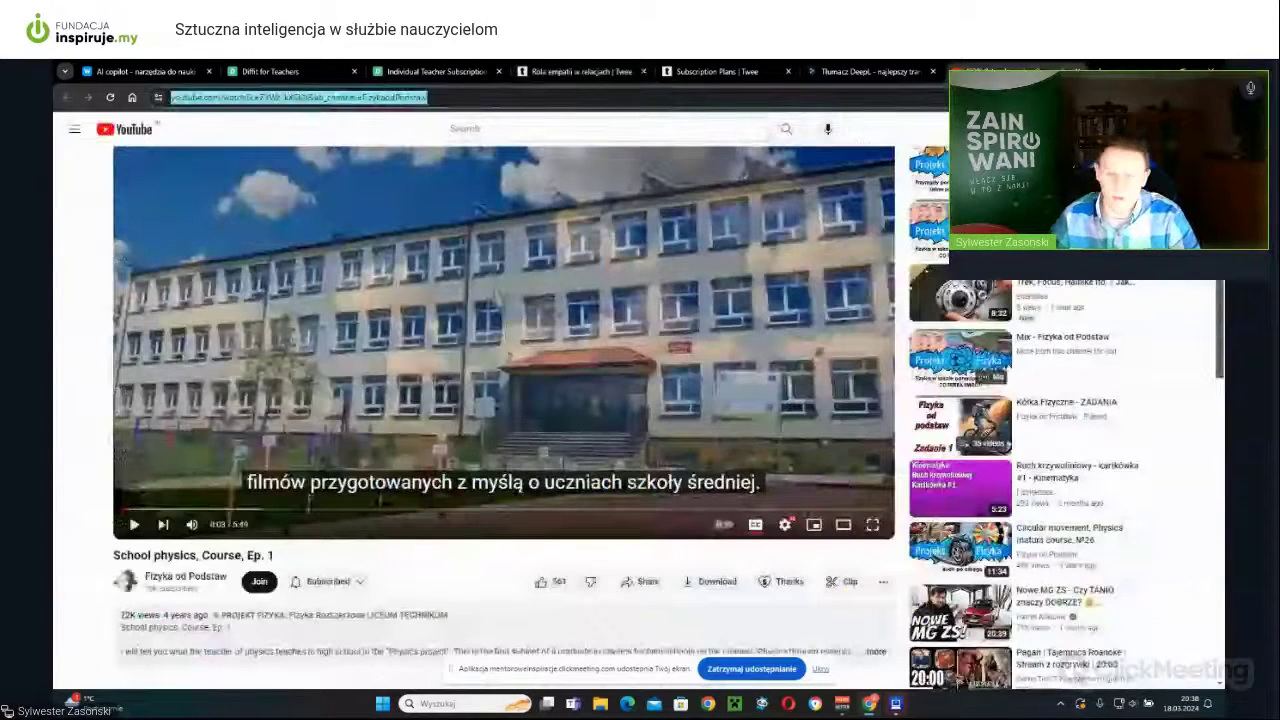
text(gemini)
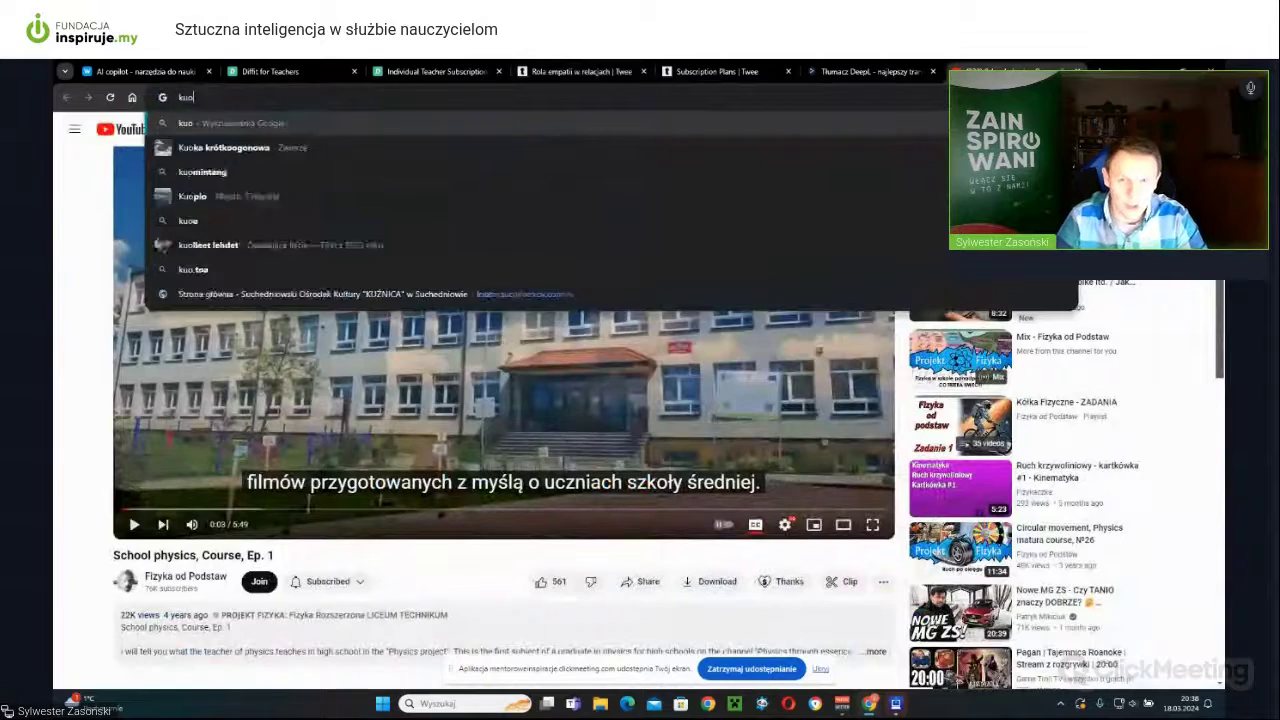
key(Return)
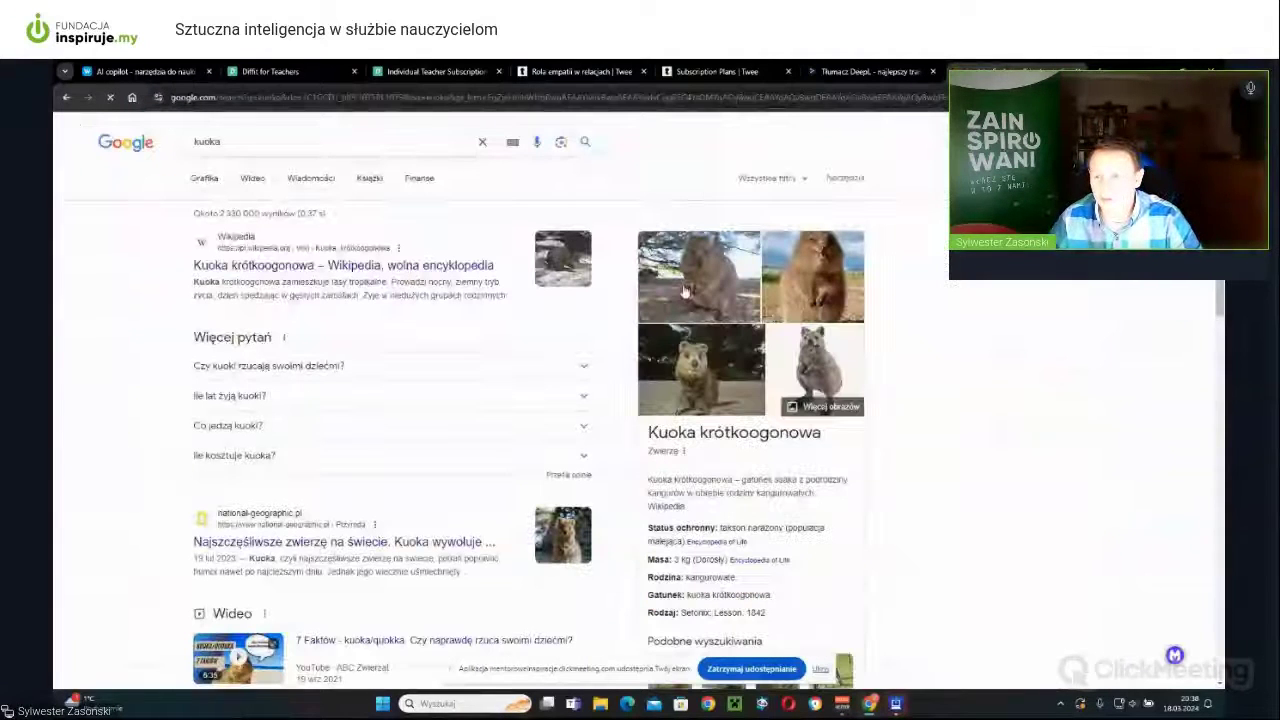
click(805, 257)
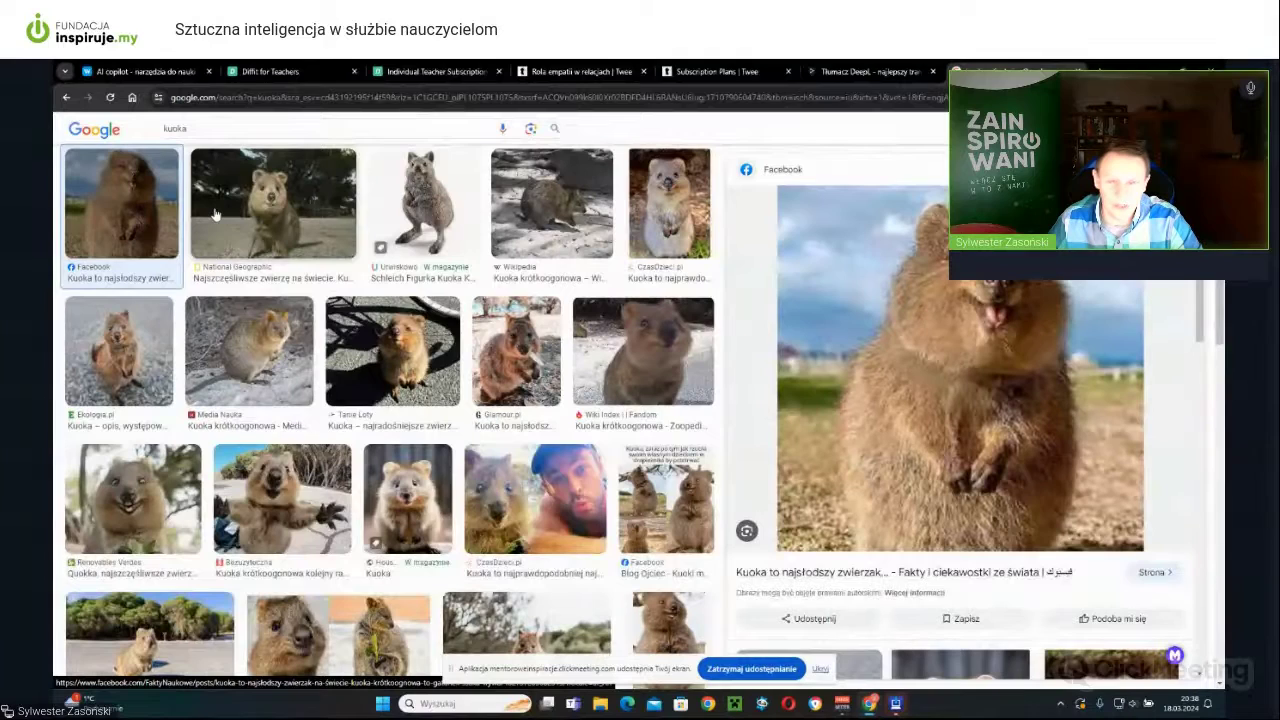
click(665, 230)
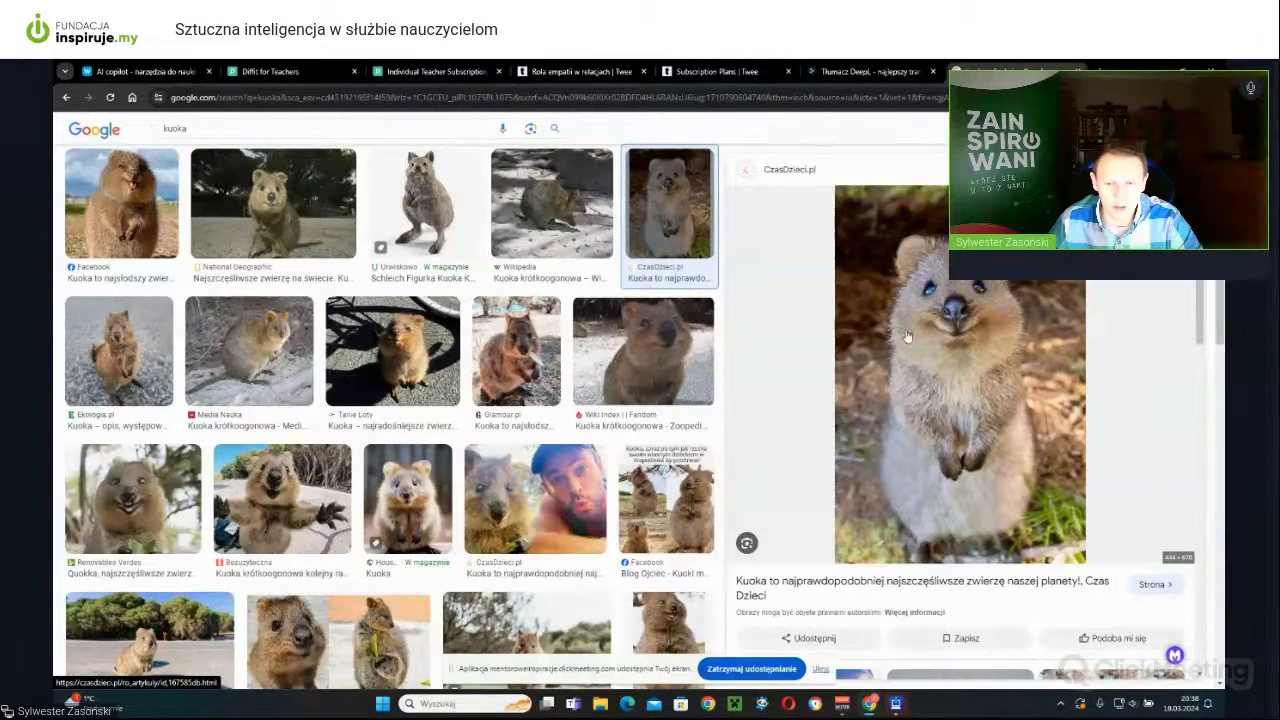
click(305, 485)
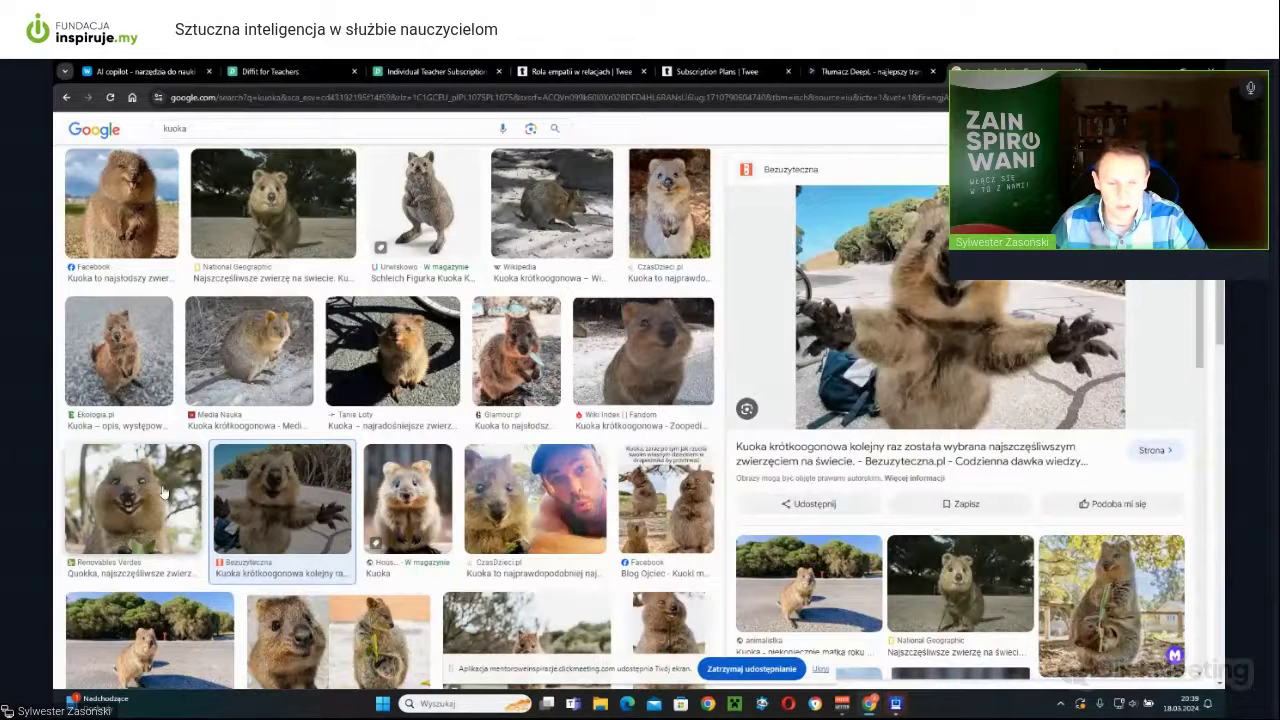
scroll(170, 500, down, 1)
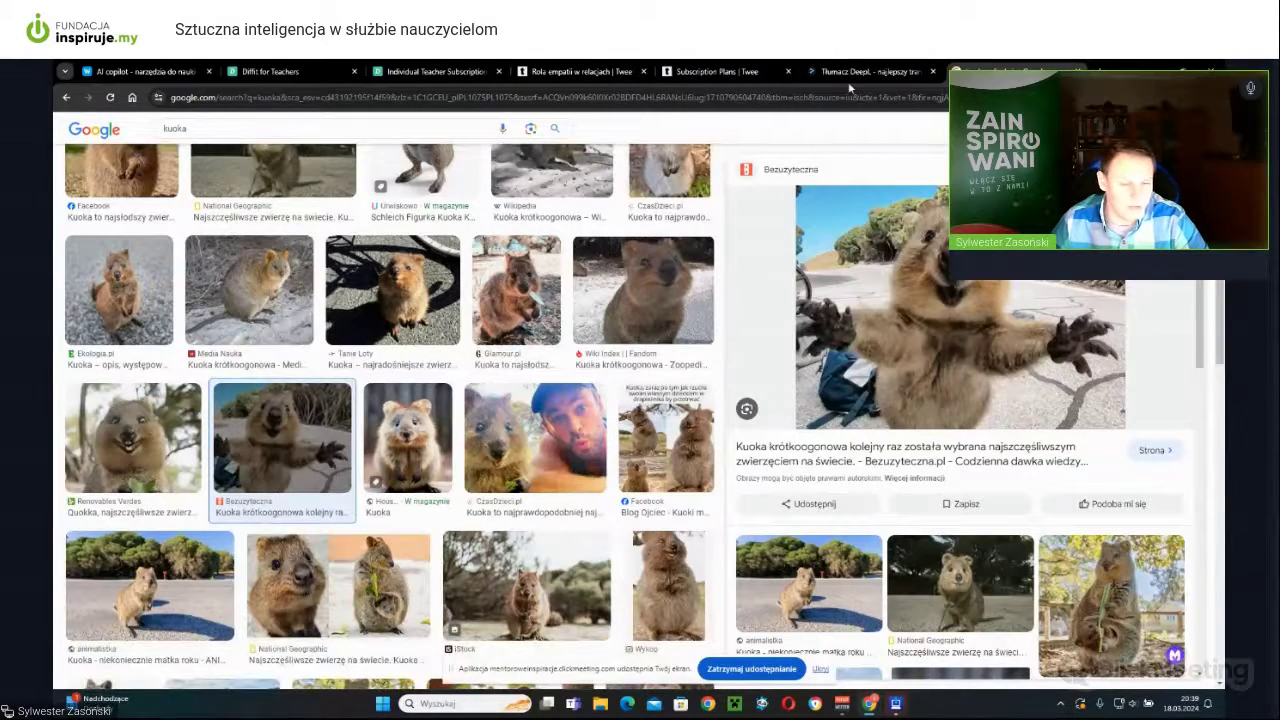
Switch back to the Twee tab and generate interesting facts on the topic "kuoka" at the Advanced C1-C2 level.
click(596, 75)
drag(502, 134, 320, 137)
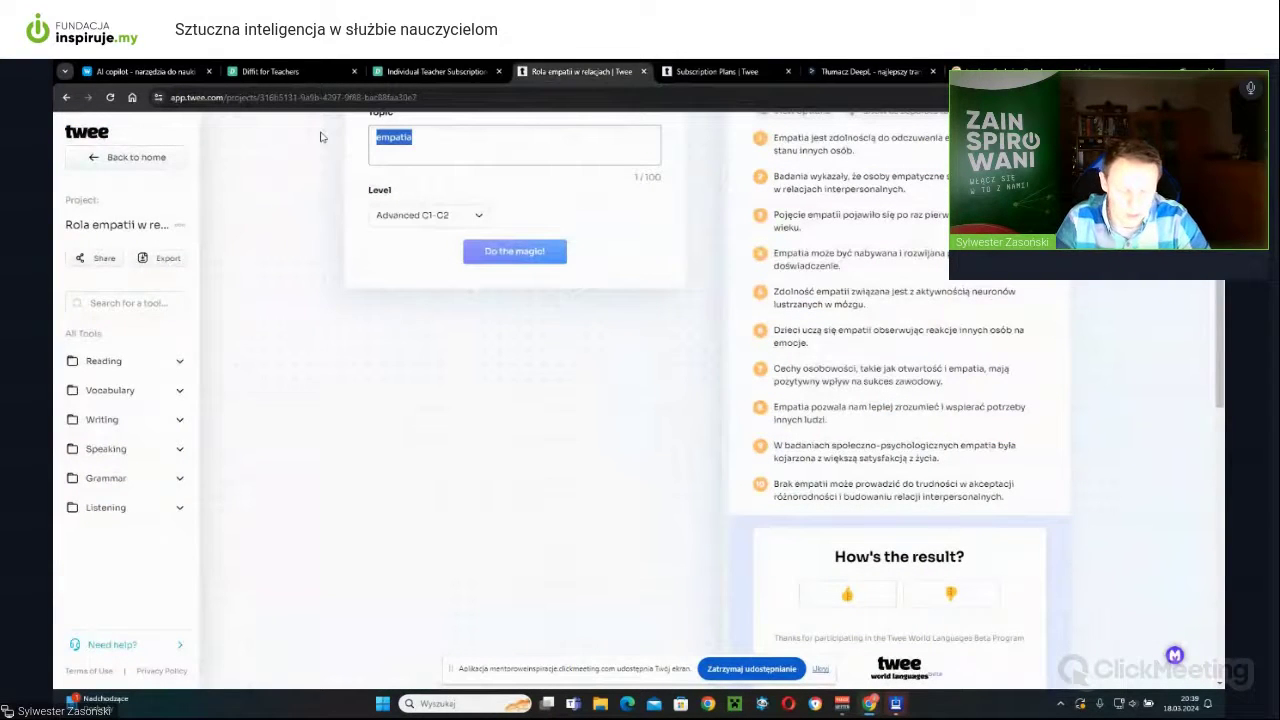
text(k)
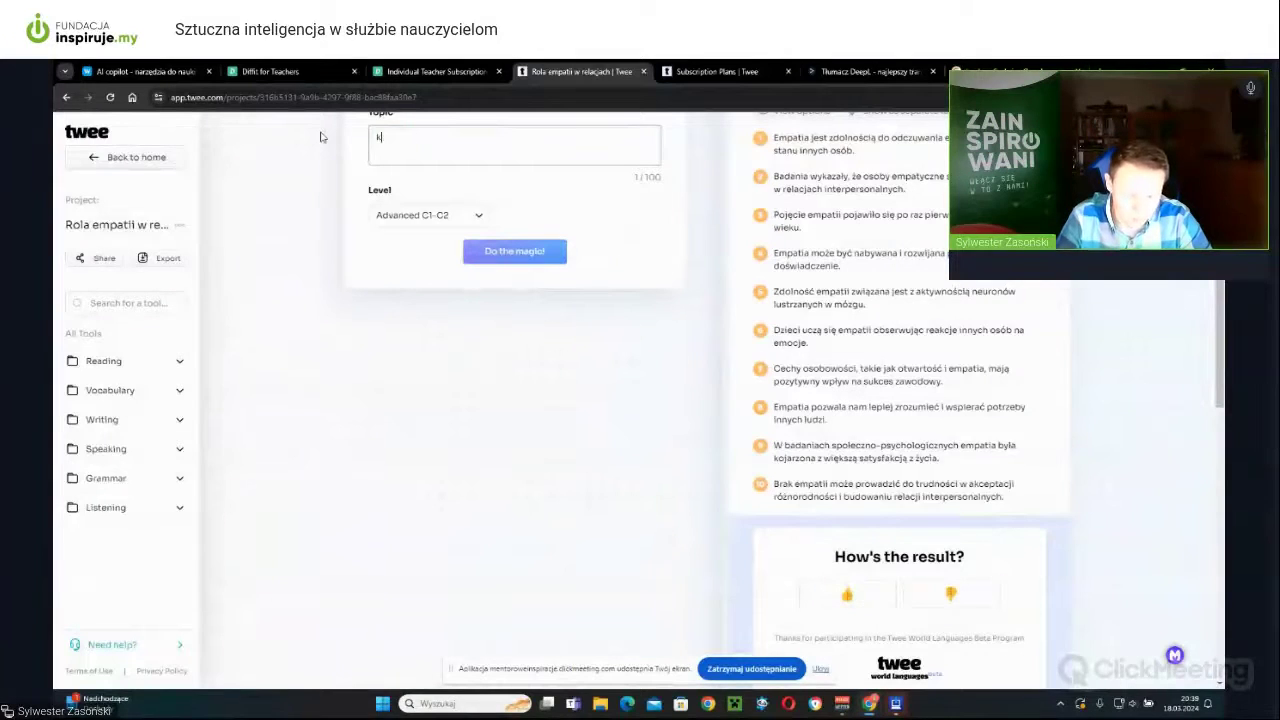
text(ucka)
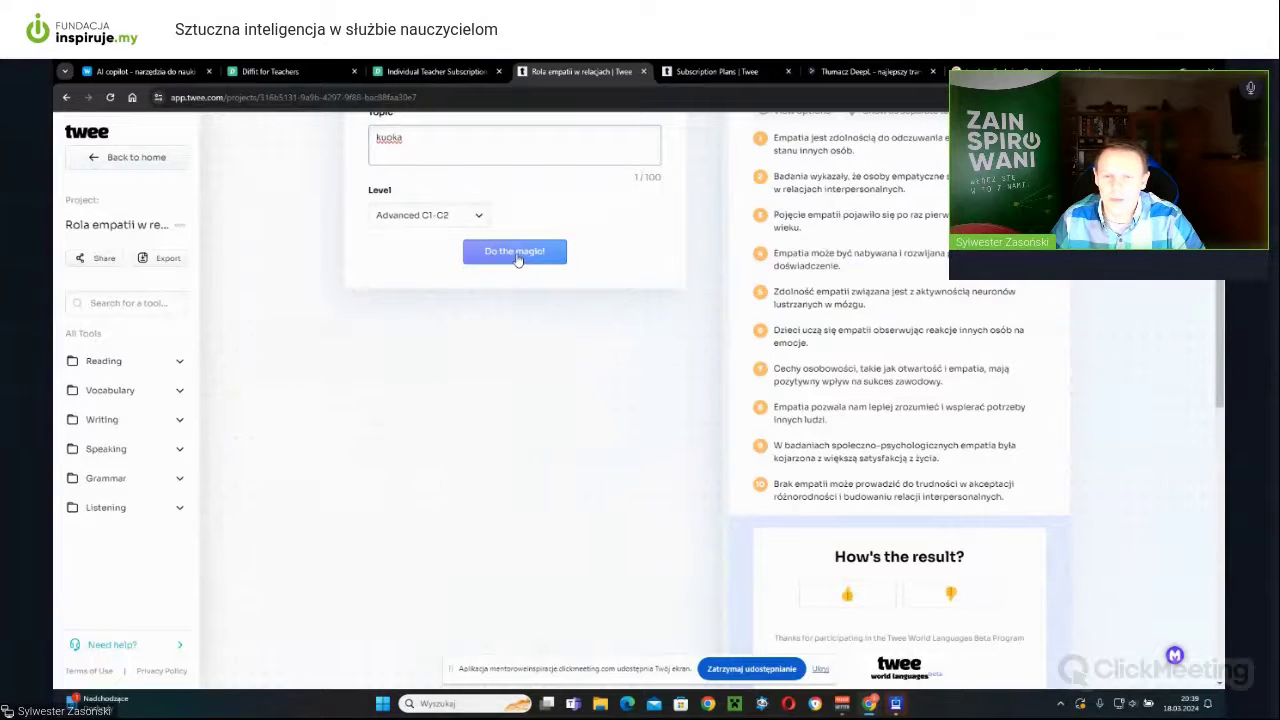
click(516, 254)
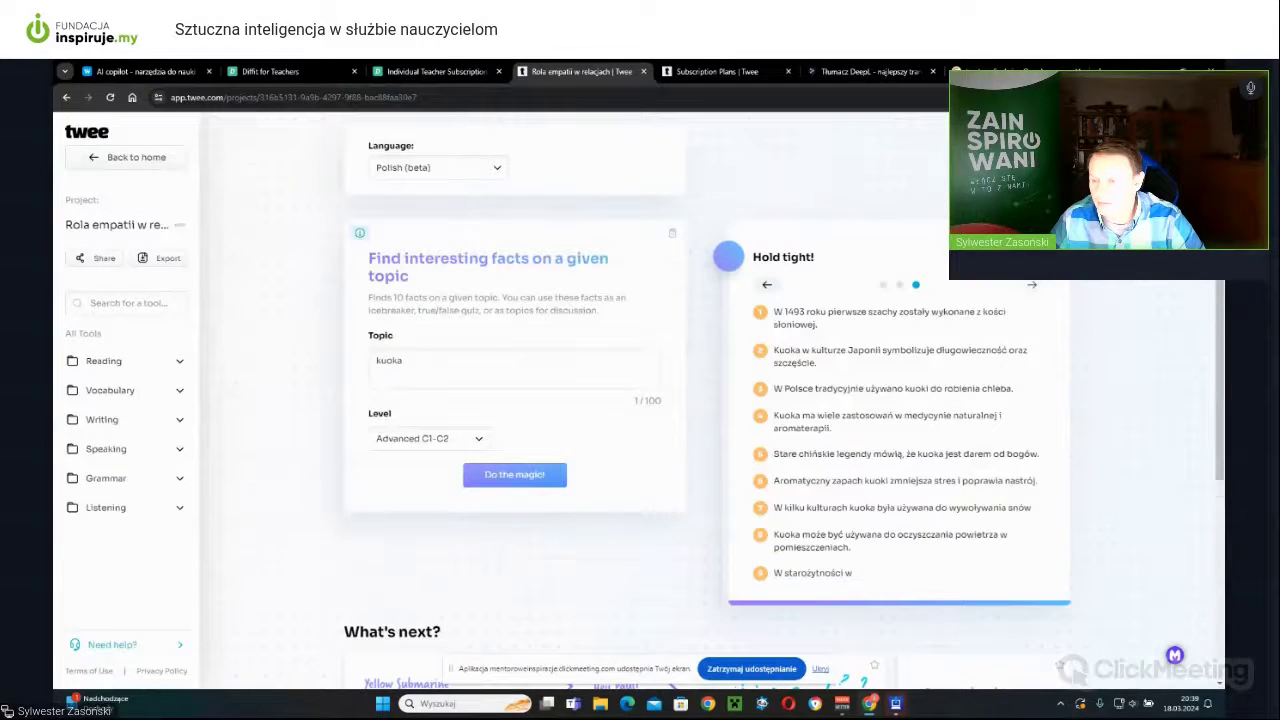
scroll(640, 400, down, 1)
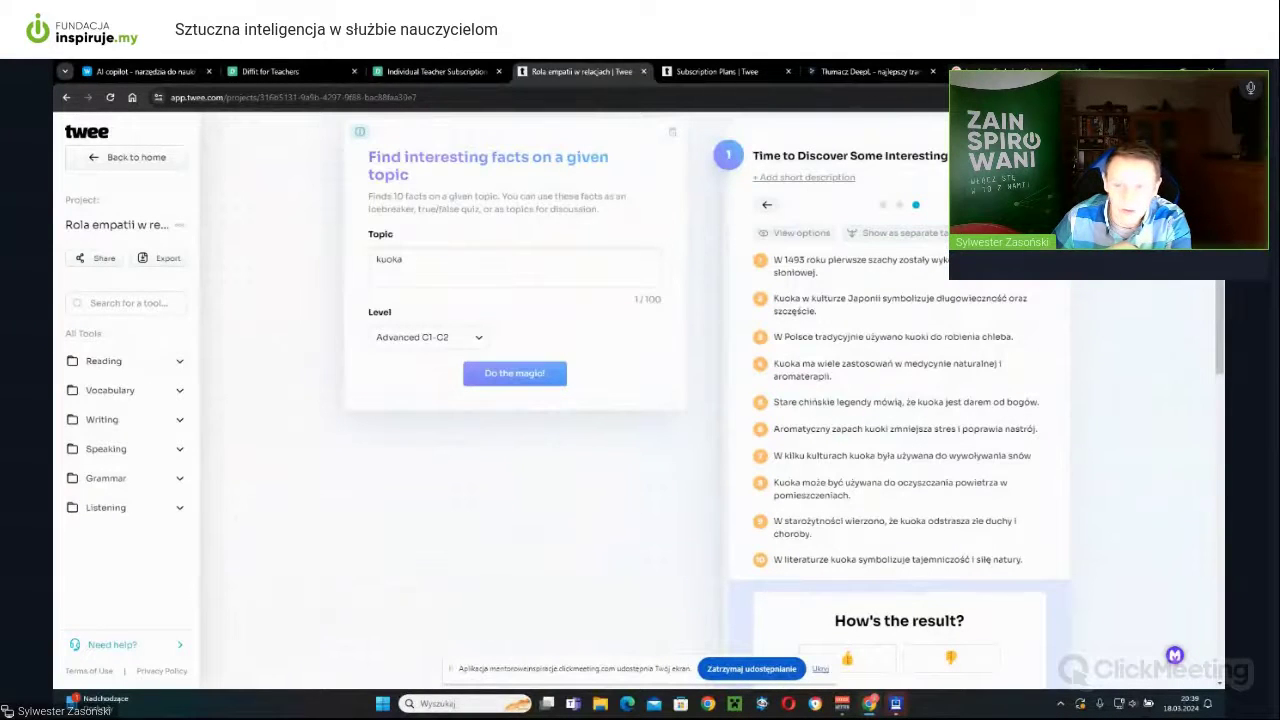
Extend the topic to "zwierzę kuoka" and regenerate the interesting facts.
click(440, 258)
key(Home)
text(zwie)
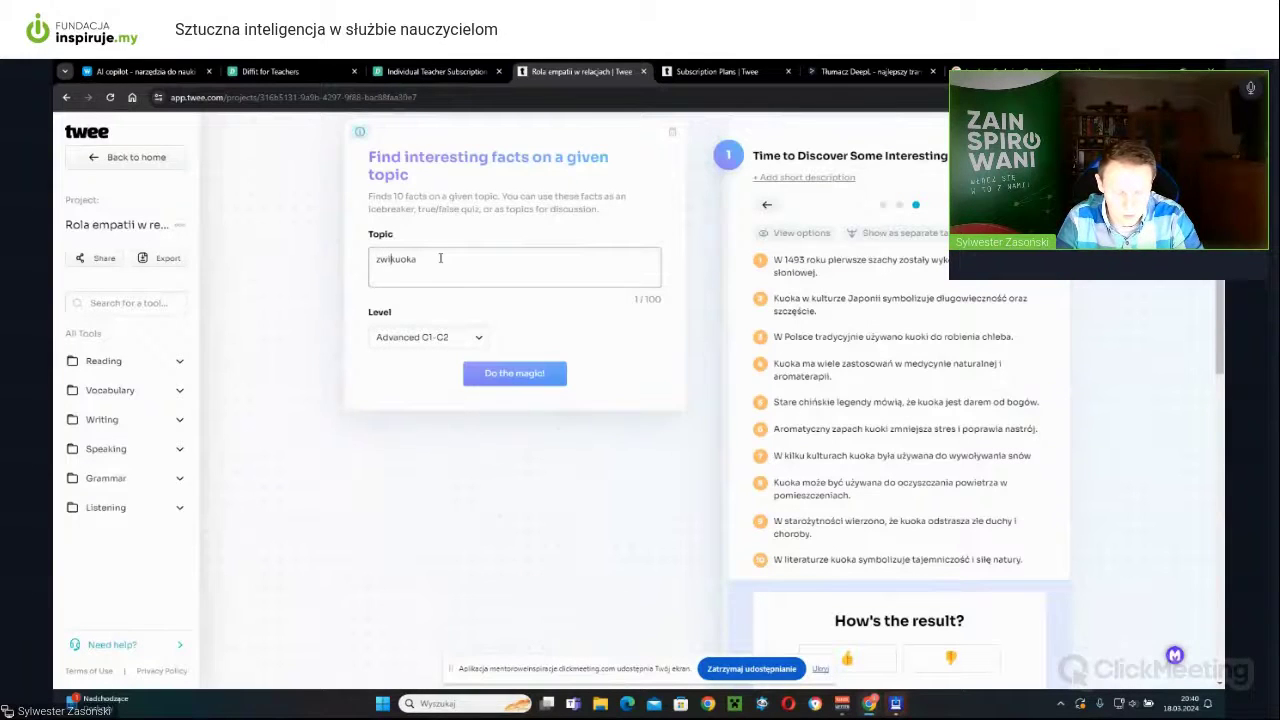
text(rz)
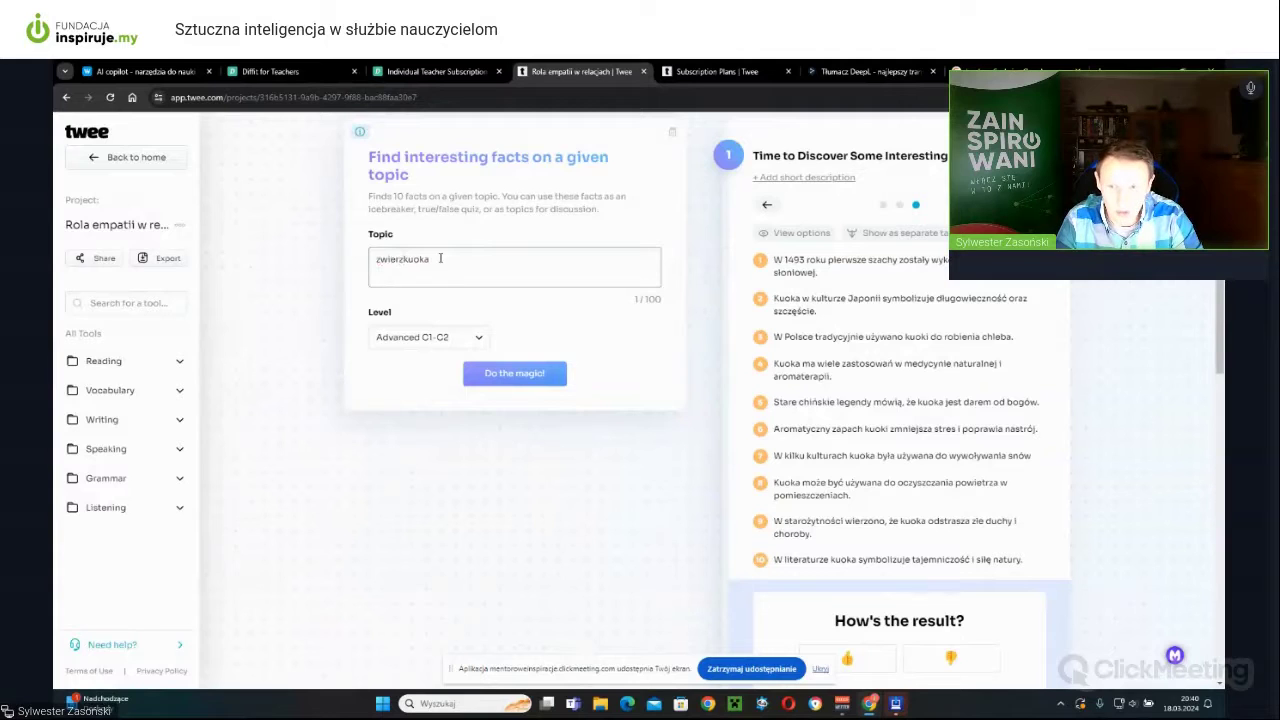
text(e)
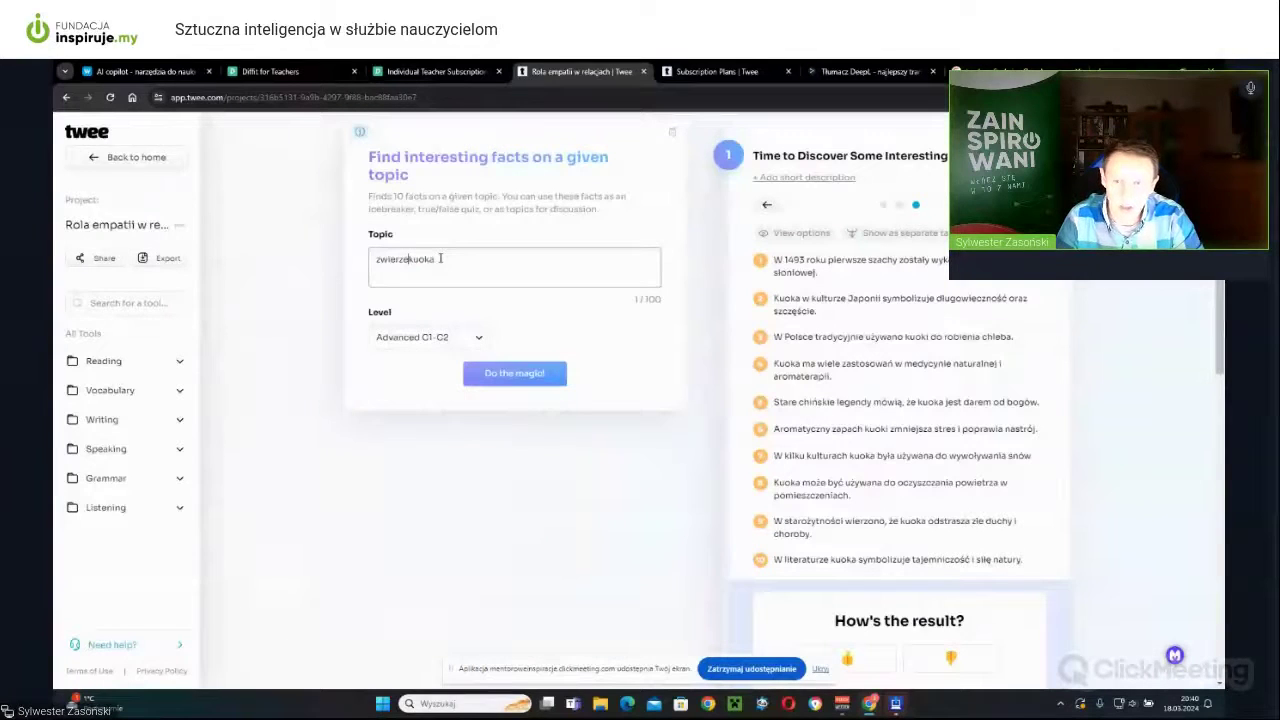
key(Return)
key(BackSpace)
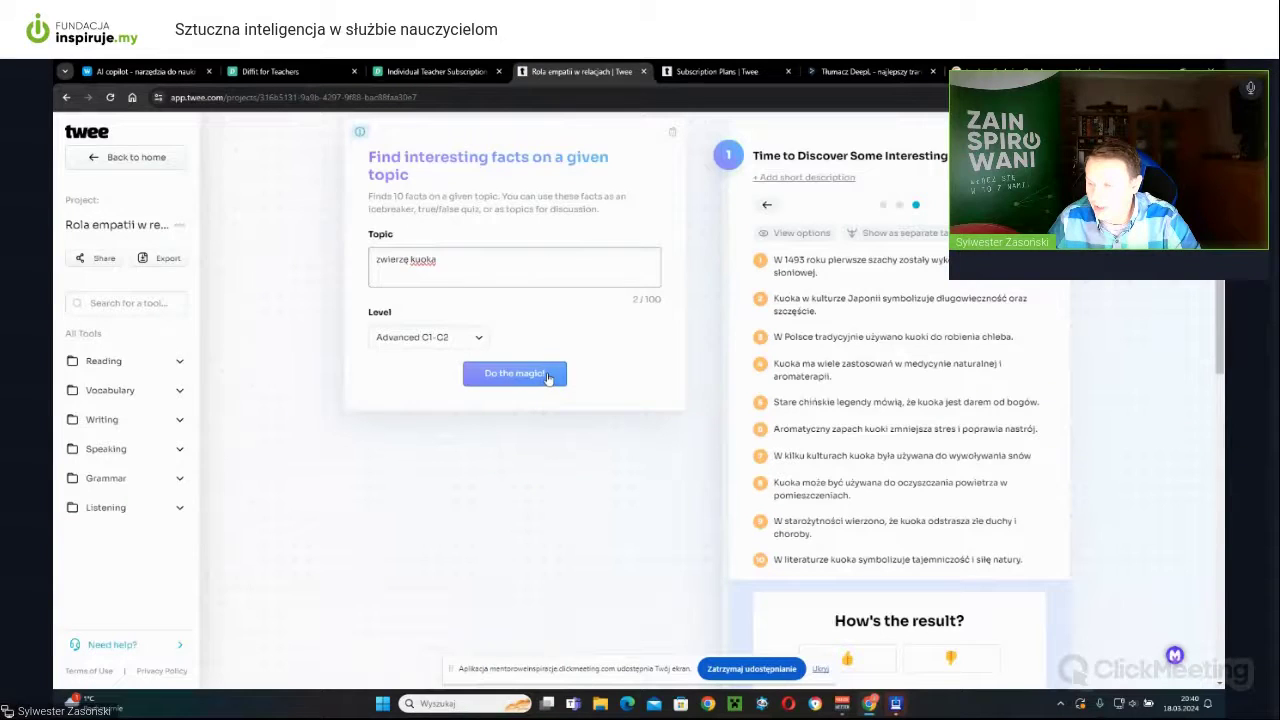
click(548, 377)
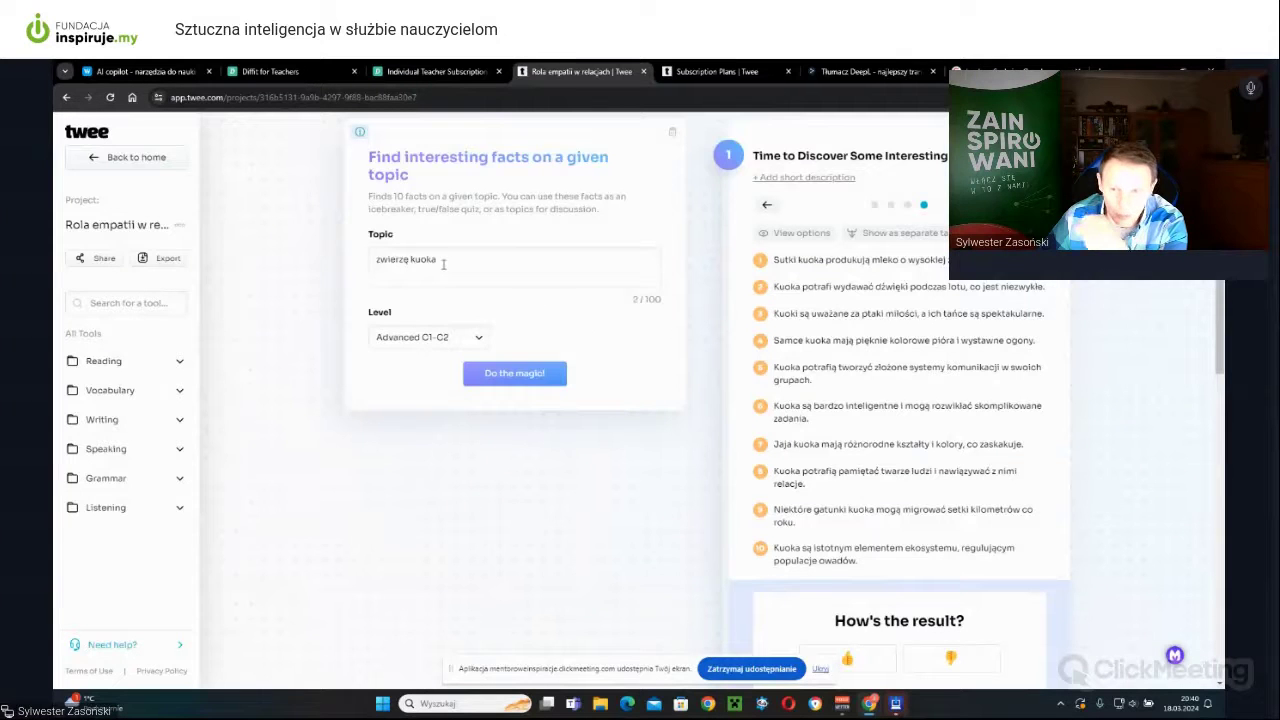
Replace the topic with "quokka" and regenerate the interesting facts.
drag(443, 264, 340, 274)
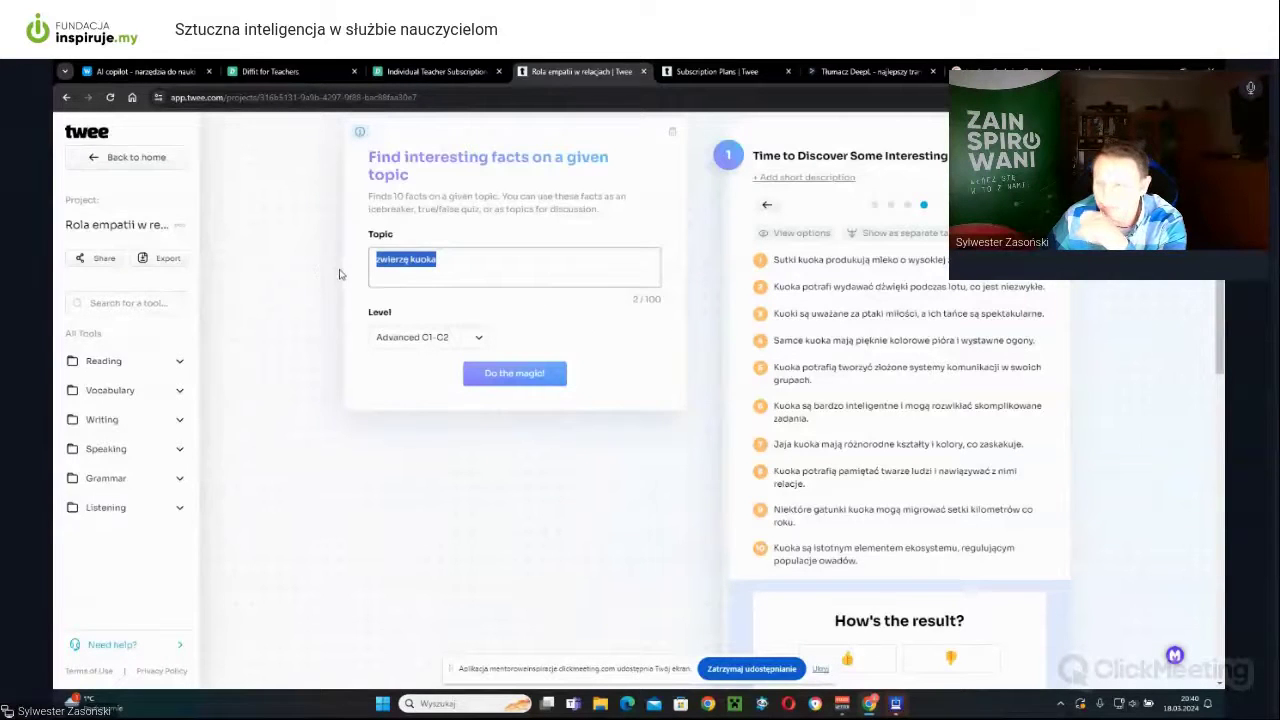
scroll(530, 230, up, 1)
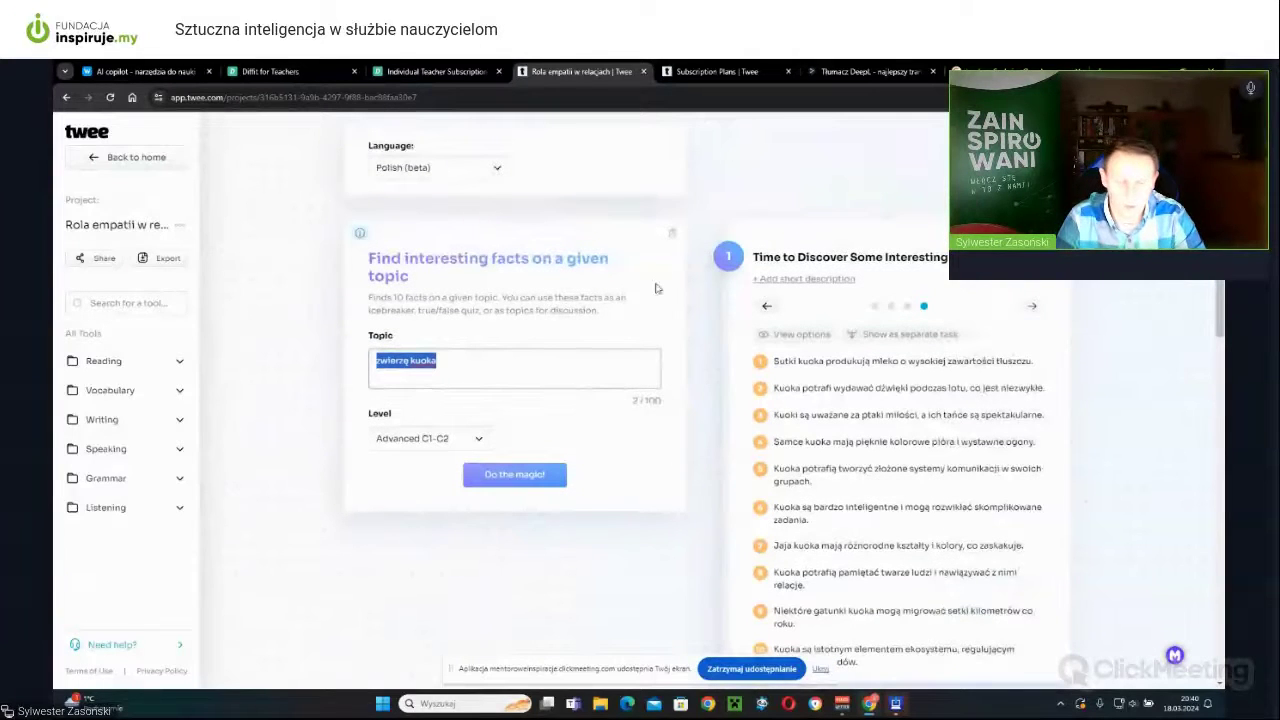
text(quokka)
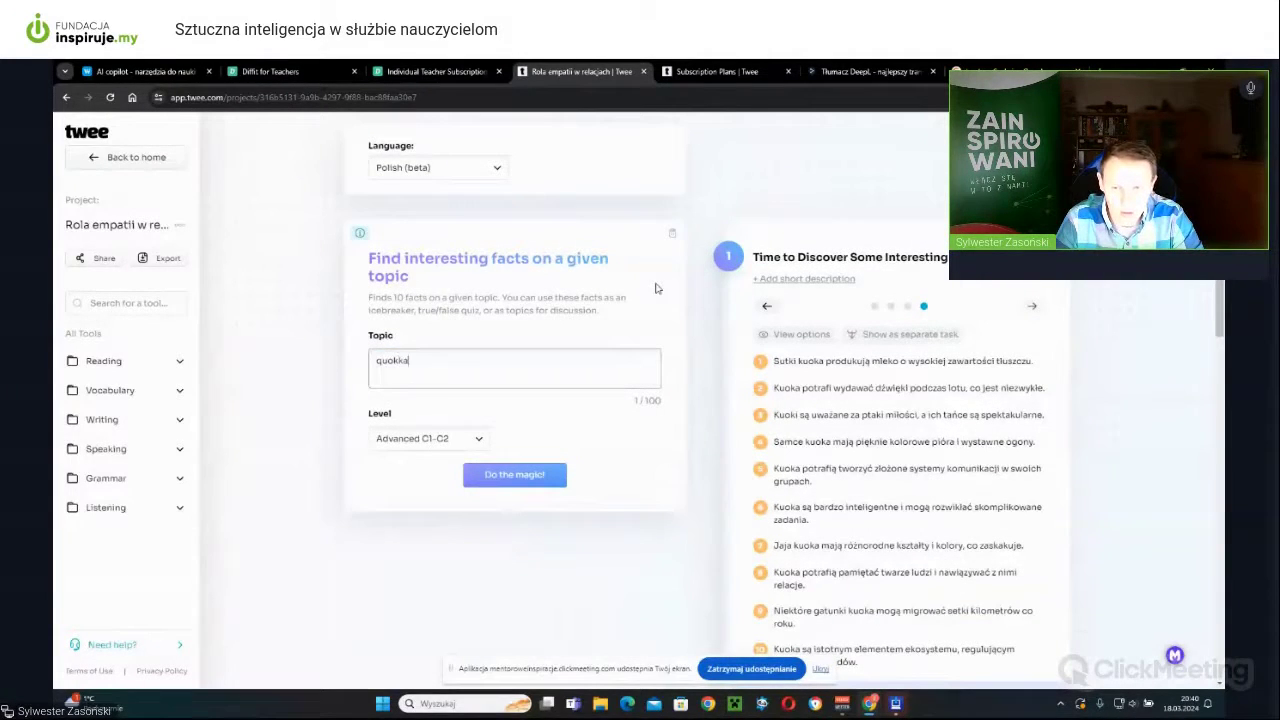
click(546, 467)
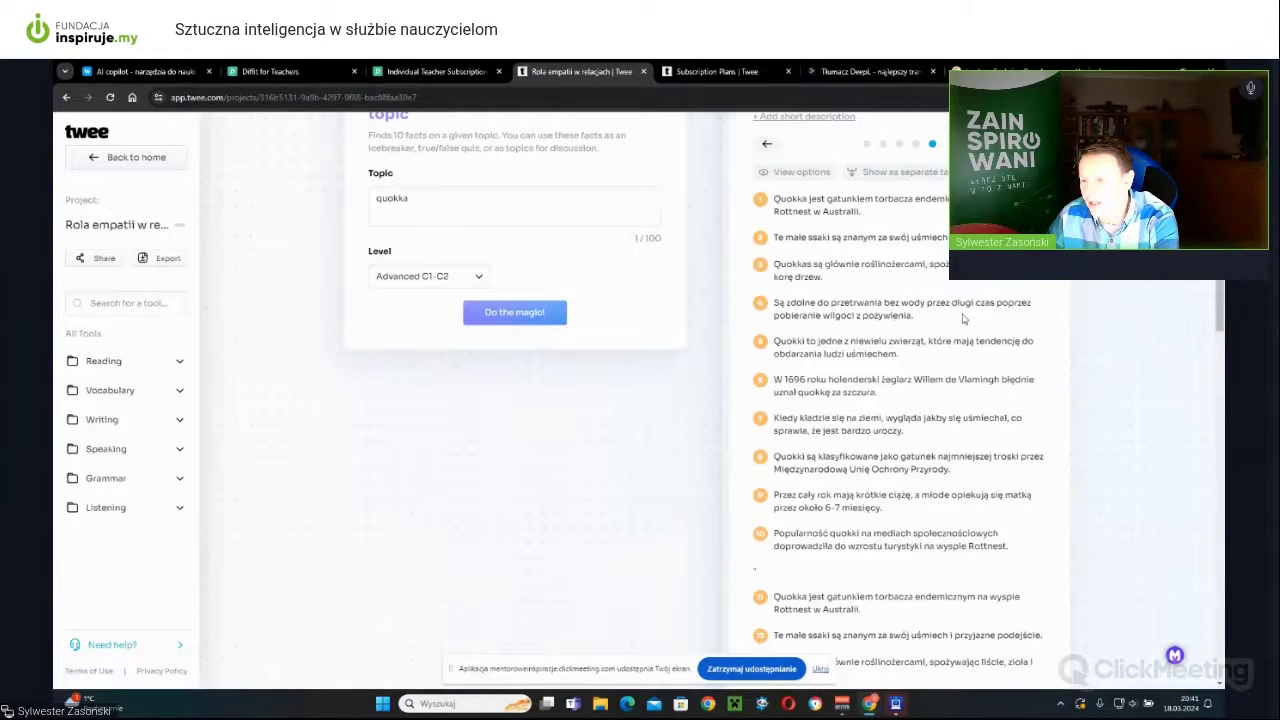
Read through the generated quokka facts, checking the smile, Dutch sailor, conservation and pregnancy items and the rest of the list.
scroll(900, 300, down, 1)
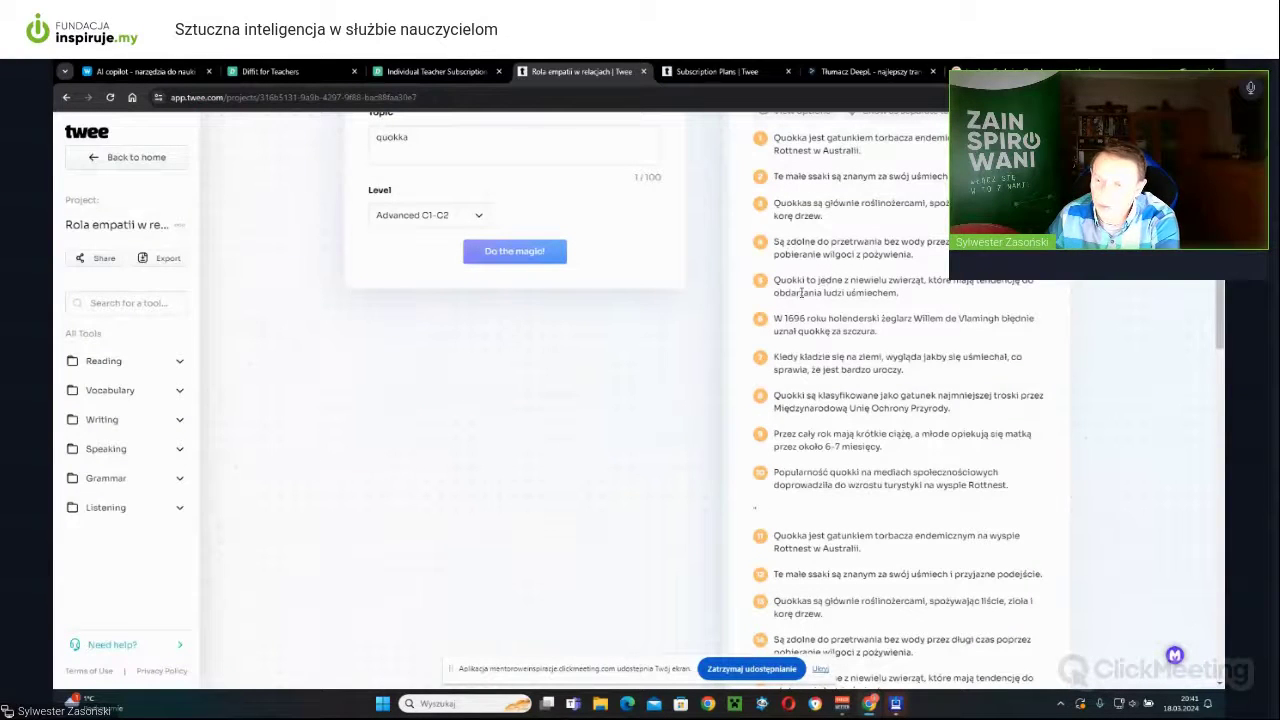
drag(801, 293, 867, 293)
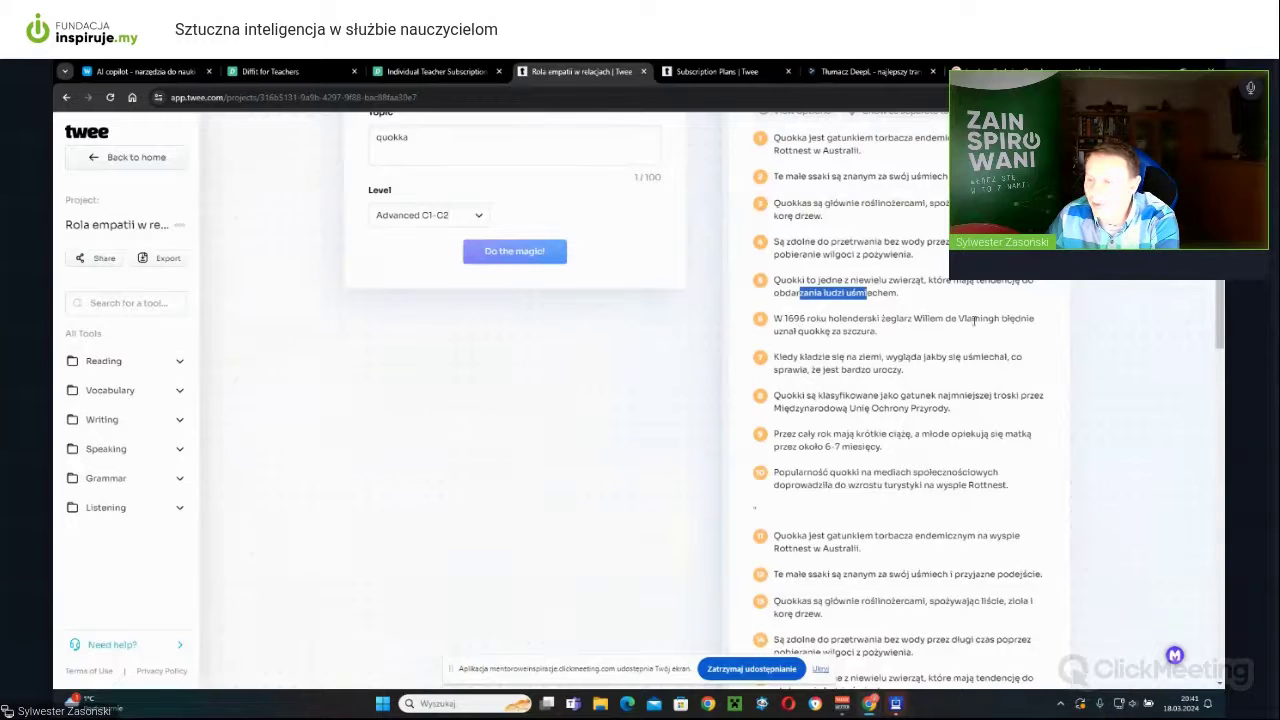
drag(913, 318, 1000, 318)
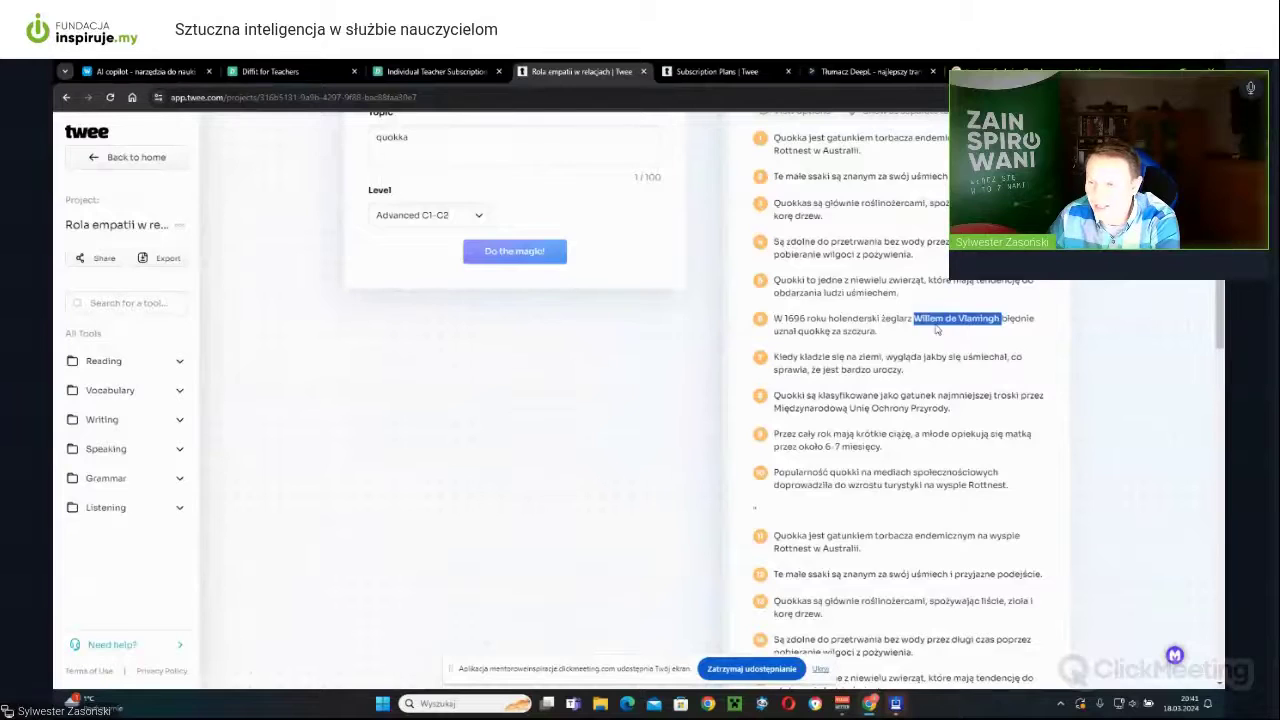
scroll(936, 328, down, 1)
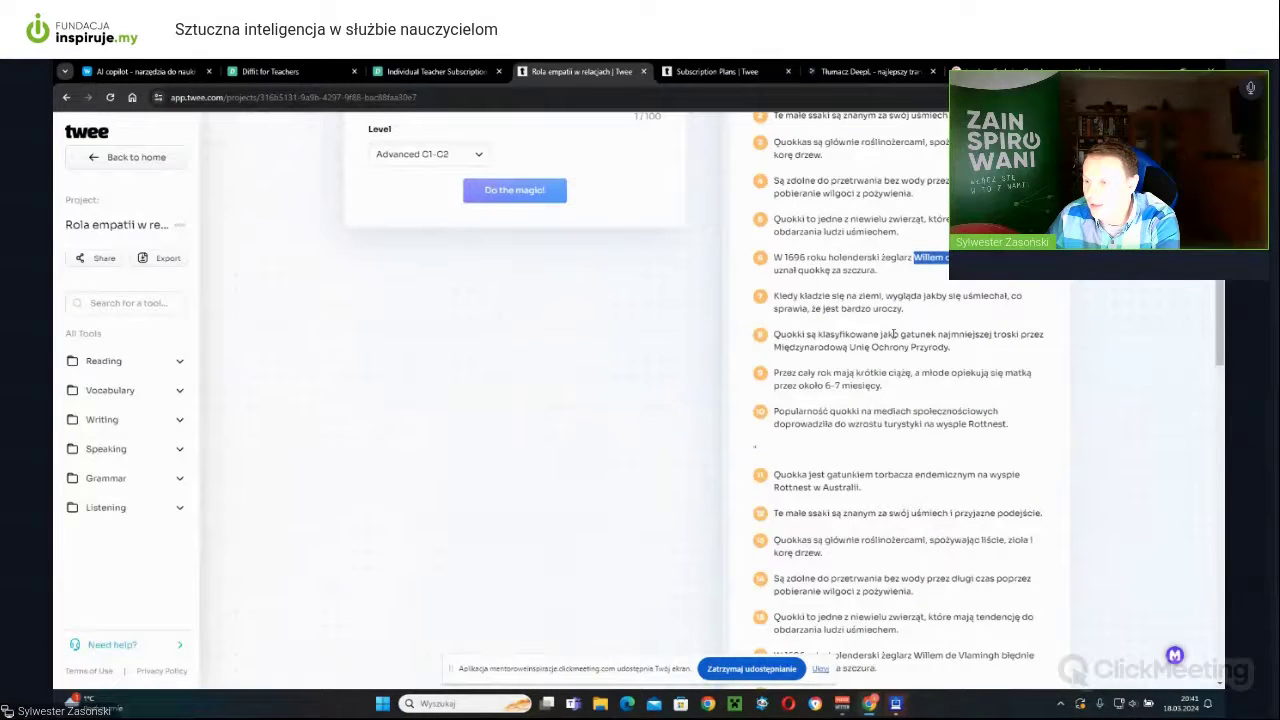
drag(809, 335, 1005, 345)
drag(799, 375, 1009, 386)
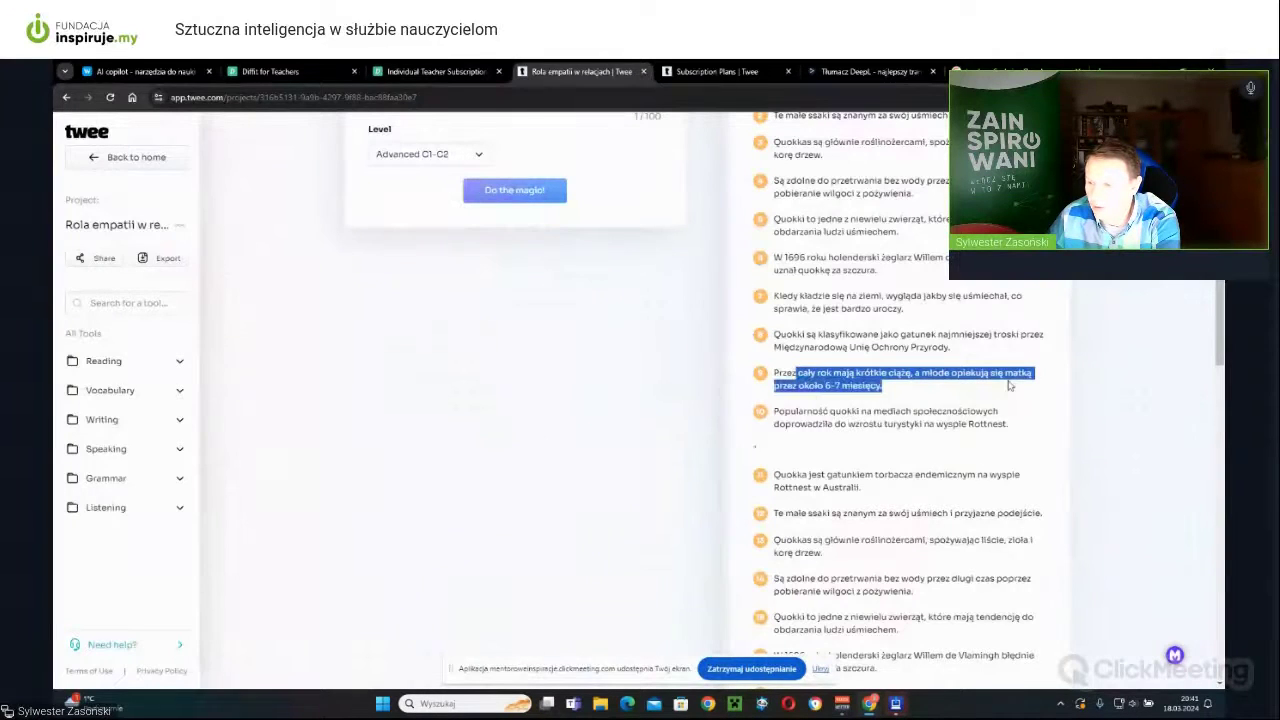
click(955, 388)
scroll(950, 382, down, 2)
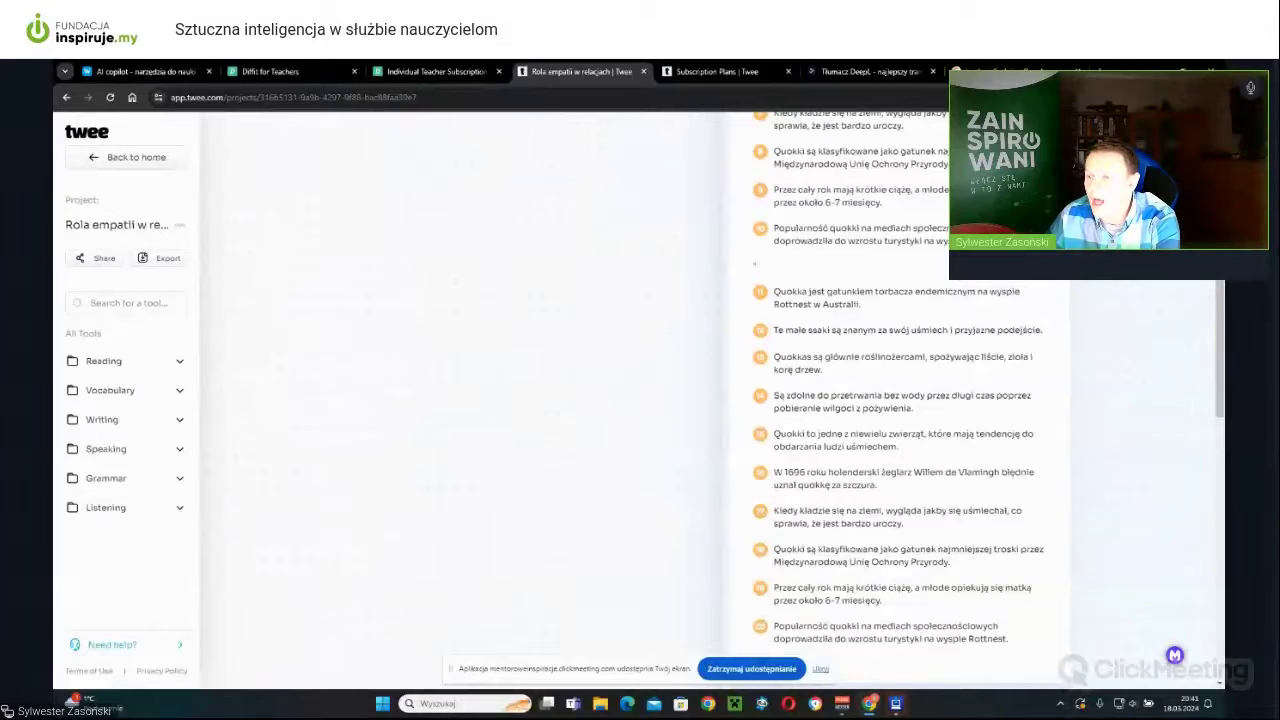
scroll(701, 325, down, 2)
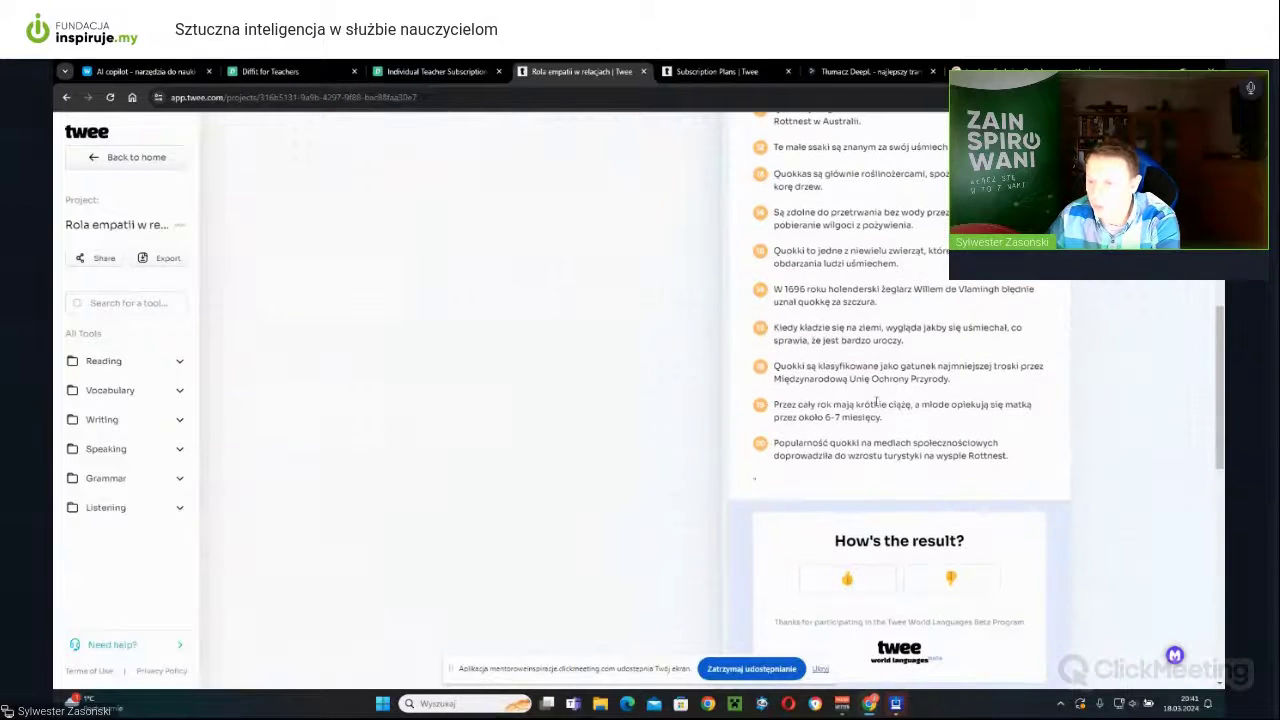
scroll(852, 393, up, 3)
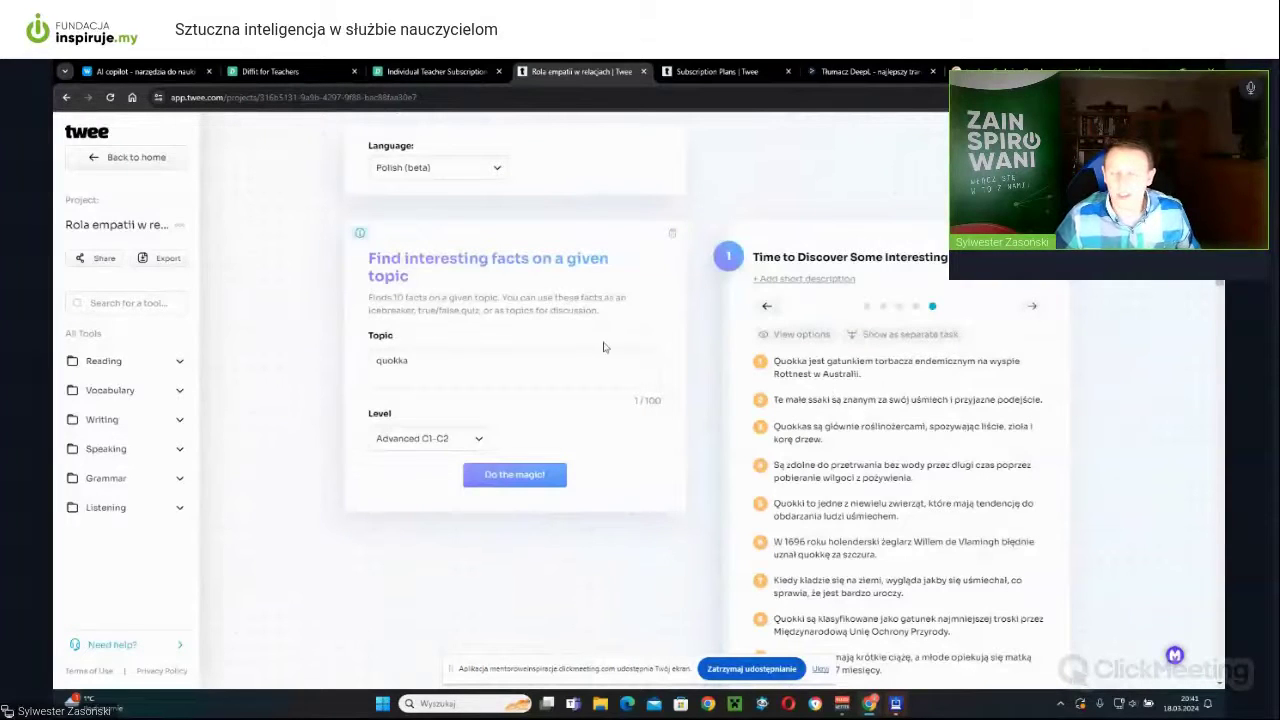
Return to the home page and look through the tool categories as far as Ideas for homework.
click(170, 163)
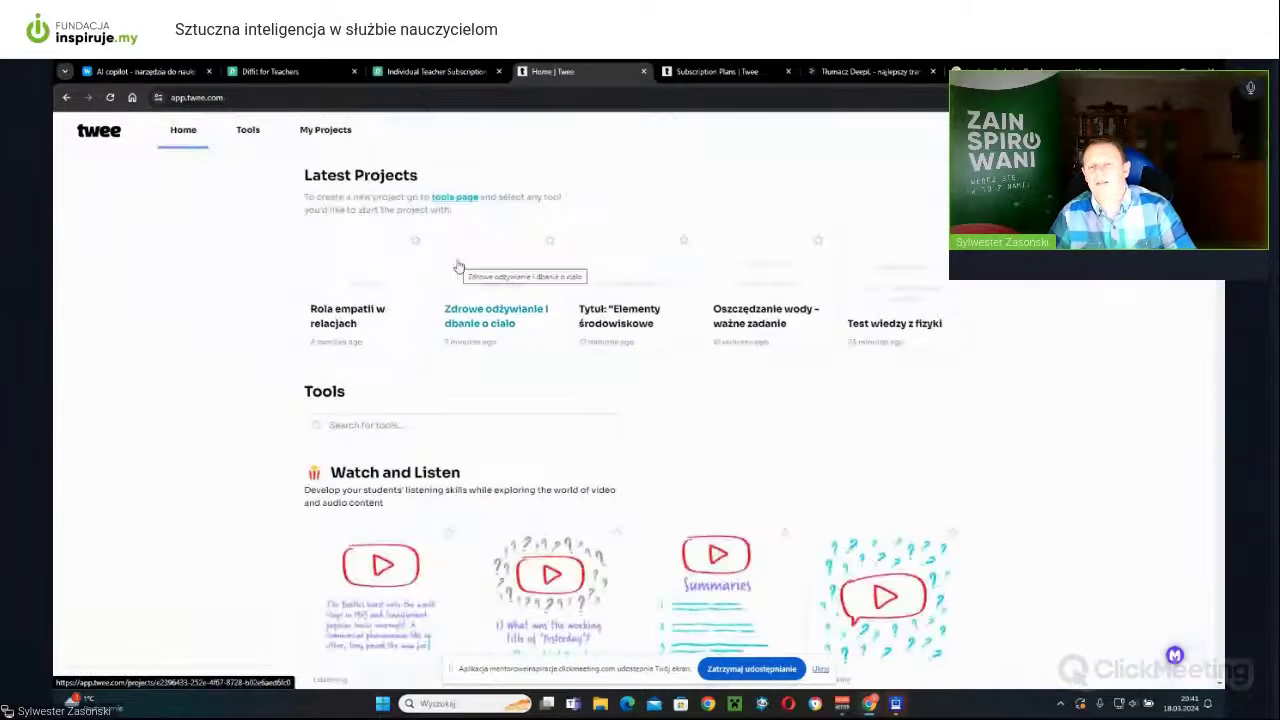
scroll(477, 270, down, 5)
scroll(477, 270, down, 10)
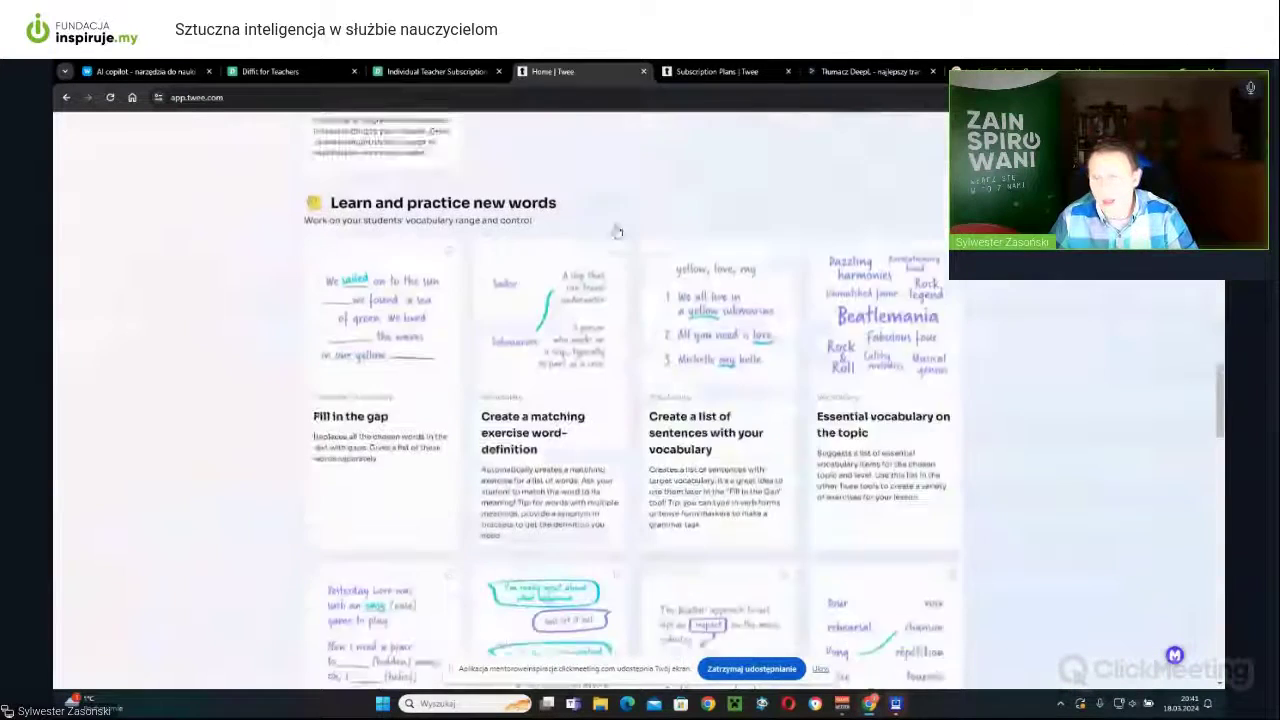
scroll(686, 267, down, 8)
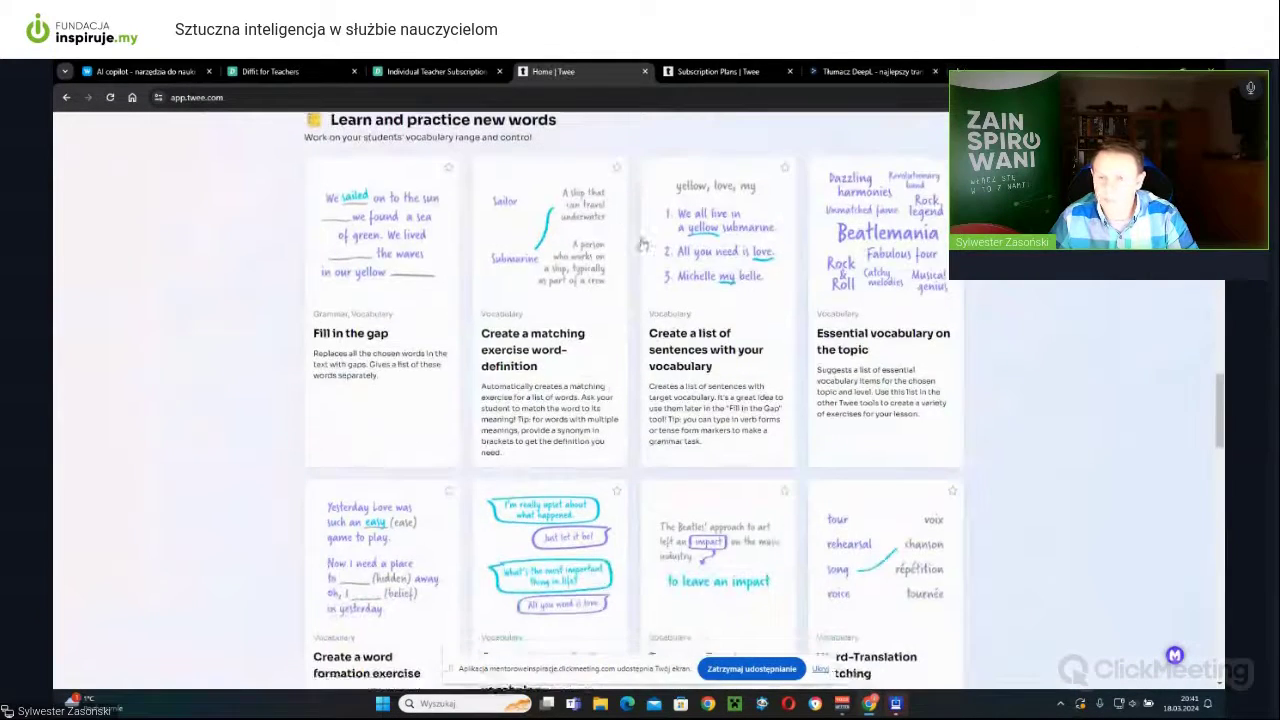
scroll(686, 267, down, 10)
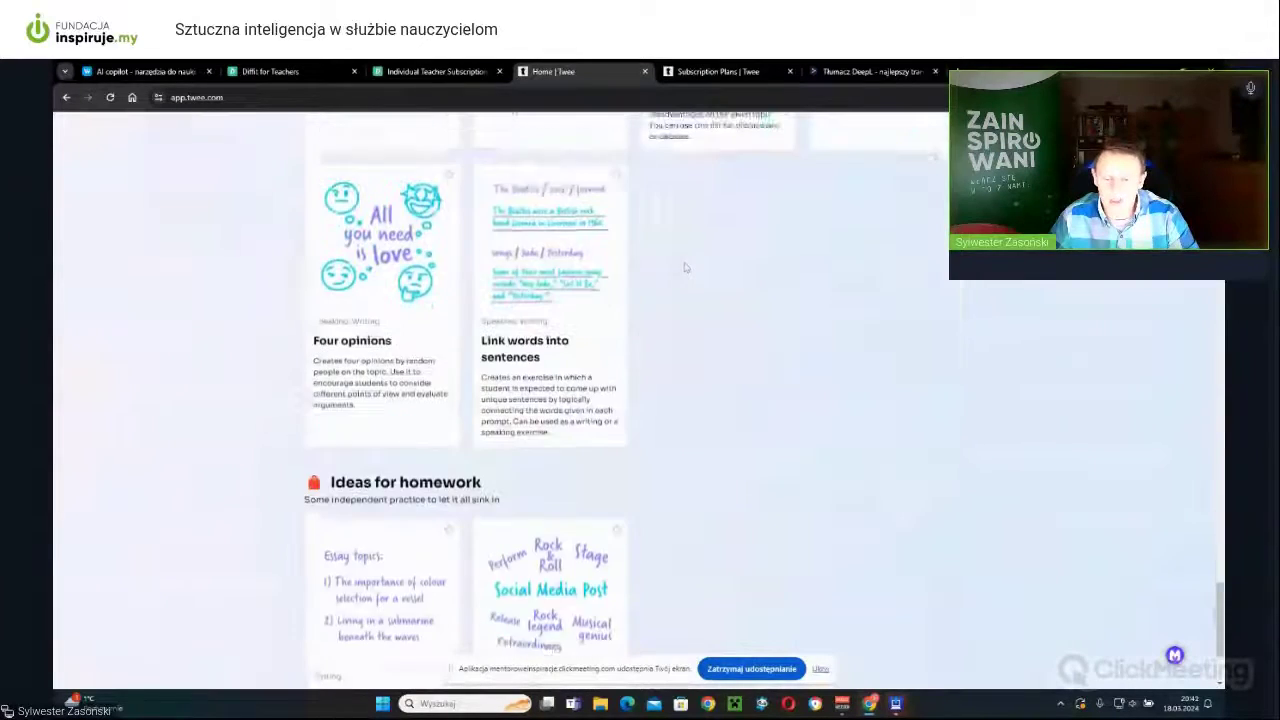
scroll(686, 281, up, 5)
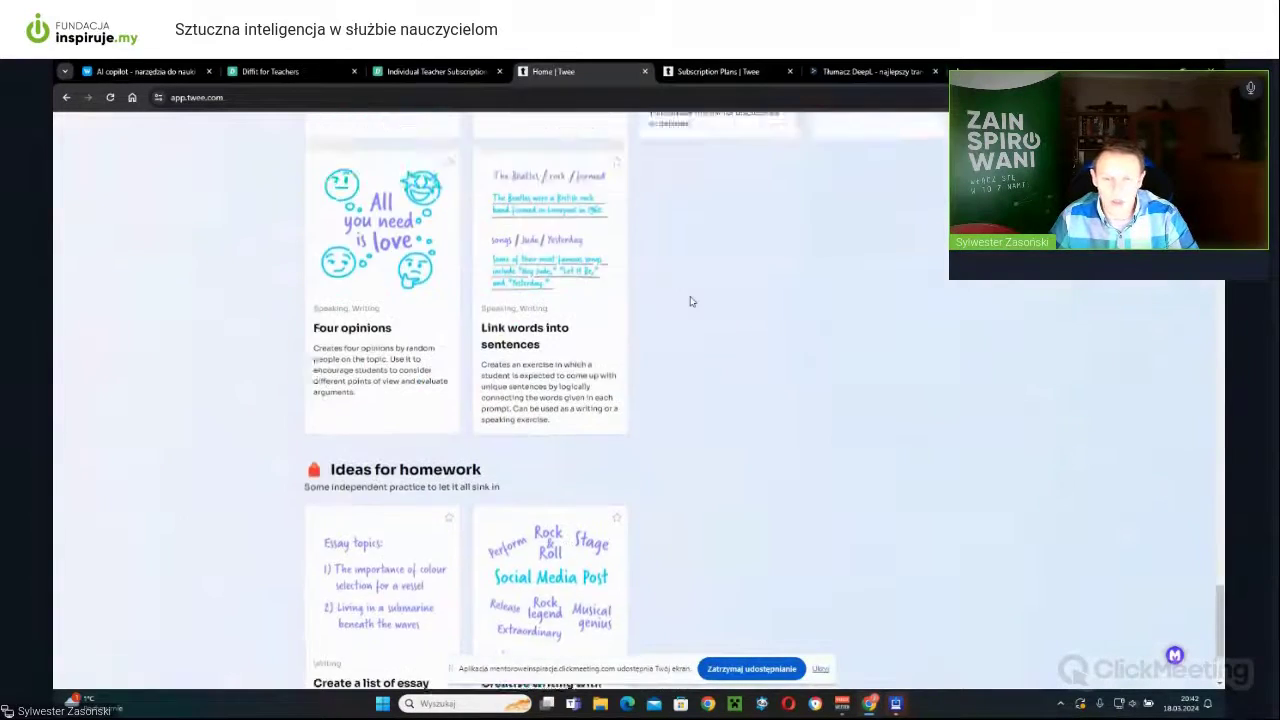
scroll(688, 300, down, 5)
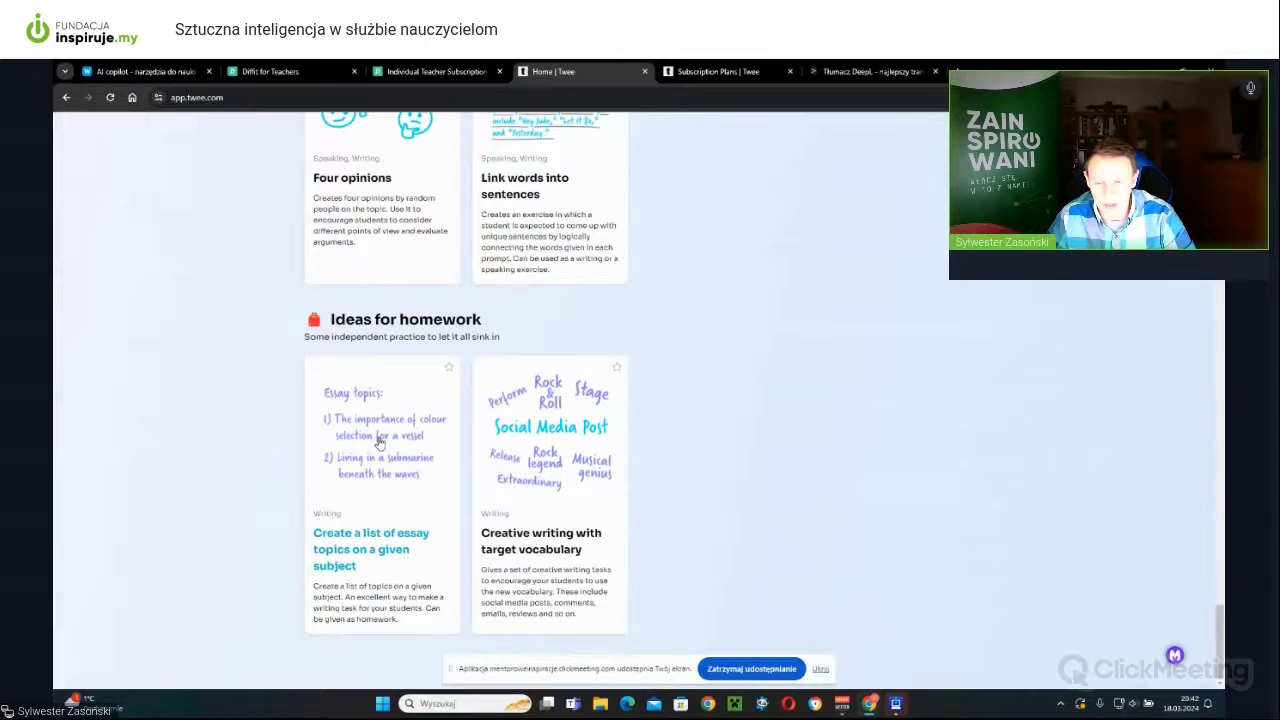
Open the Creative writing with target vocabulary tool to view its form, and go back to the home page.
click(530, 462)
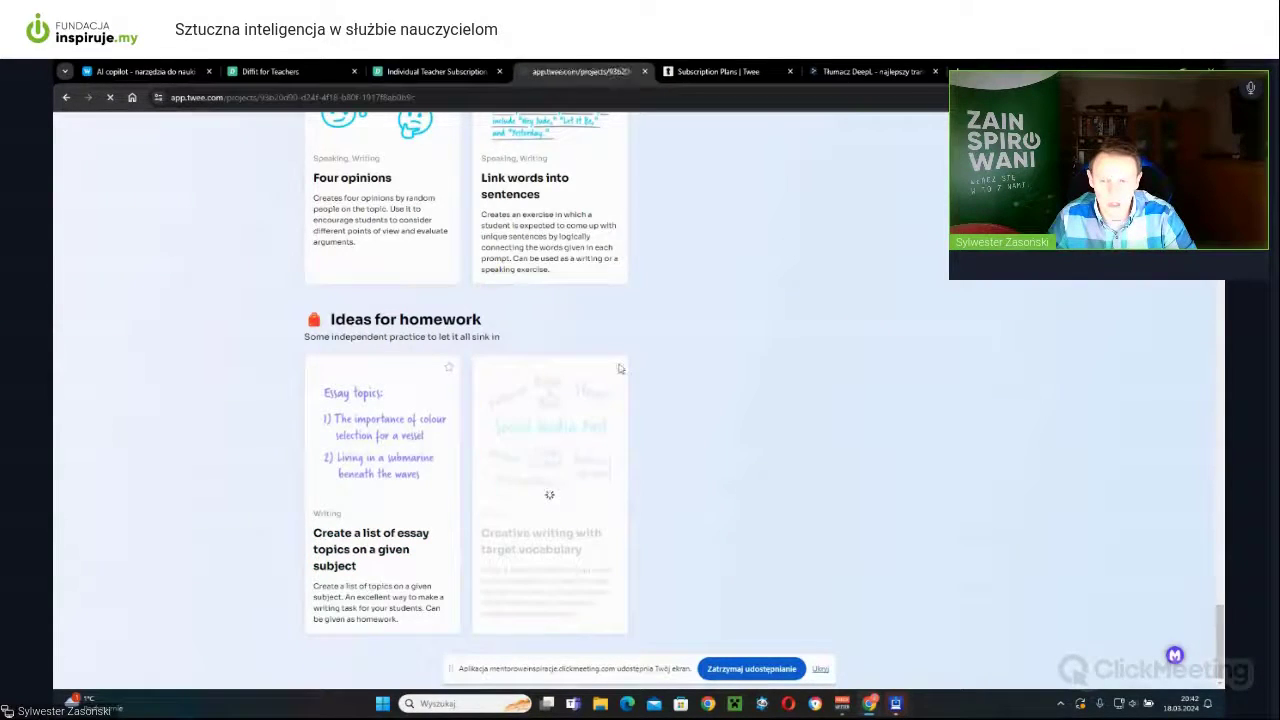
click(414, 373)
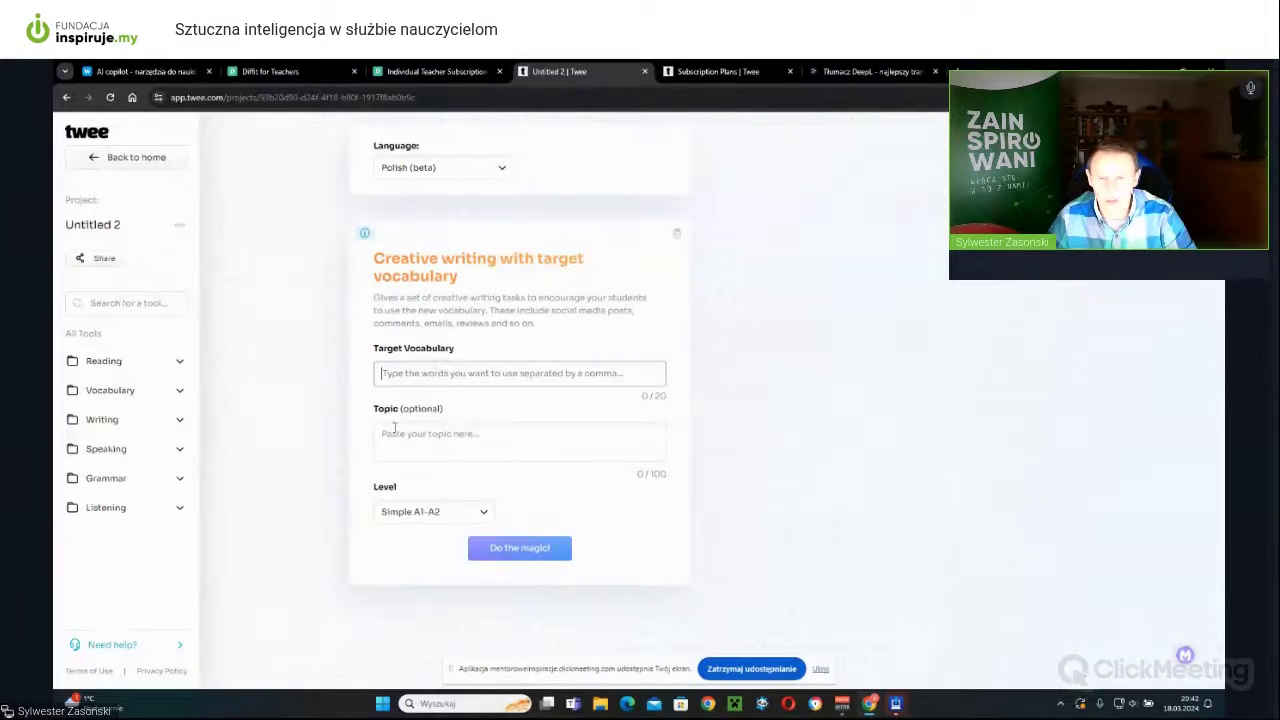
click(66, 97)
Generate a list of essay topics on the subject "zdrowe odżywianie" at Intermediate B1-B2 level.
click(434, 520)
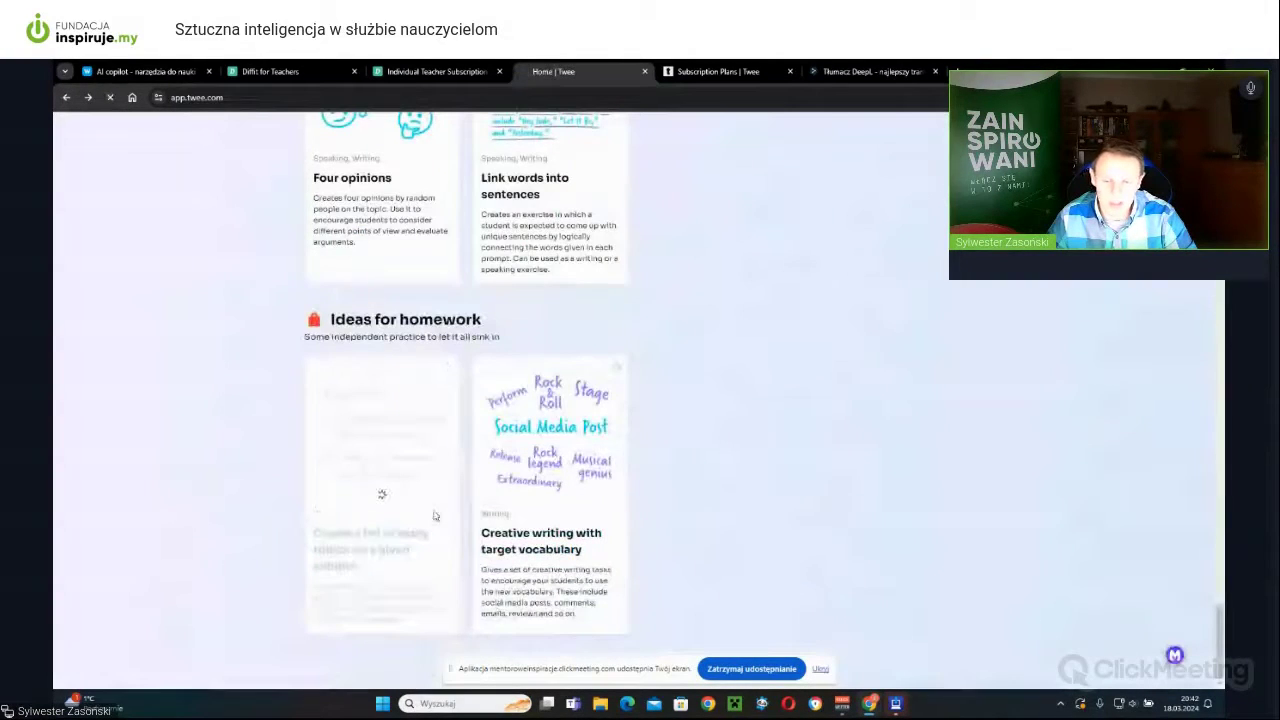
click(514, 435)
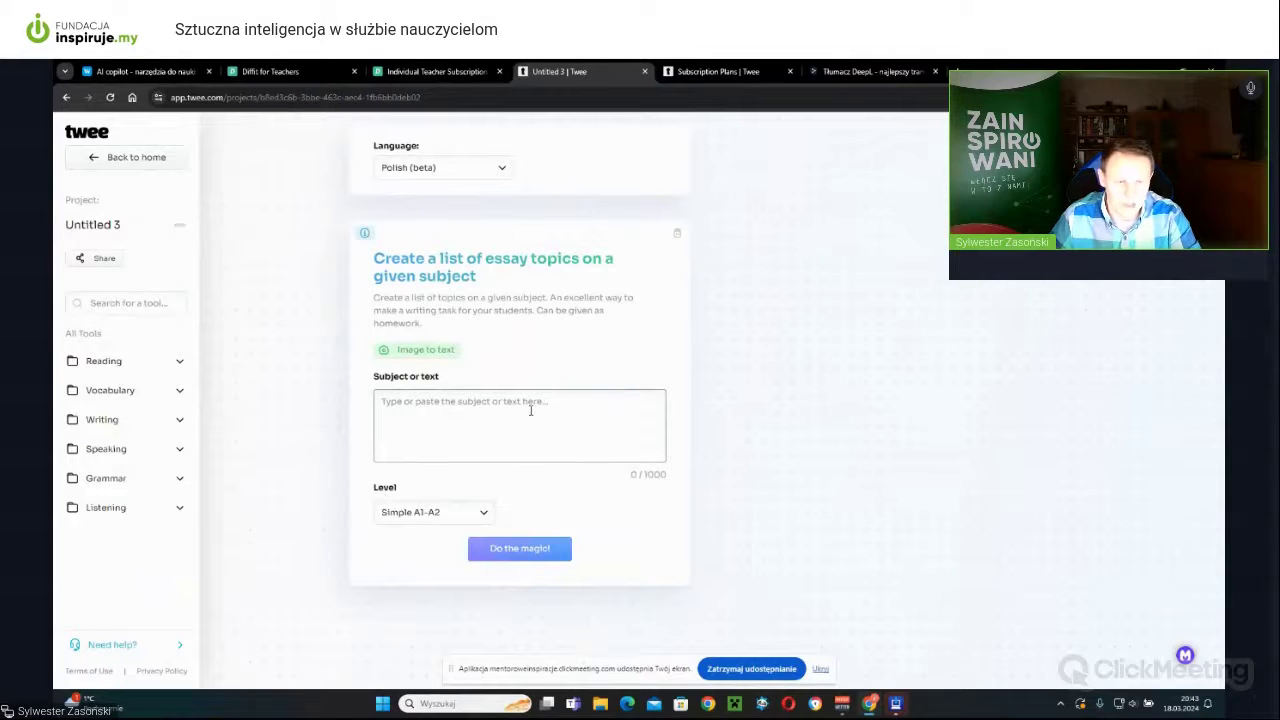
text(zdrowe odżywianie)
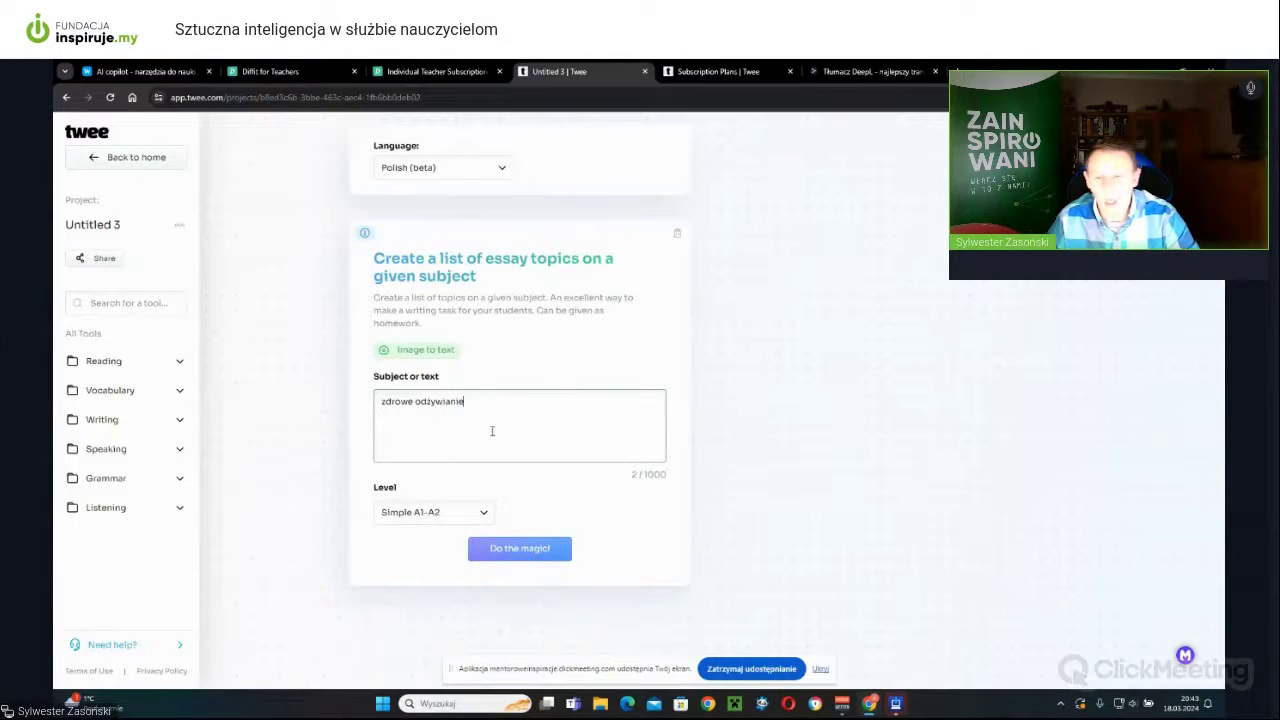
click(476, 511)
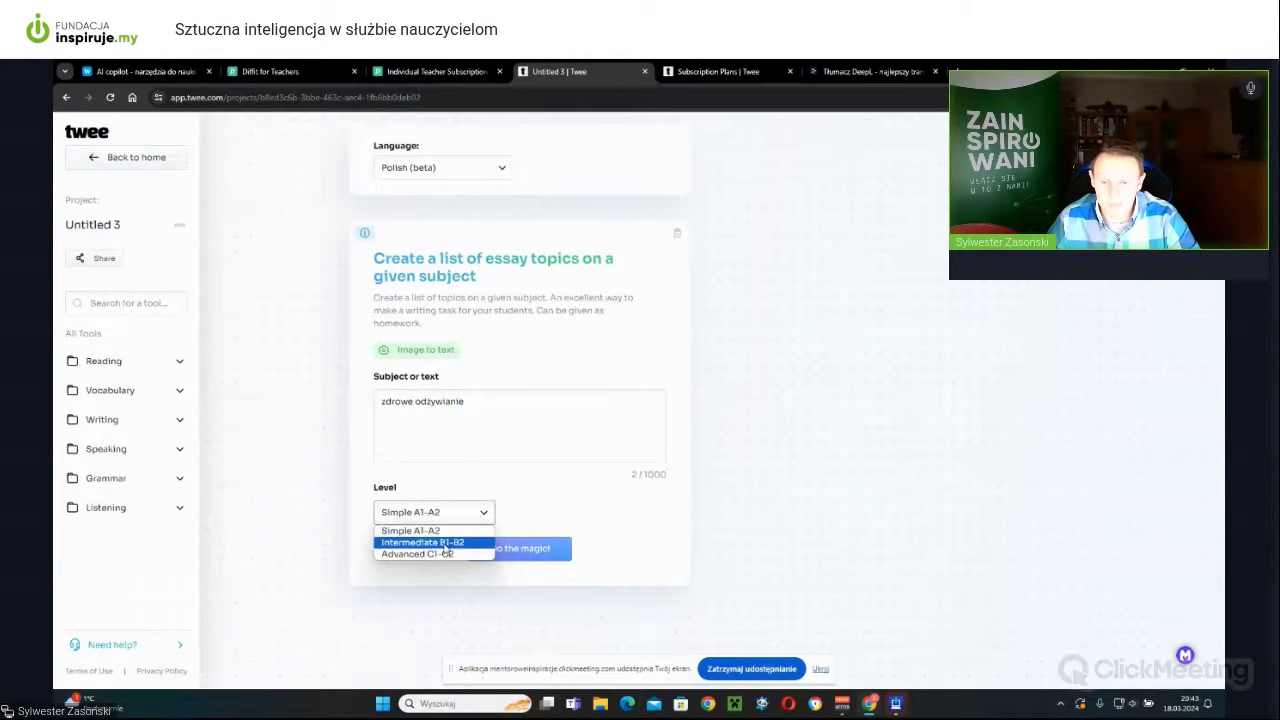
click(444, 542)
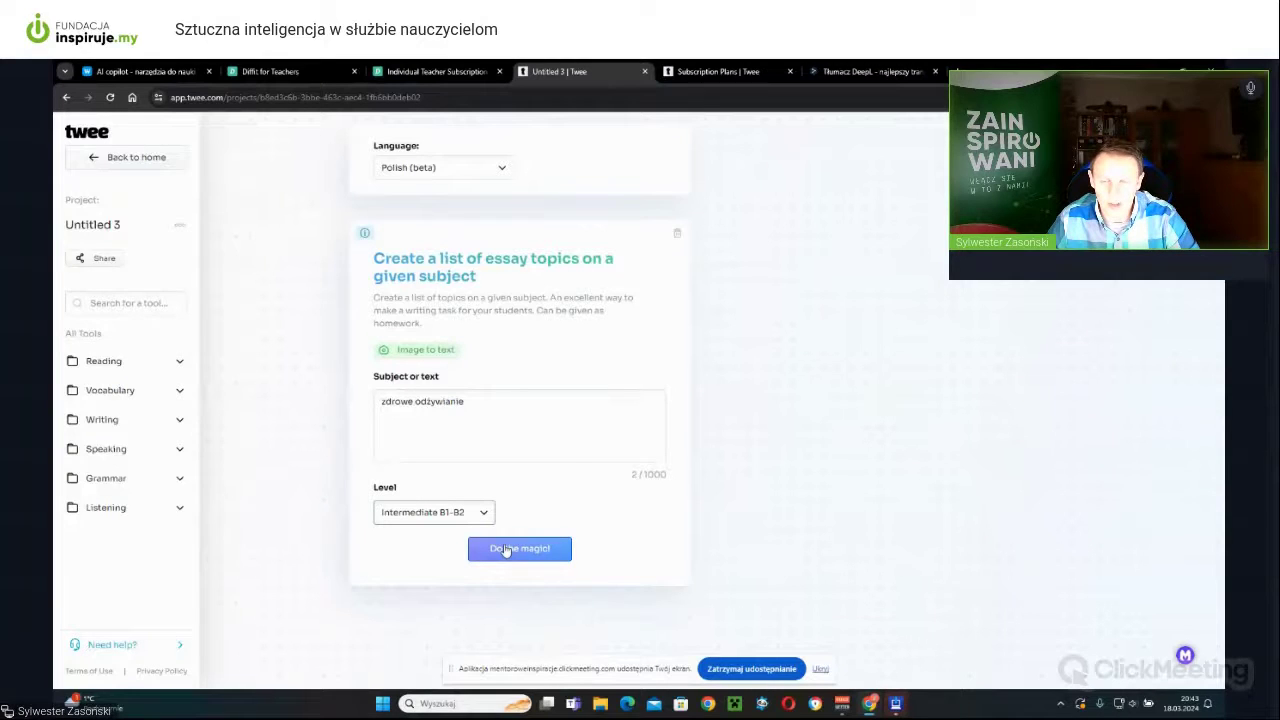
click(506, 550)
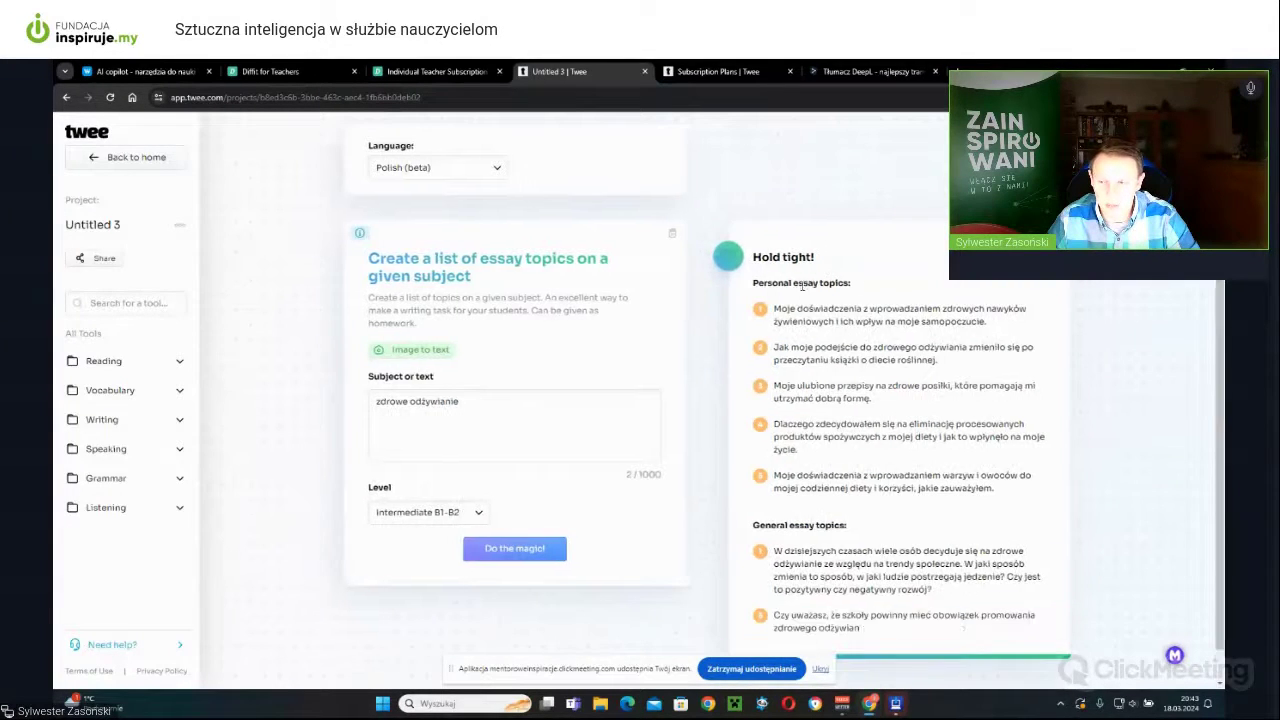
Read through the generated personal and general essay topics on healthy eating.
scroll(822, 266, down, 1)
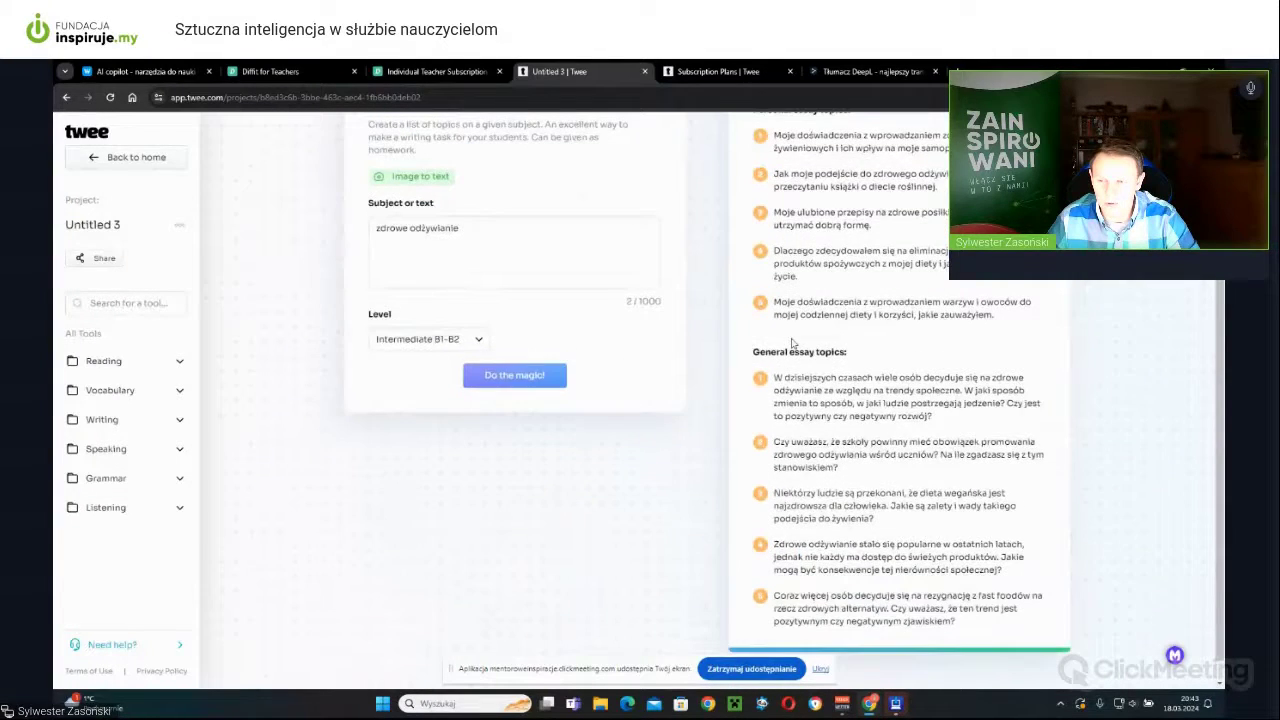
scroll(858, 407, down, 3)
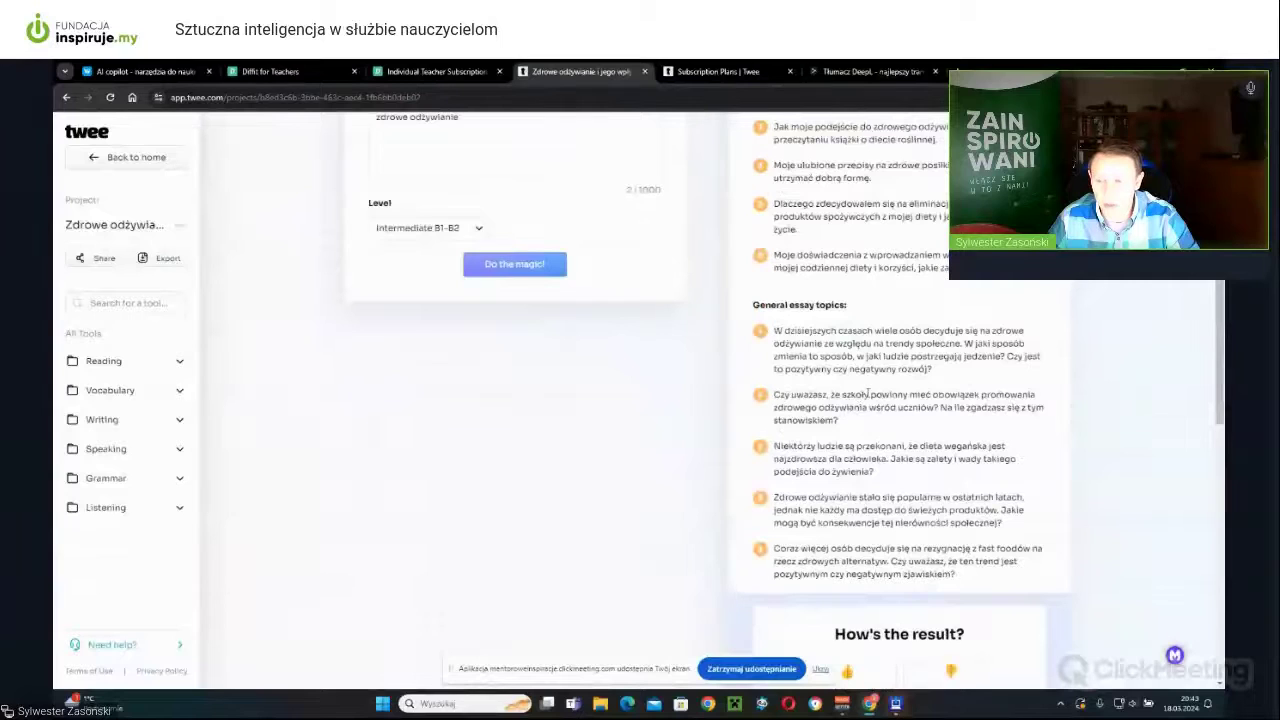
scroll(860, 300, up, 2)
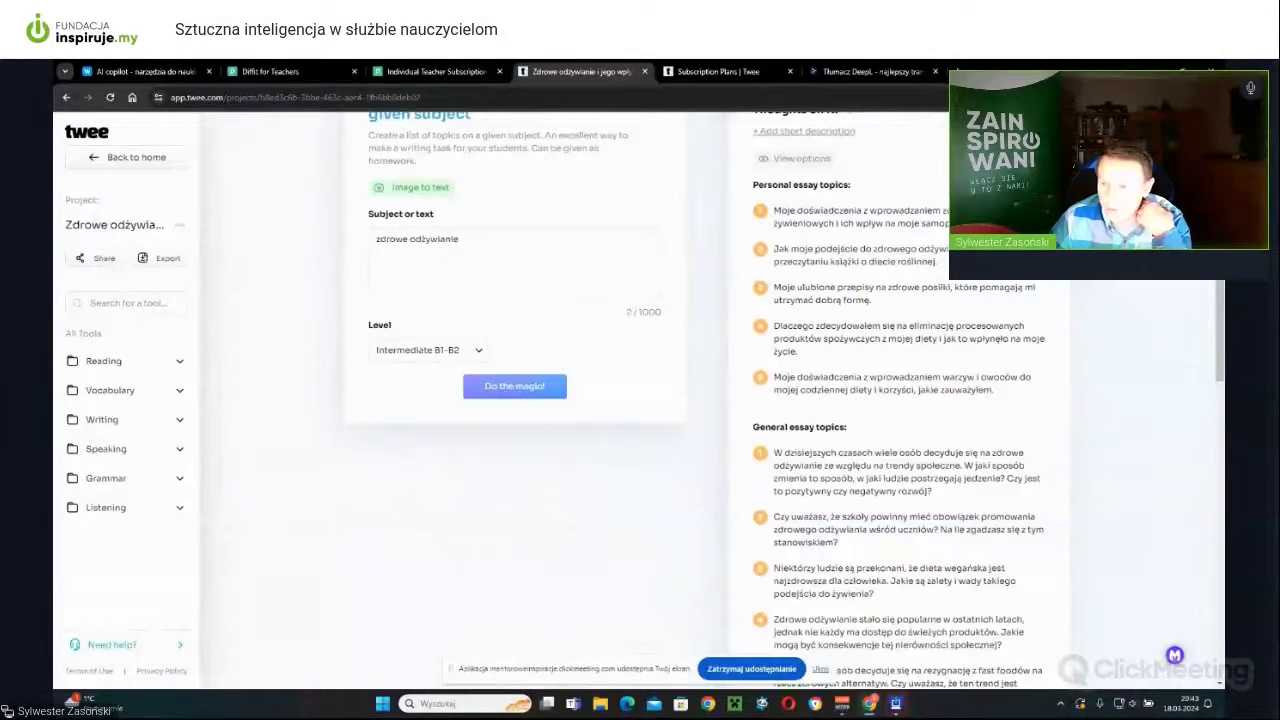
scroll(900, 270, down, 3)
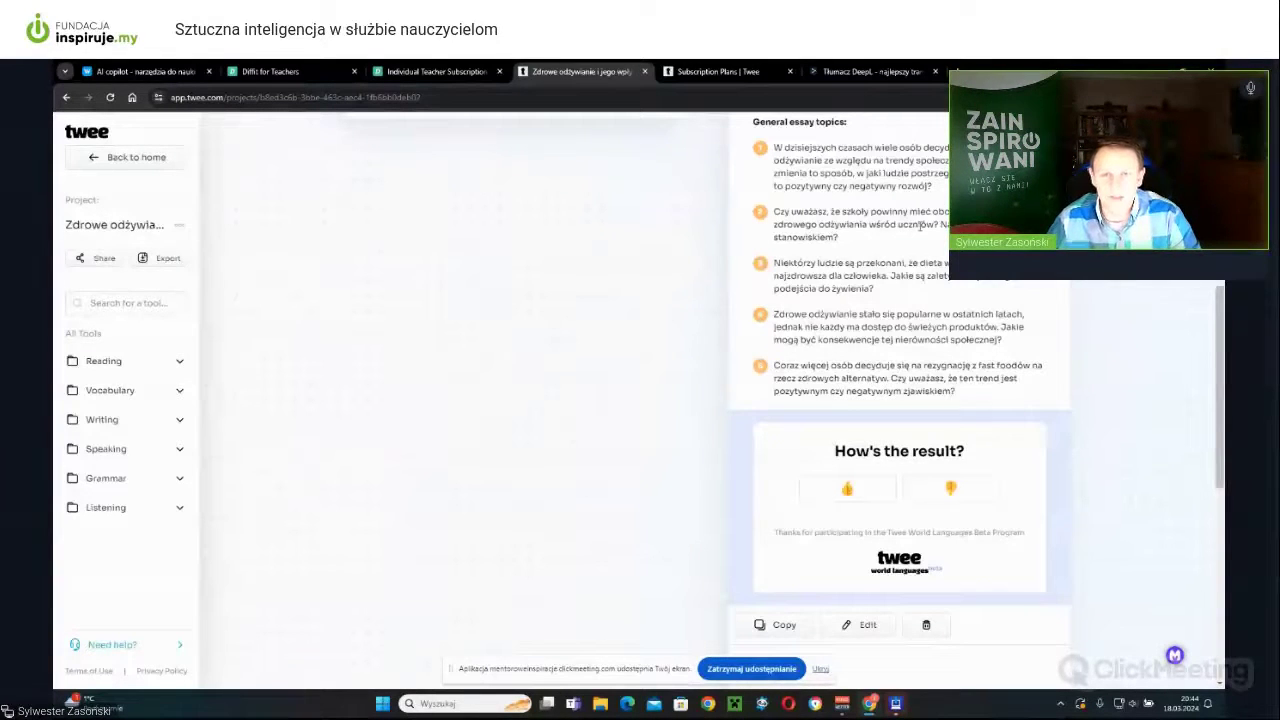
scroll(700, 258, up, 5)
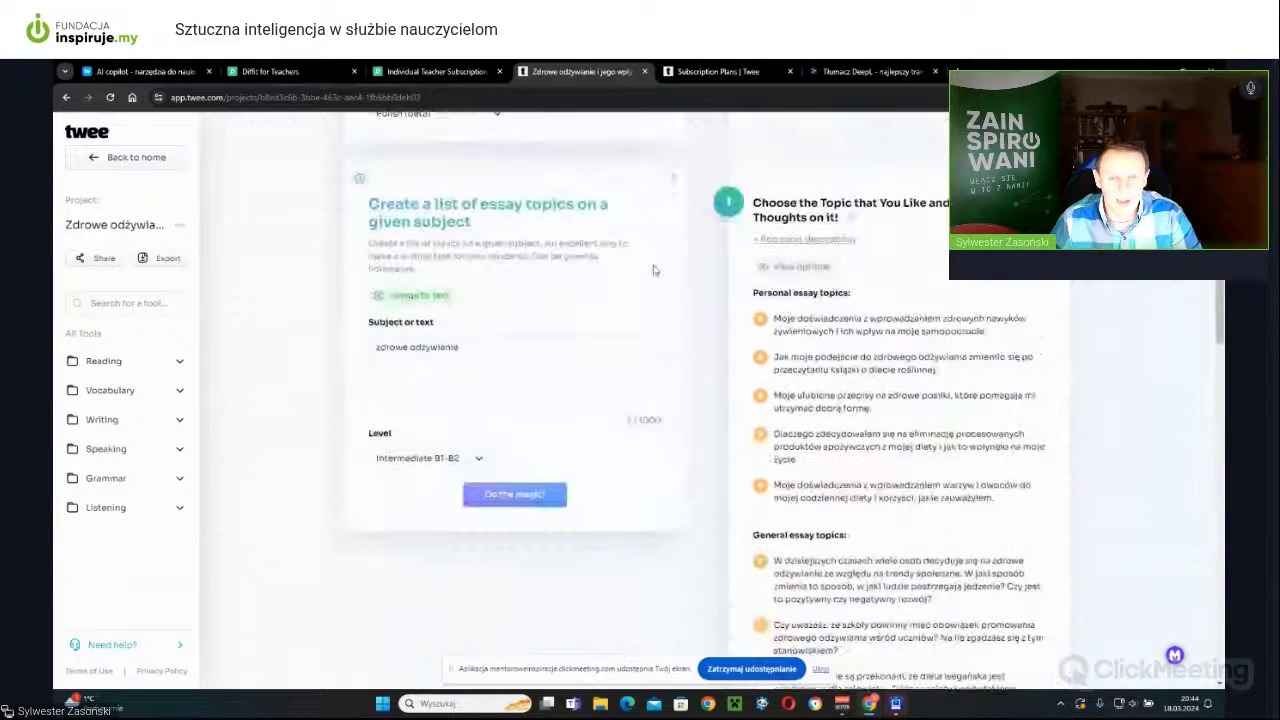
Return to the home page and look over the tool categories, including Ideas for homework, Watch and Listen, and Read and understand a text.
click(158, 161)
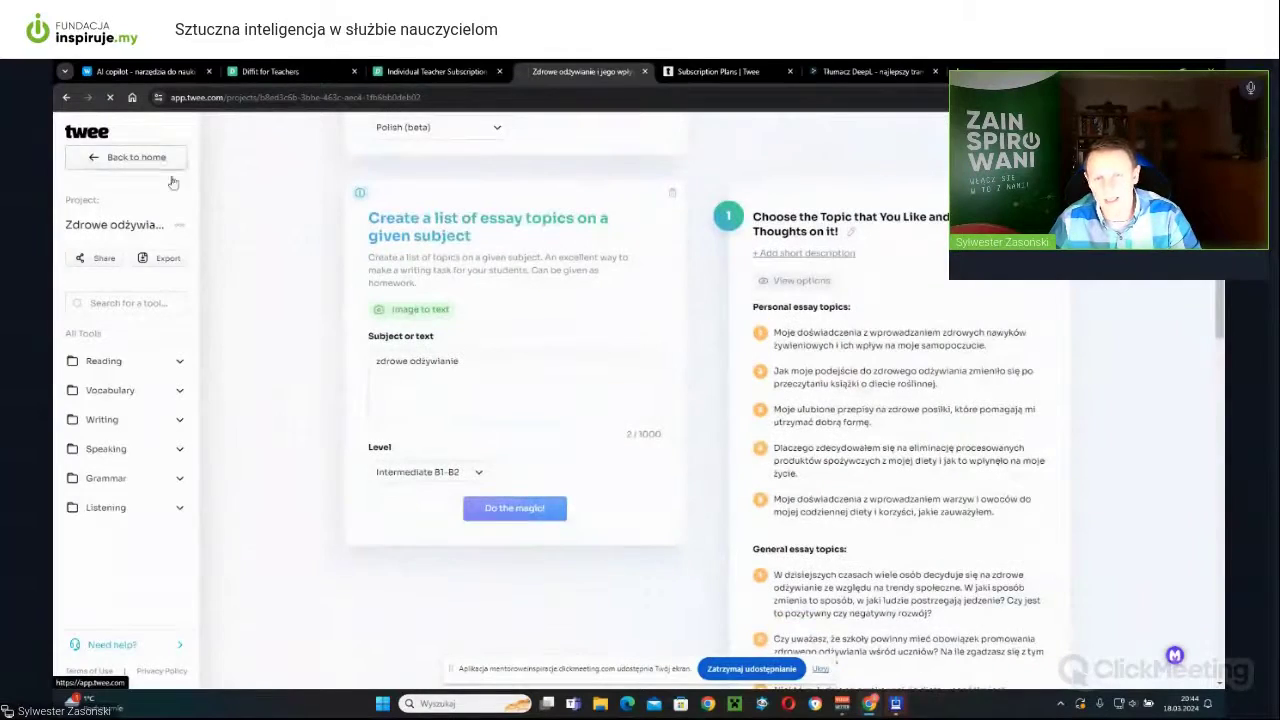
scroll(435, 302, down, 10)
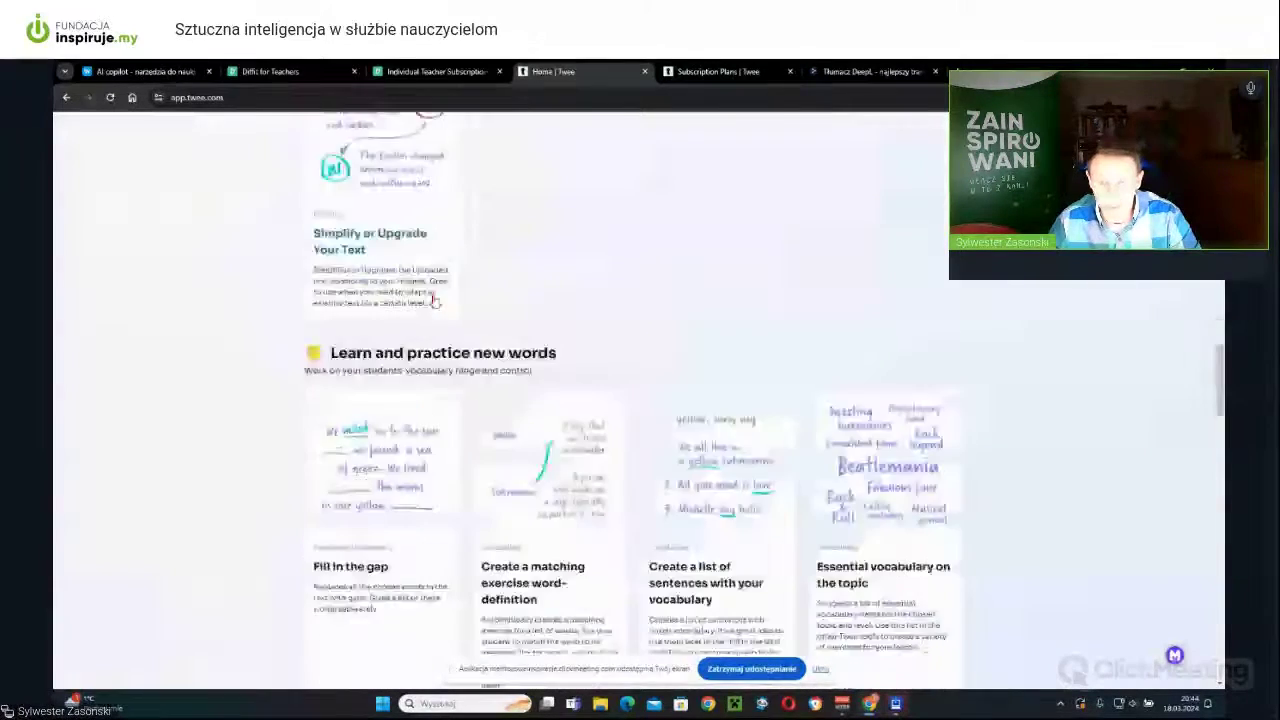
scroll(440, 302, down, 10)
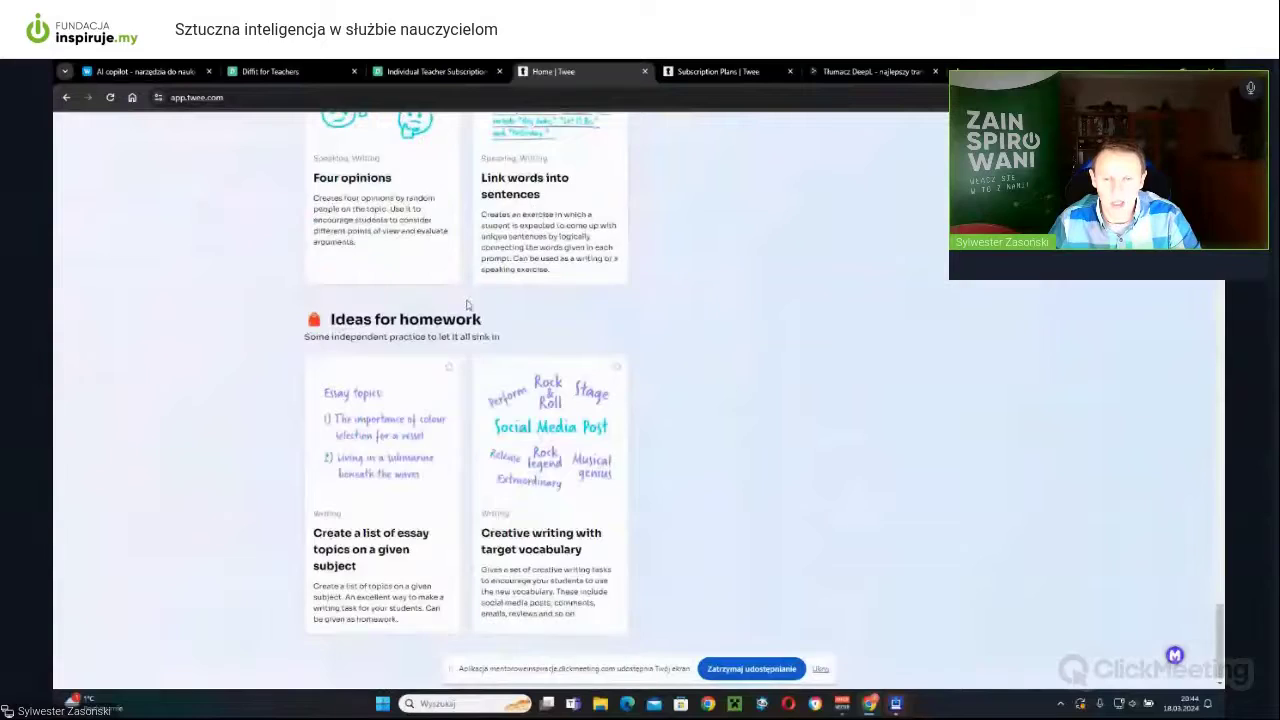
scroll(466, 304, up, 10)
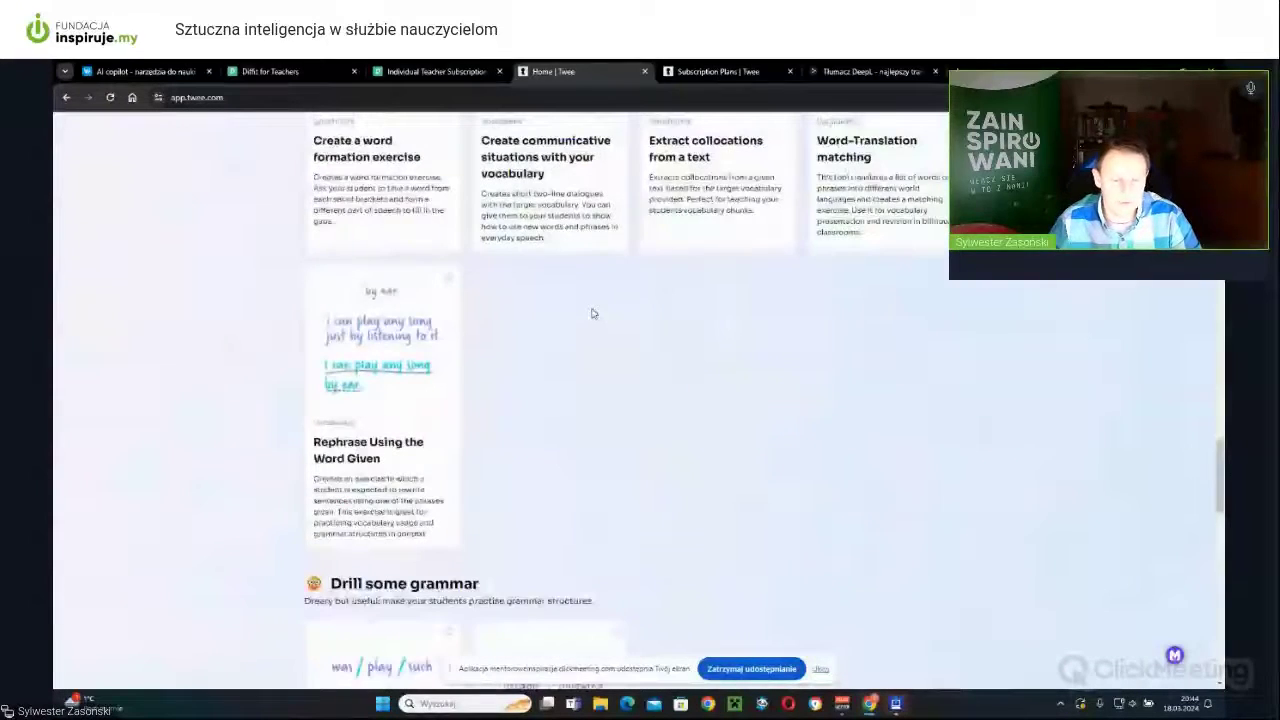
scroll(591, 314, up, 10)
scroll(591, 314, up, 6)
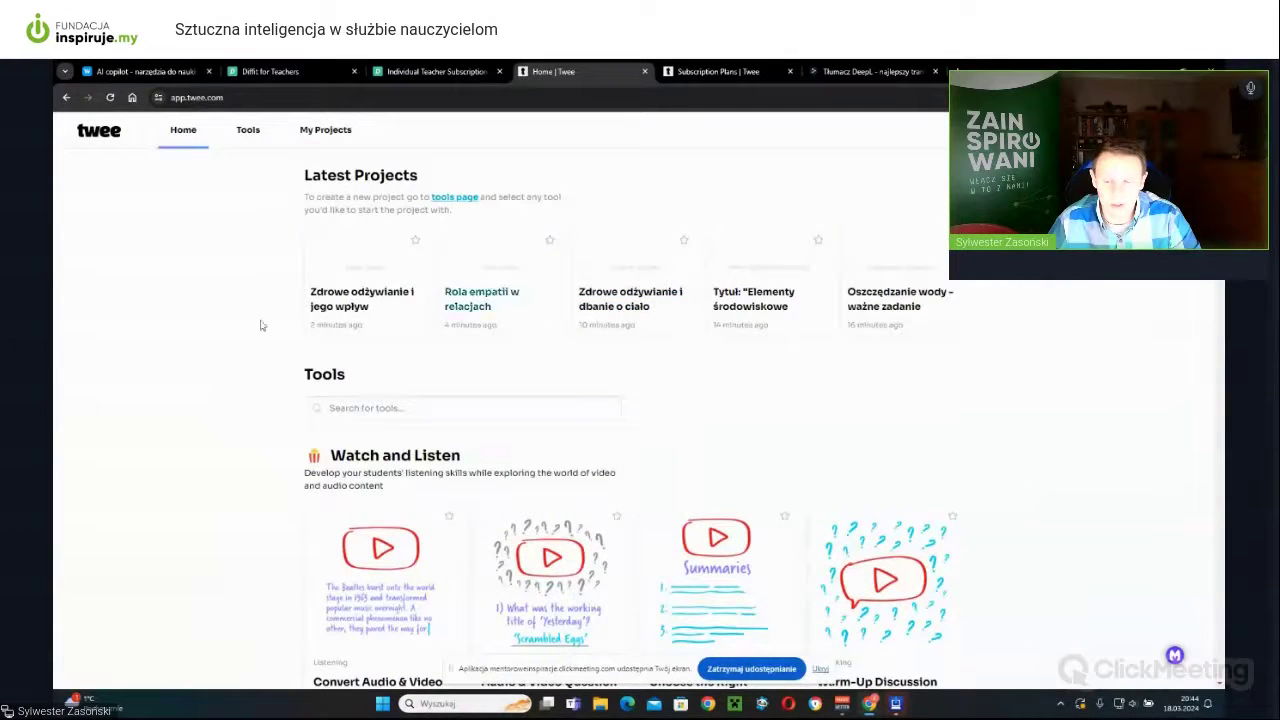
scroll(470, 407, down, 4)
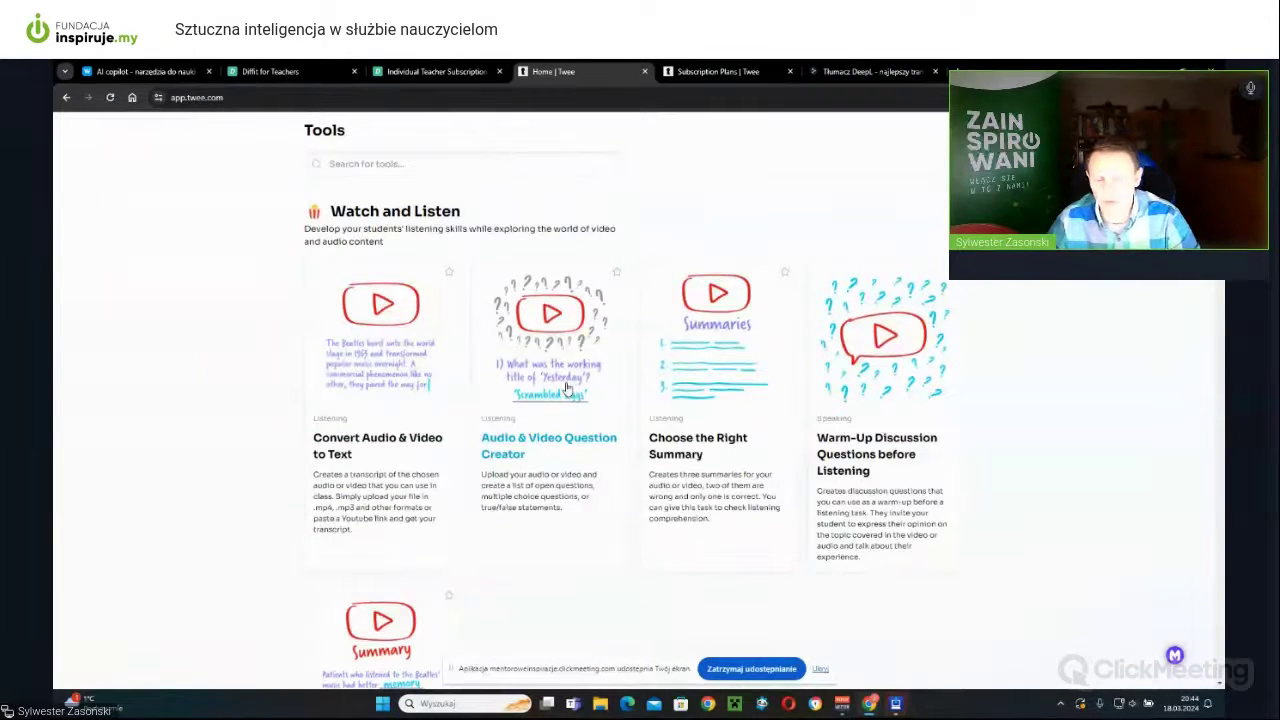
scroll(590, 390, down, 6)
scroll(580, 346, down, 3)
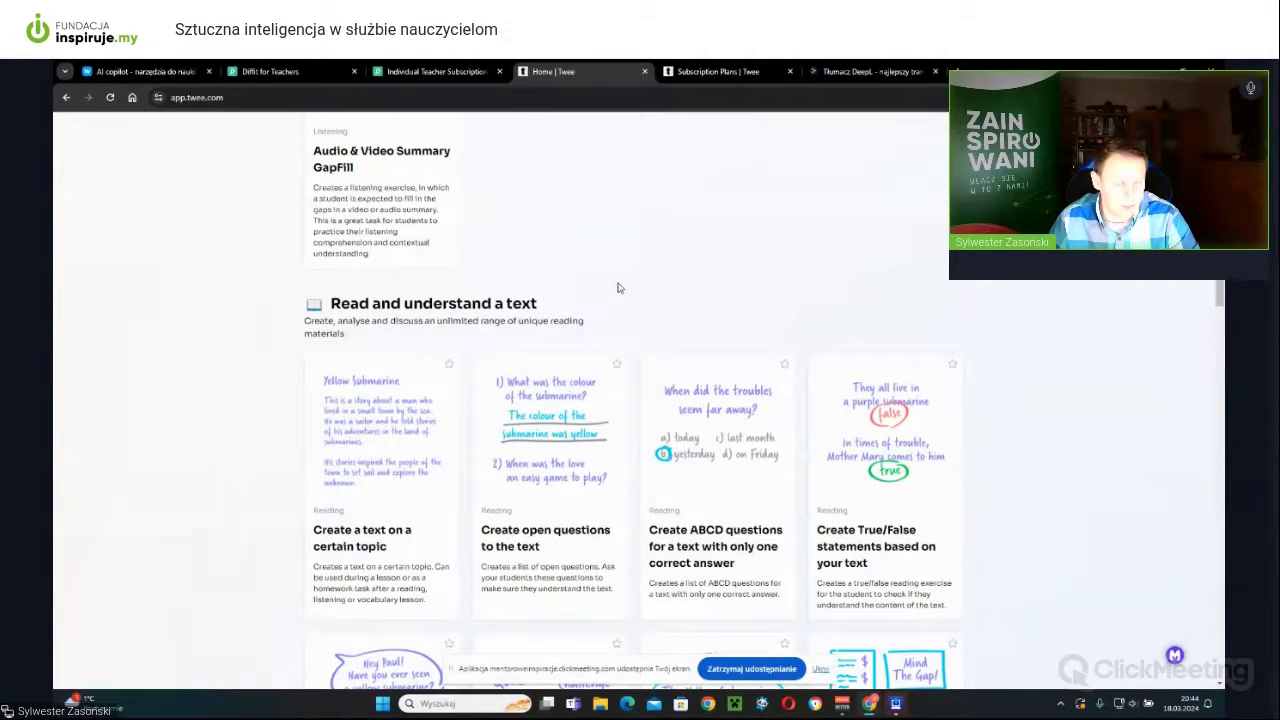
Select the site's web address, and look through the reading tools as far as Simplify or Upgrade Your Text.
click(256, 95)
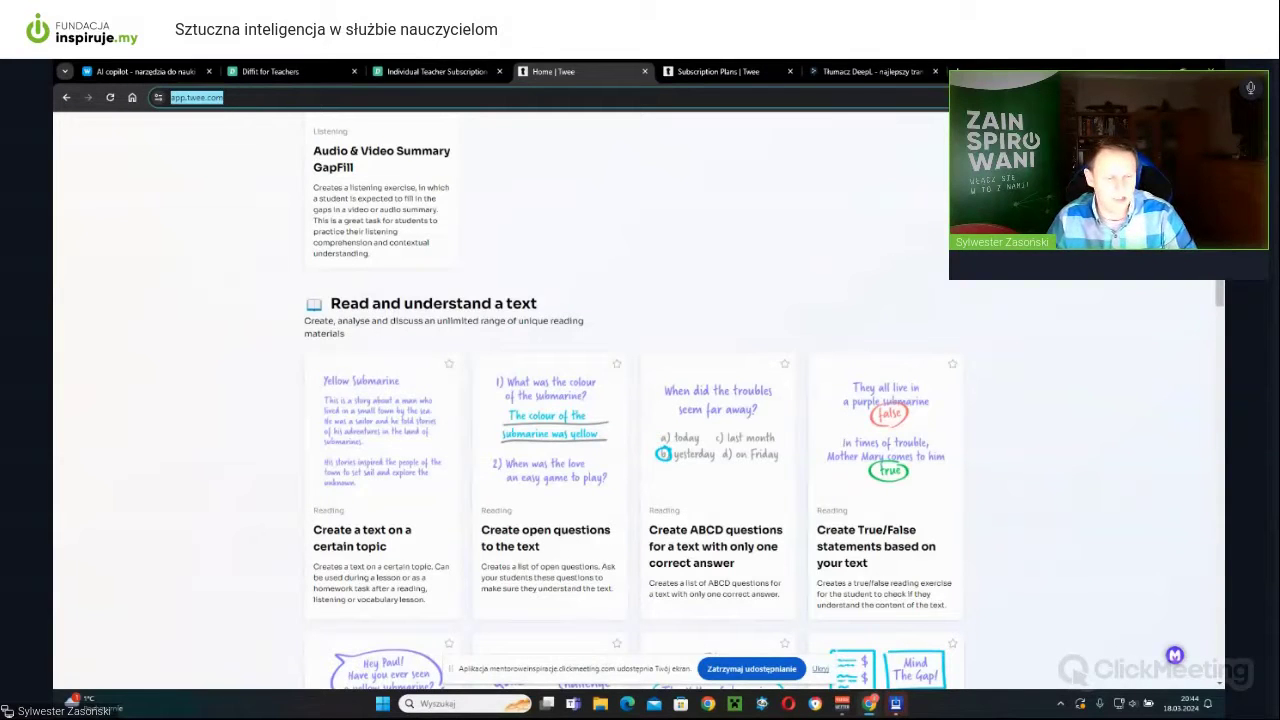
key(alt+Tab)
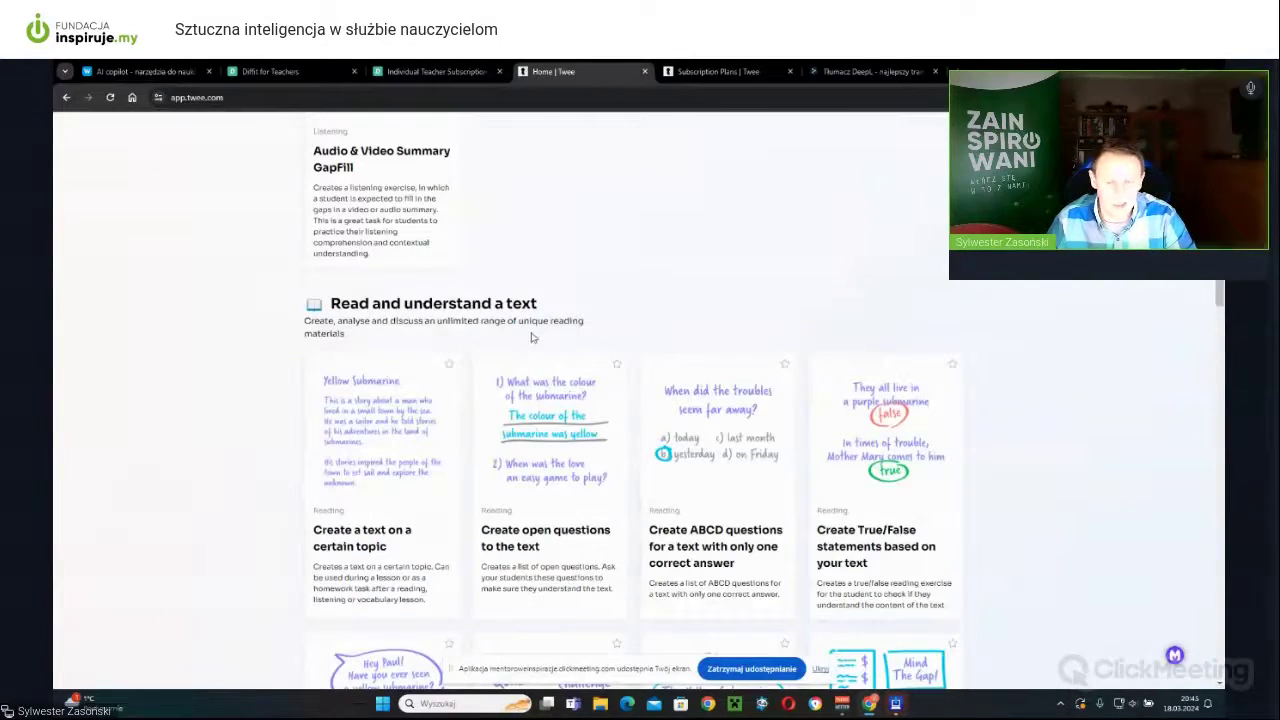
scroll(531, 338, down, 1)
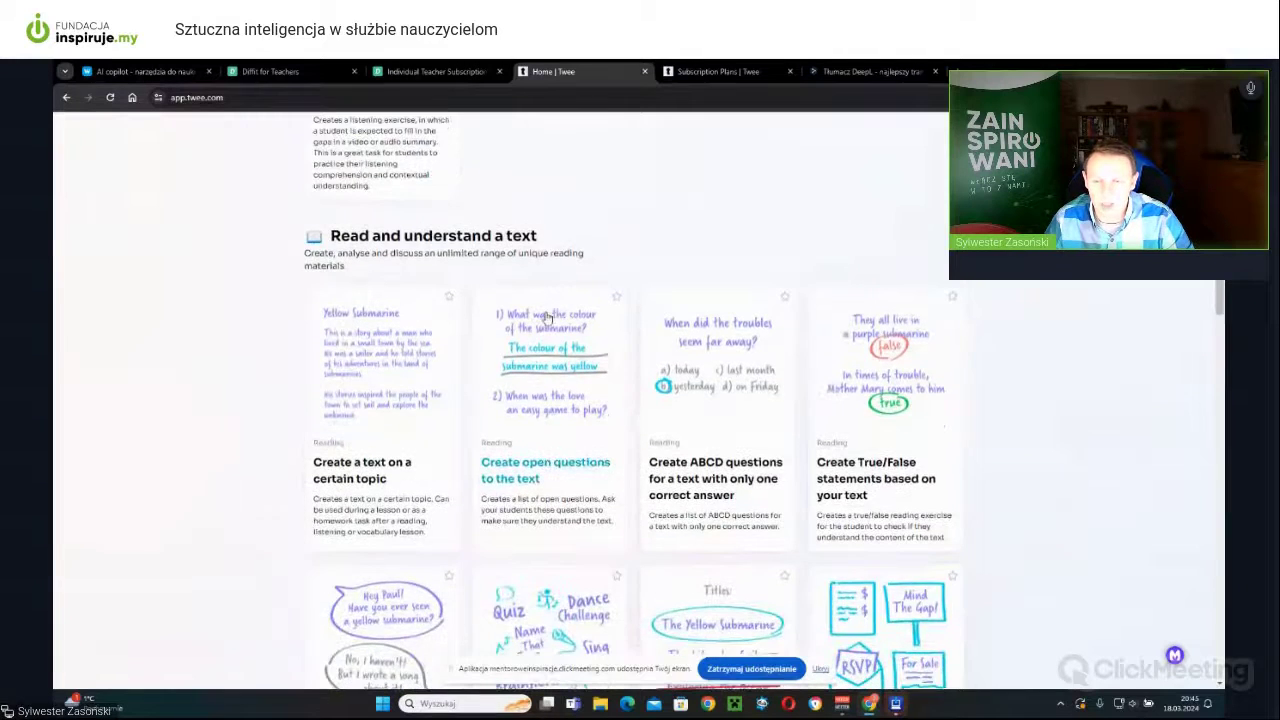
scroll(547, 317, down, 5)
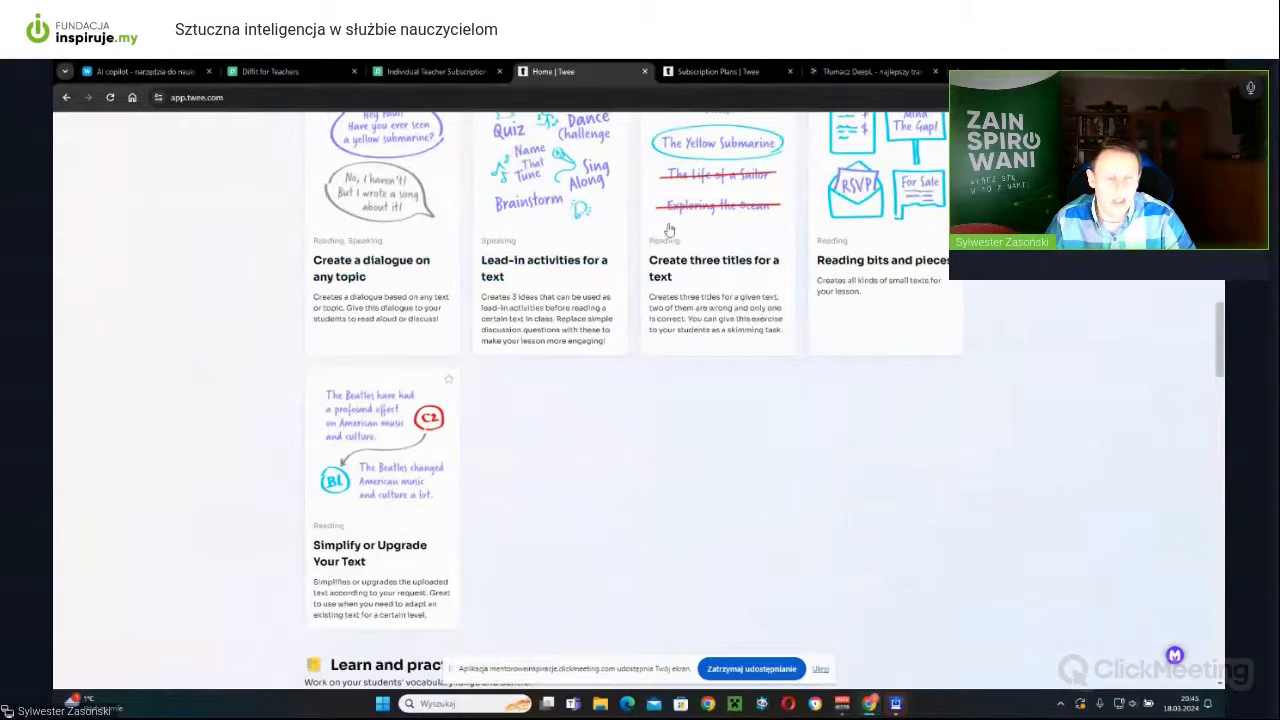
scroll(657, 389, up, 1)
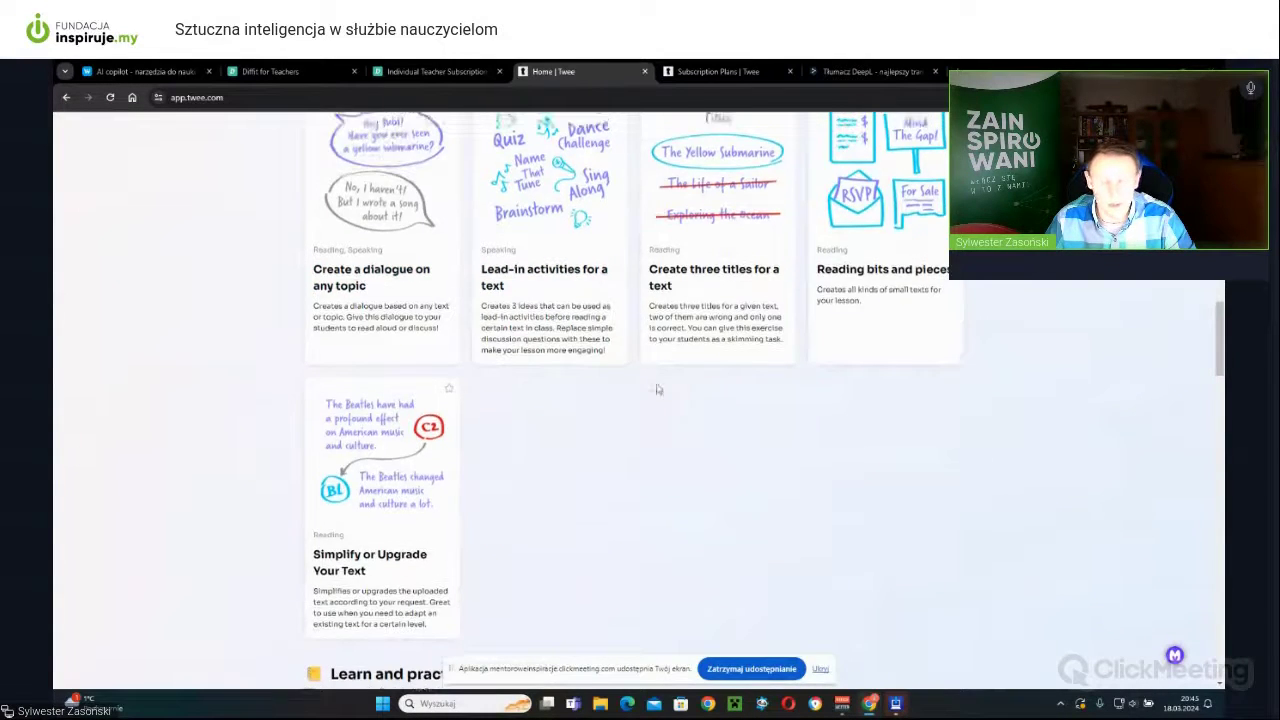
scroll(657, 389, up, 20)
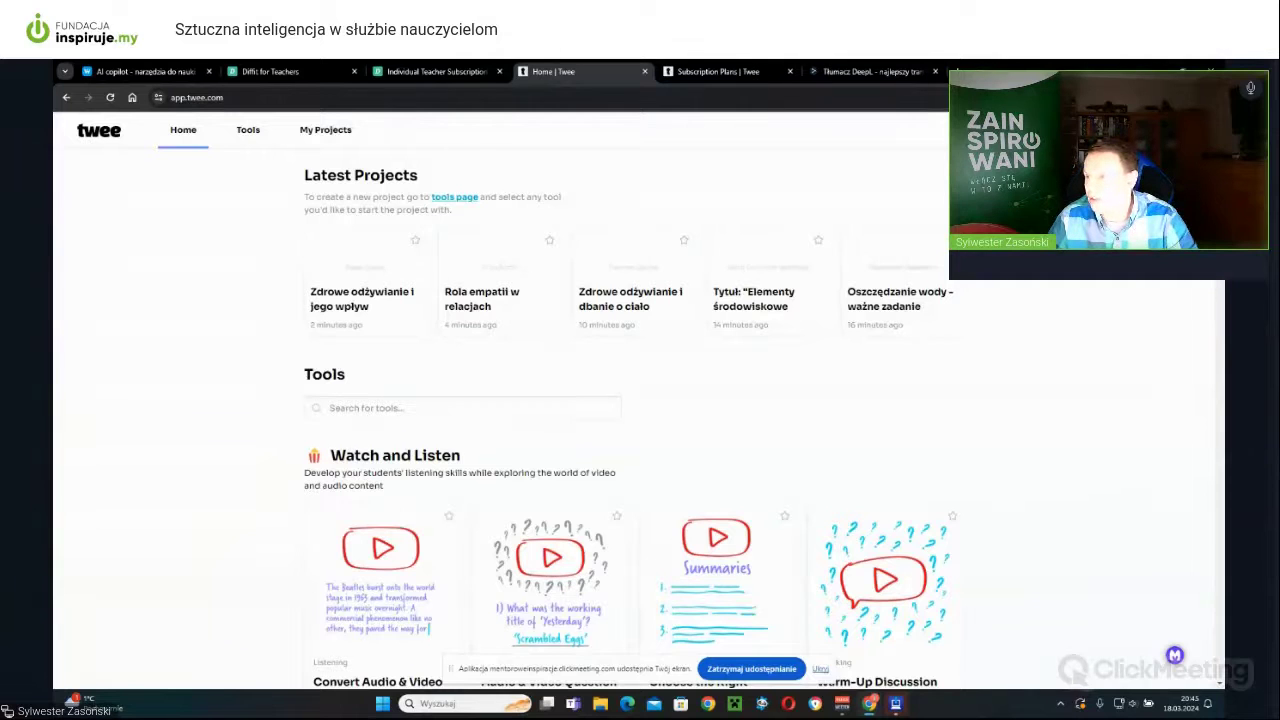
Open the account page and check the subscription's usage limits for text tools and media tools.
click(1195, 130)
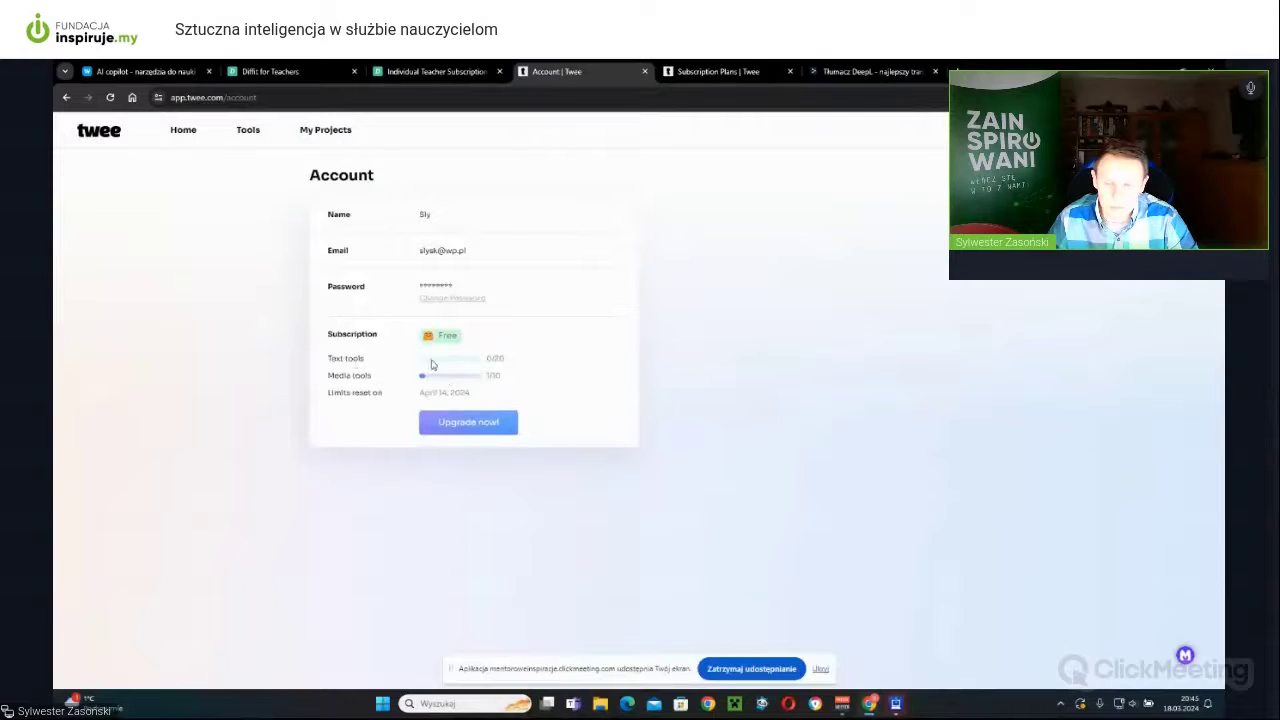
drag(340, 360, 507, 367)
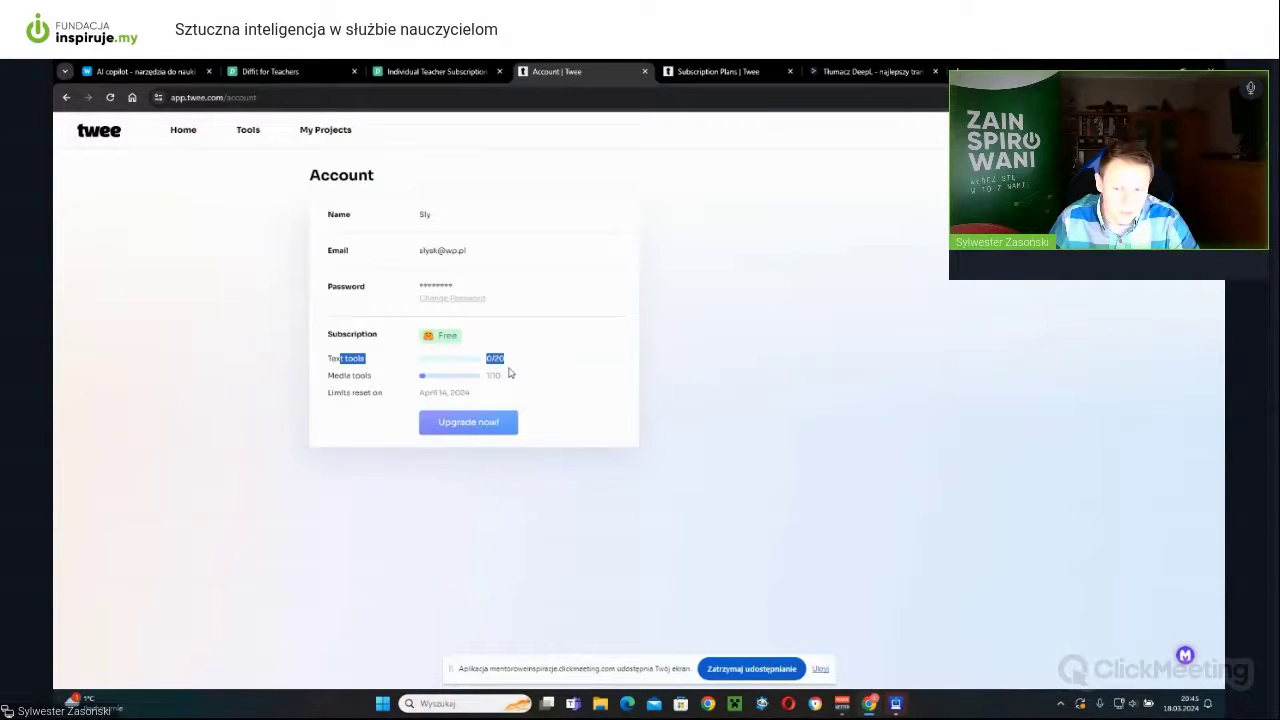
click(384, 364)
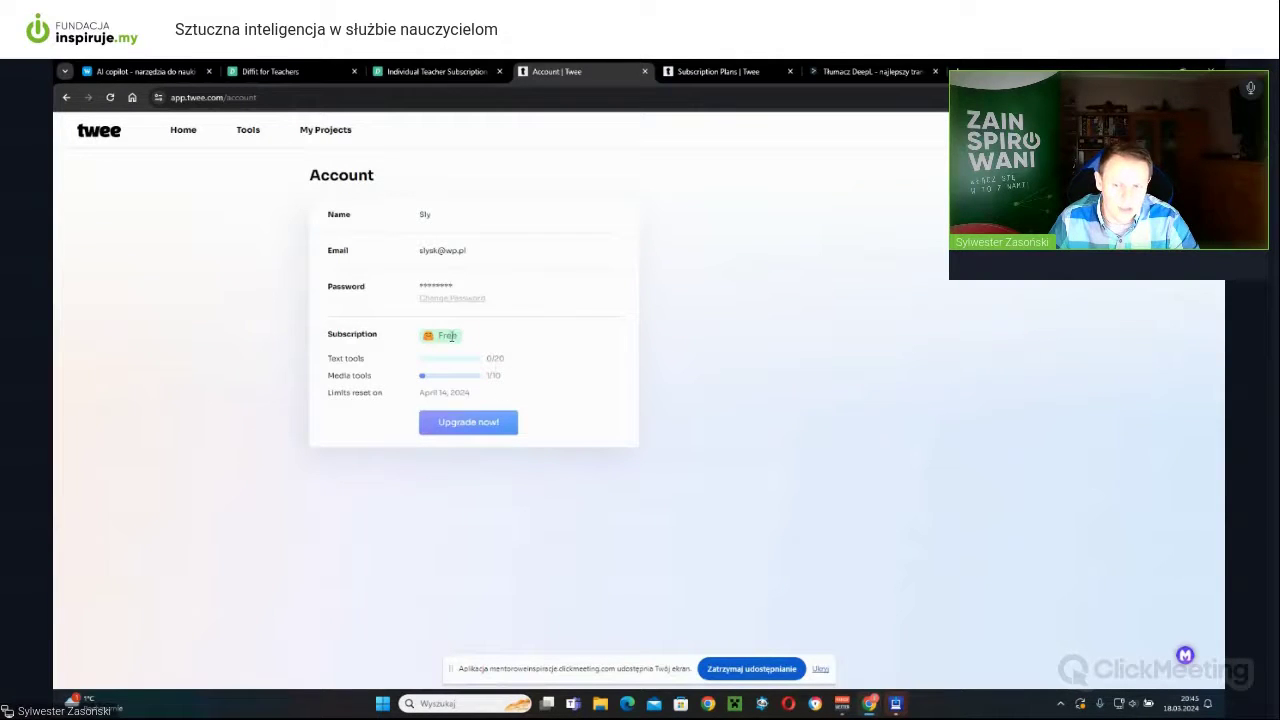
double_click(360, 375)
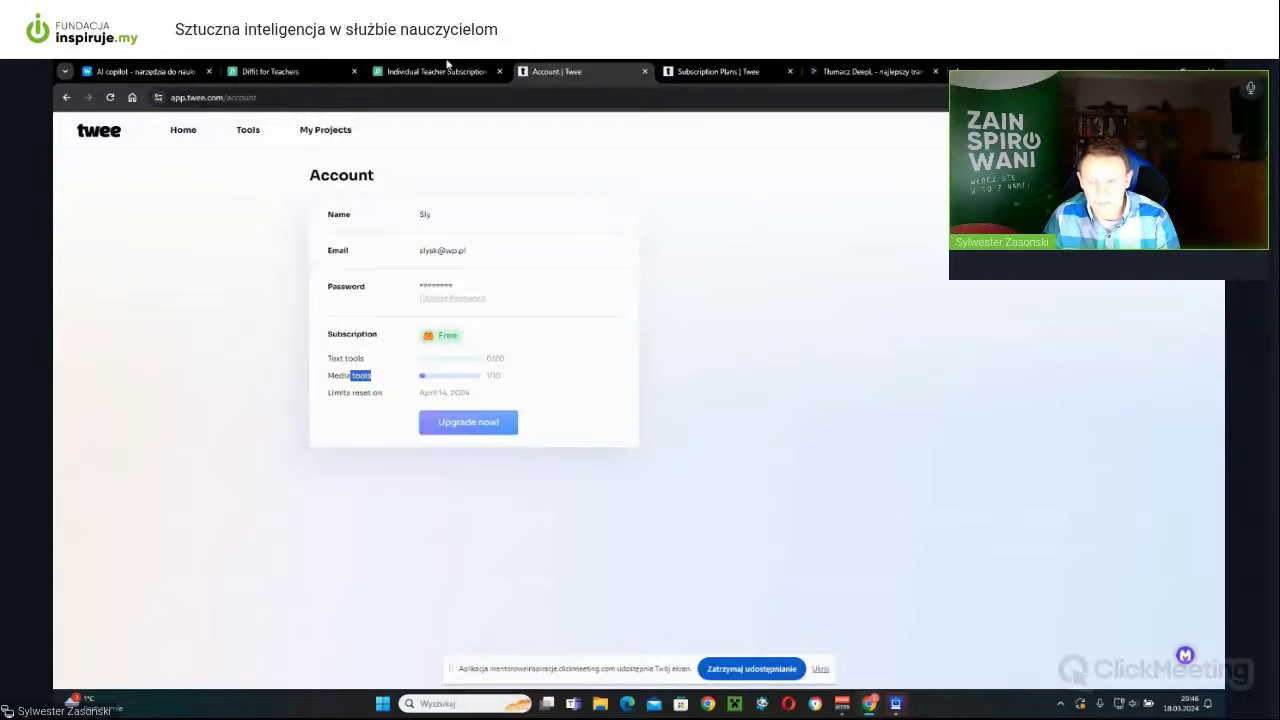
Close the Twee account and Subscription Plans pages and switch to Diffit for Teachers.
click(645, 71)
click(645, 71)
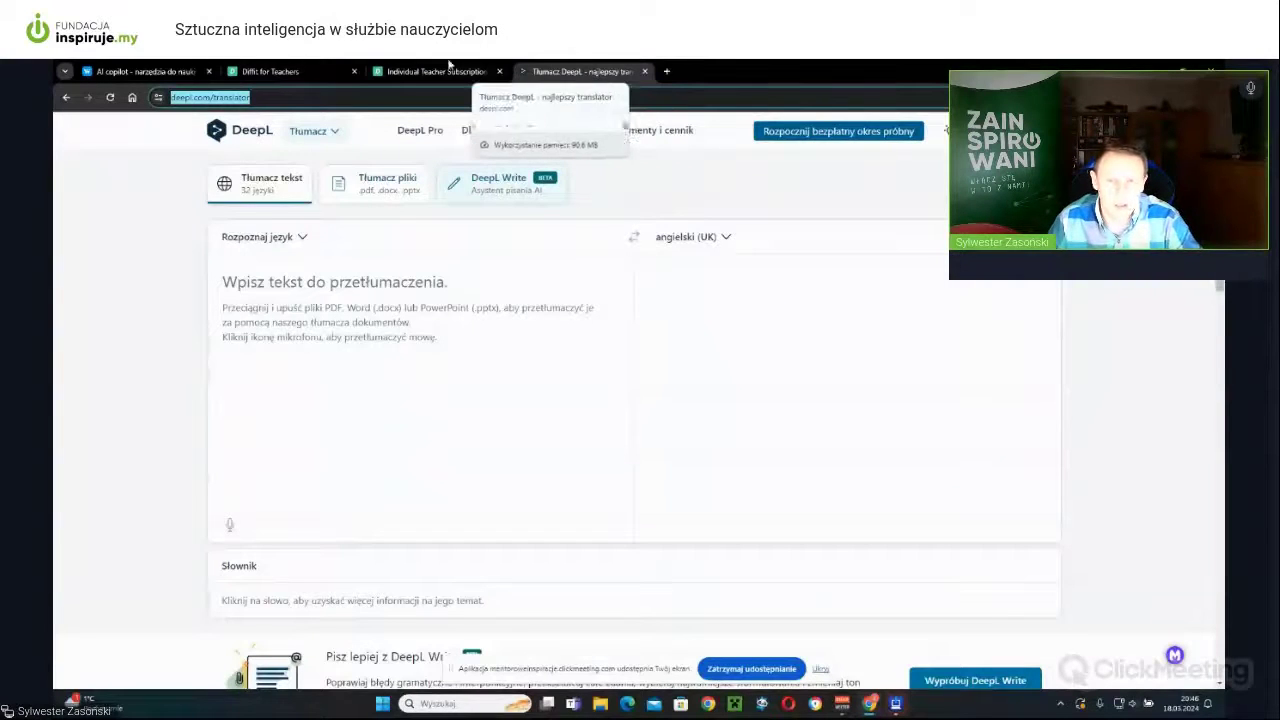
click(300, 67)
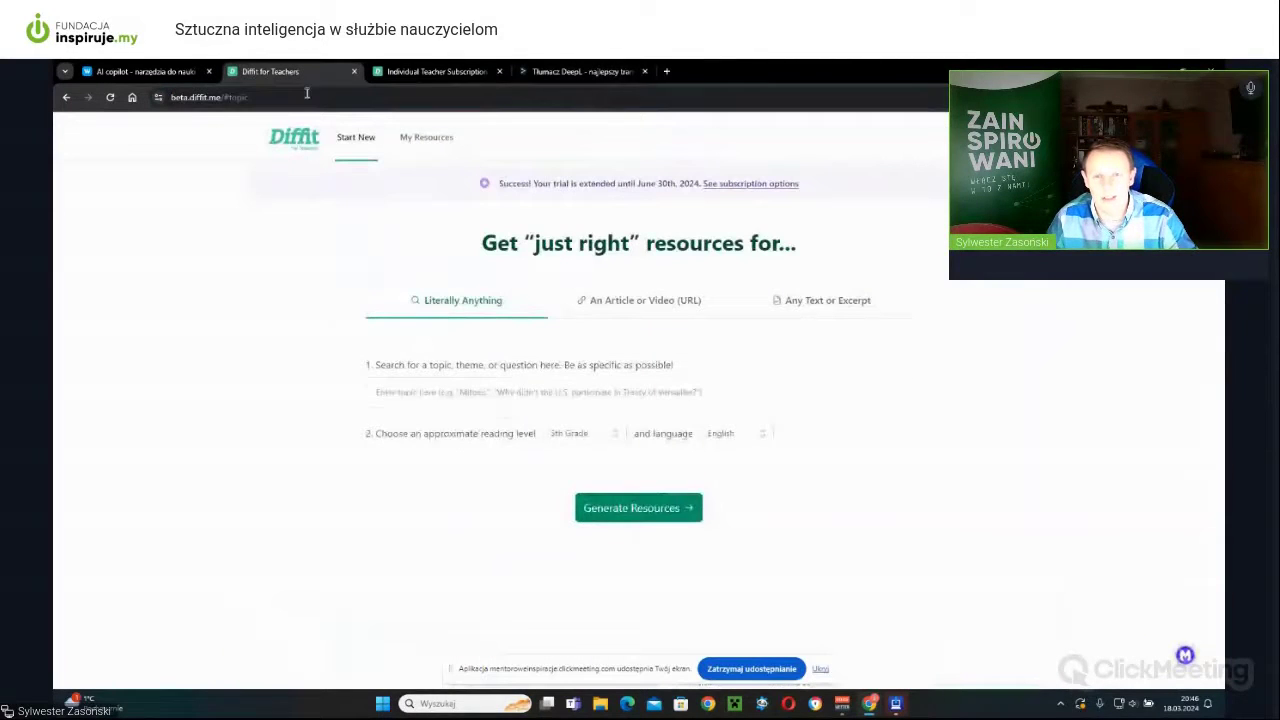
Select Diffit's web address on its start page and view the Individual teacher subscription page.
click(220, 98)
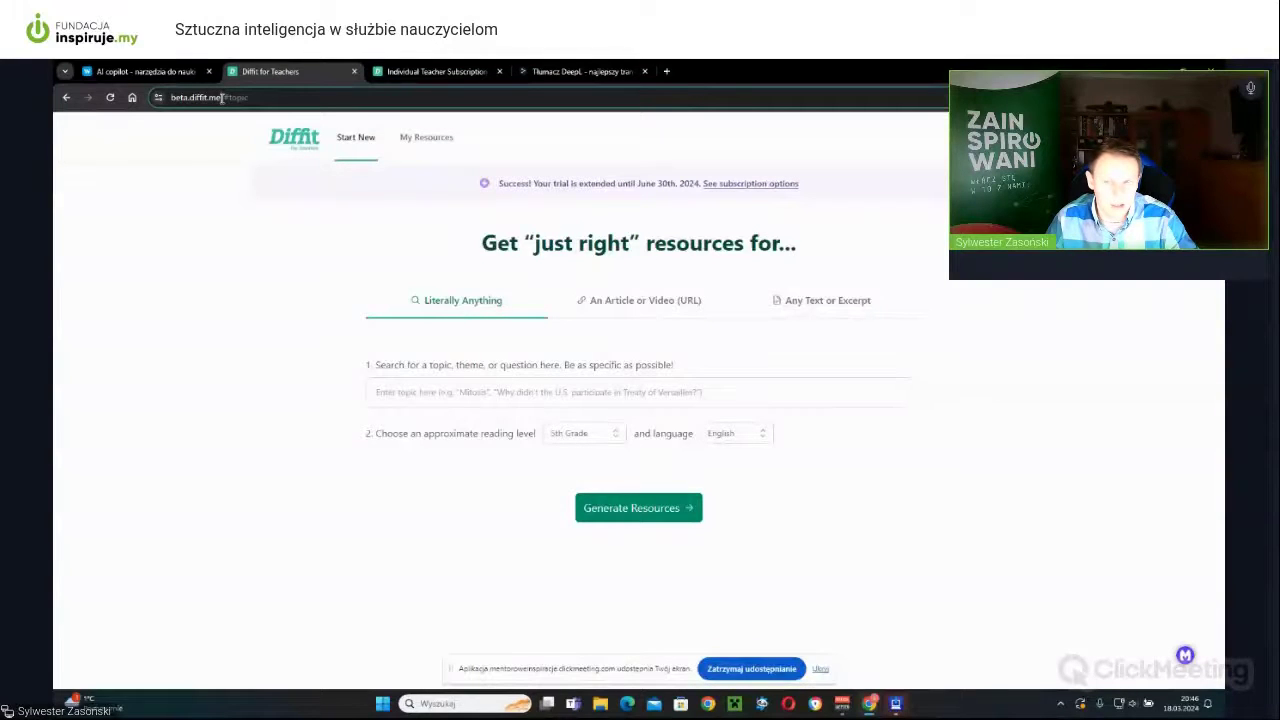
click(221, 98)
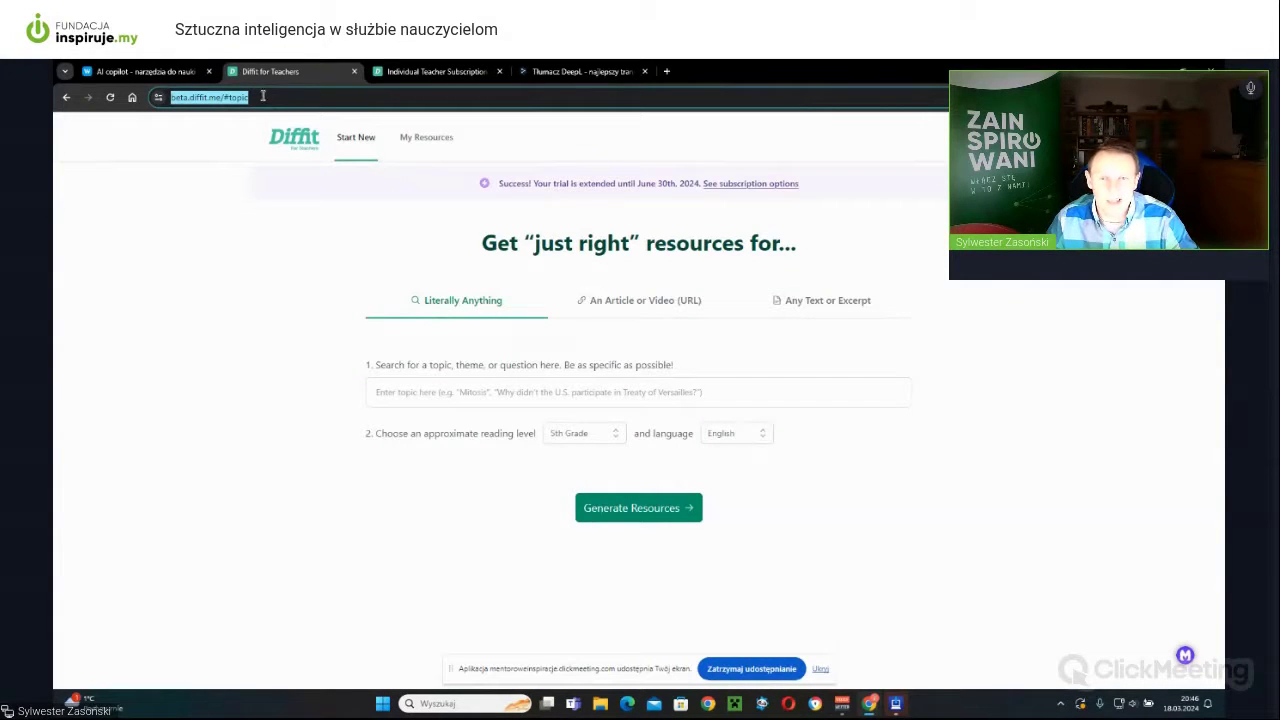
click(389, 73)
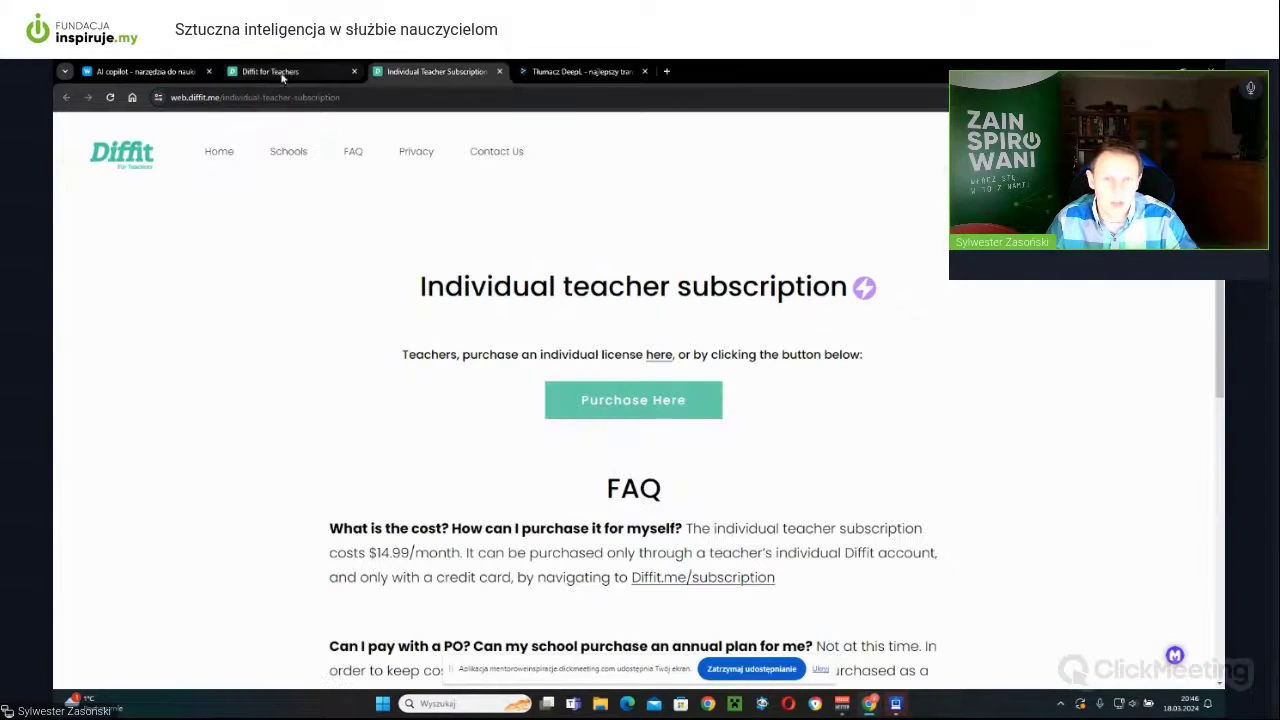
click(259, 76)
click(241, 104)
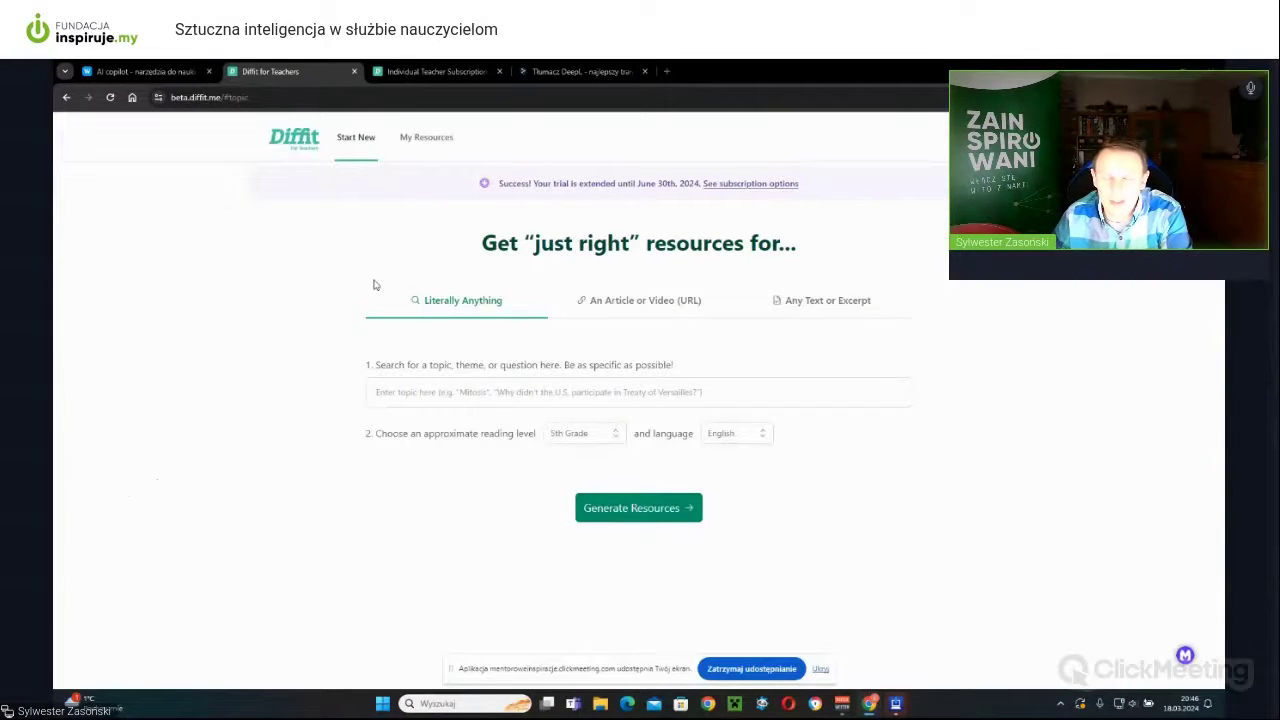
click(420, 71)
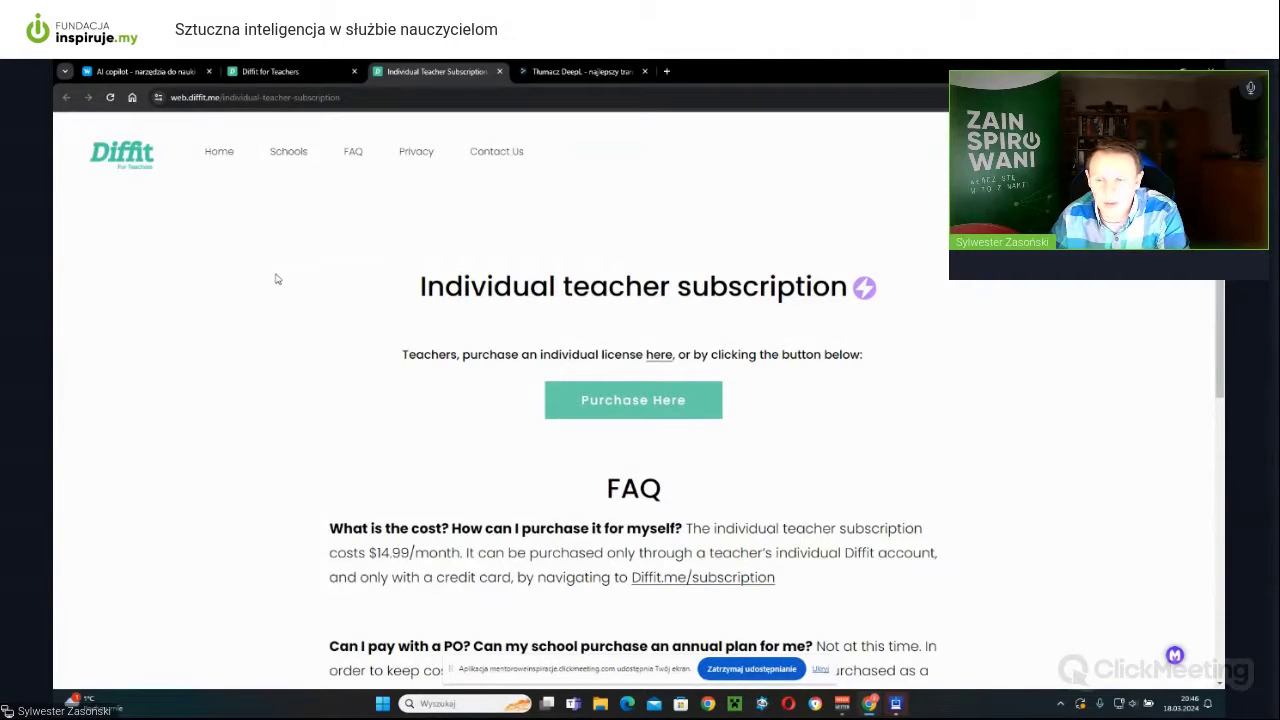
Read the individual subscription FAQ, then check the trial details from the Diffit account menu and close the Teacher Access FAQ page.
scroll(277, 275, down, 3)
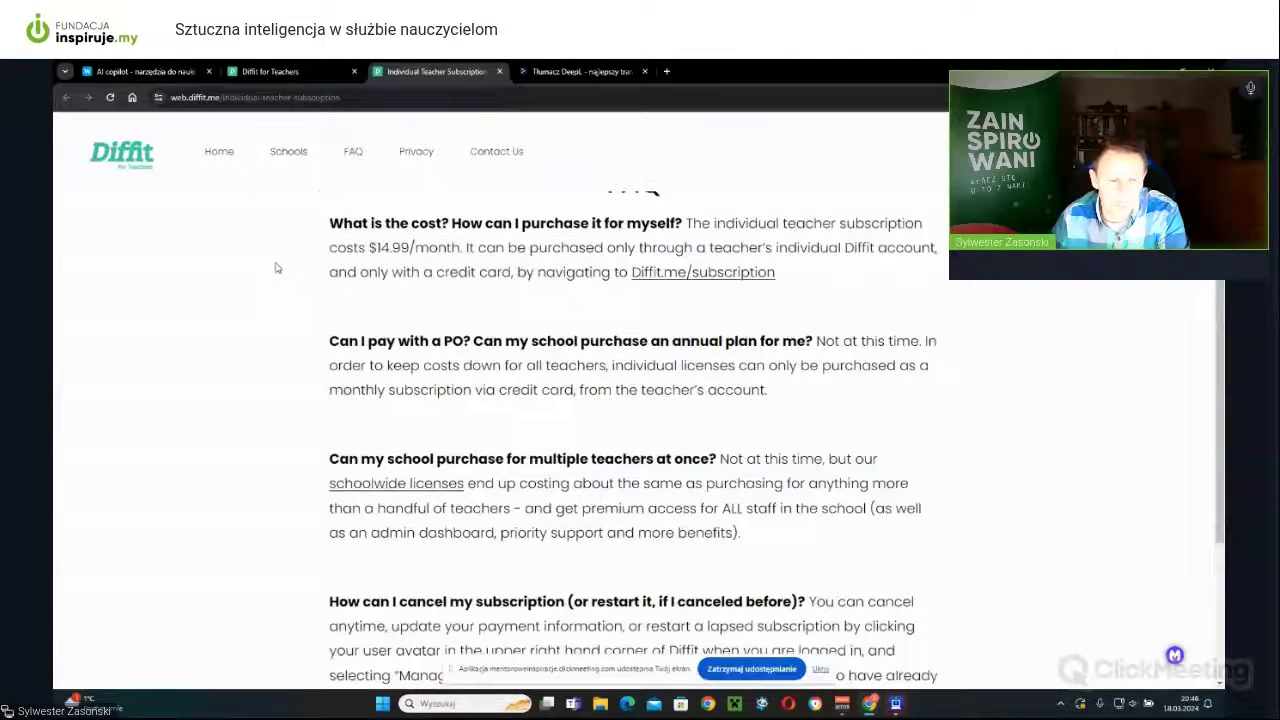
click(290, 71)
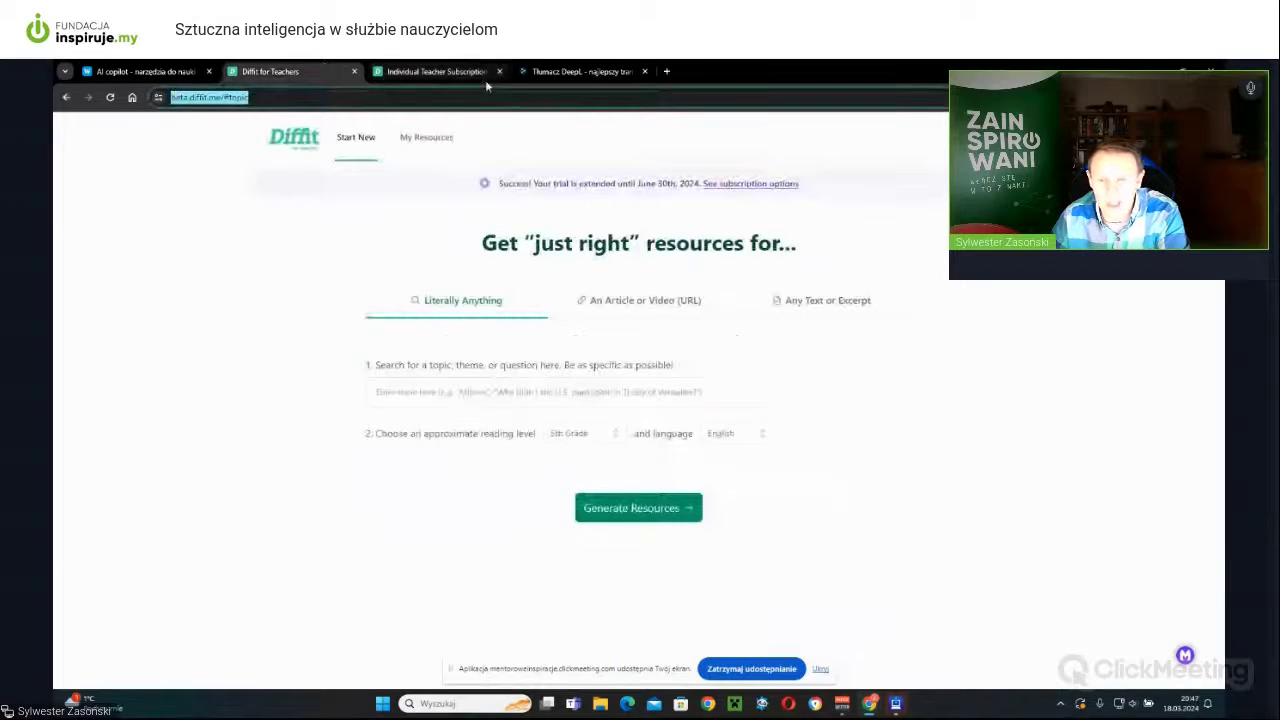
click(995, 137)
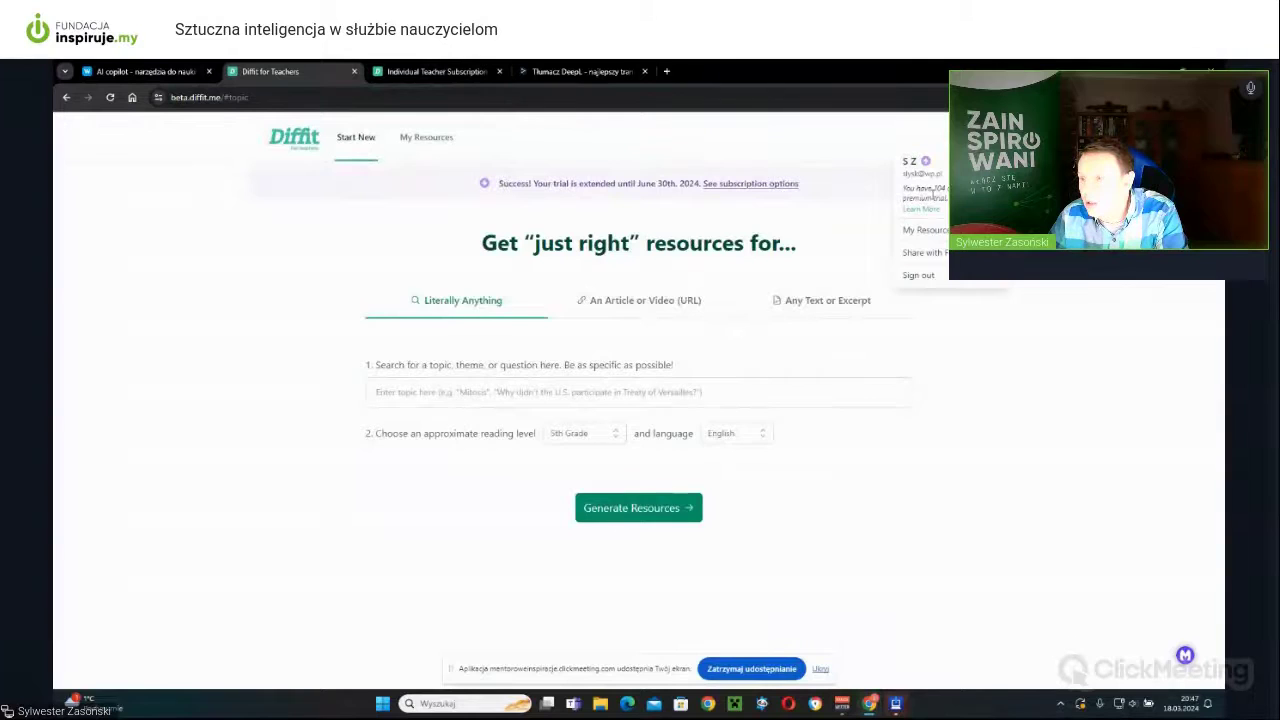
click(934, 210)
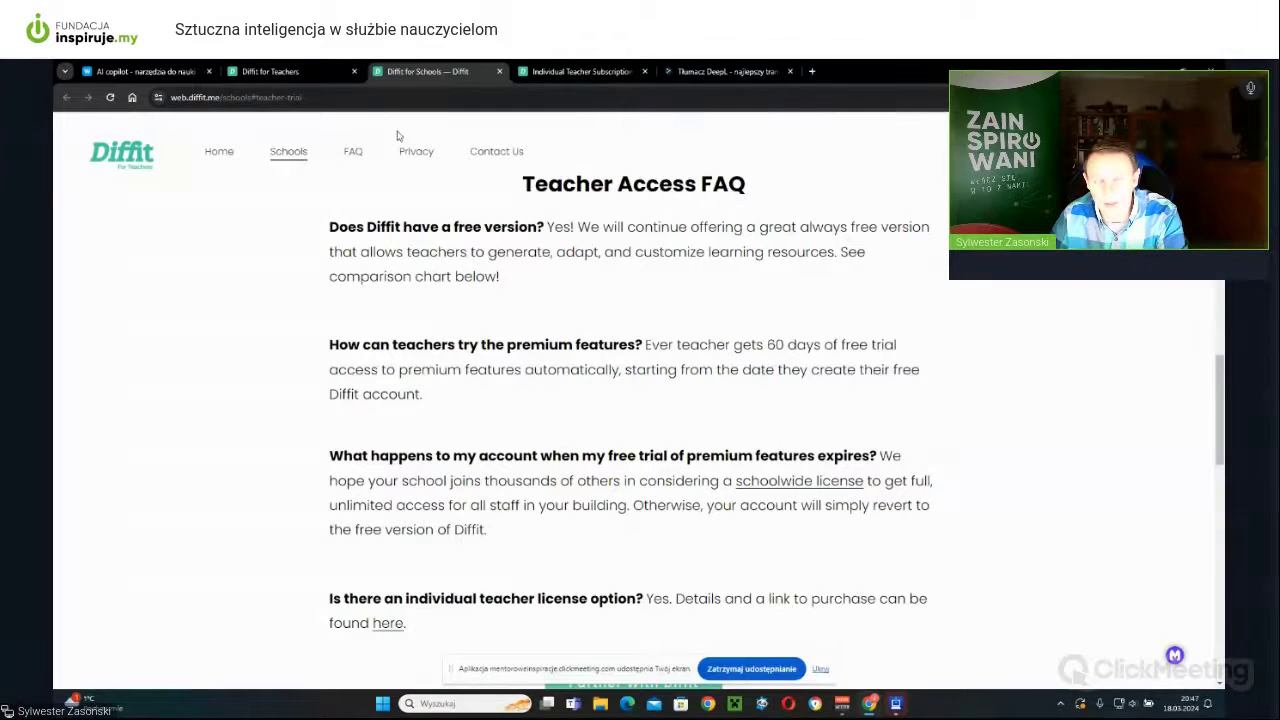
click(499, 72)
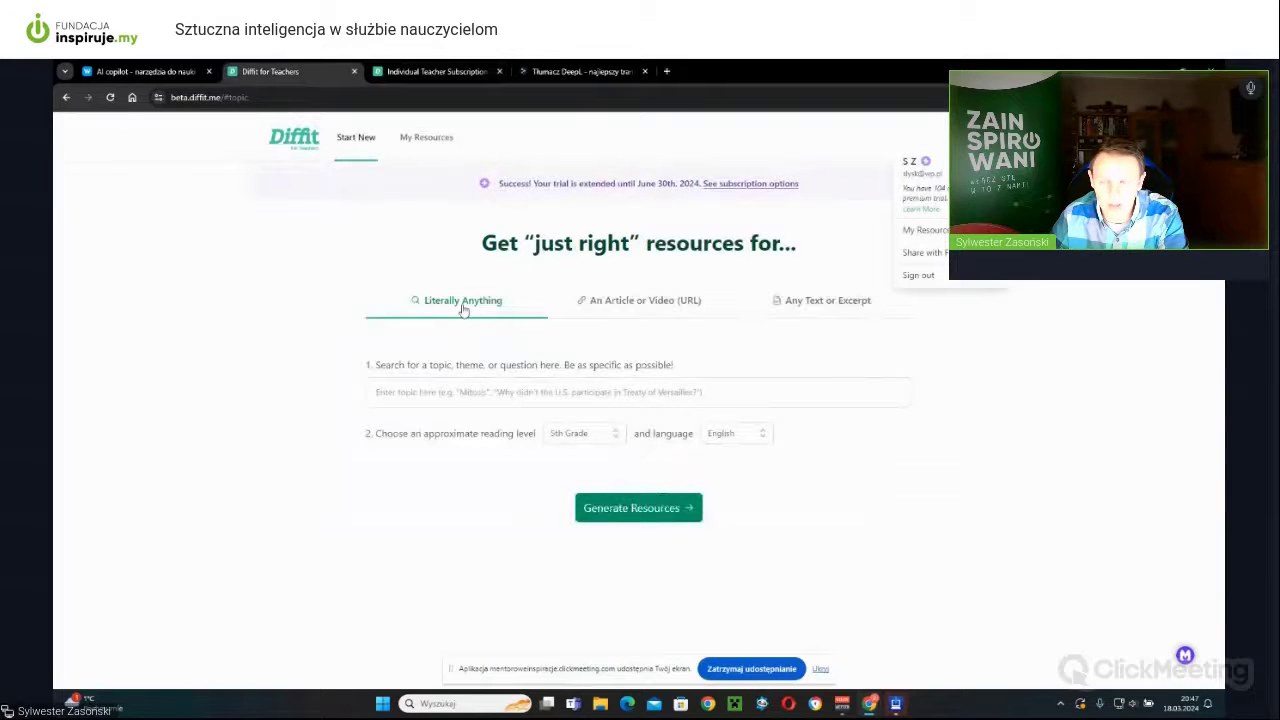
Look through the An Article or Video (URL) and Any Text or Excerpt source options, and return to Literally Anything.
click(594, 309)
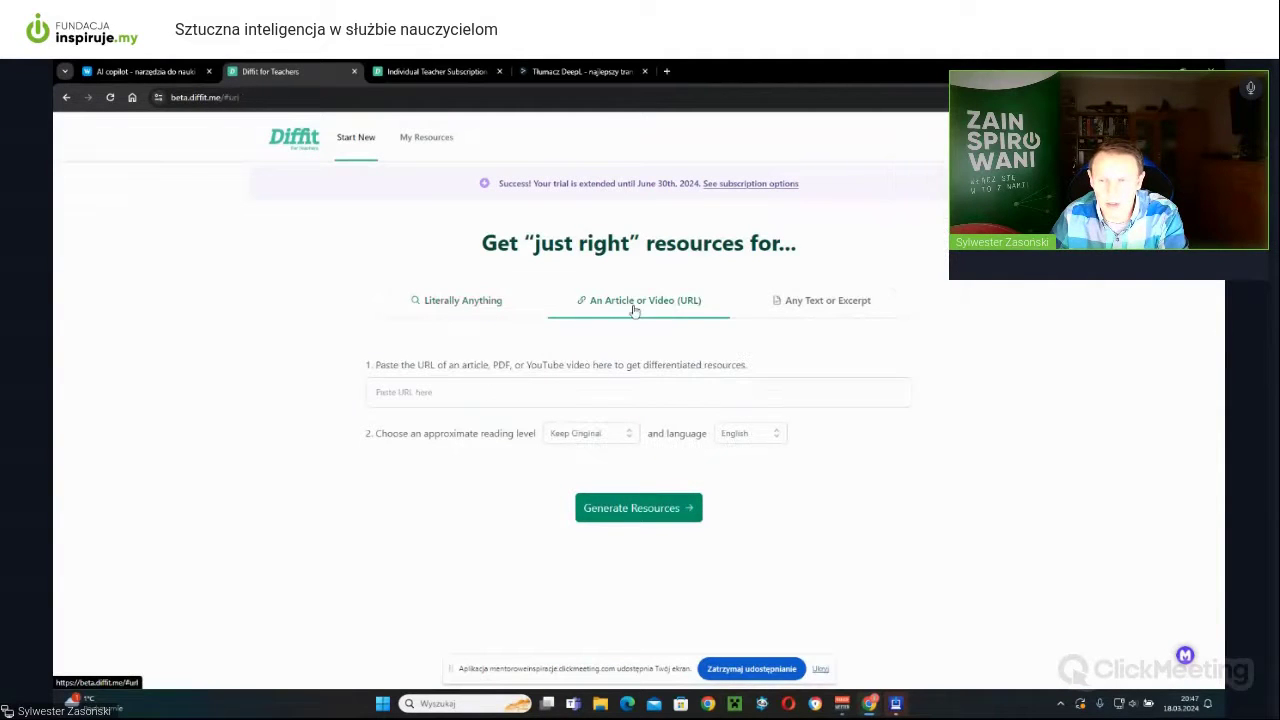
click(772, 302)
click(479, 302)
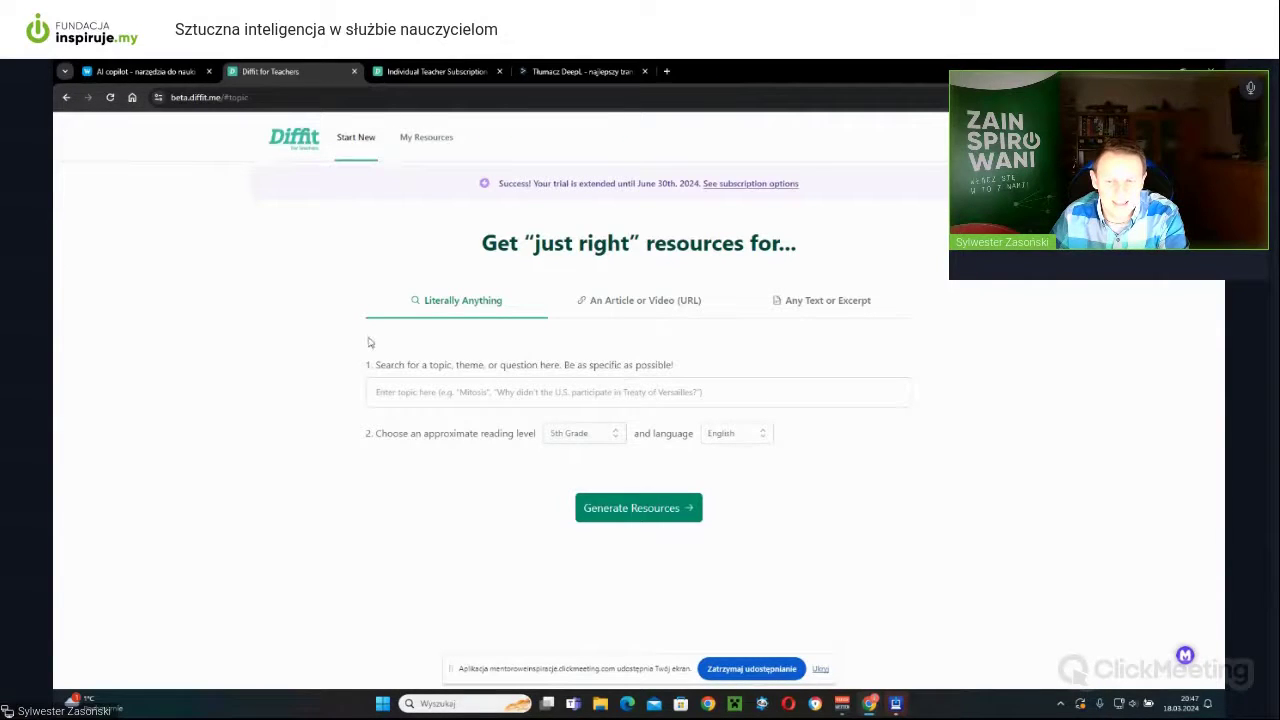
Set the approximate reading level to 11th Grade+ and the resource language to Polish.
click(412, 380)
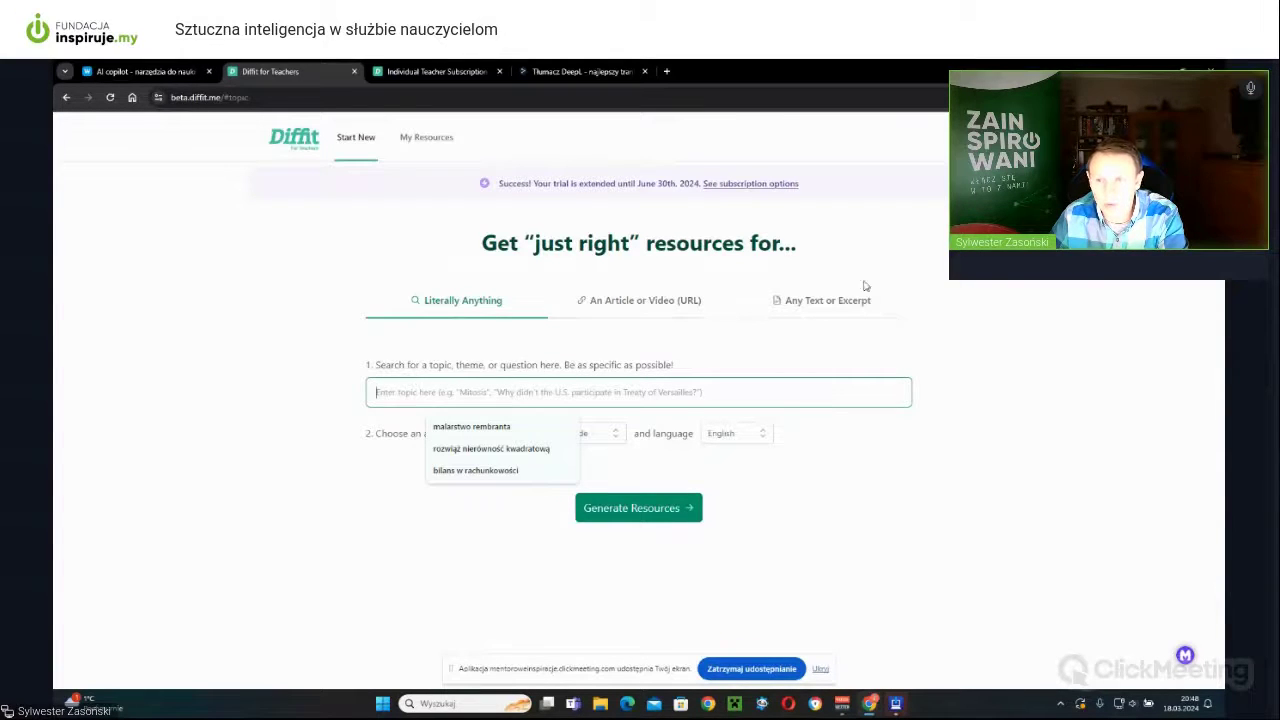
click(588, 399)
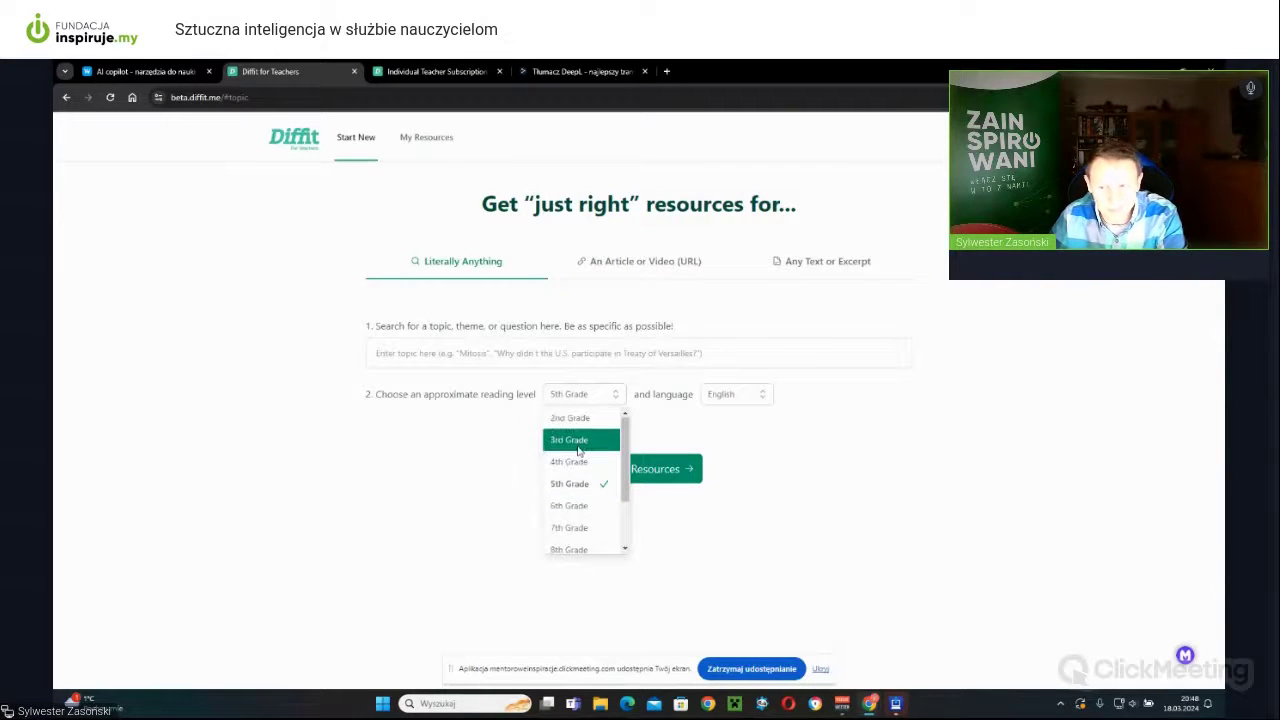
scroll(575, 468, down, 2)
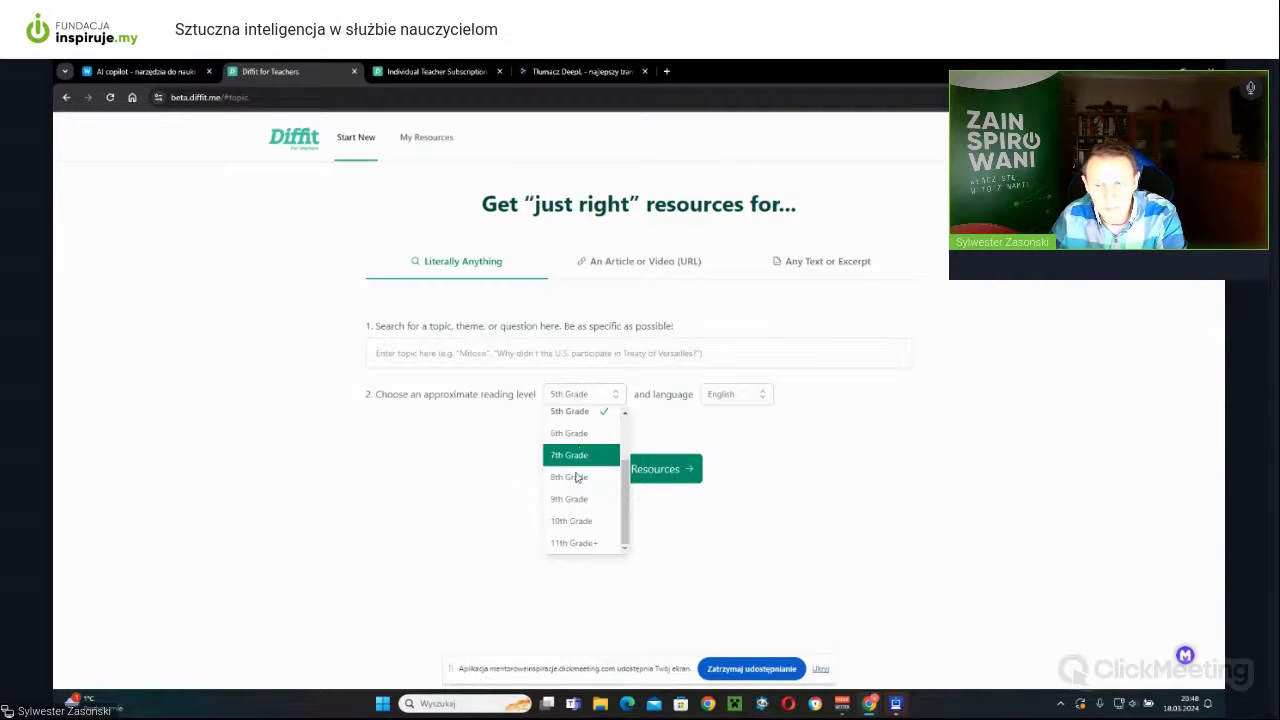
click(591, 546)
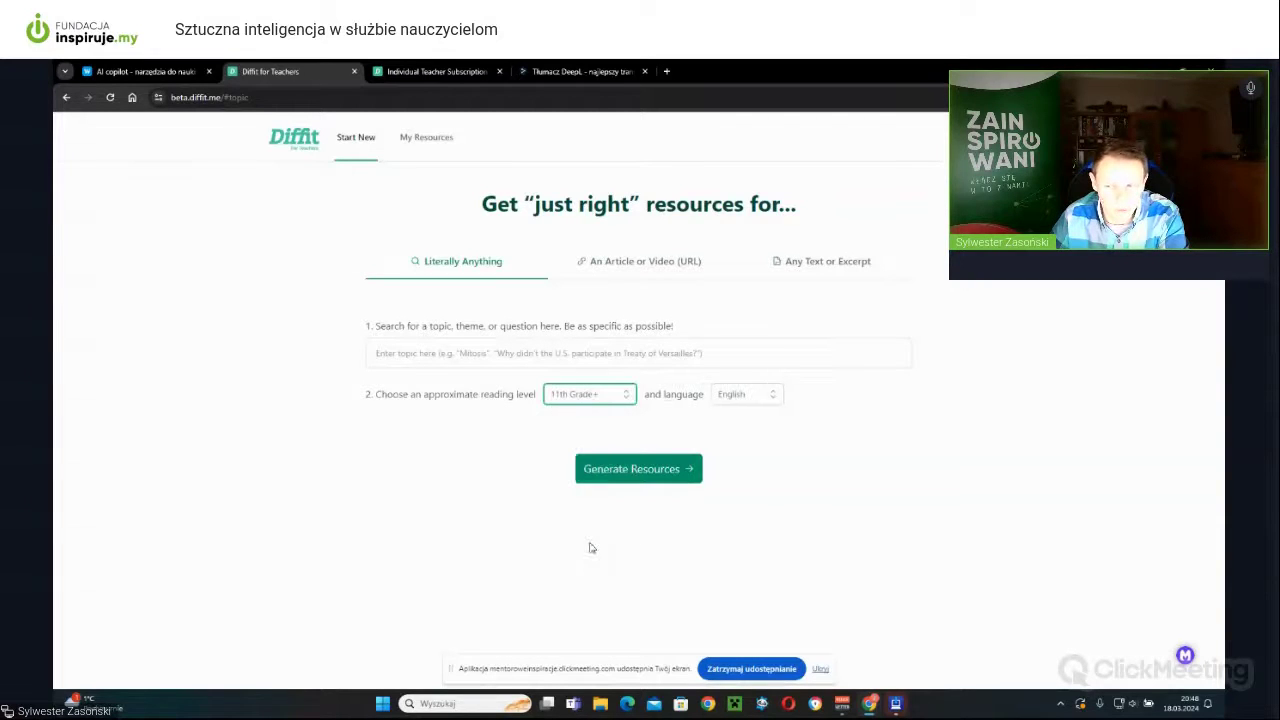
click(745, 395)
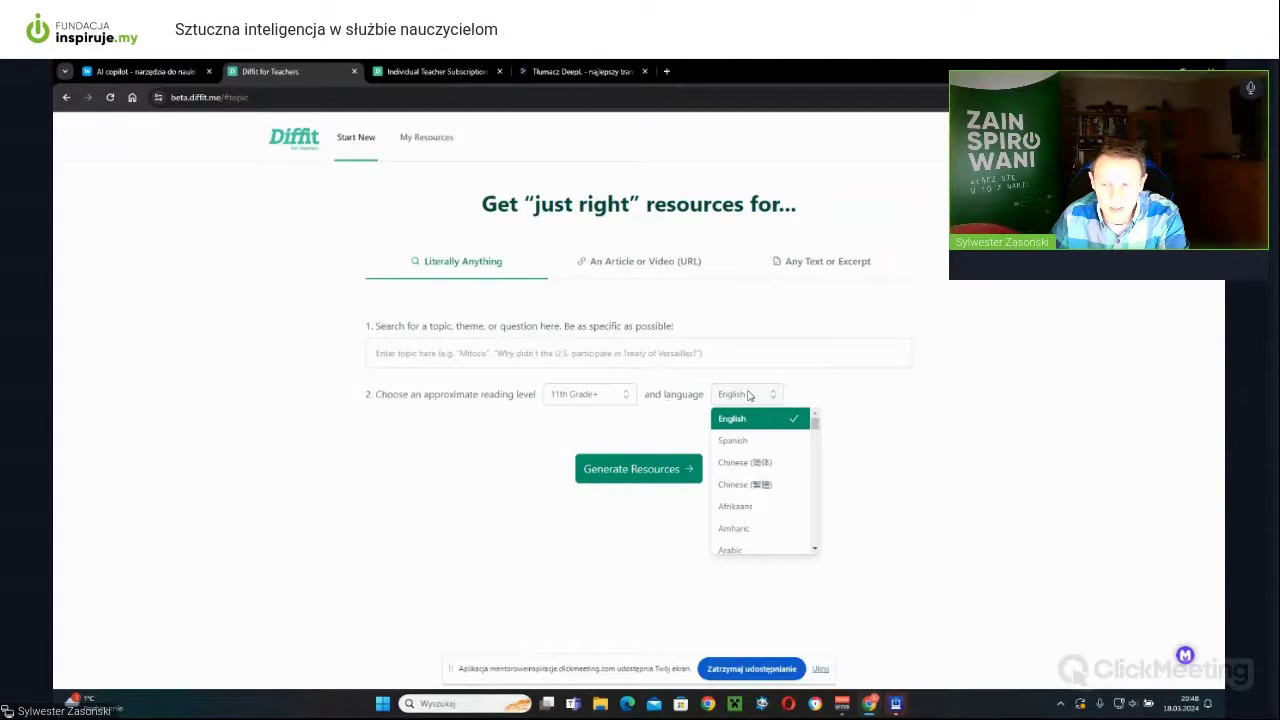
scroll(740, 478, down, 7)
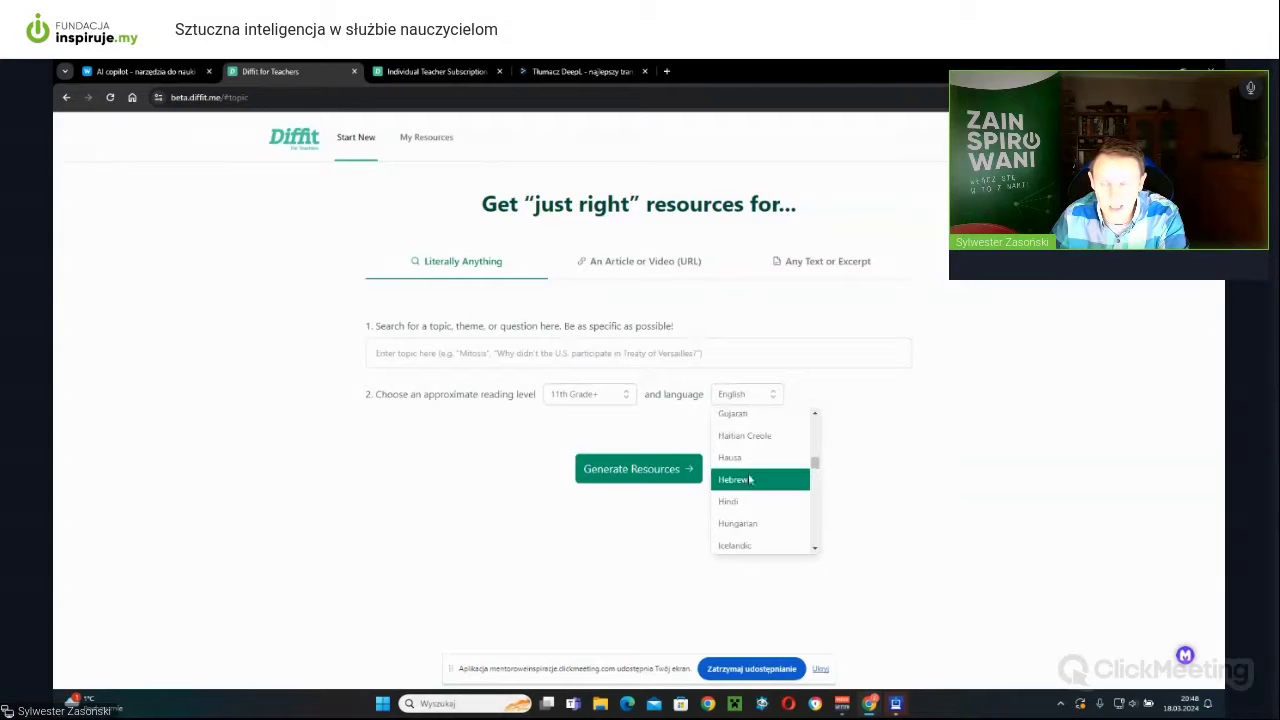
scroll(749, 479, down, 8)
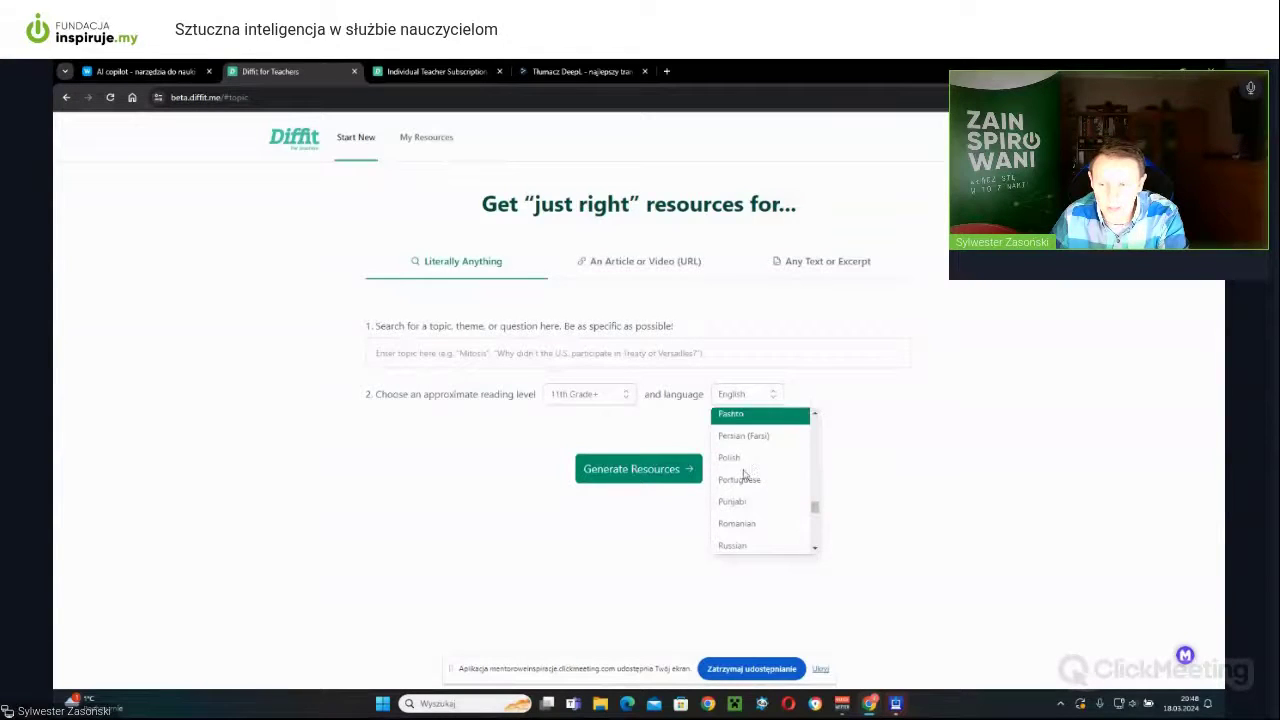
click(748, 458)
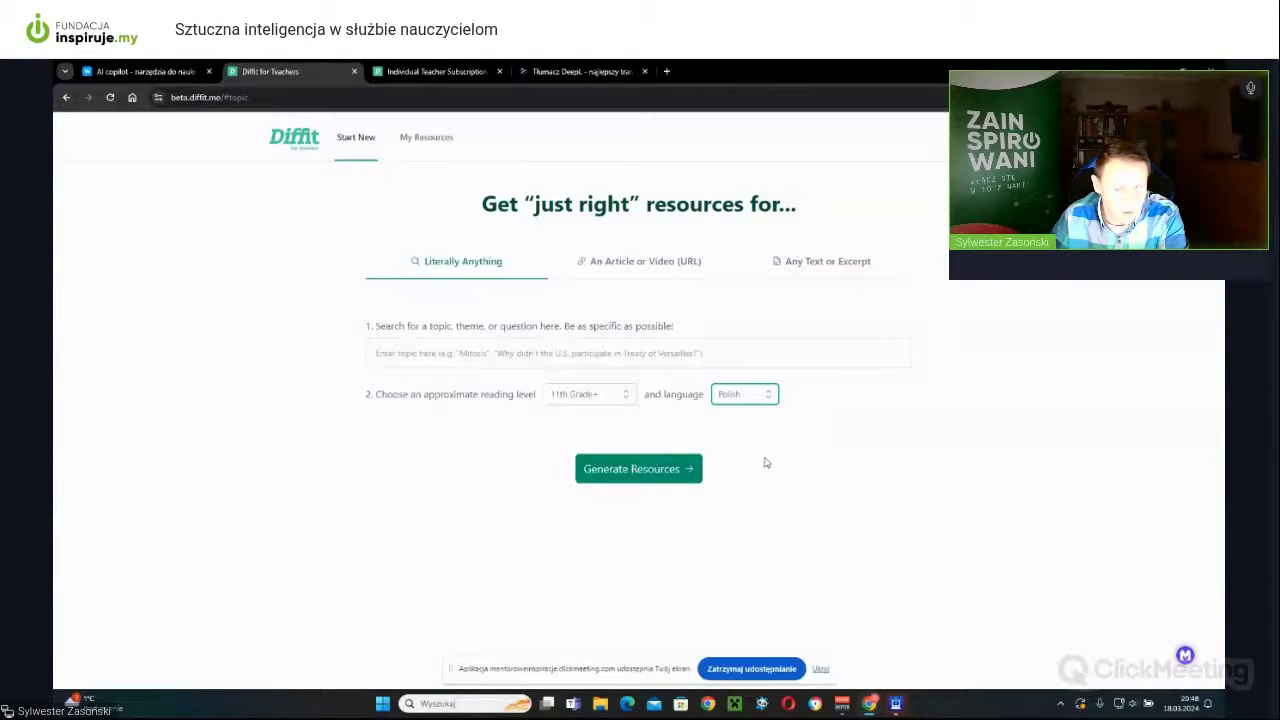
Enter the topic "zdrowe odżywianie" and generate the resources.
click(578, 351)
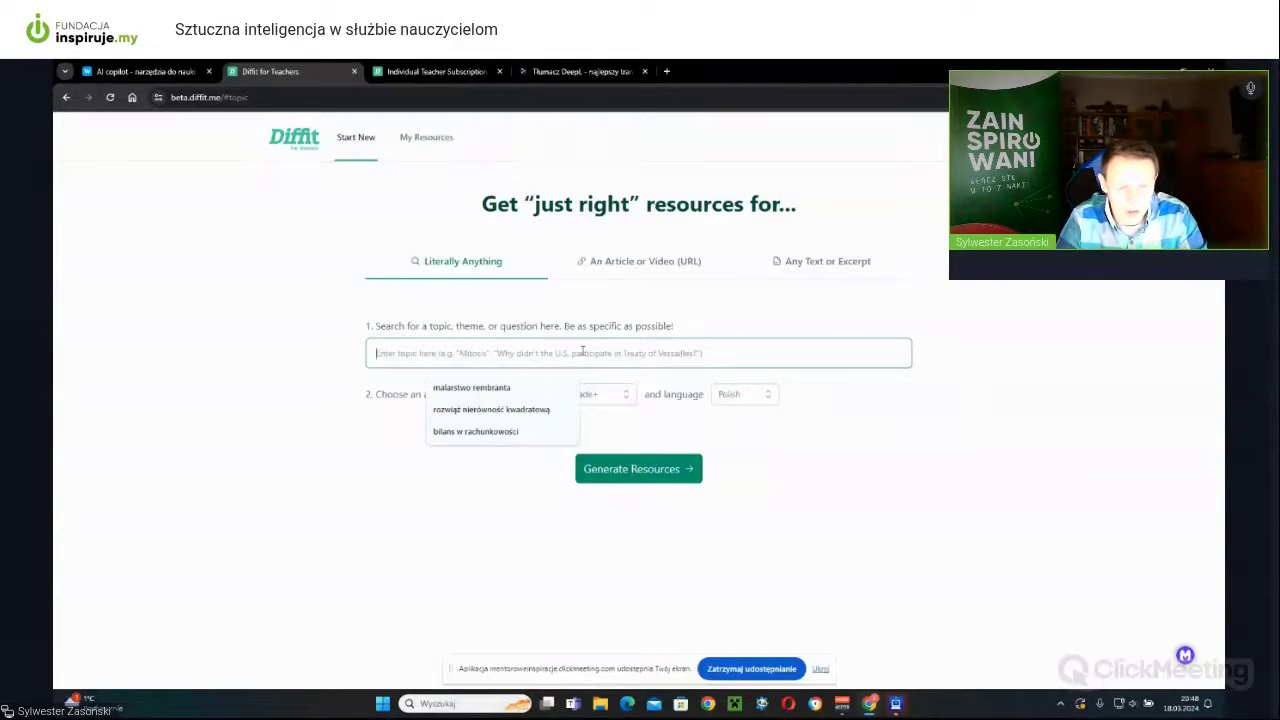
text(zdo)
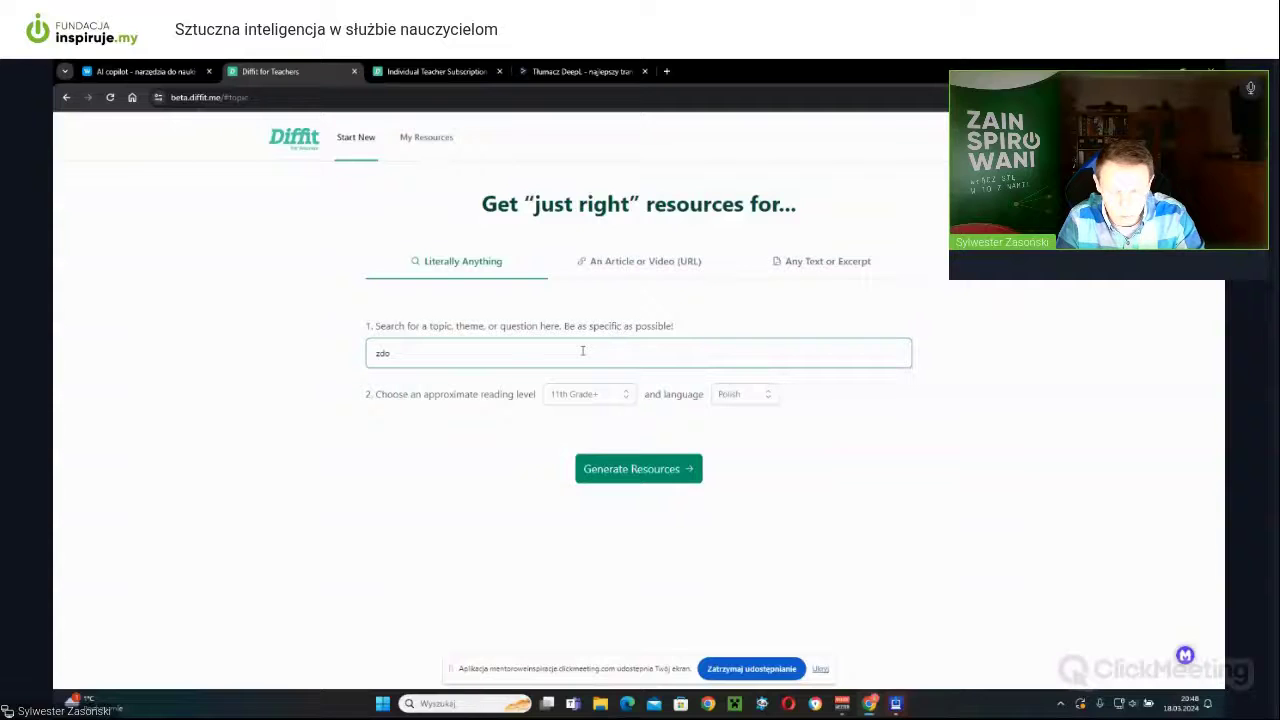
text(owe odzywanie)
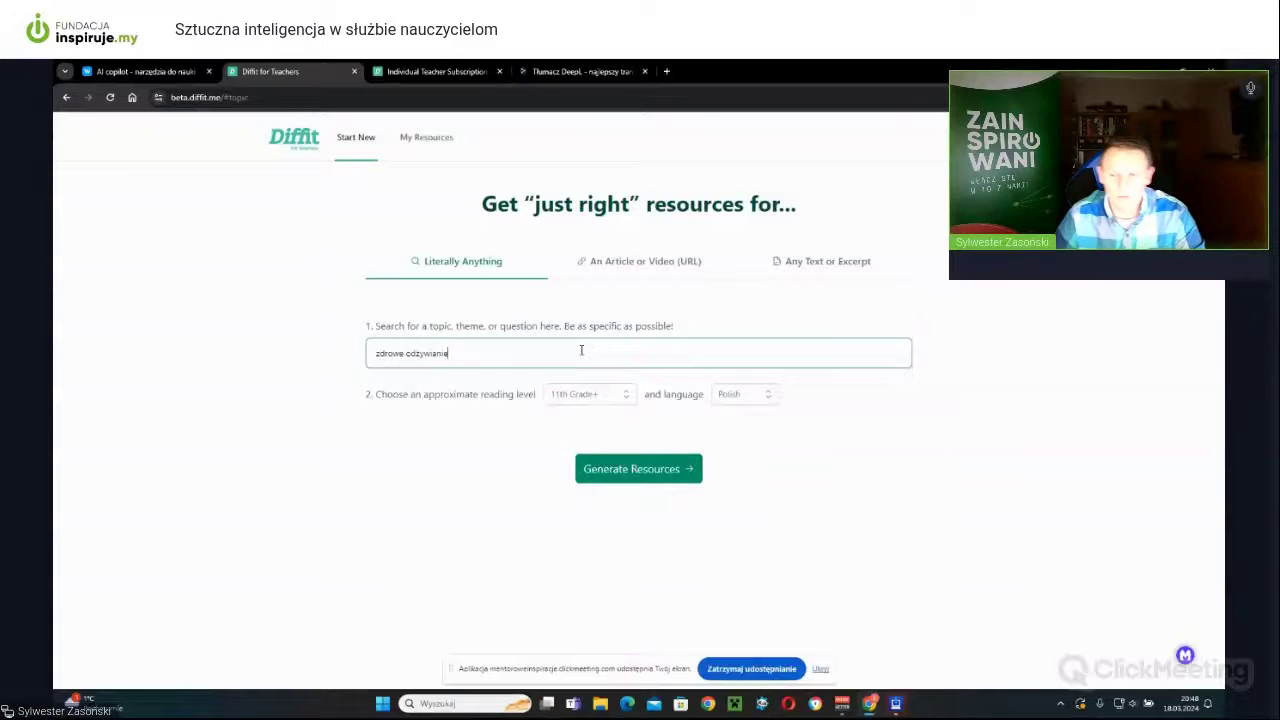
click(644, 474)
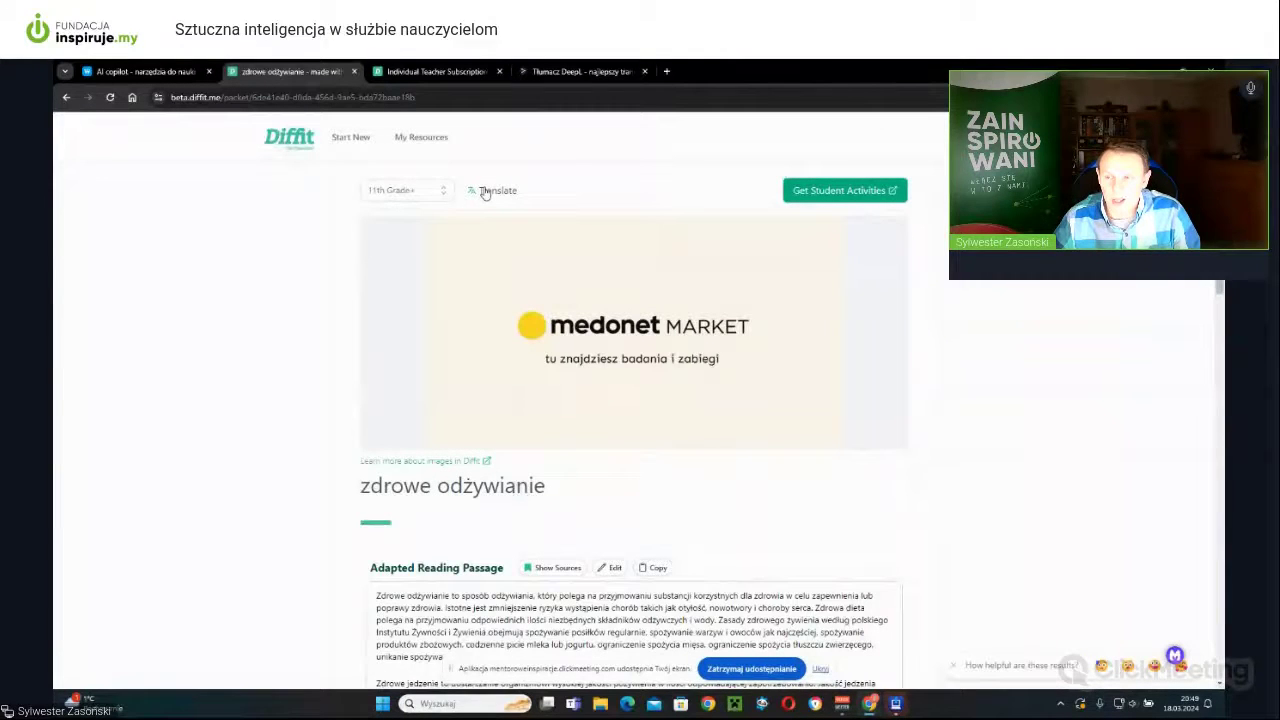
Try out several suggested cover images for the resource, from the Healthy Eating Plate chart to the father and daughter in the kitchen.
mouse_move(490, 241)
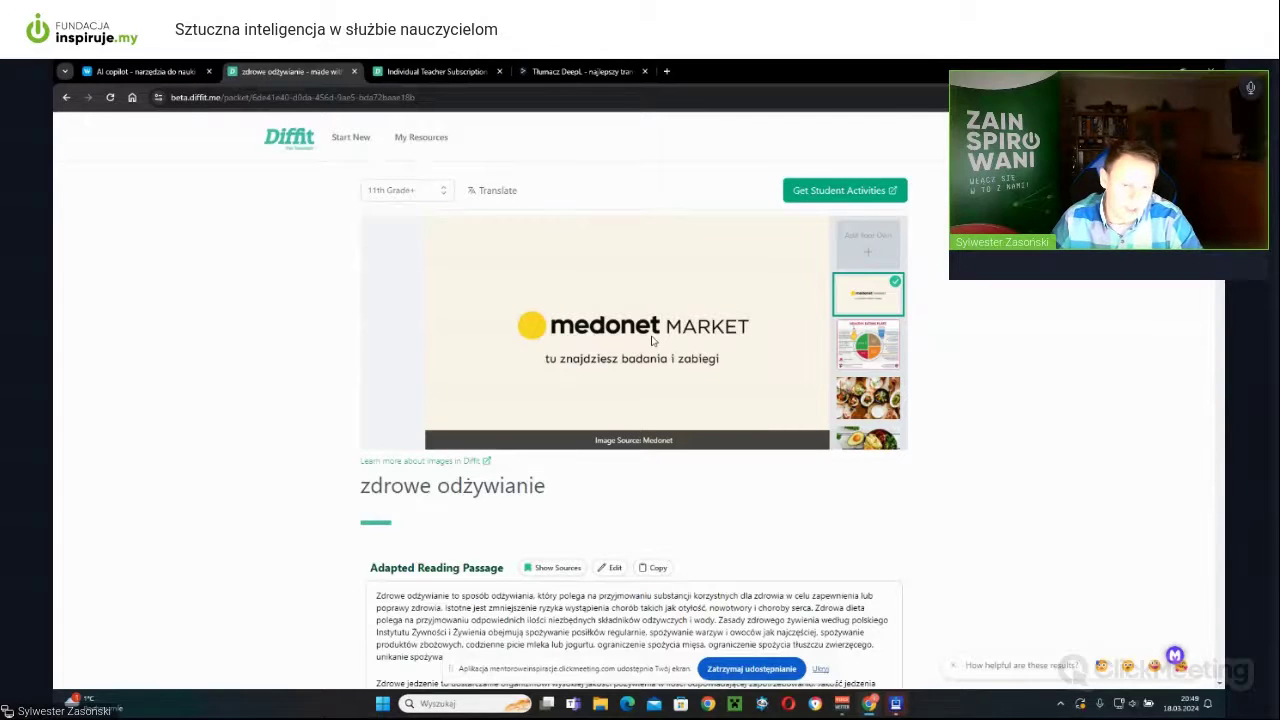
click(866, 357)
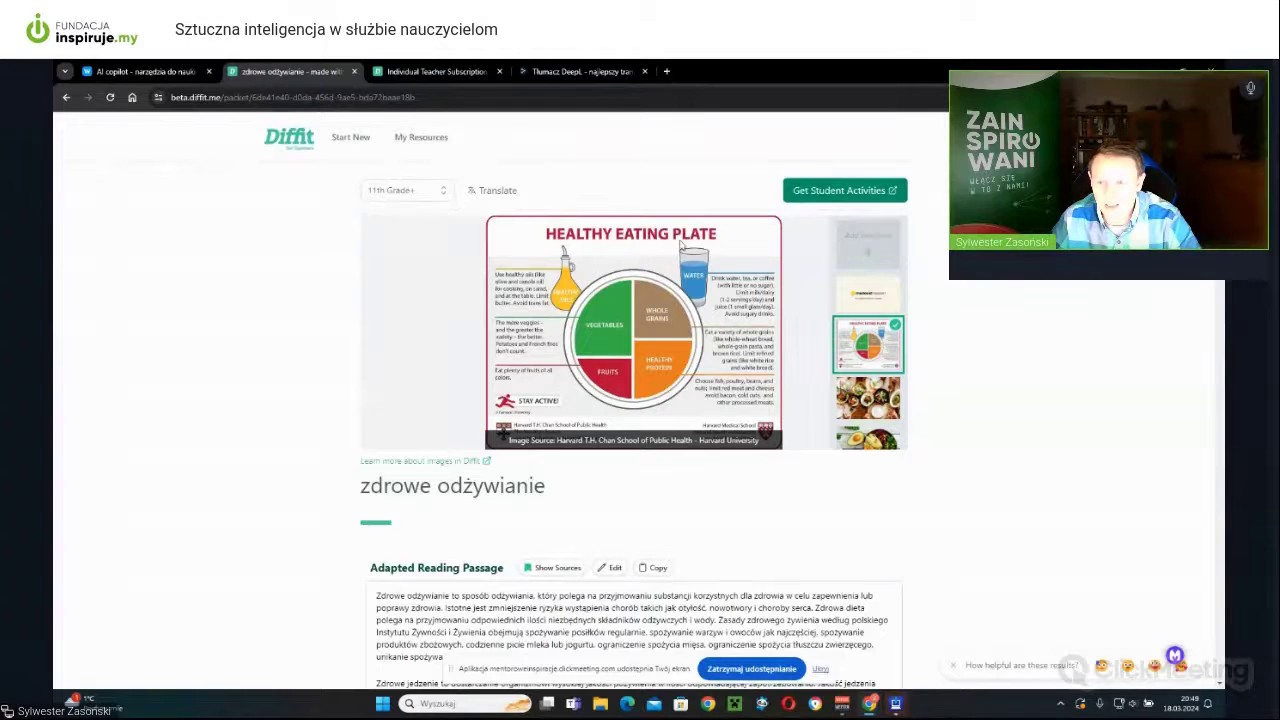
scroll(851, 348, down, 2)
click(849, 292)
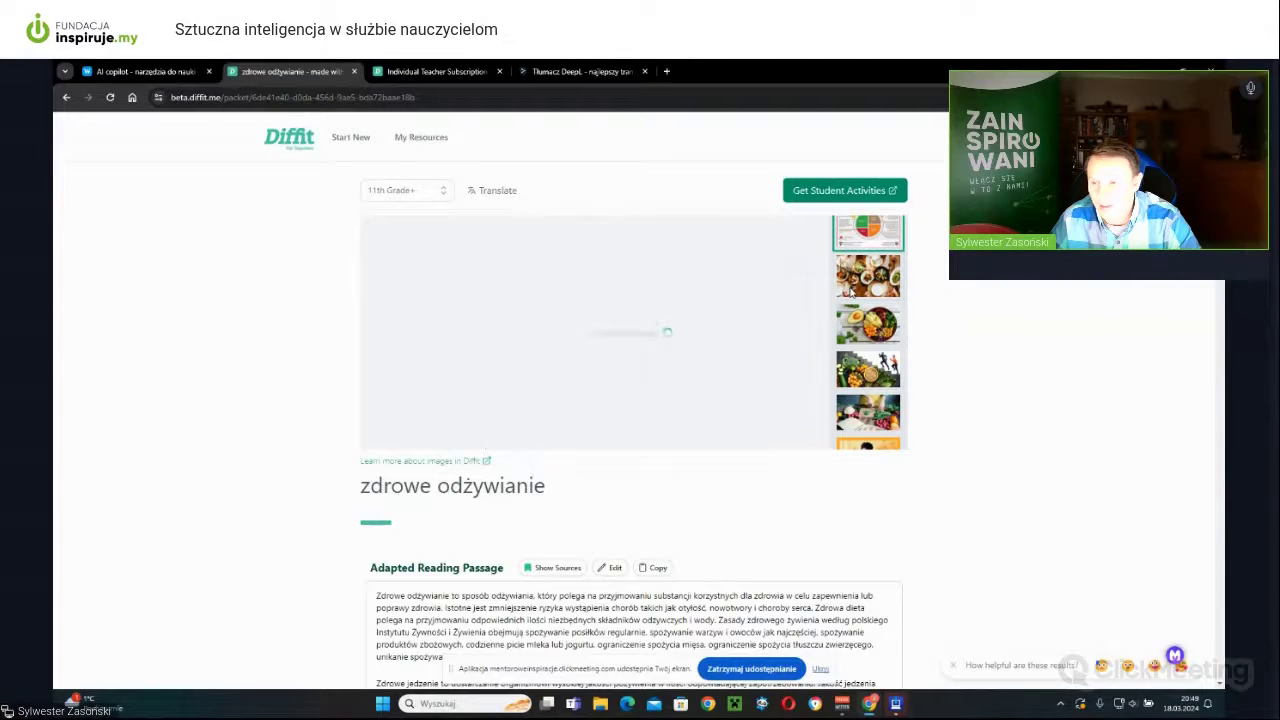
click(860, 326)
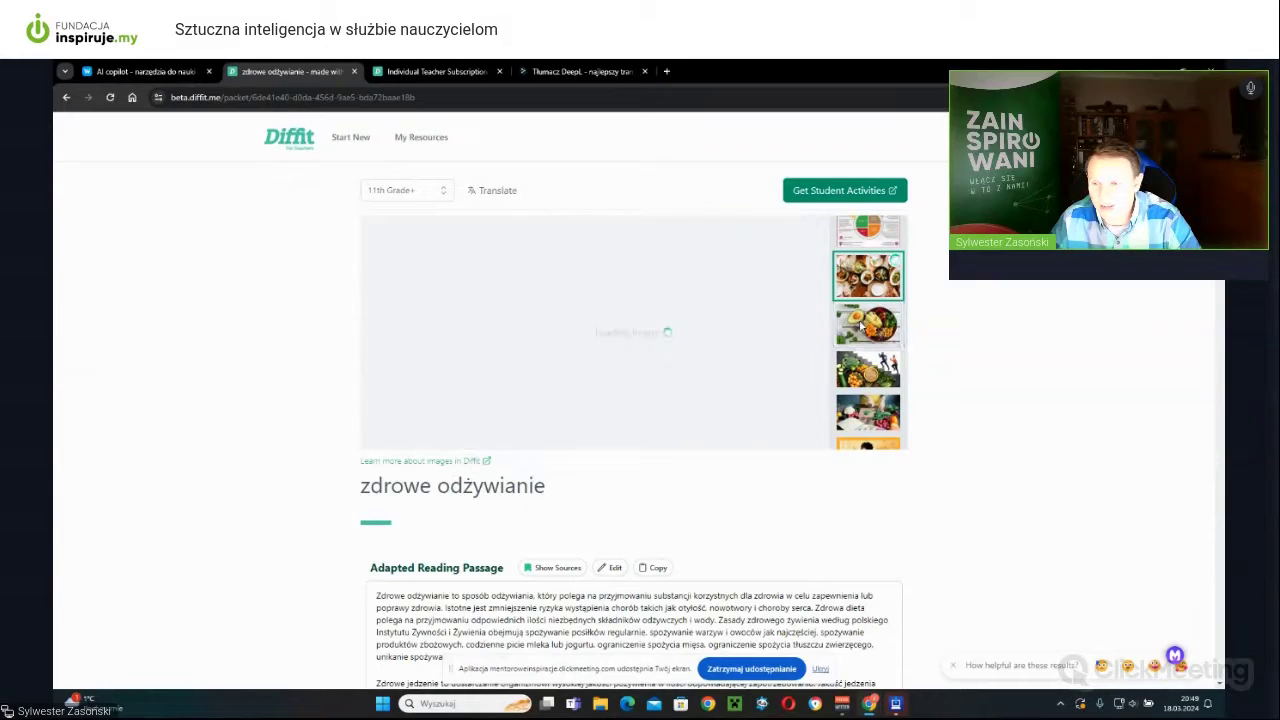
scroll(866, 318, down, 1)
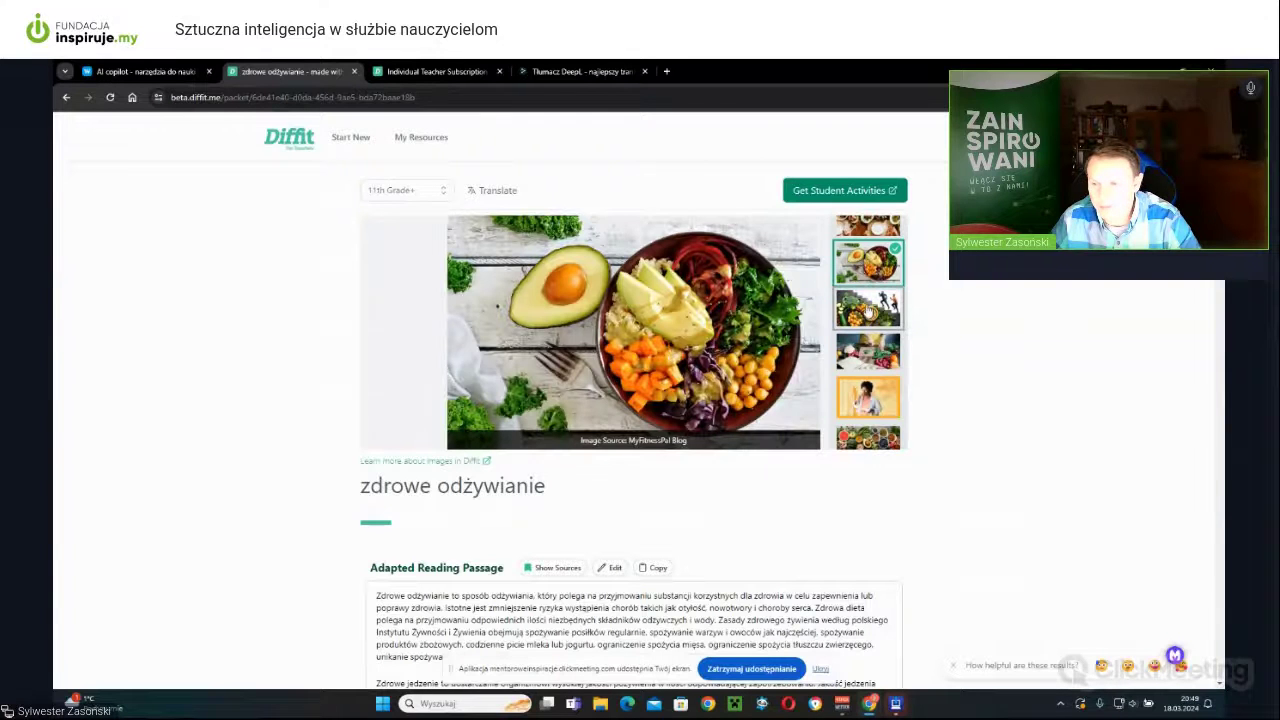
click(868, 310)
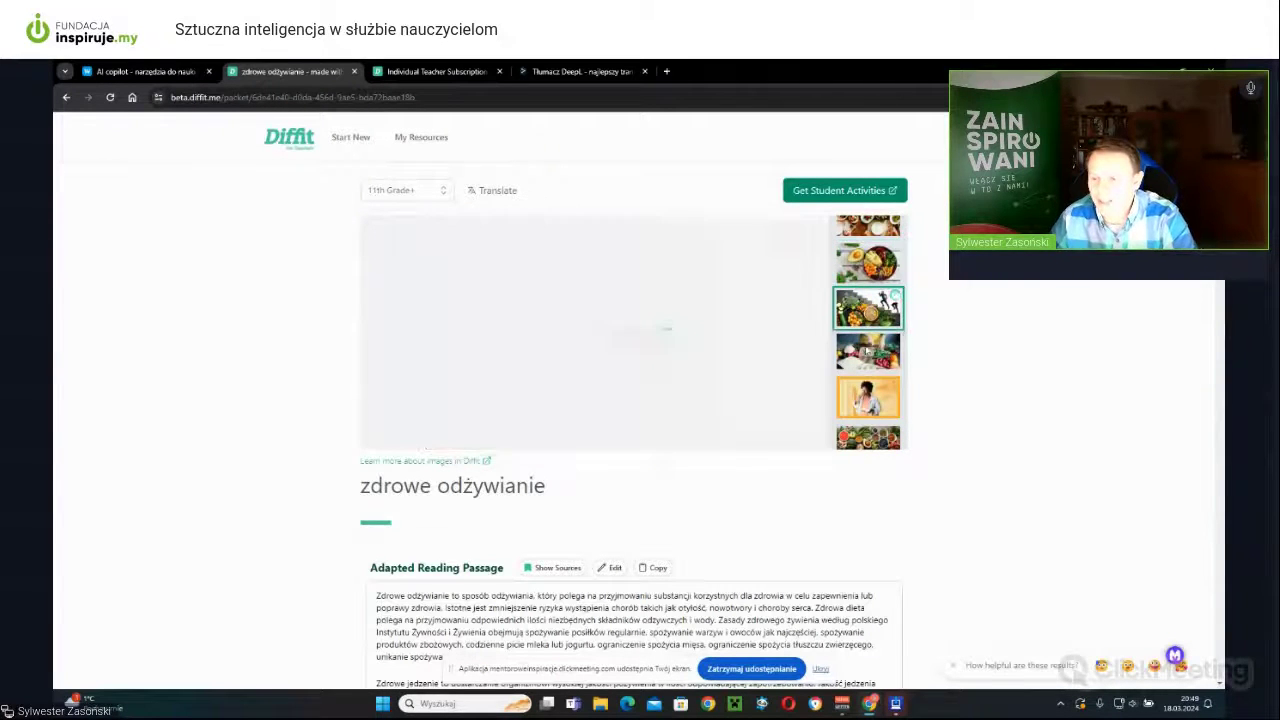
click(866, 350)
scroll(866, 354, down, 2)
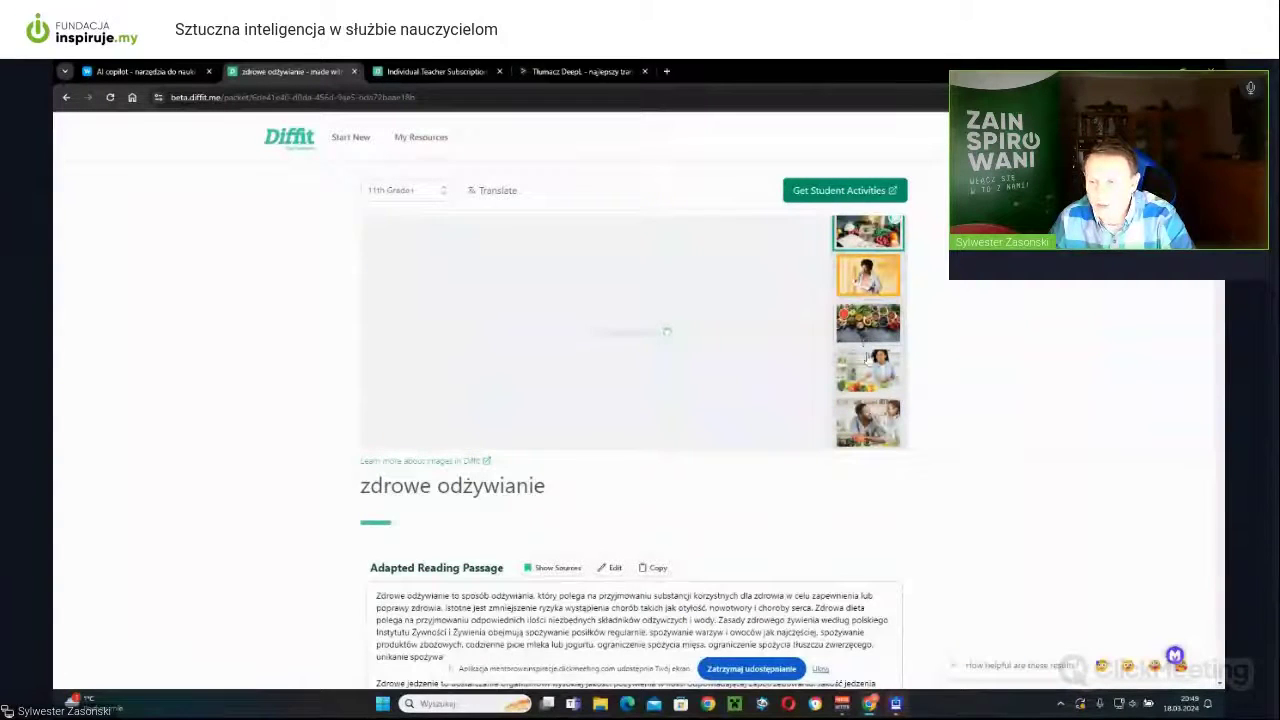
click(867, 362)
scroll(868, 360, down, 1)
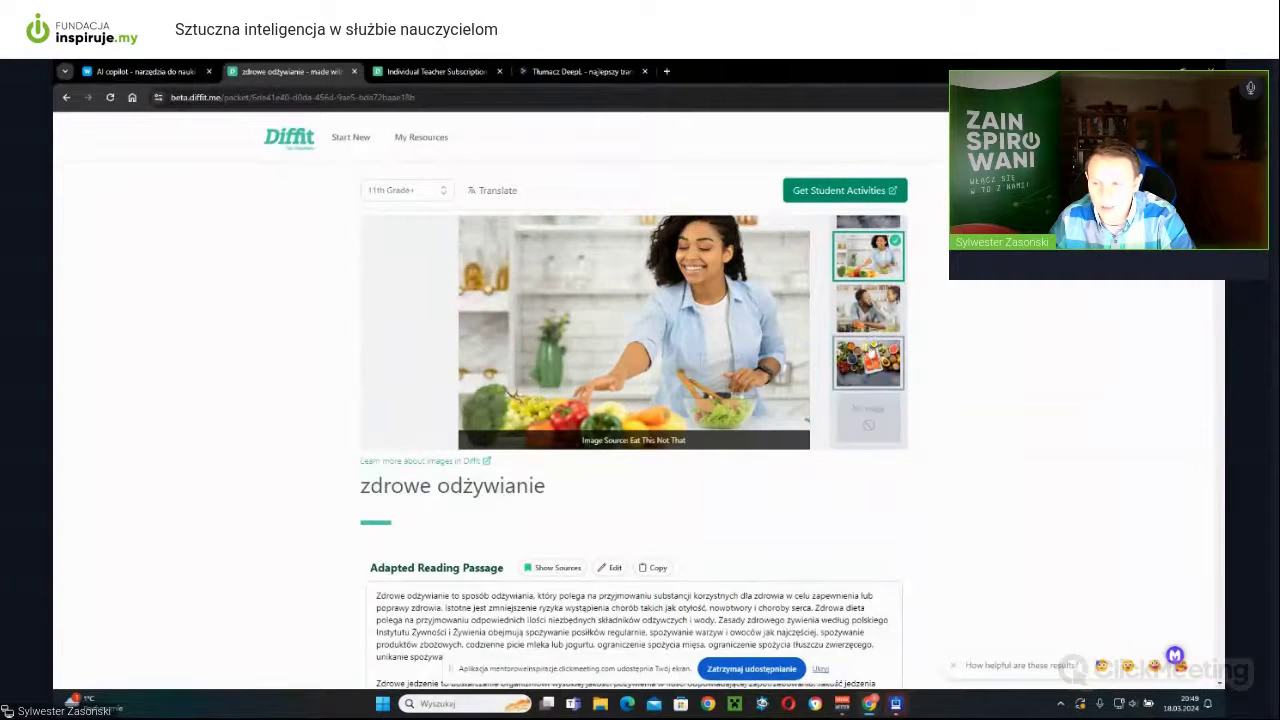
click(868, 358)
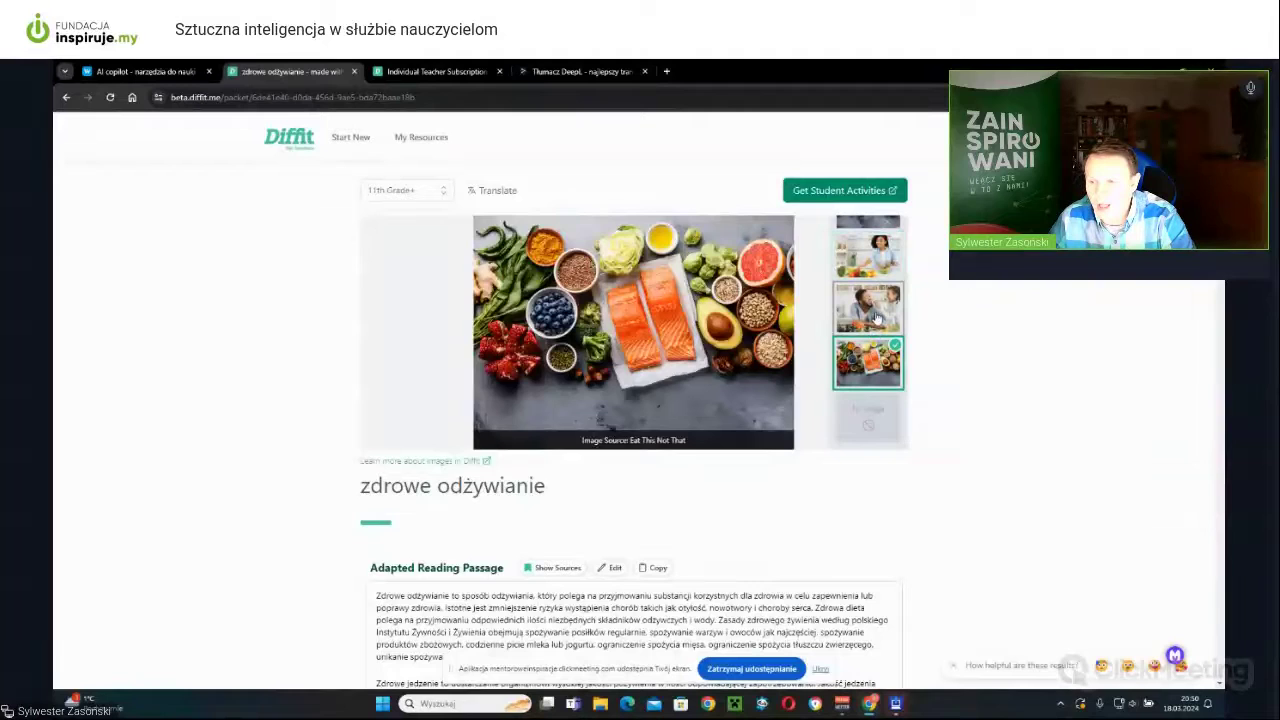
click(876, 318)
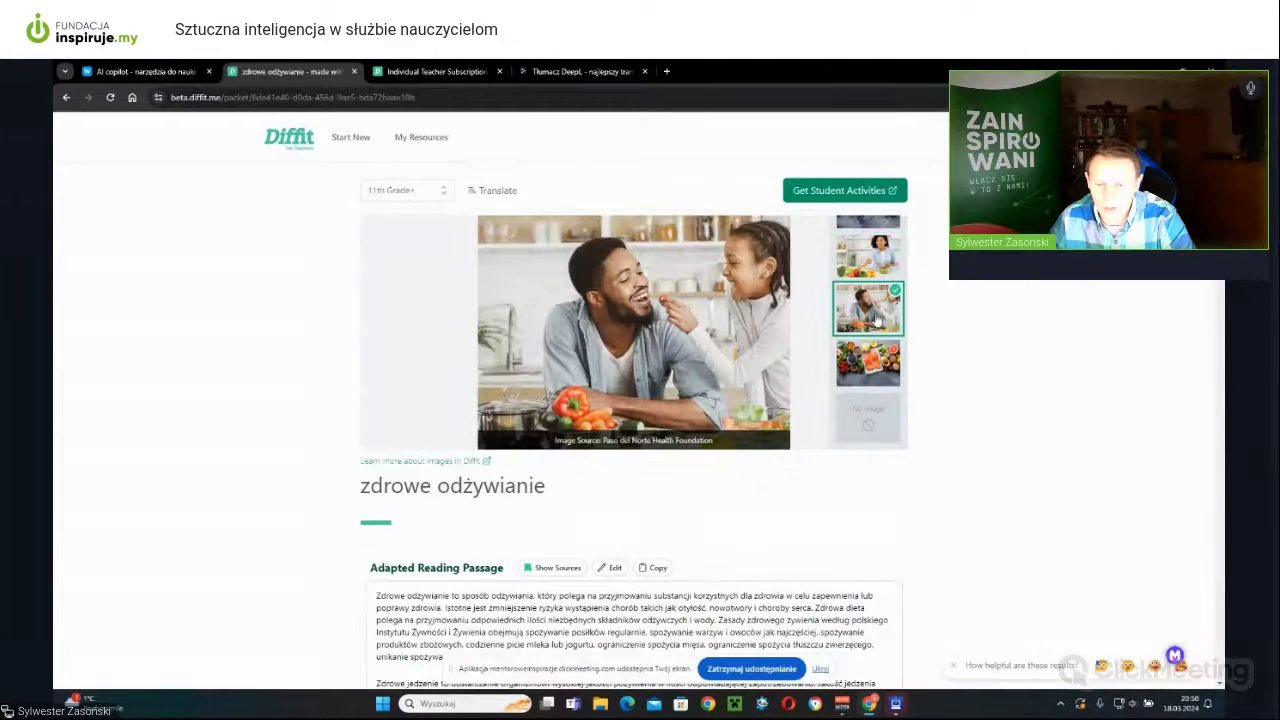
Choose the MyFitnessPal Blog picture of the avocado and vegetable bowl as the resource's cover image.
scroll(868, 350, down, 5)
click(868, 347)
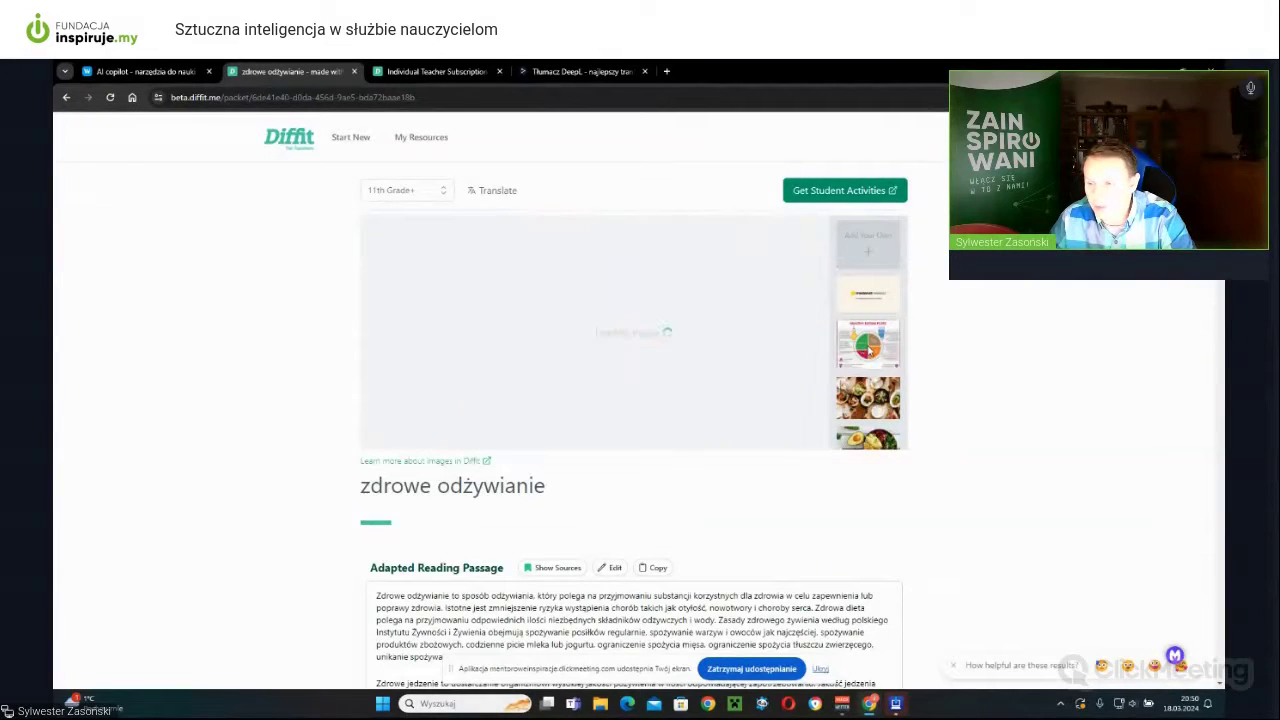
scroll(868, 347, down, 1)
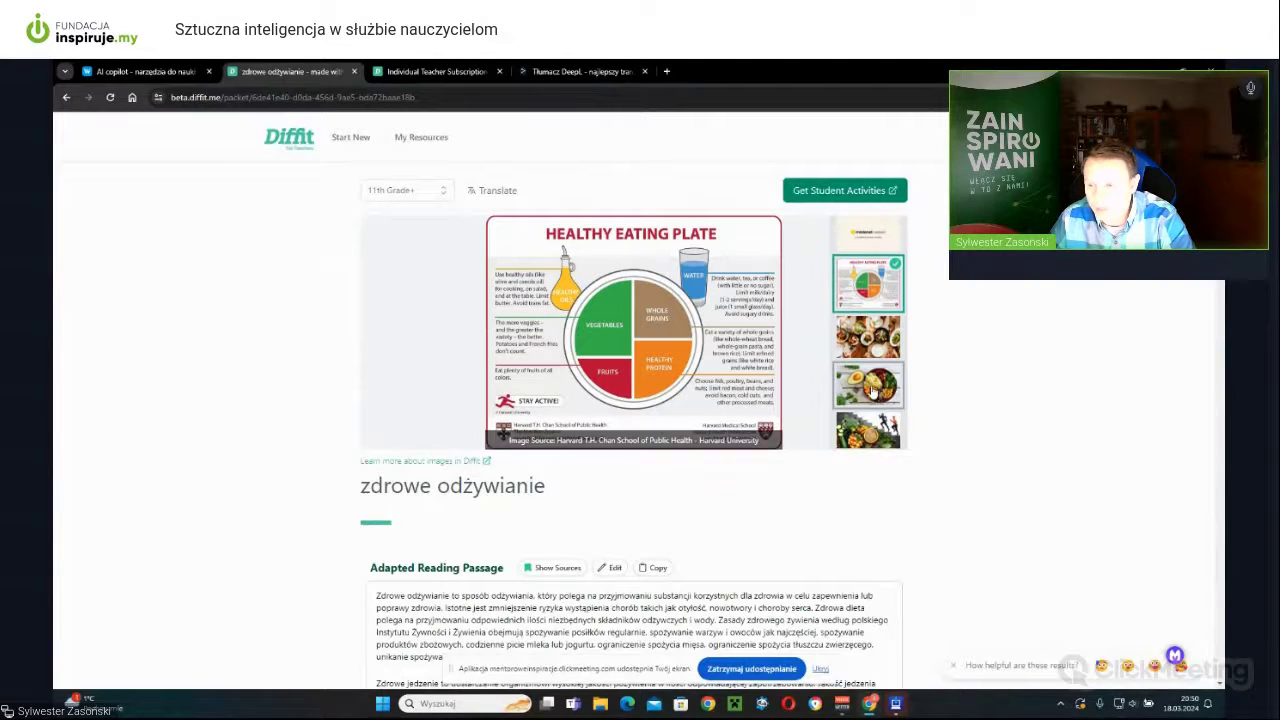
click(872, 390)
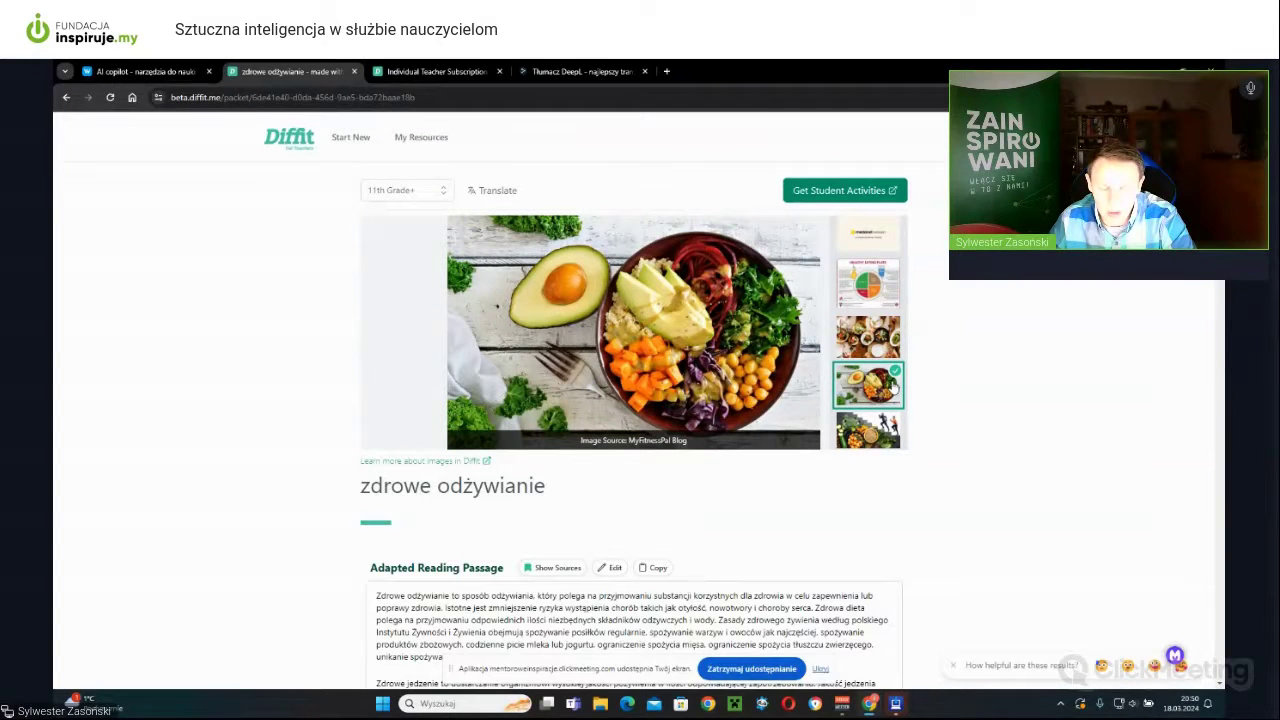
Read through the adapted reading passage and its "Wnioski" list, and check how the passage is opened for editing and saved.
scroll(564, 355, down, 1)
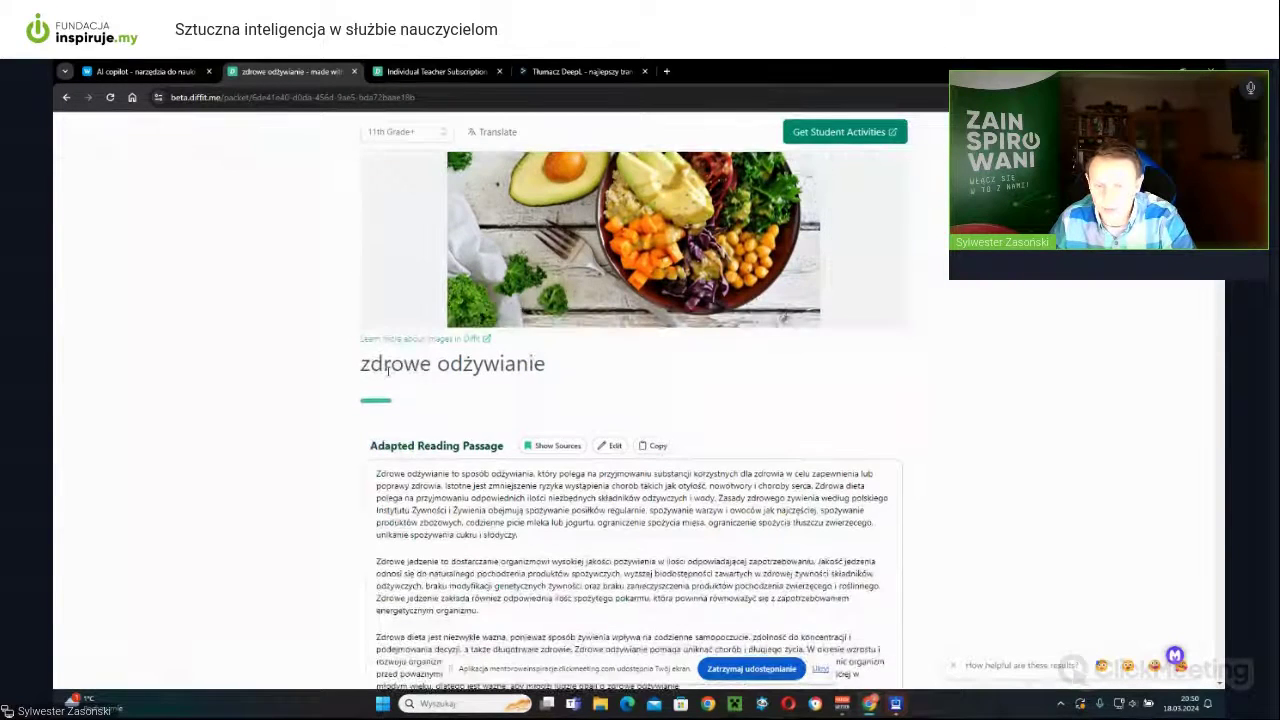
scroll(388, 370, down, 2)
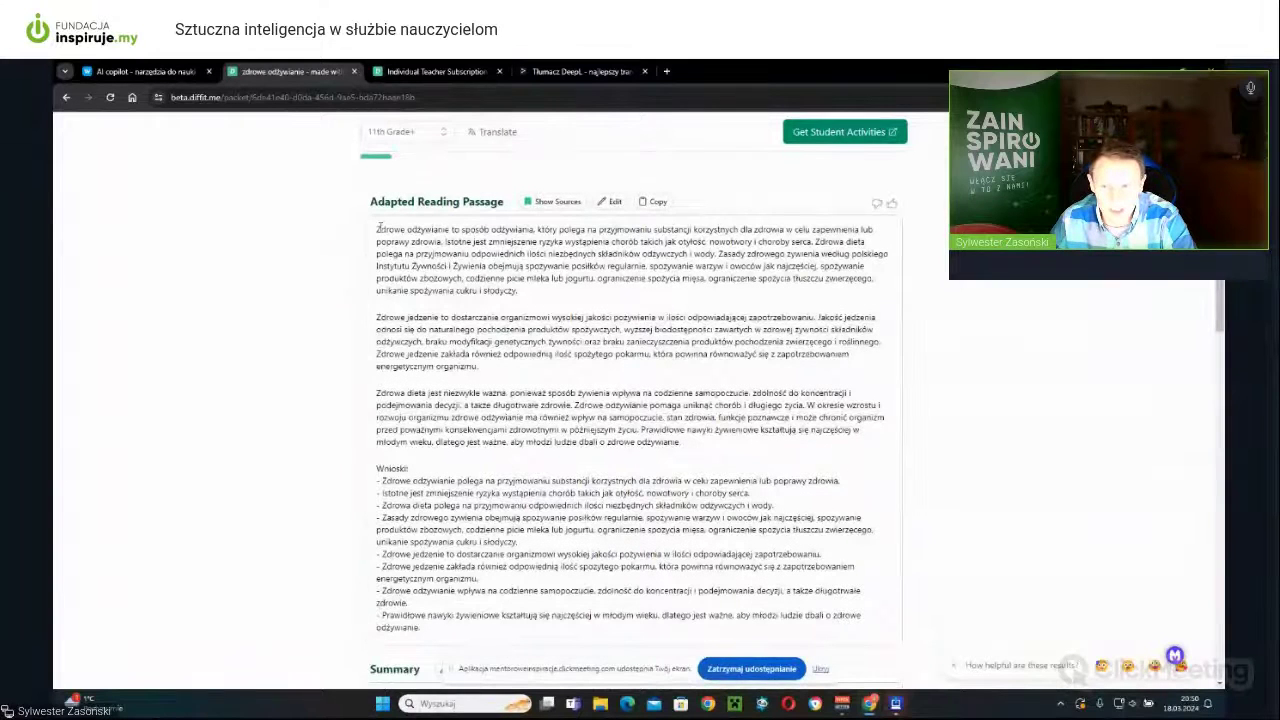
drag(377, 230, 504, 395)
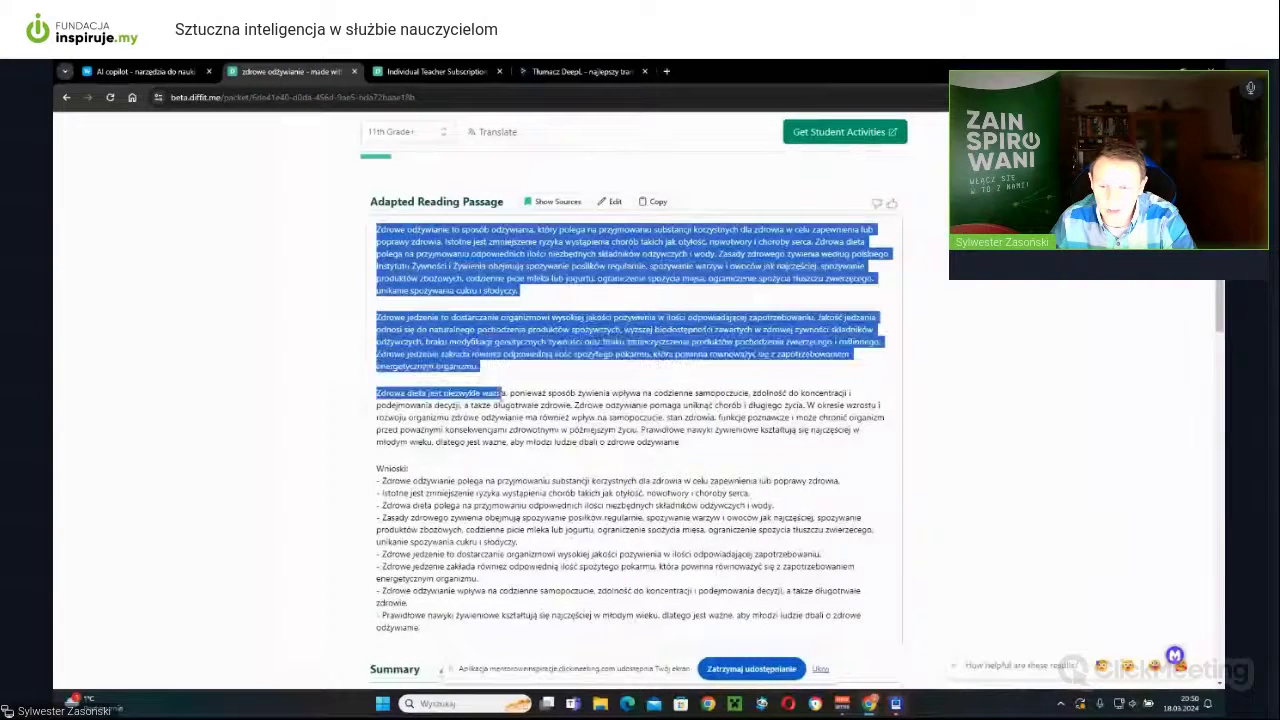
scroll(493, 402, down, 2)
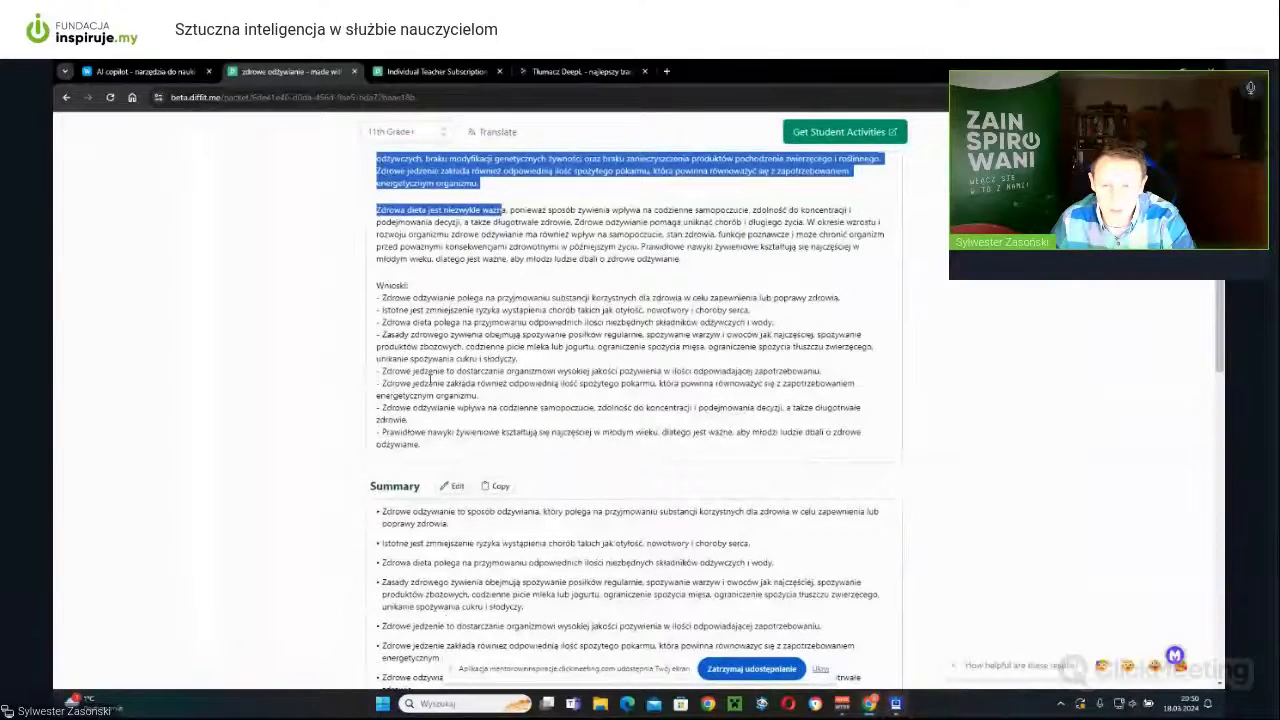
drag(432, 448, 421, 336)
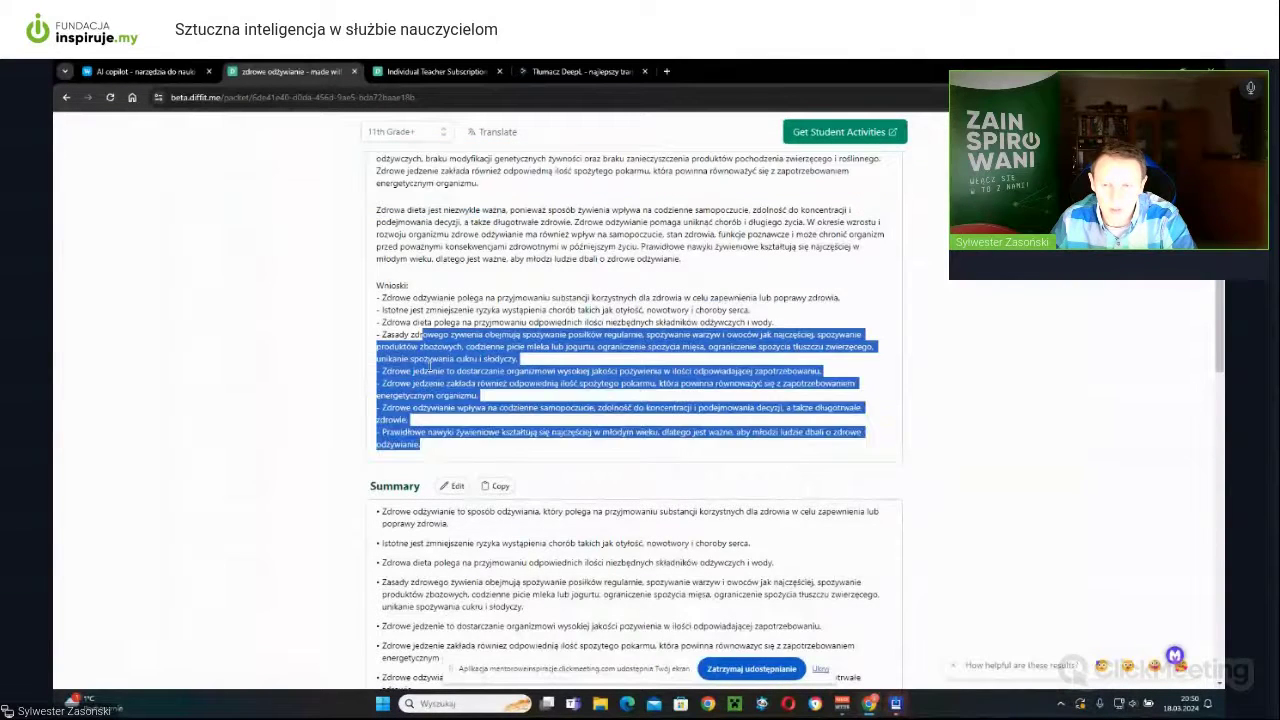
scroll(421, 336, up, 3)
scroll(450, 210, up, 2)
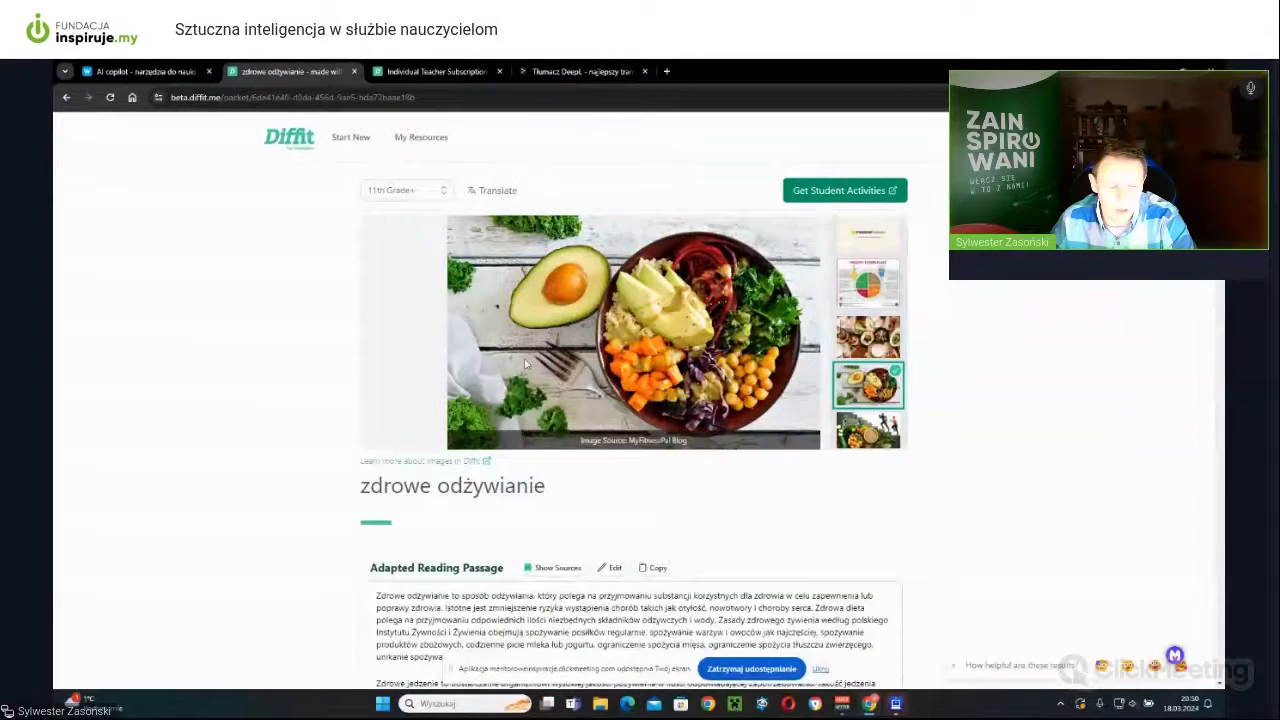
scroll(427, 395, down, 5)
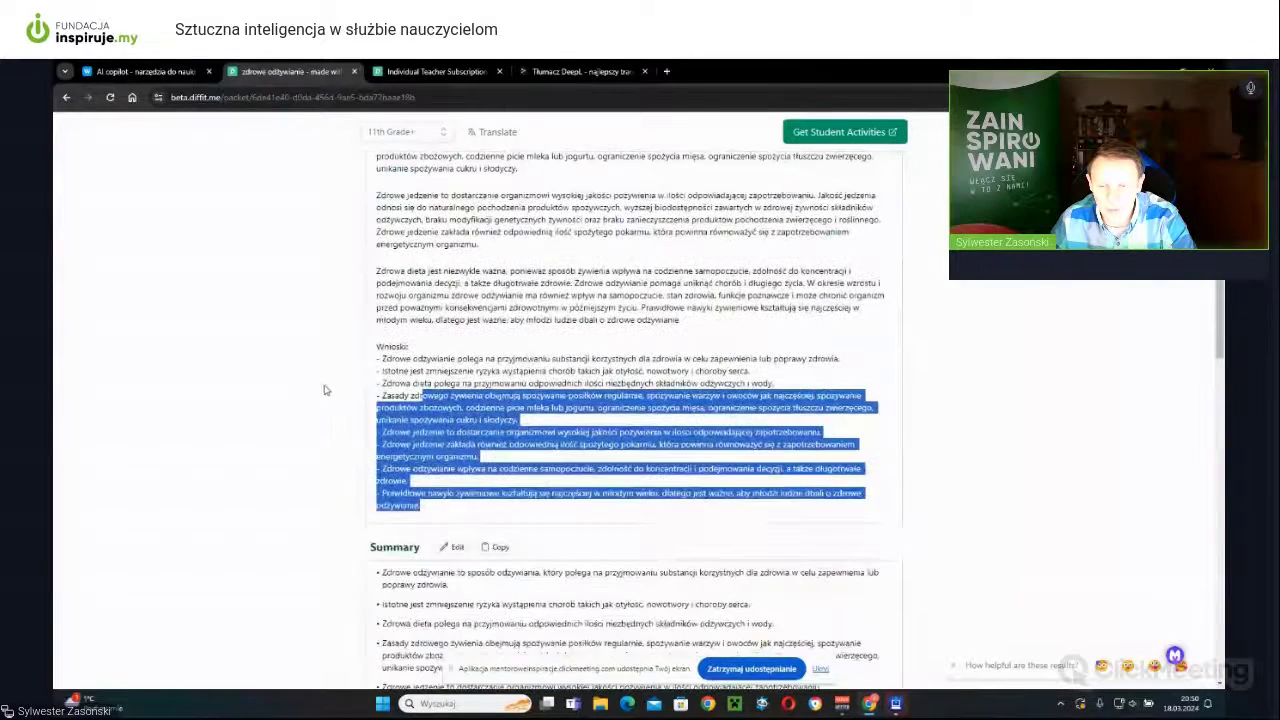
scroll(446, 352, up, 2)
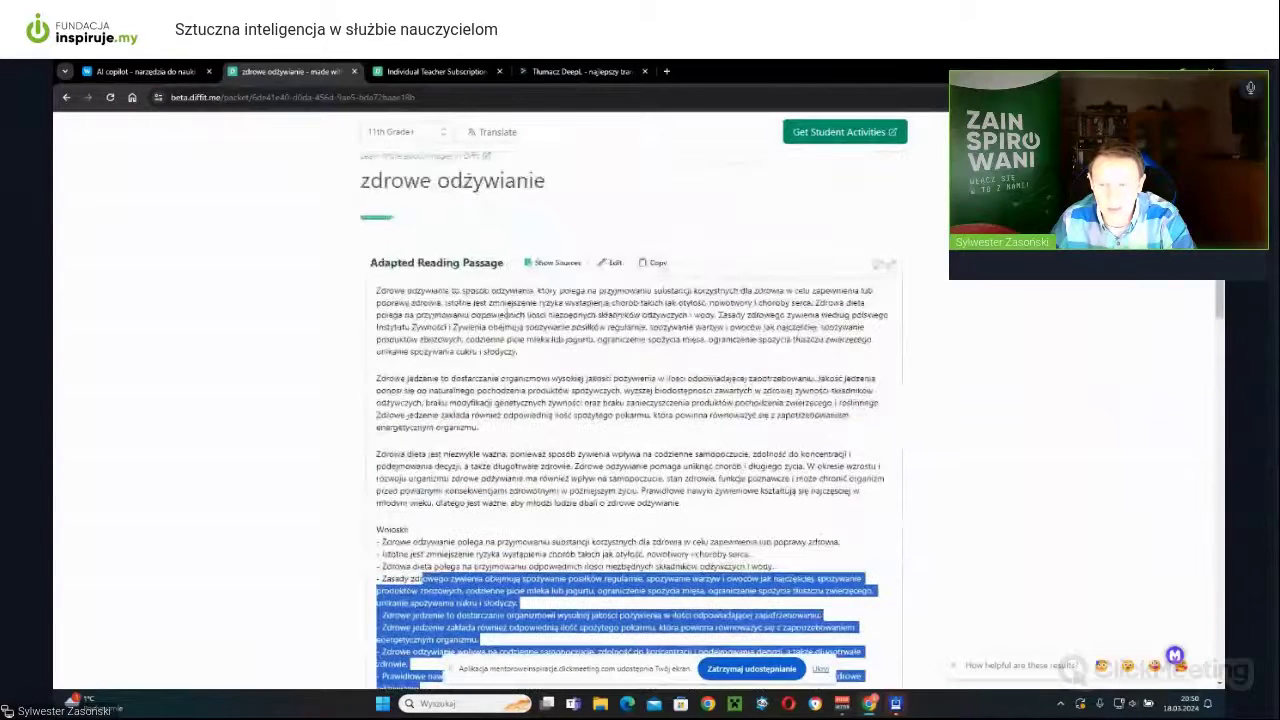
click(608, 263)
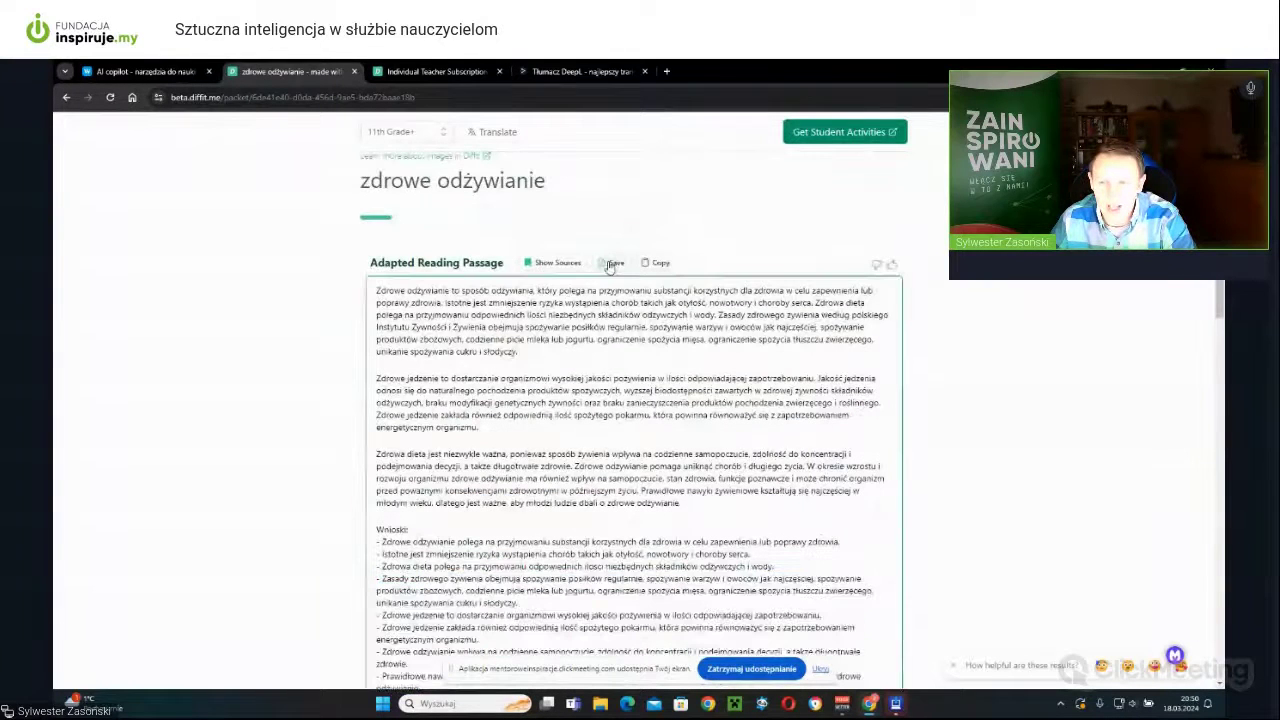
click(614, 264)
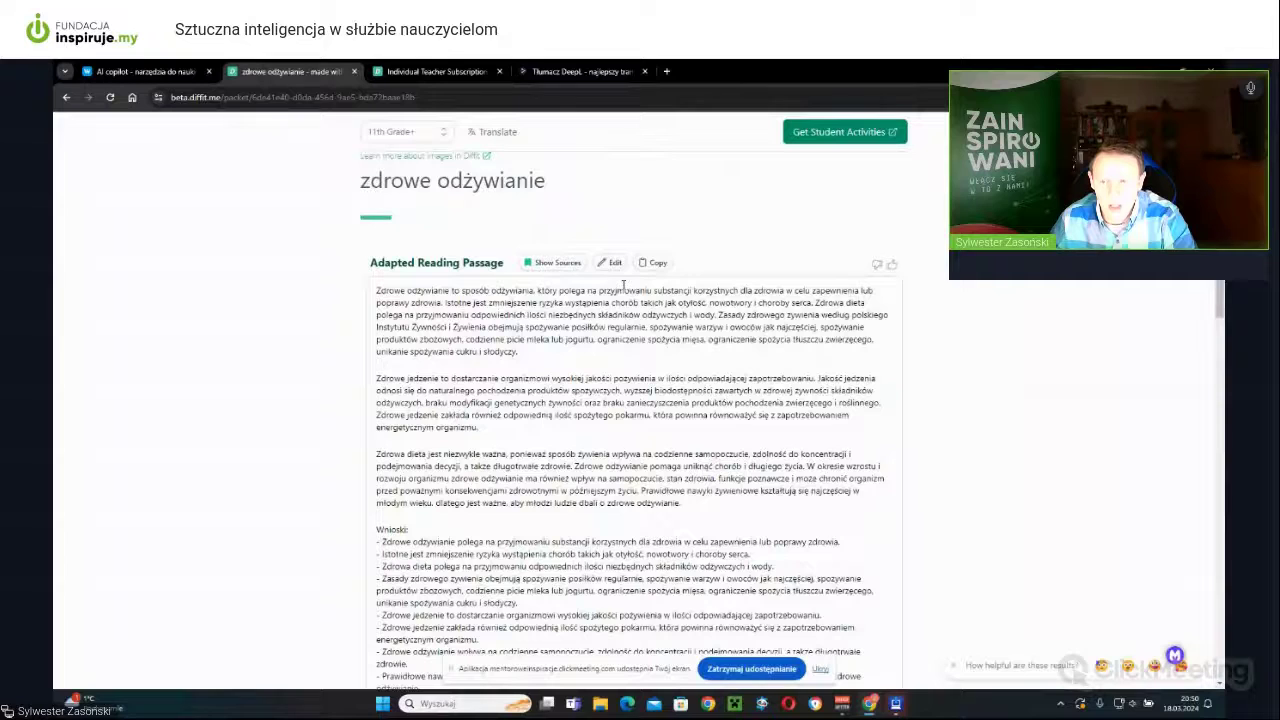
Review the summary and key vocabulary words, and inspect the options for adding vocab words.
scroll(610, 336, down, 5)
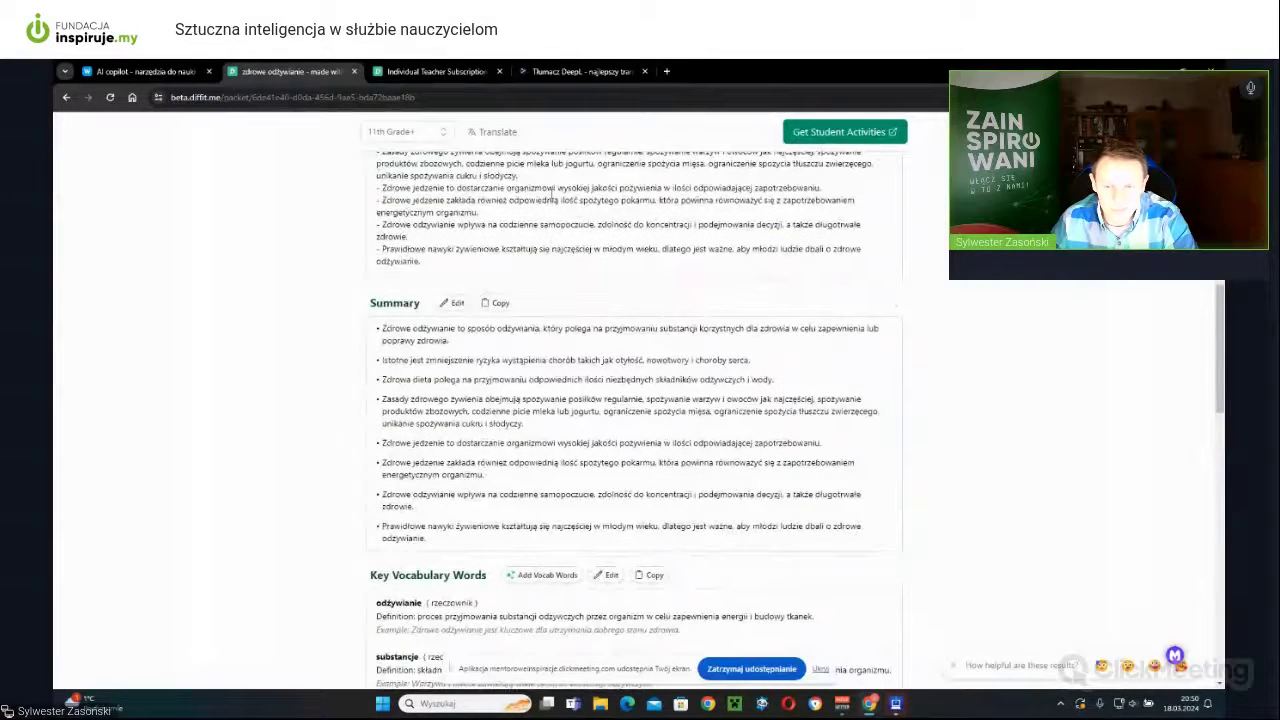
scroll(378, 288, down, 1)
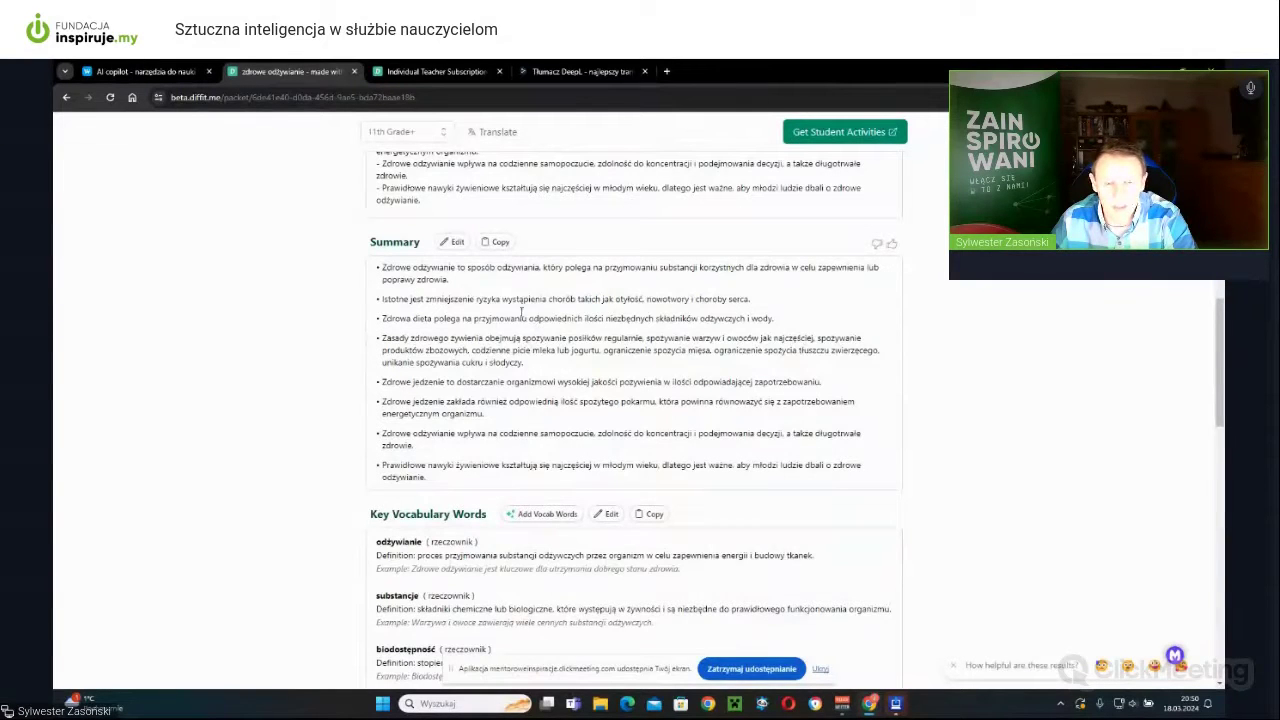
scroll(441, 298, down, 3)
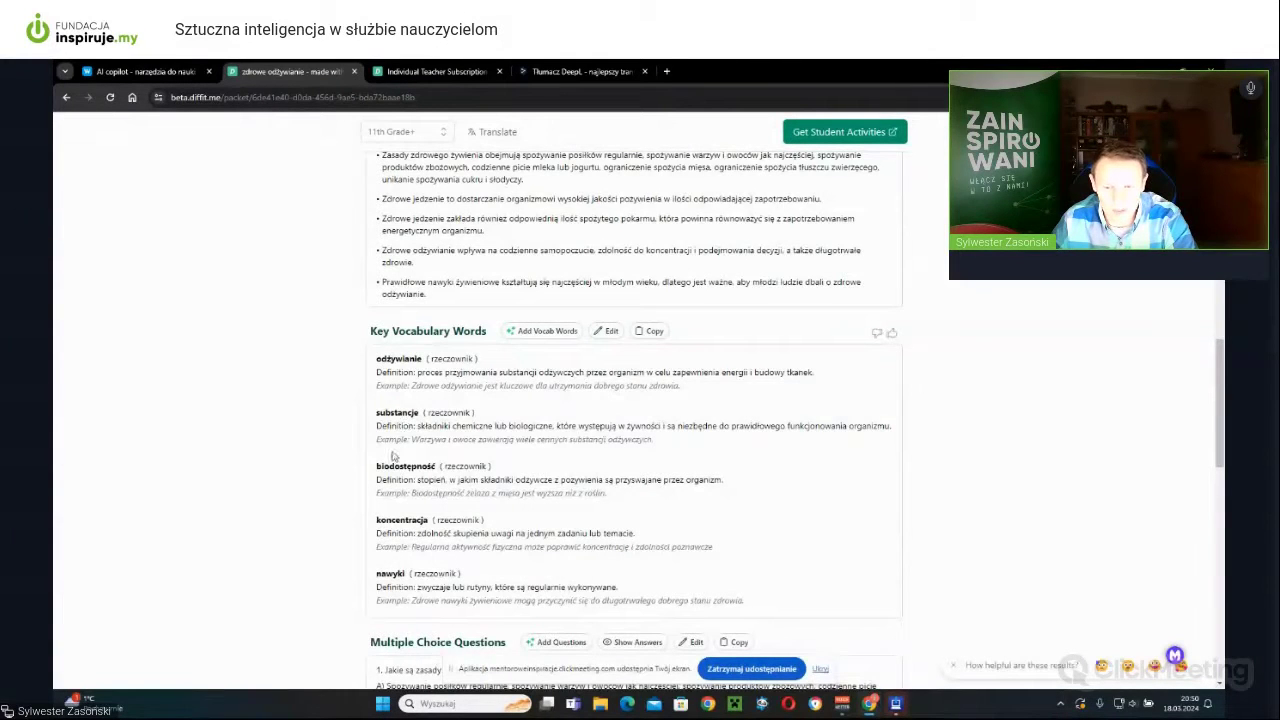
scroll(453, 480, down, 2)
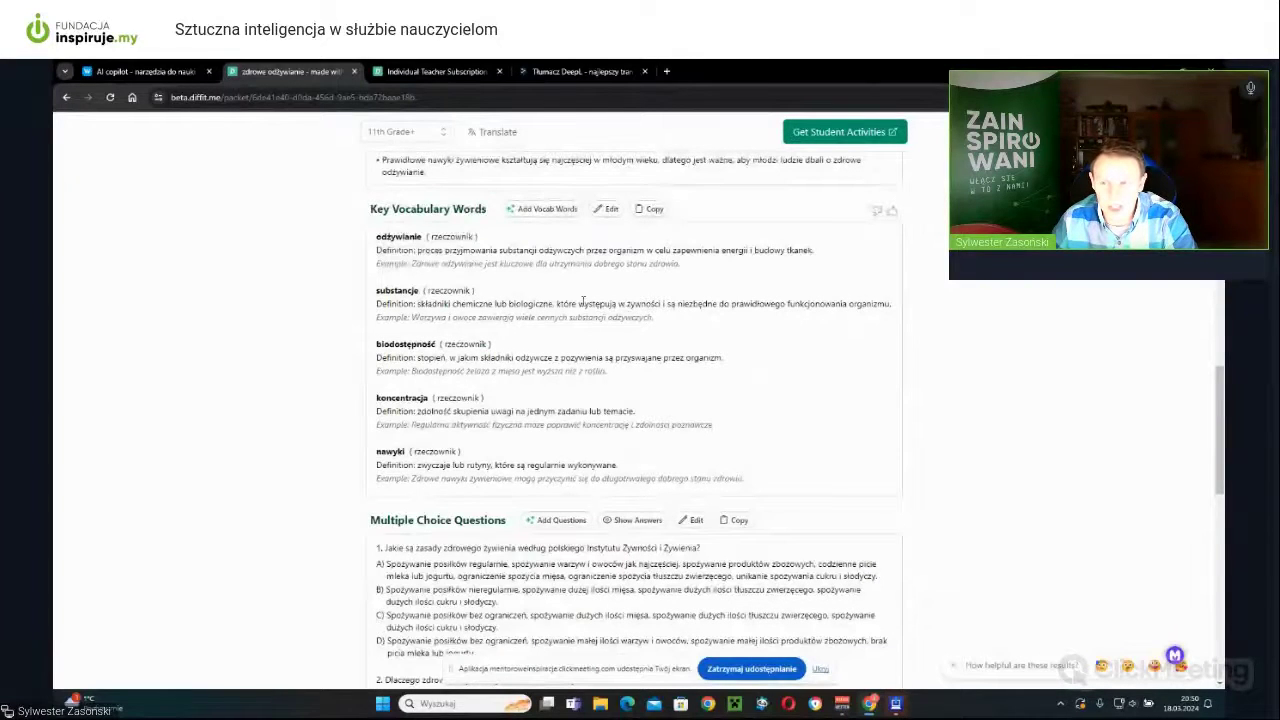
click(552, 210)
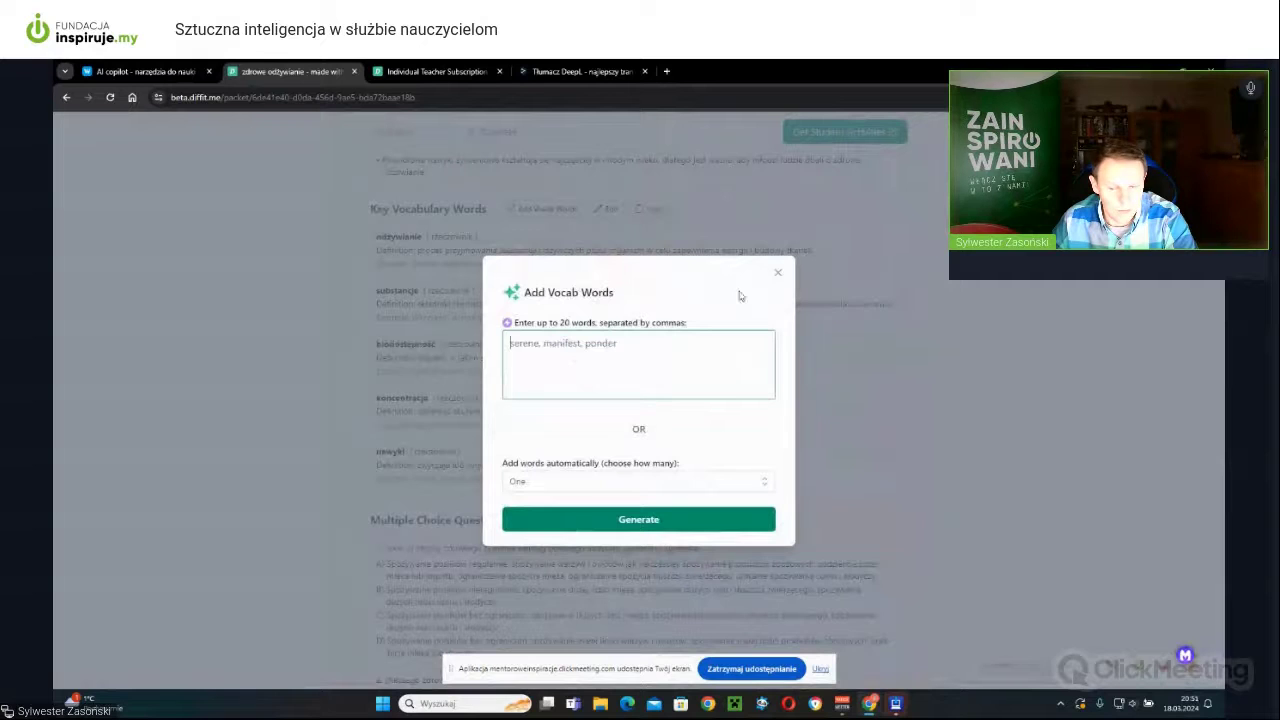
click(776, 273)
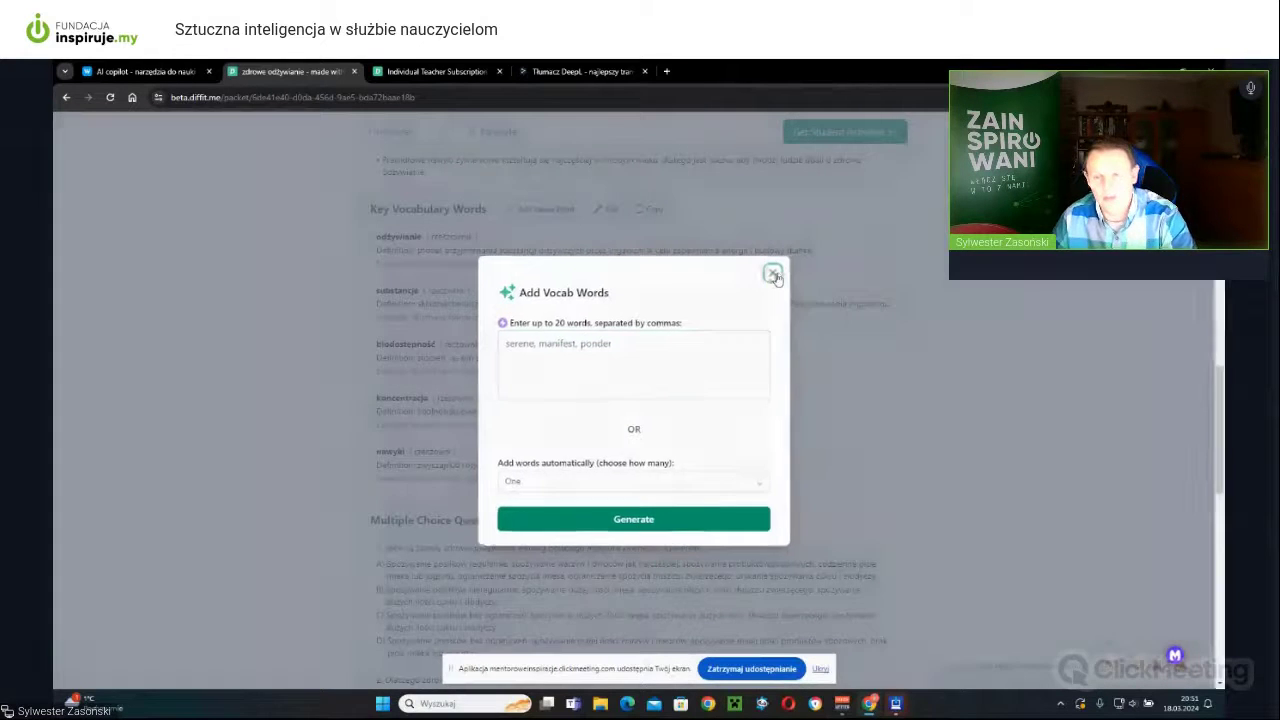
Inspect the editable key vocabulary list at the example sentence for "odżywianie" and save the list.
click(604, 209)
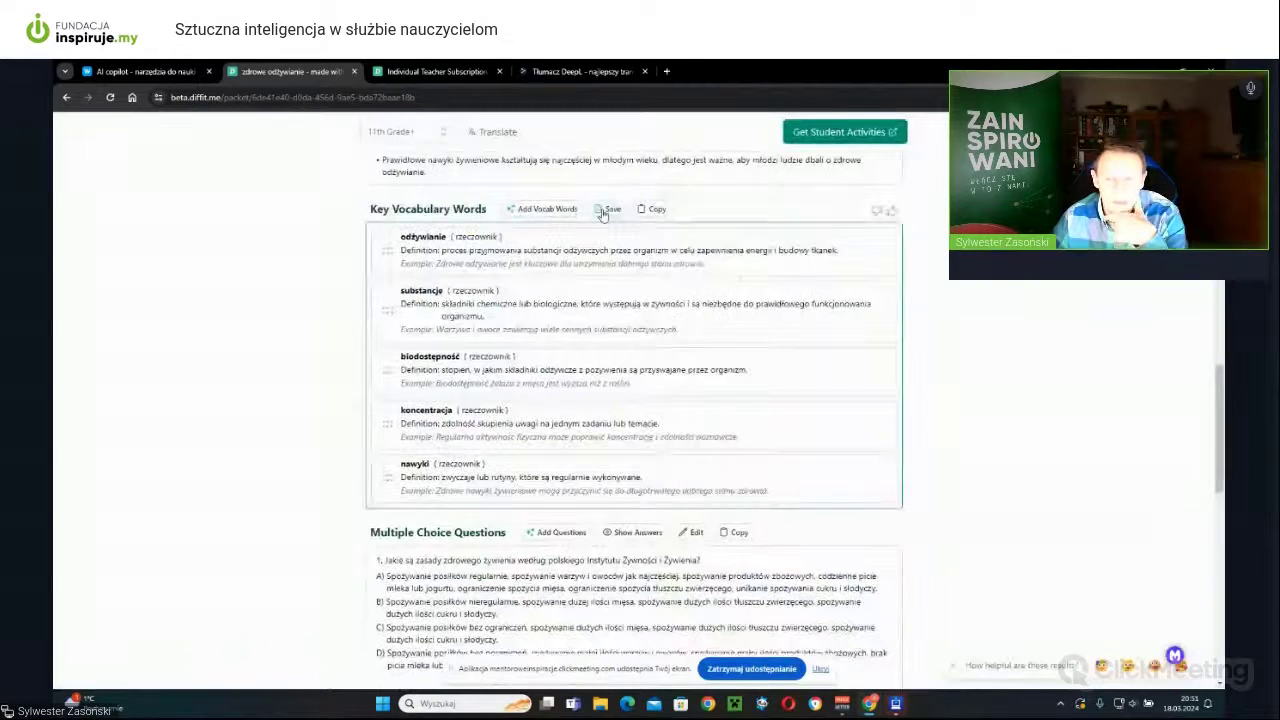
click(579, 260)
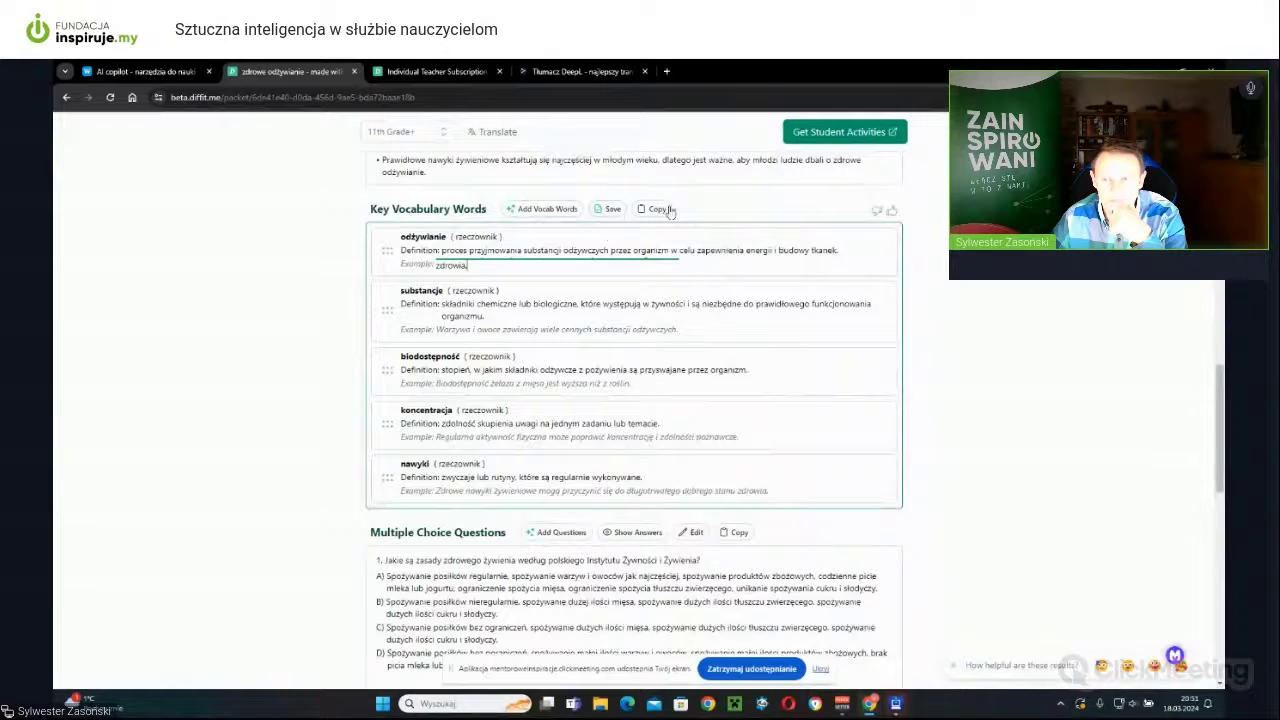
click(617, 211)
Examine the multiple choice questions with their answer options and the short answer questions on healthy eating.
scroll(624, 293, down, 3)
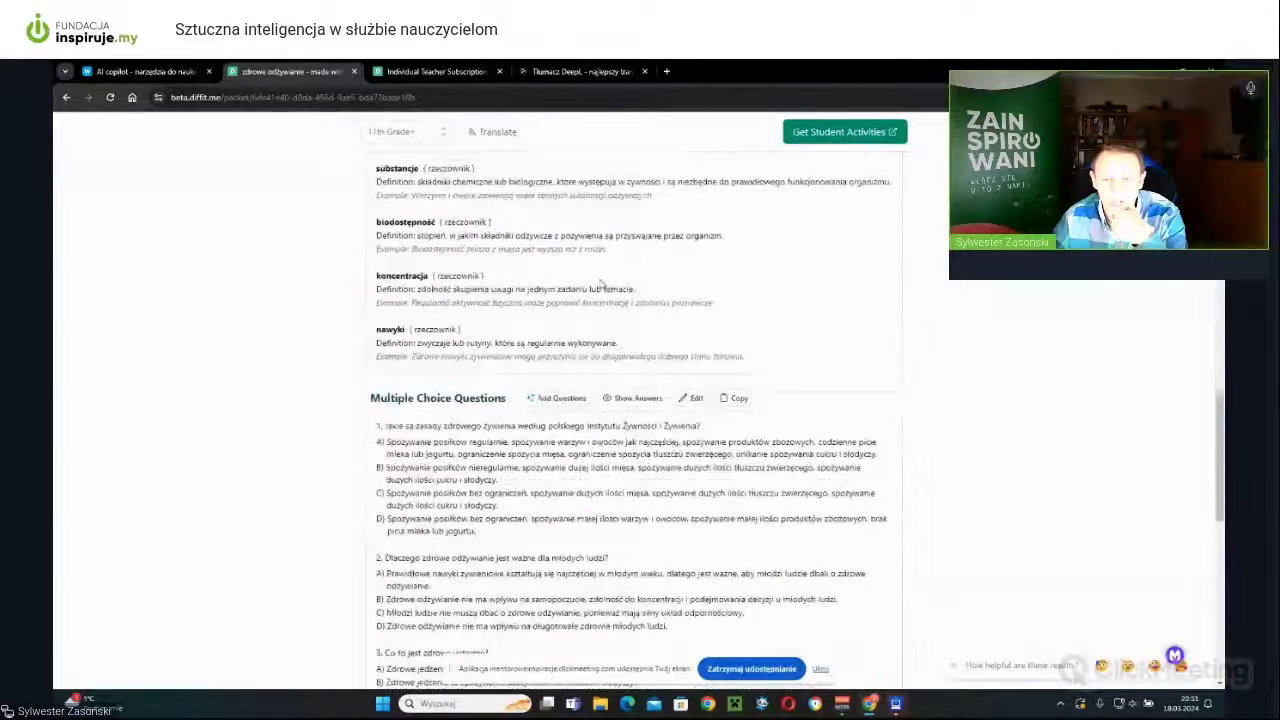
scroll(500, 288, down, 3)
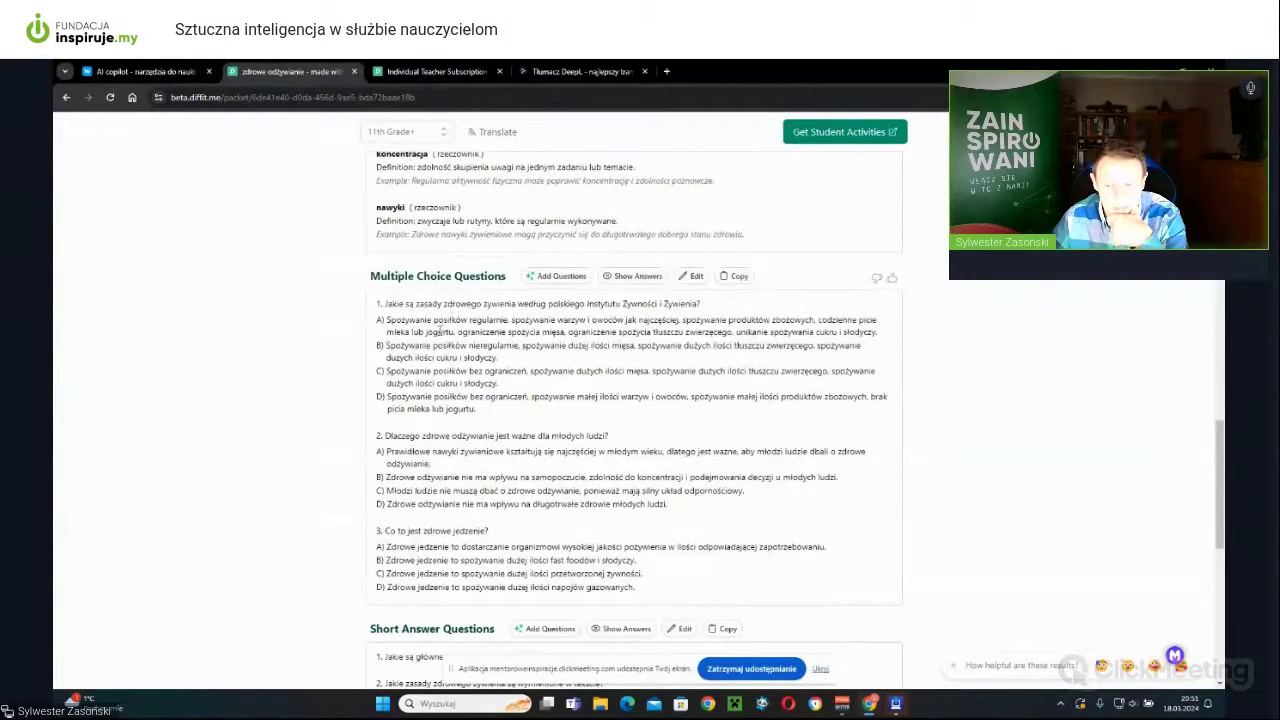
scroll(439, 330, down, 3)
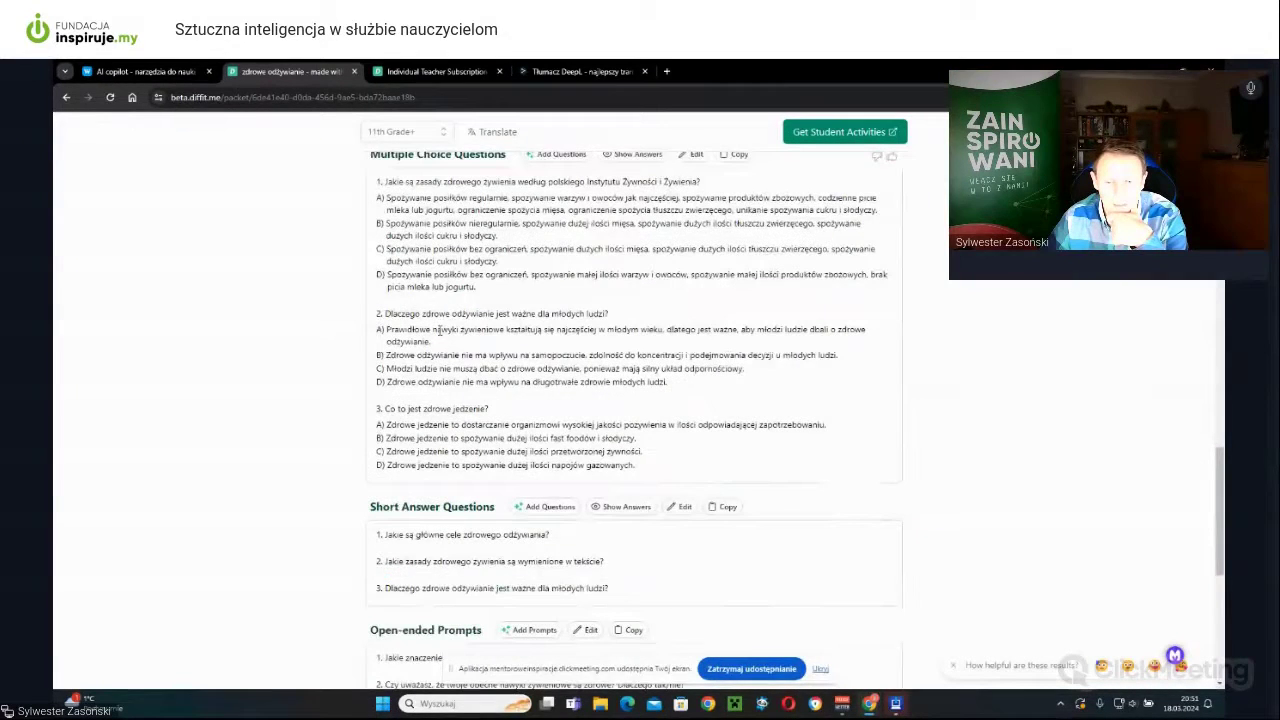
drag(477, 314, 557, 410)
scroll(594, 404, up, 1)
scroll(594, 404, up, 2)
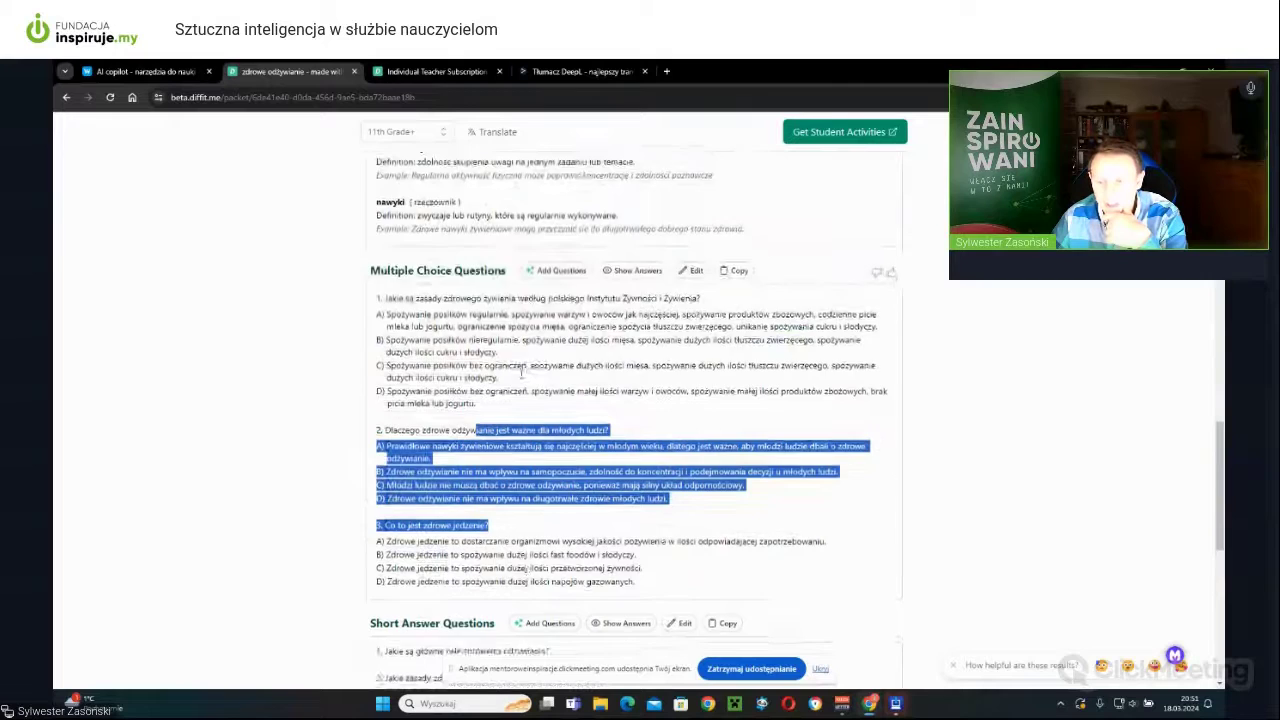
scroll(594, 390, down, 3)
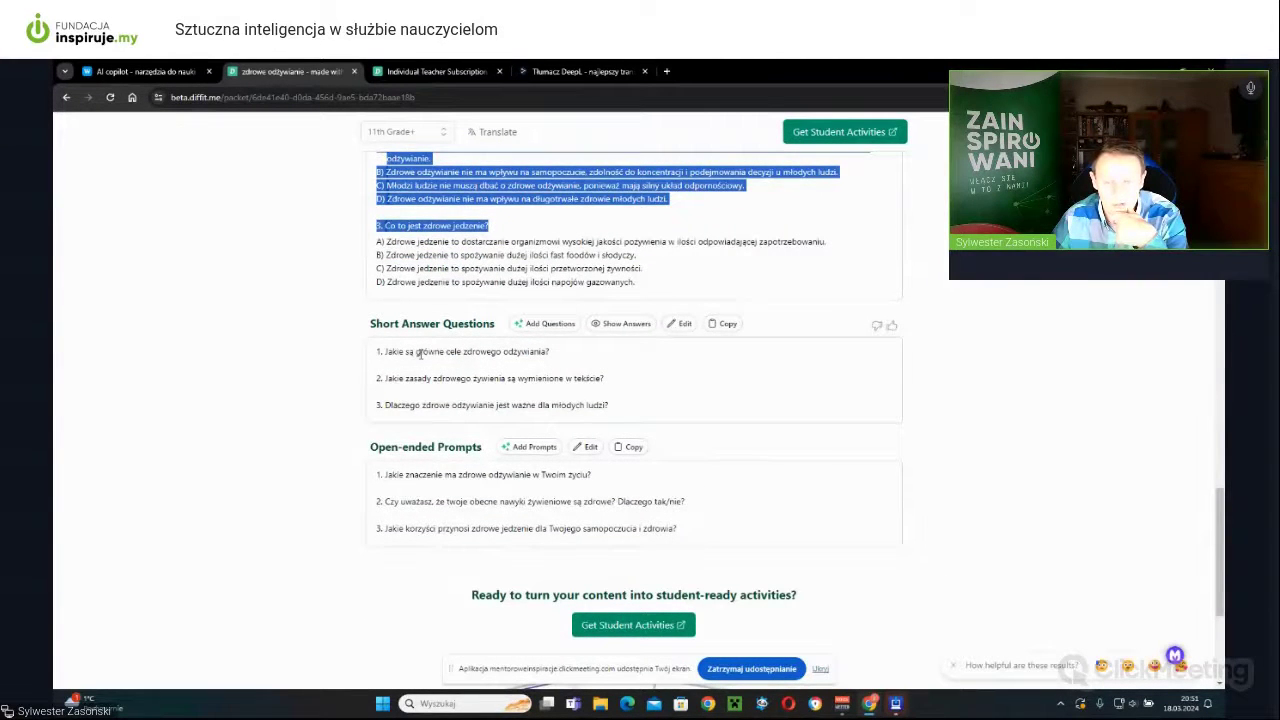
click(421, 354)
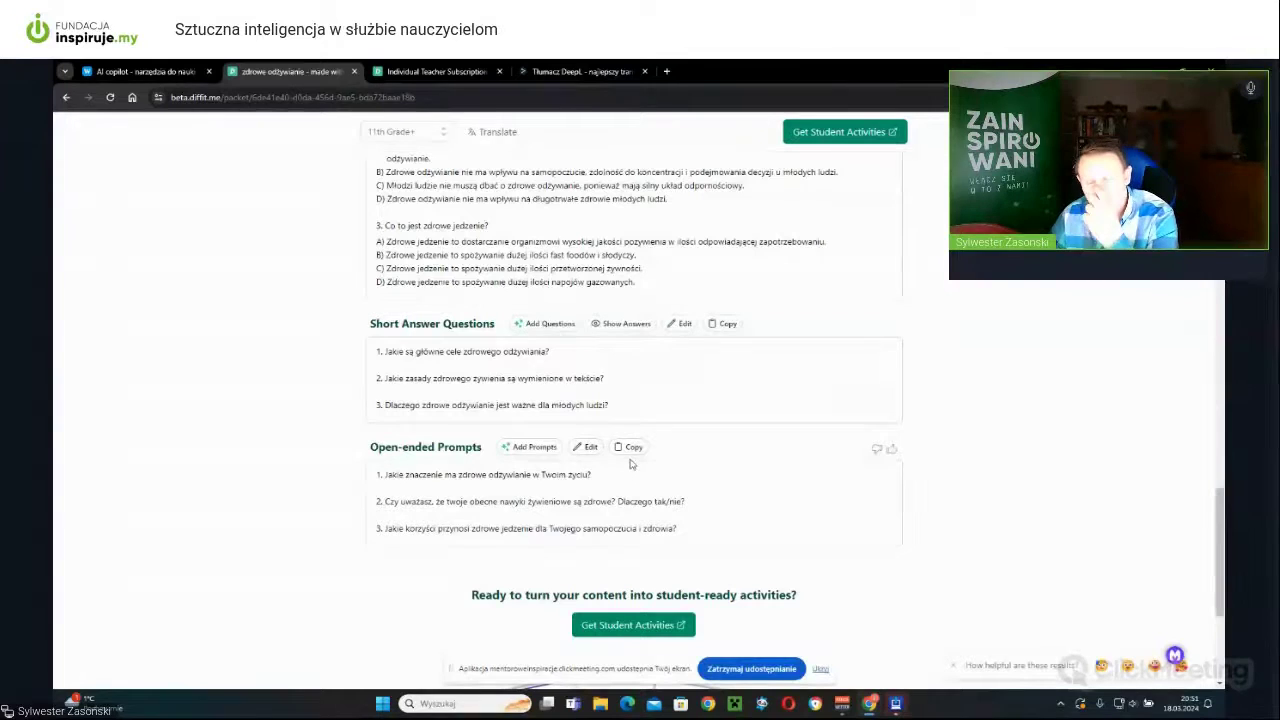
Examine the open-ended prompts and the formats offered for turning the content into student-ready activities.
scroll(659, 479, down, 5)
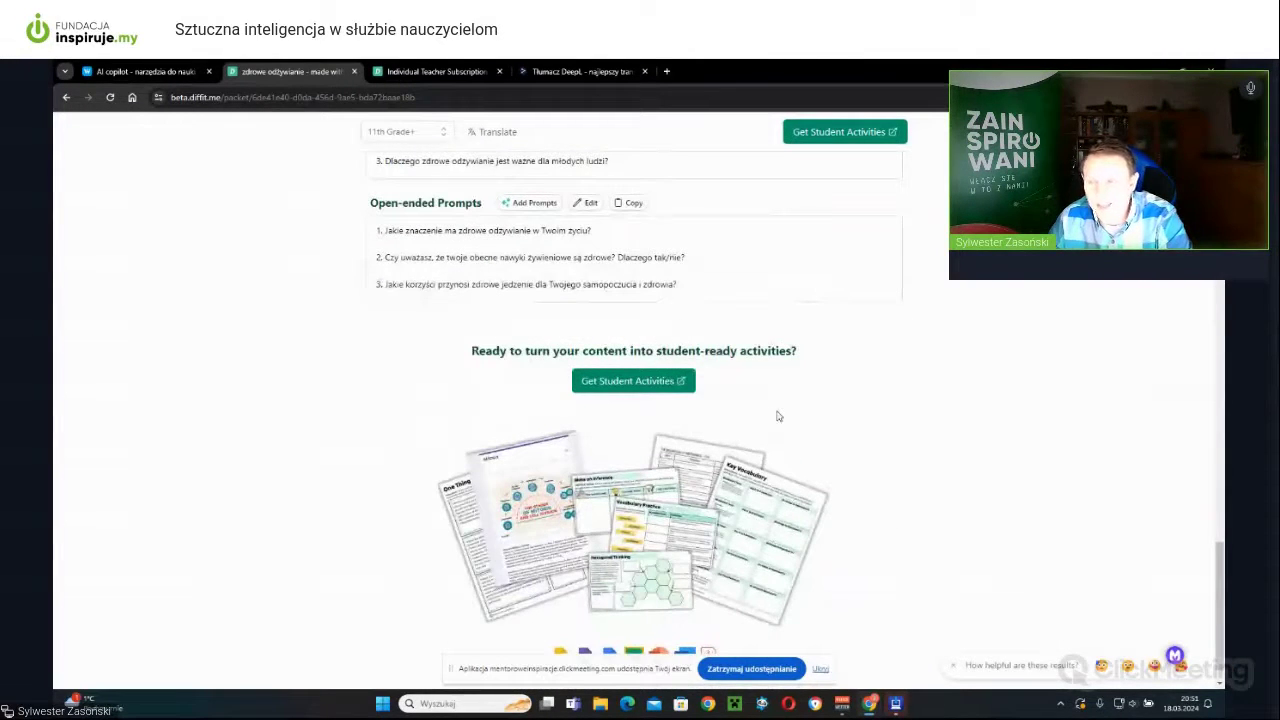
scroll(783, 400, down, 1)
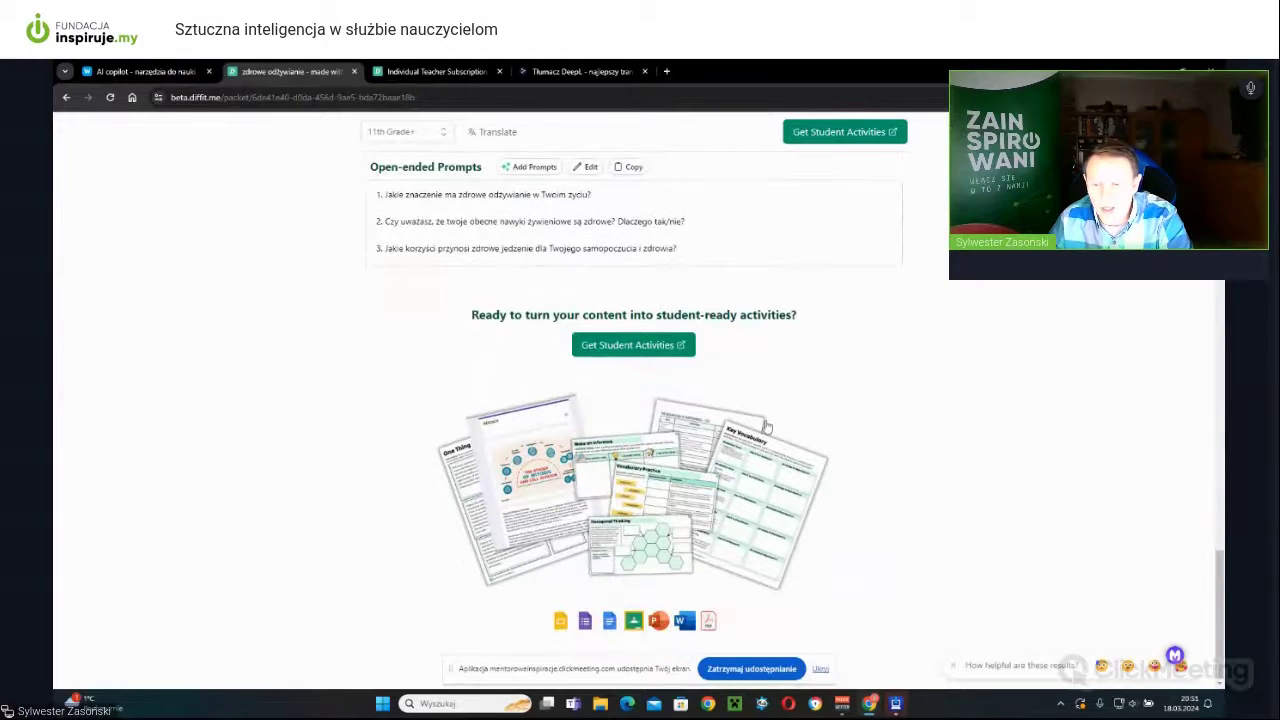
scroll(593, 620, up, 6)
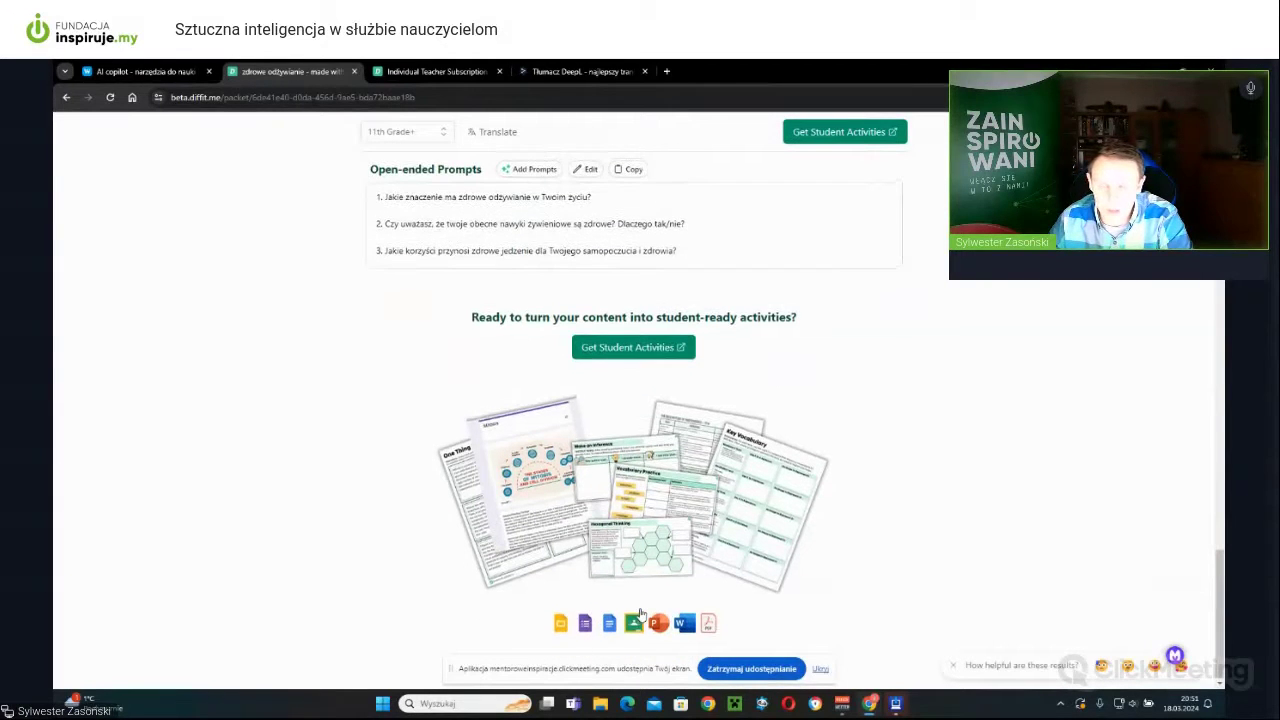
scroll(668, 405, down, 5)
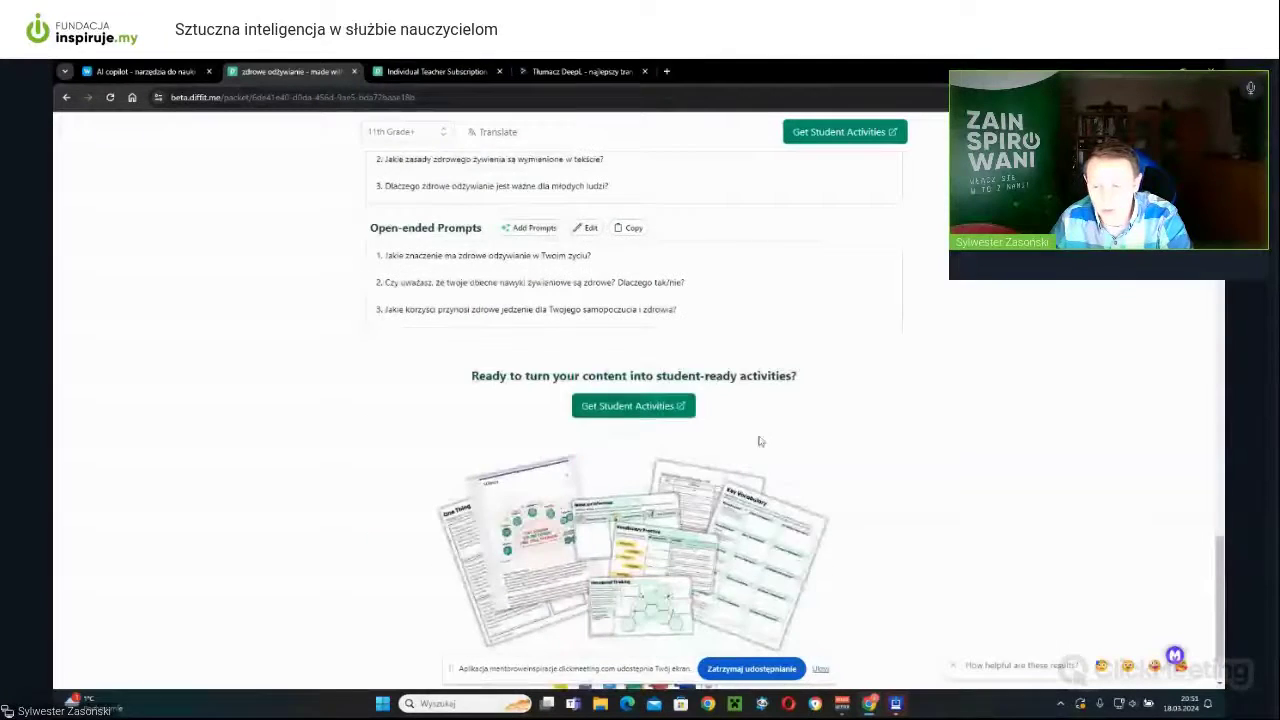
scroll(785, 415, up, 8)
scroll(790, 410, down, 9)
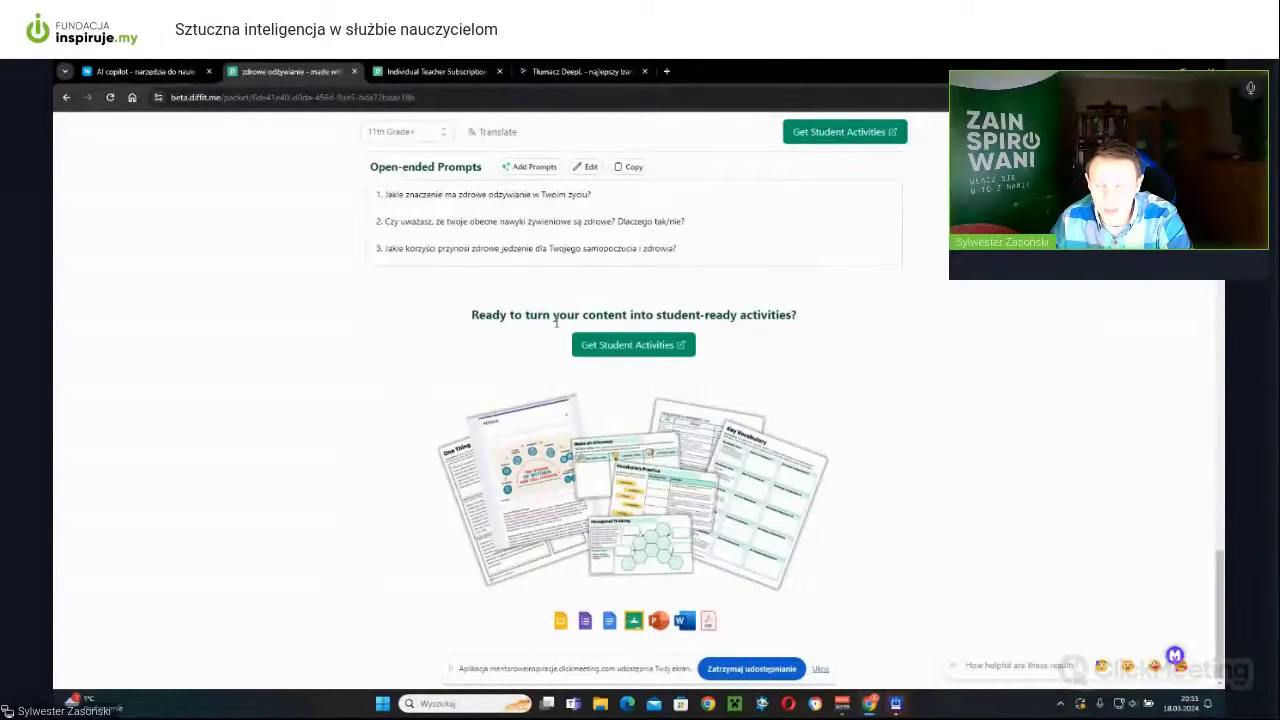
Open the student activities and browse the templates from Summarize Learning through Critical Thinking.
click(610, 345)
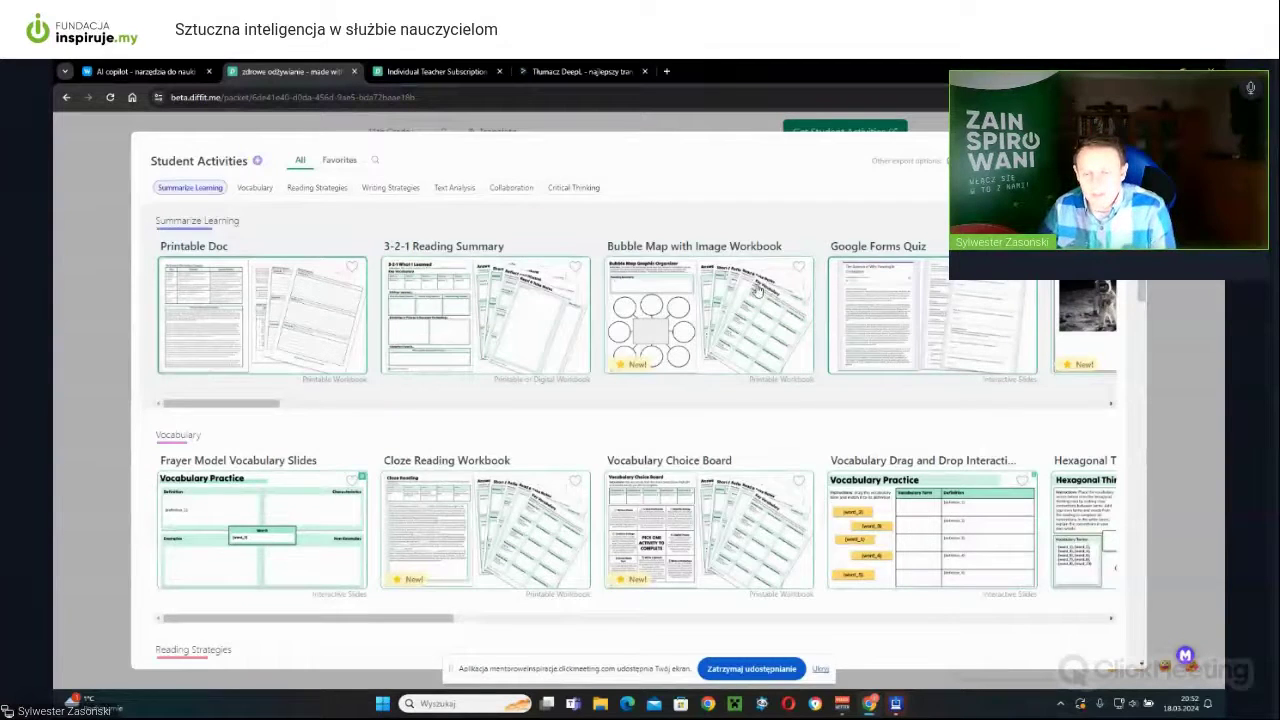
scroll(720, 296, down, 1)
scroll(718, 296, down, 3)
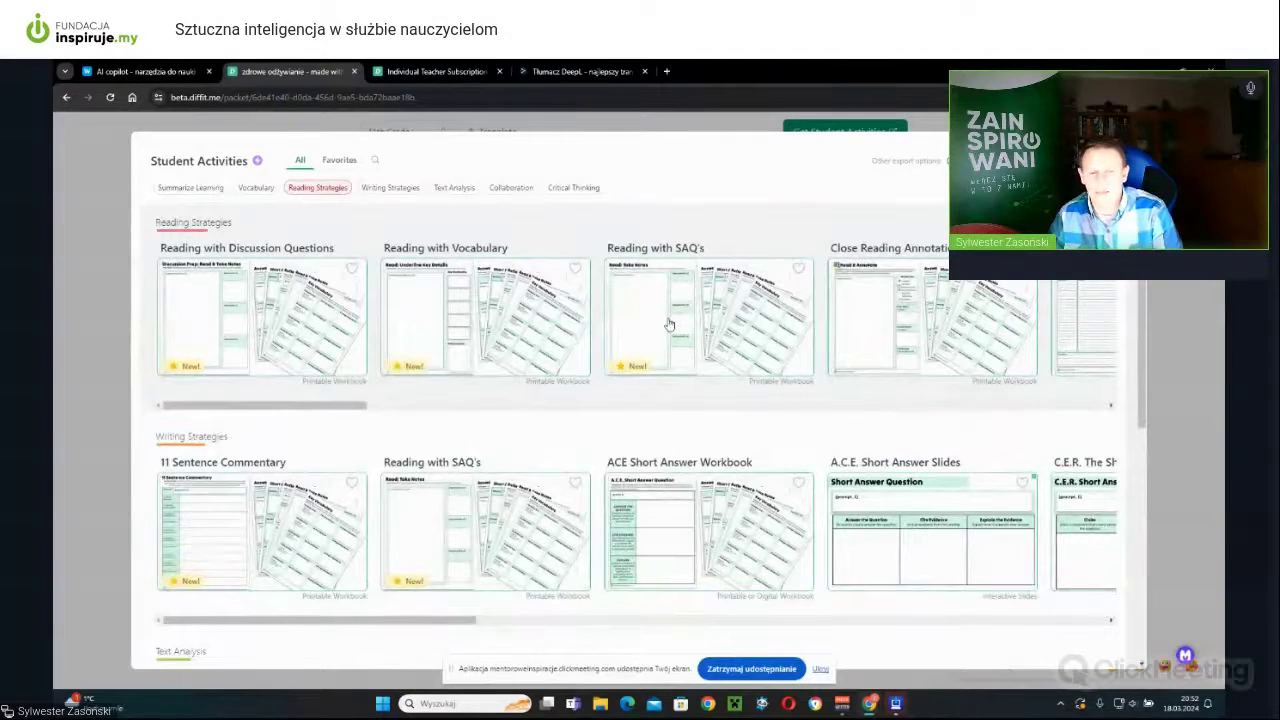
scroll(666, 322, down, 4)
scroll(656, 333, down, 4)
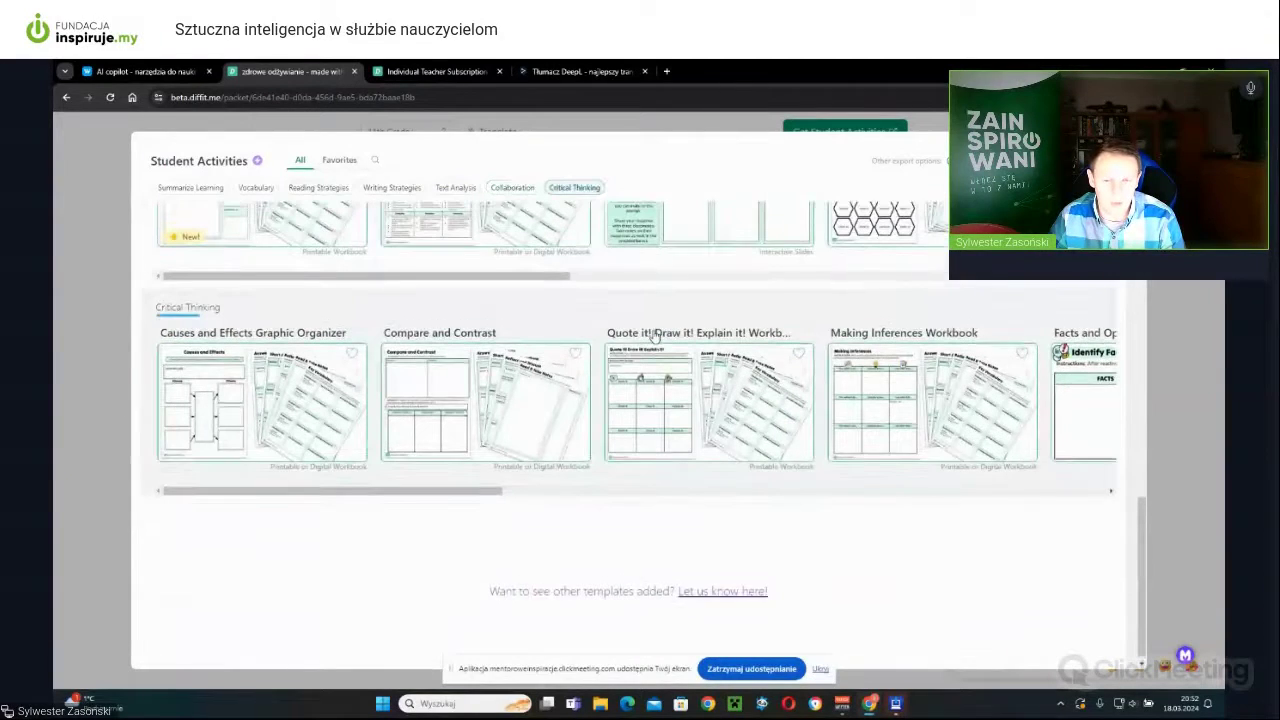
scroll(655, 335, up, 1)
scroll(655, 335, up, 15)
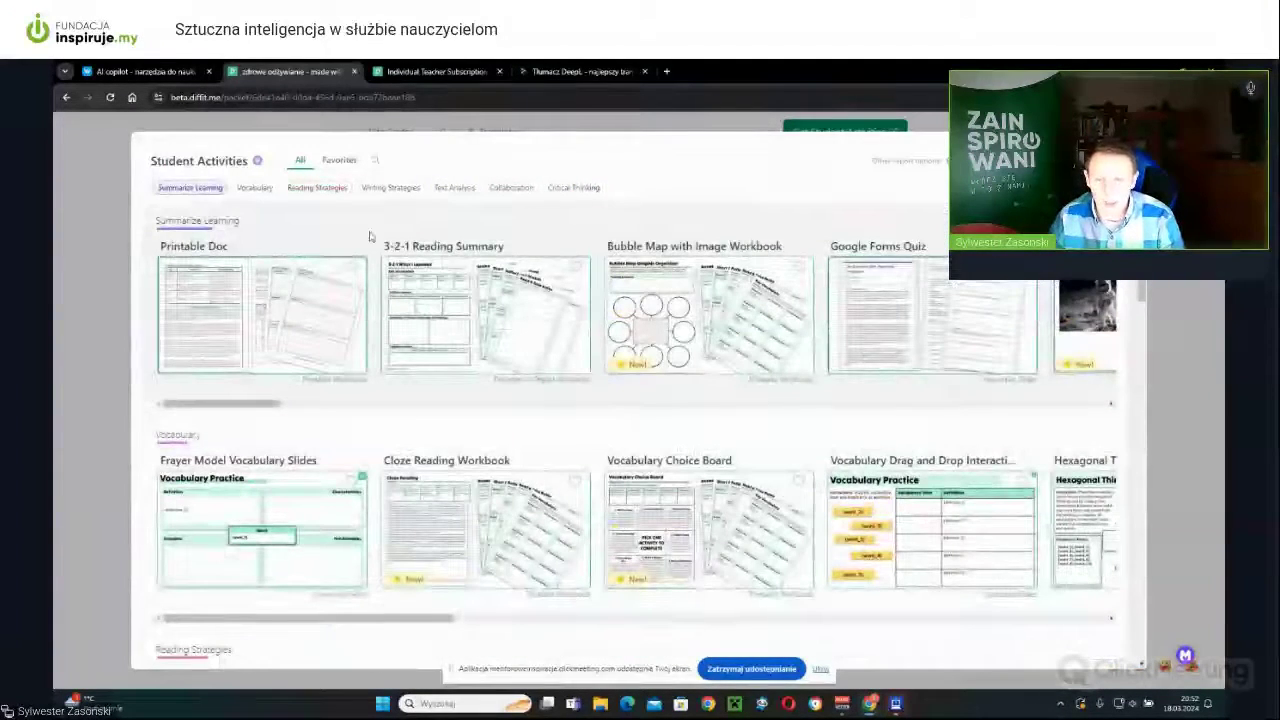
Generate a student activity from the Printable Doc template, with Reading Level included among its elements.
click(334, 346)
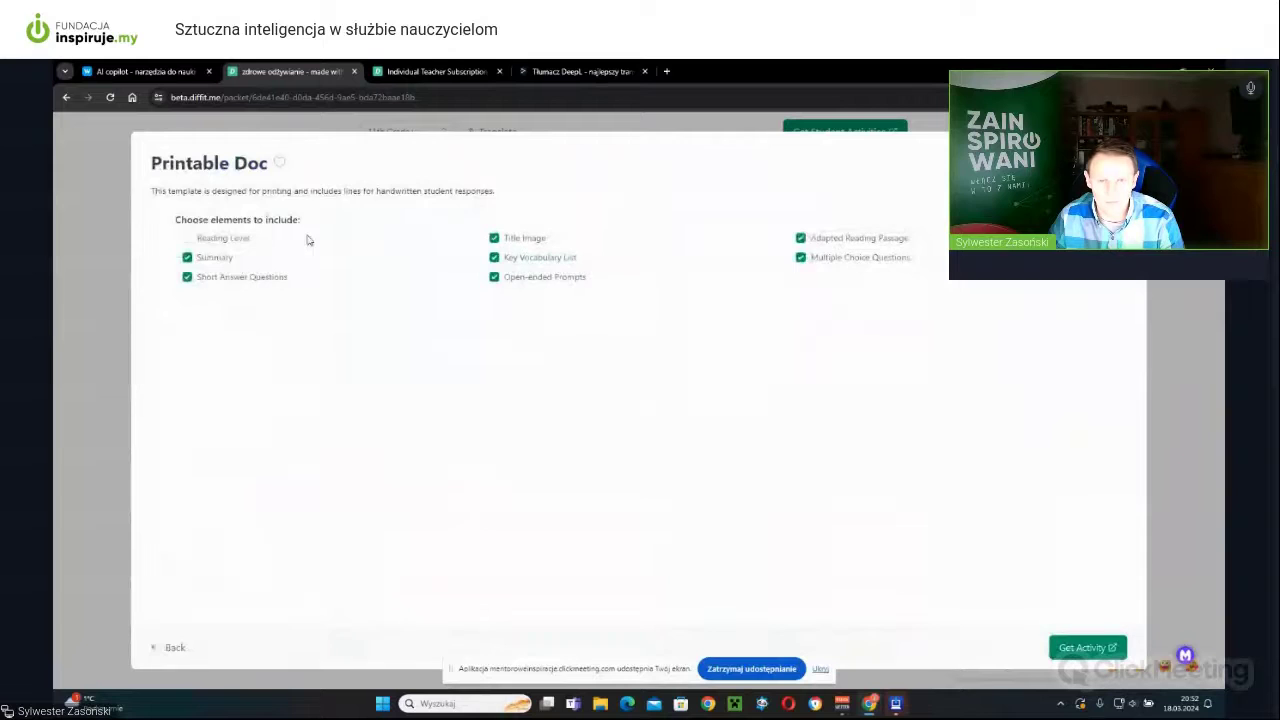
click(187, 238)
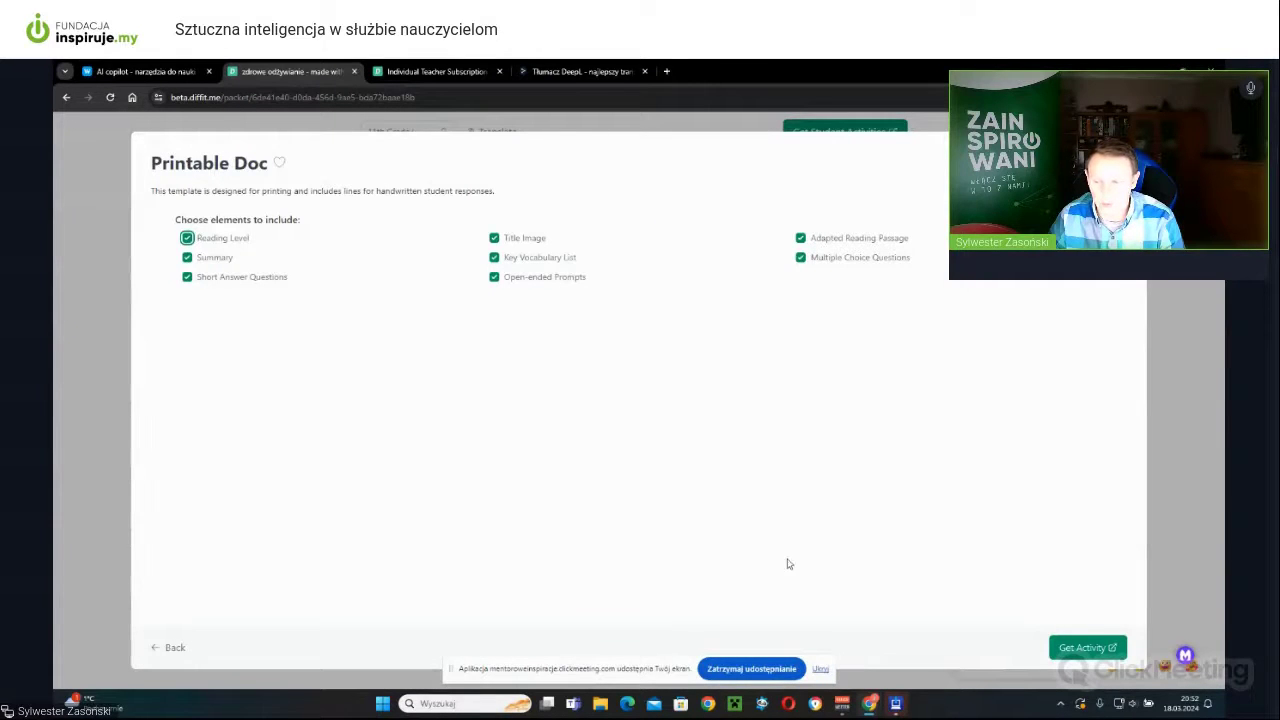
click(1087, 647)
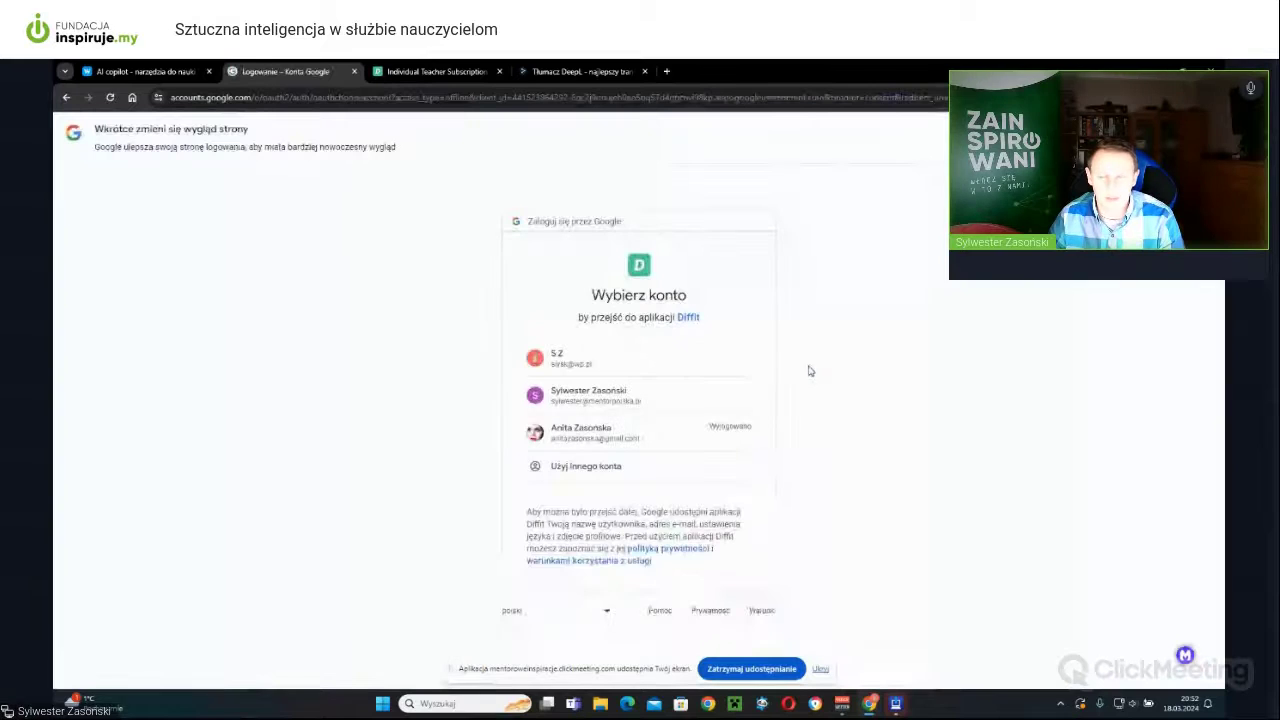
Authorize Diffit's Google Drive access with the first listed Google account and download the generated activity as a PDF.
click(596, 365)
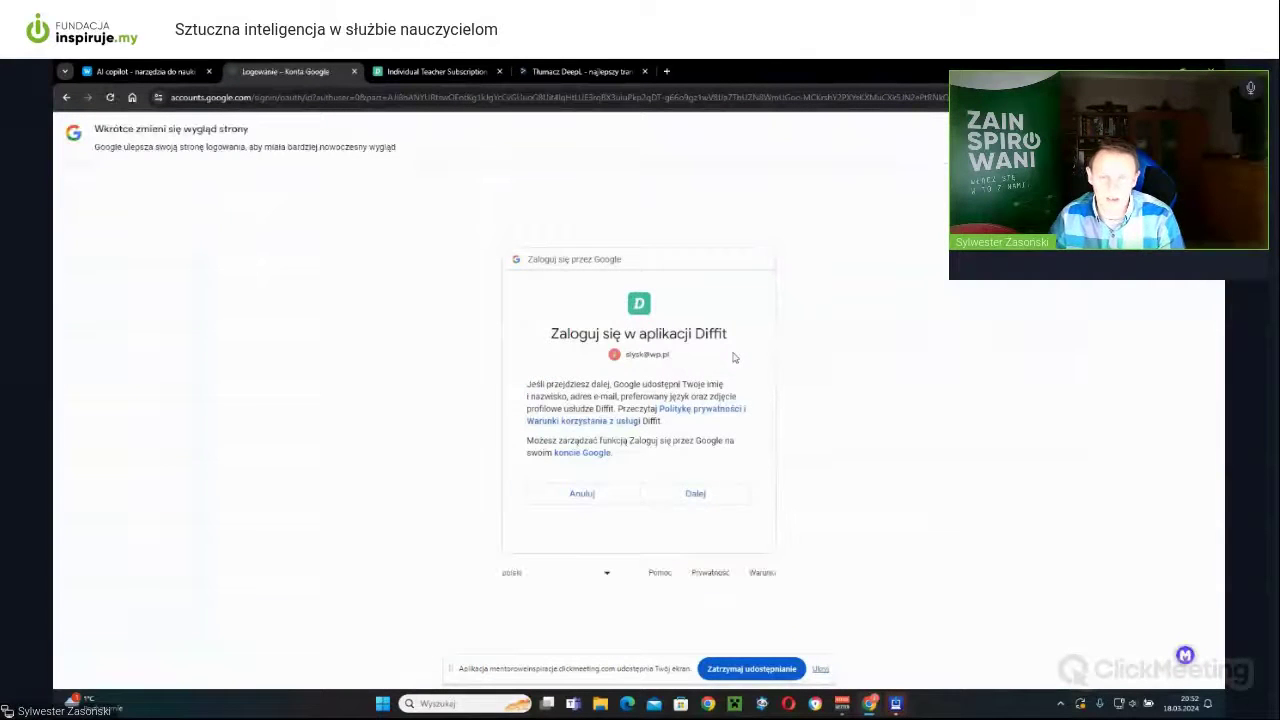
click(715, 498)
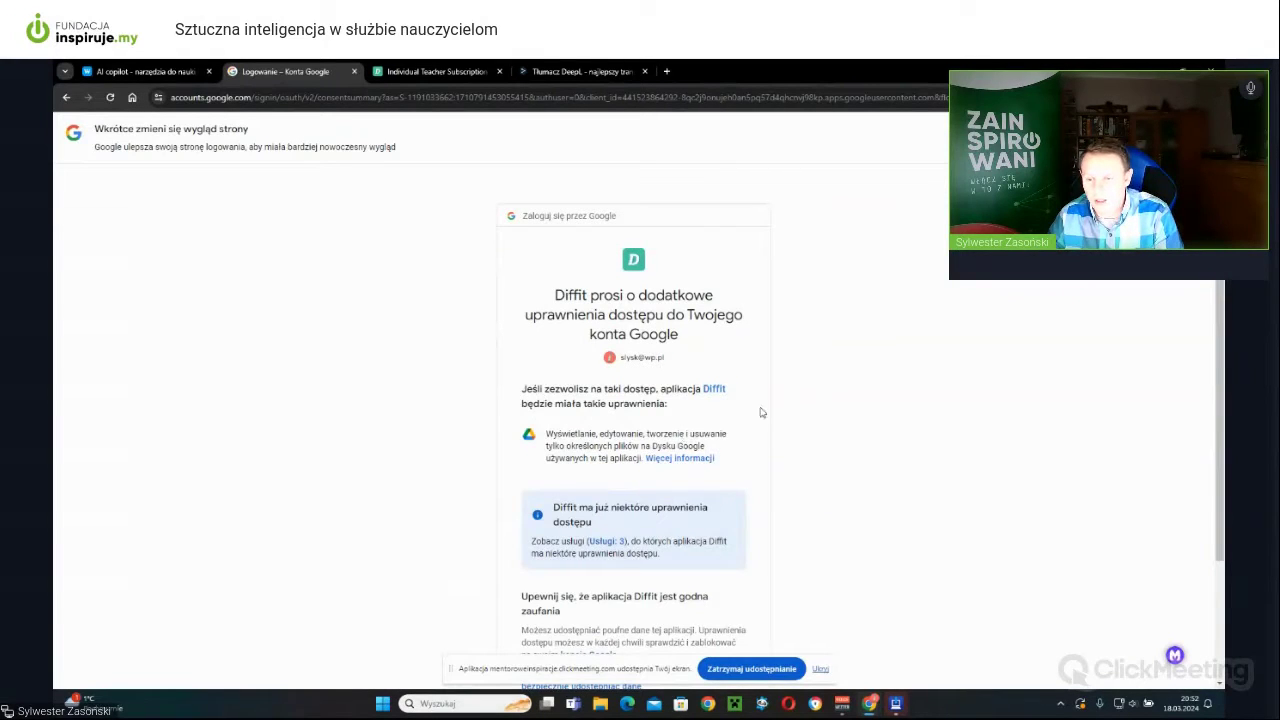
scroll(749, 529, down, 5)
click(712, 603)
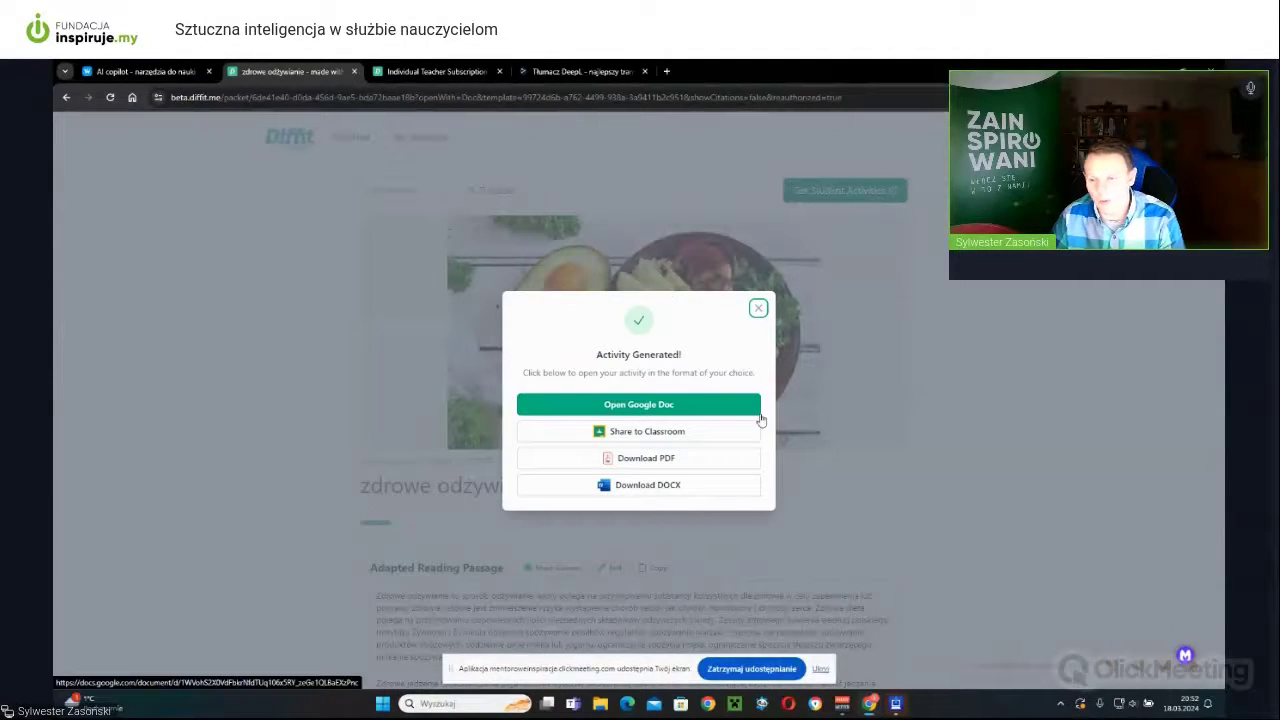
click(666, 459)
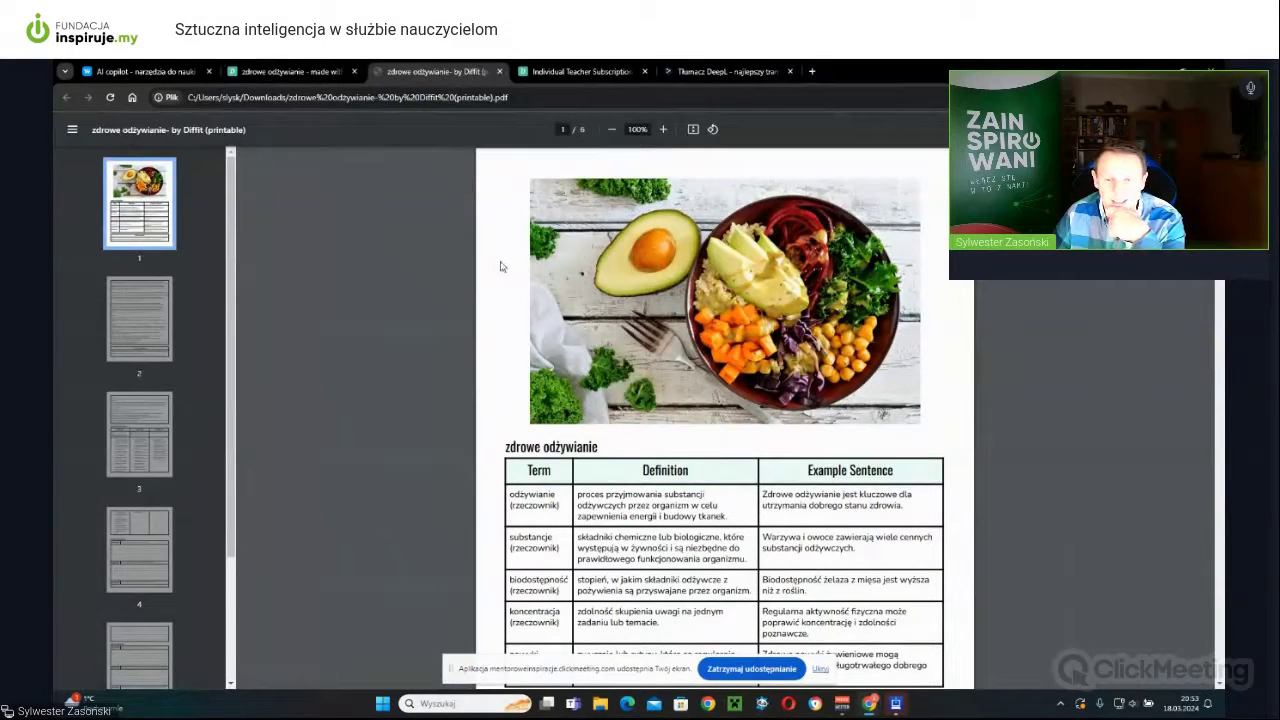
Examine the printable PDF from the vocabulary table through the reading passage, summary and question sections to the last page.
scroll(503, 266, down, 3)
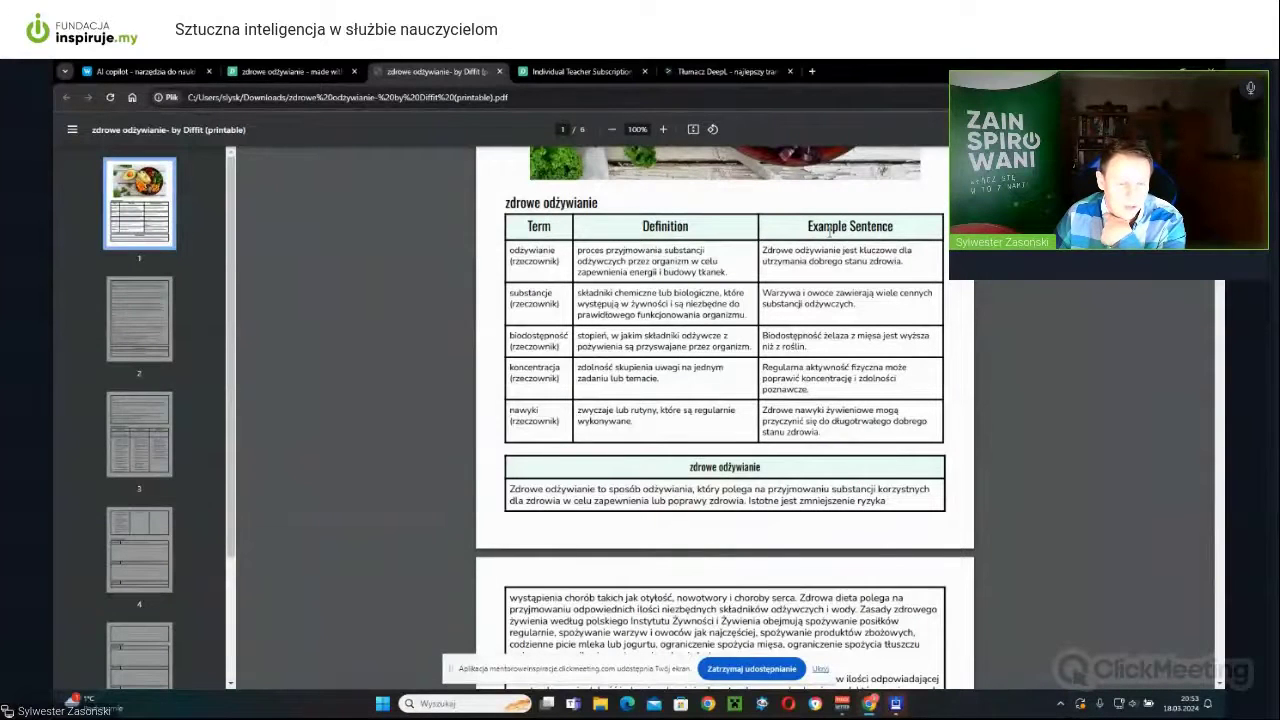
scroll(776, 241, down, 5)
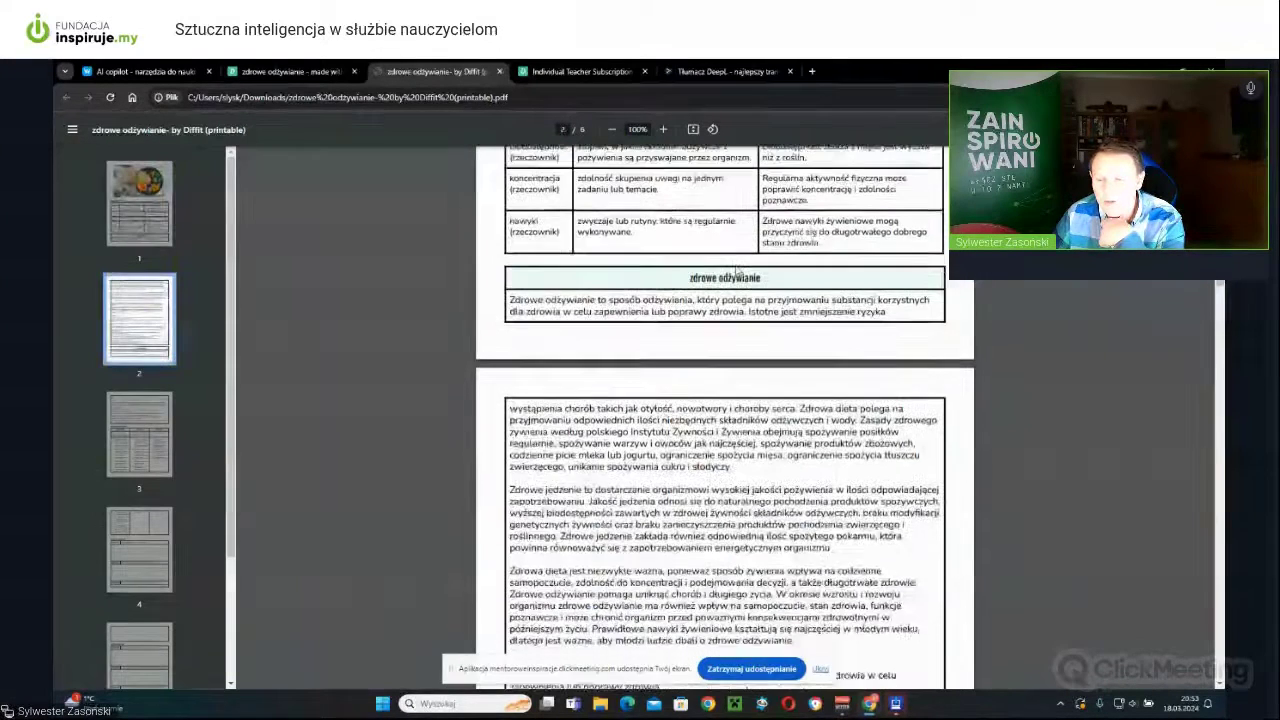
scroll(734, 262, down, 6)
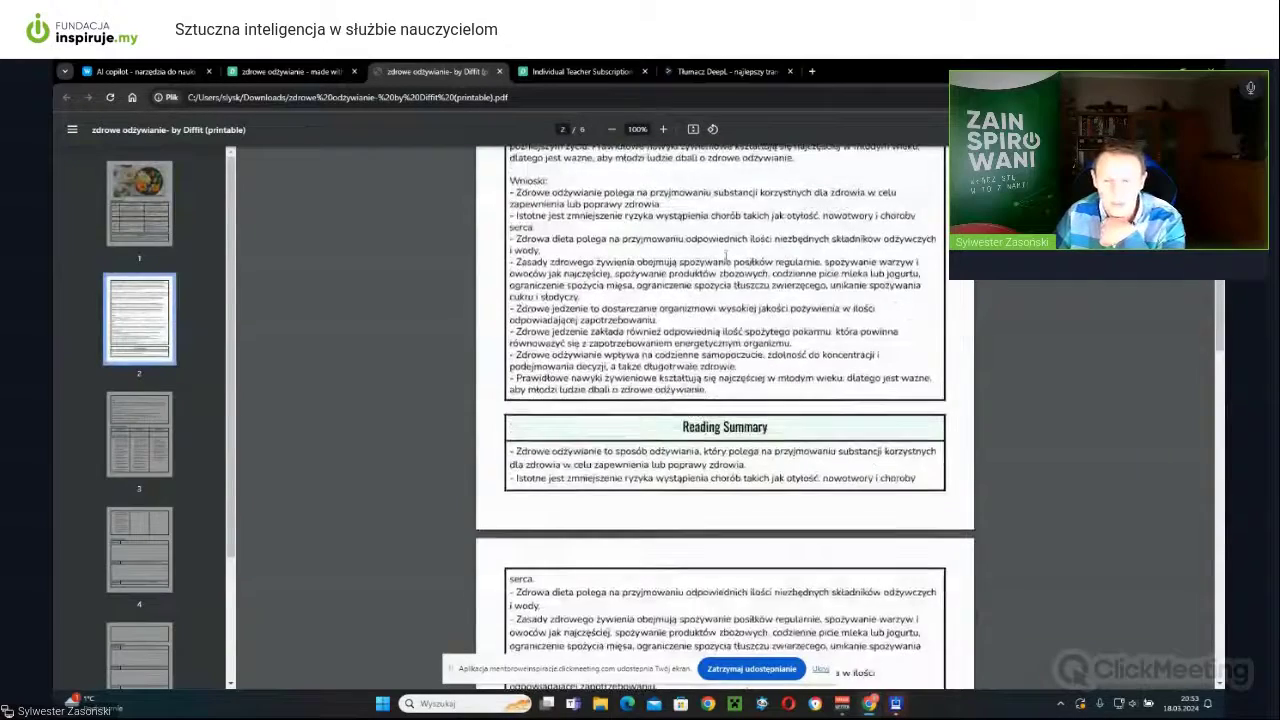
scroll(728, 259, down, 10)
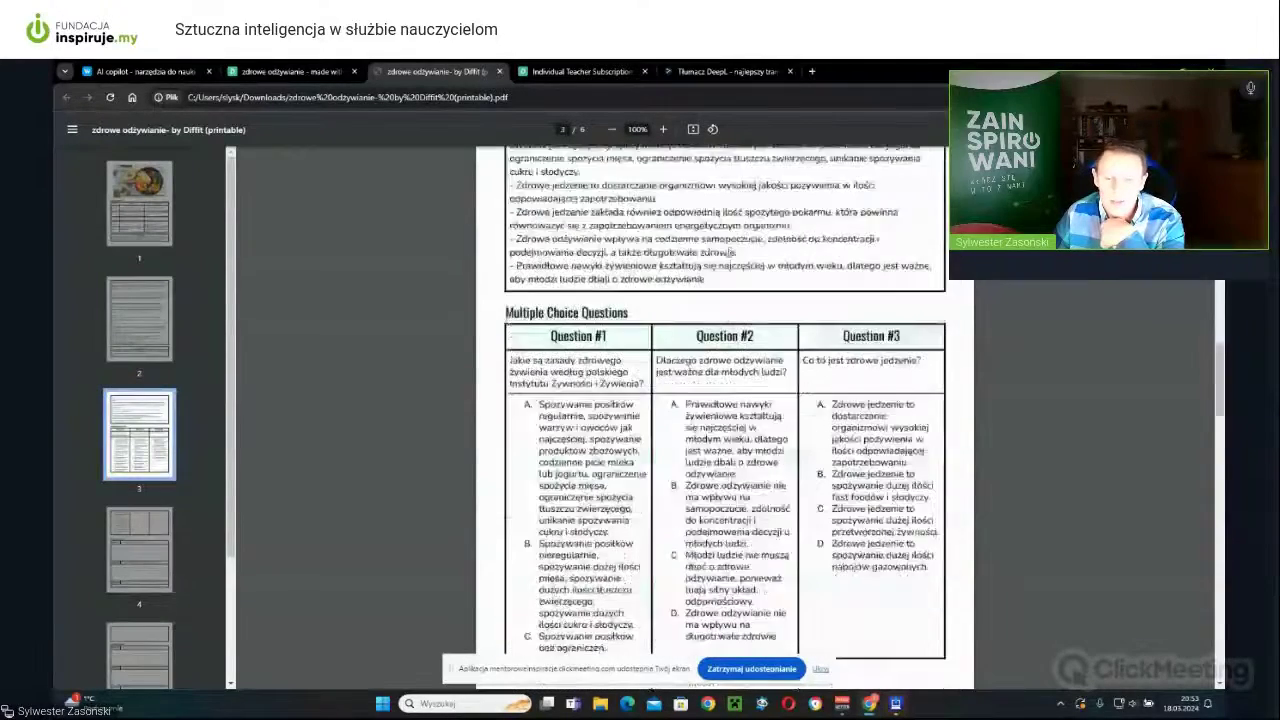
scroll(727, 251, down, 5)
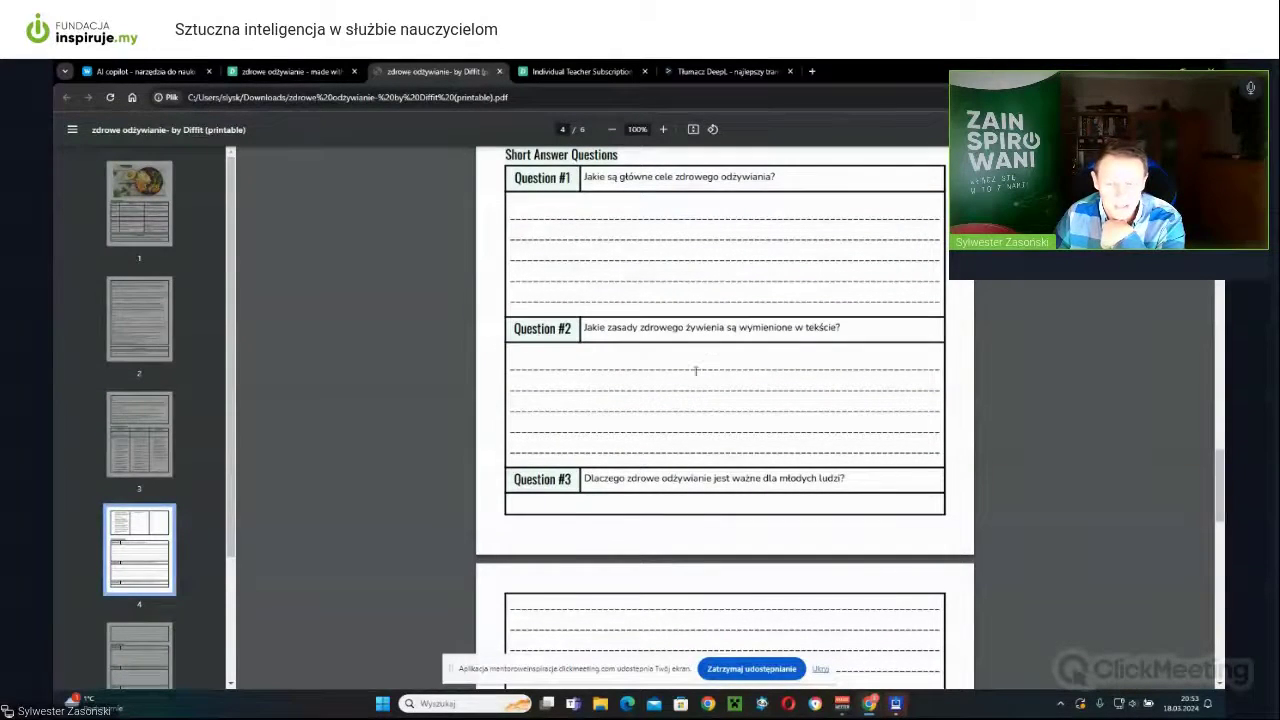
scroll(695, 371, down, 5)
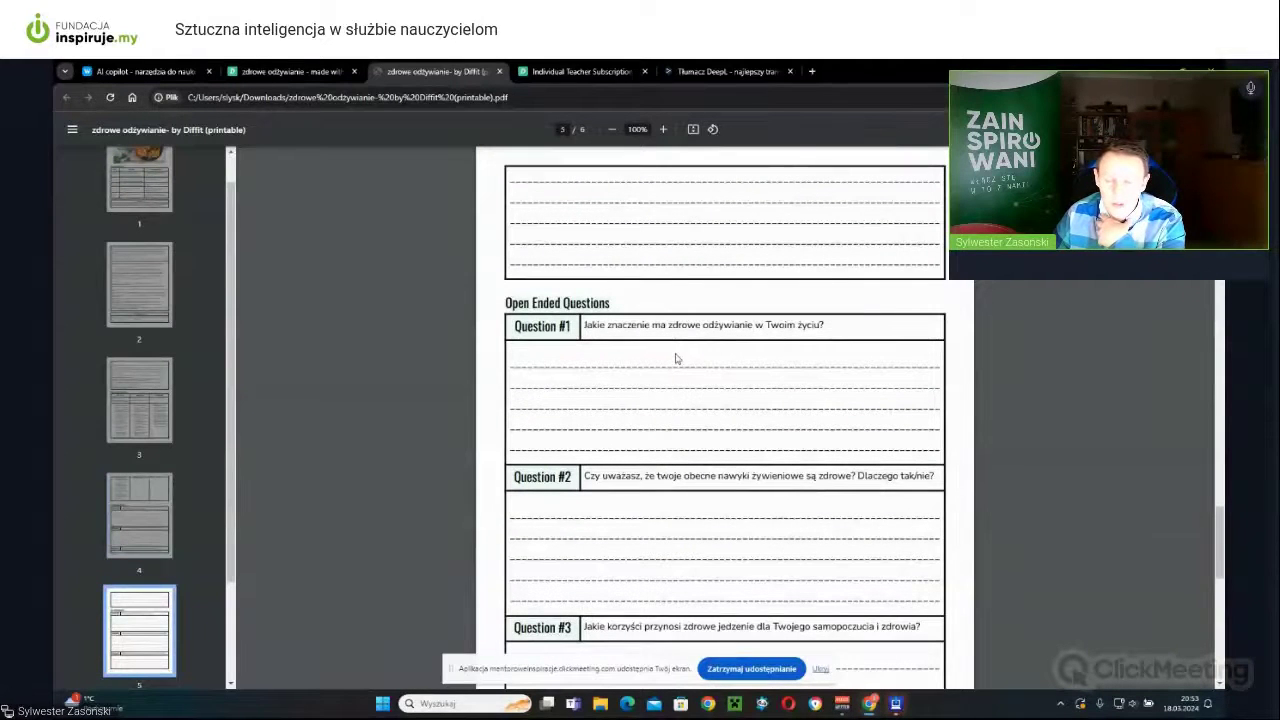
scroll(675, 358, down, 5)
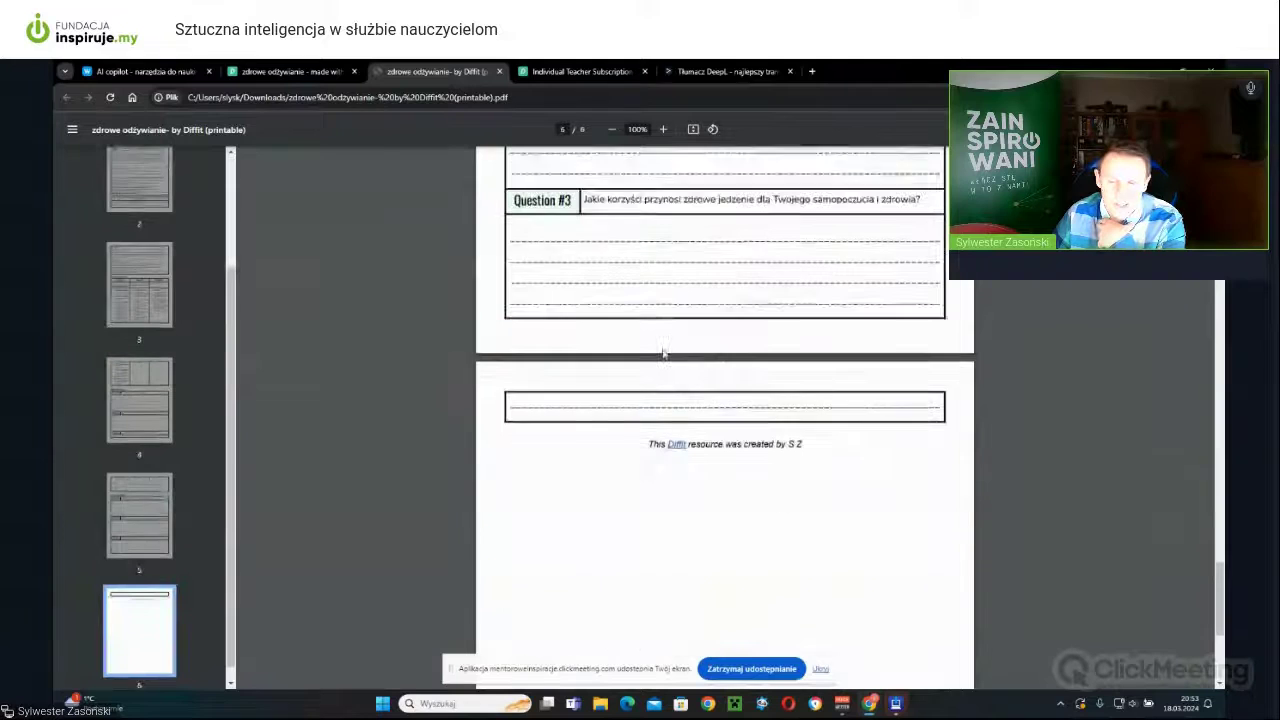
scroll(600, 340, up, 3)
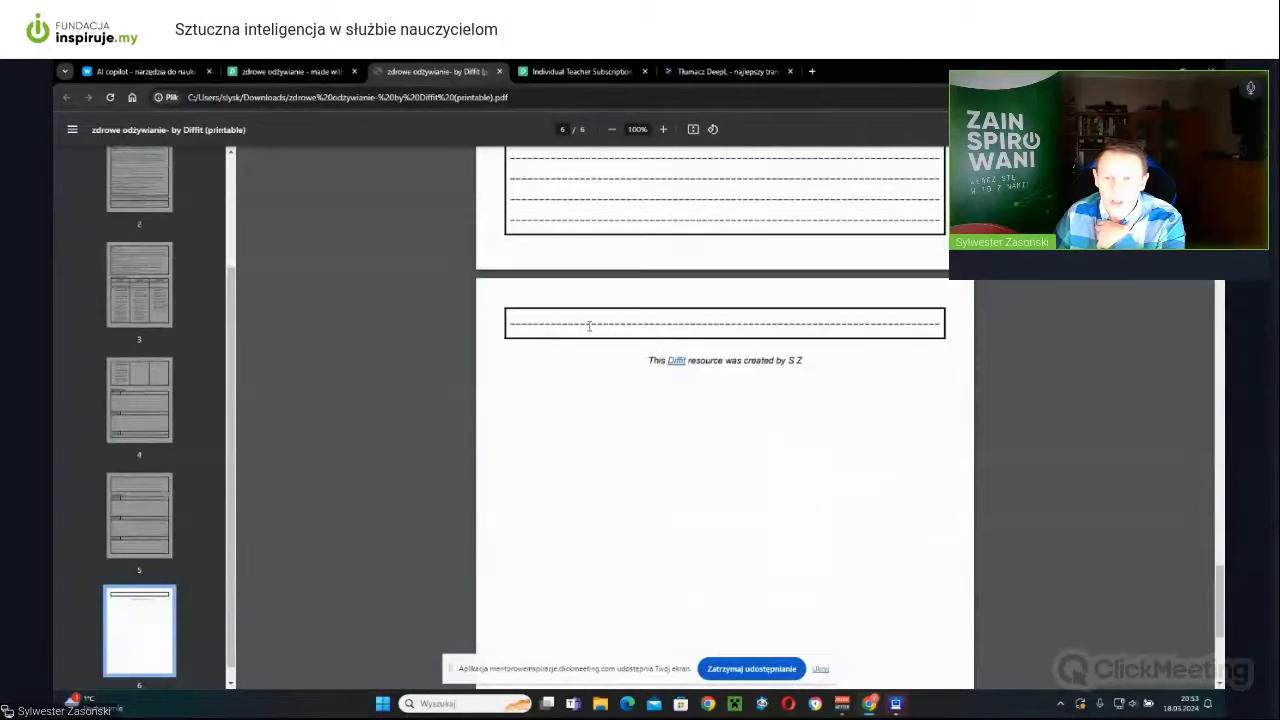
Dismiss the finished export dialog on the healthy-eating resource and look back through the PDF's open-ended and multiple choice questions.
click(323, 77)
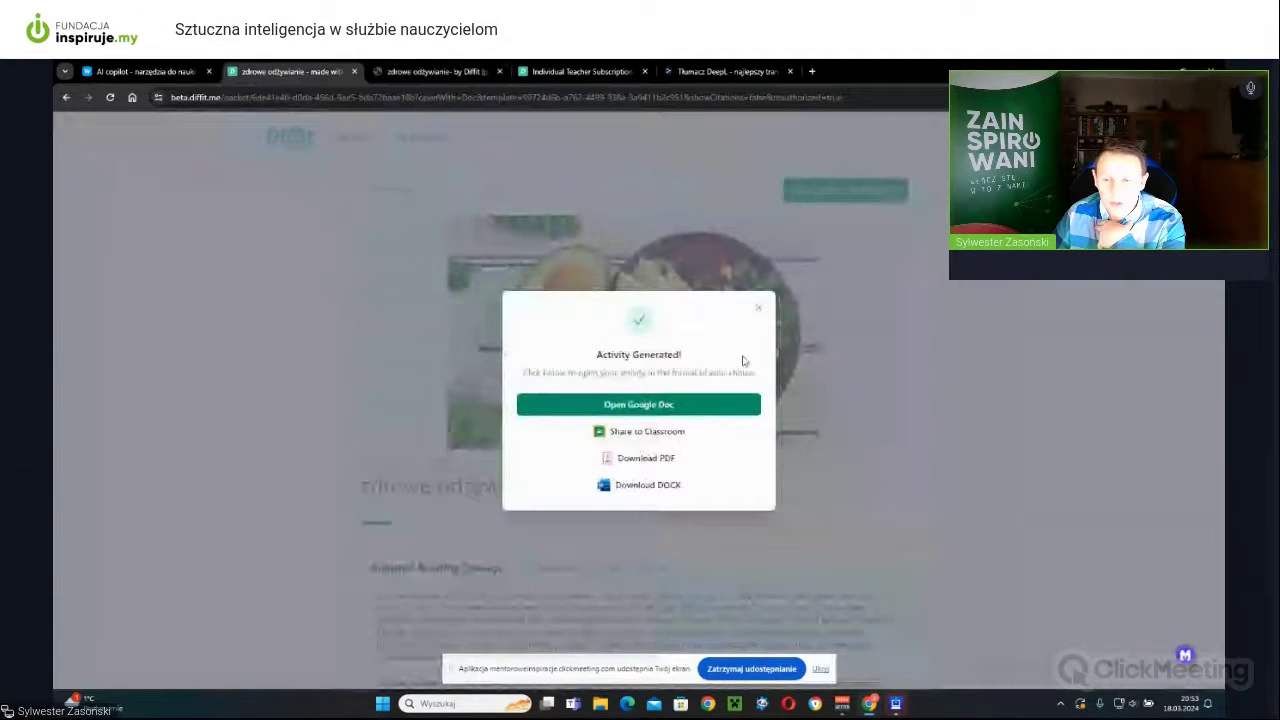
click(758, 305)
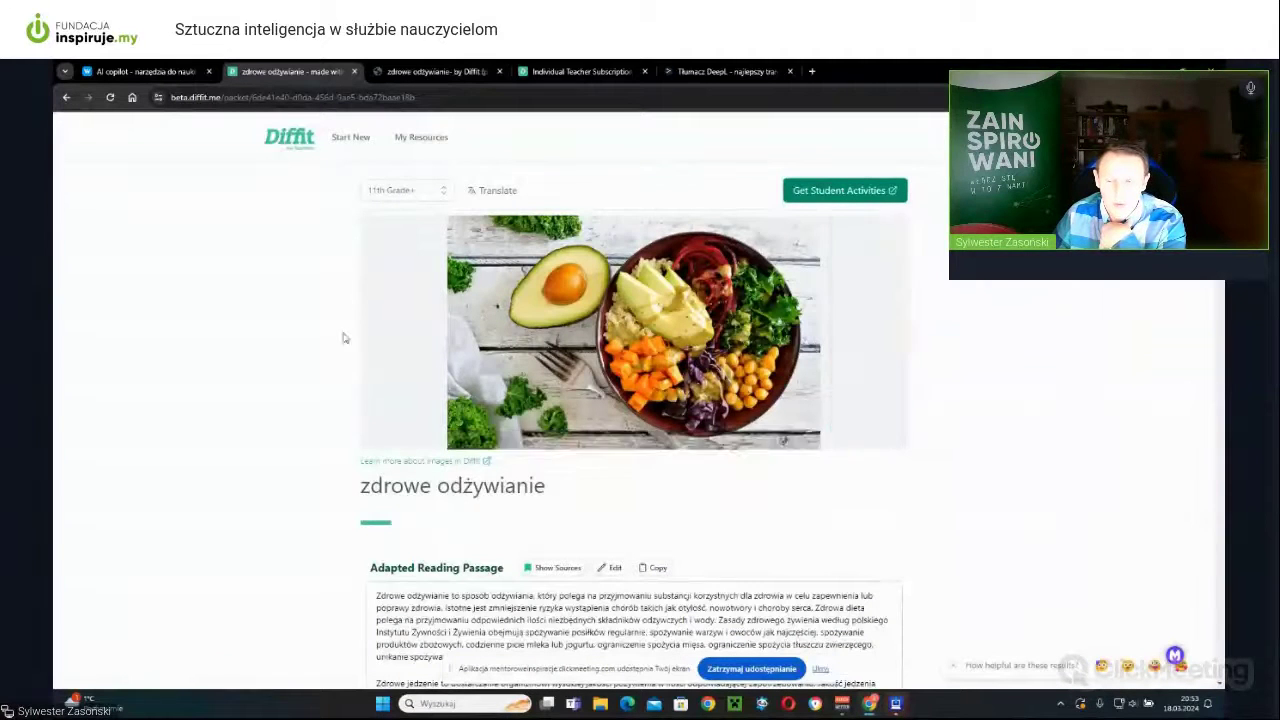
click(443, 71)
scroll(597, 363, down, 5)
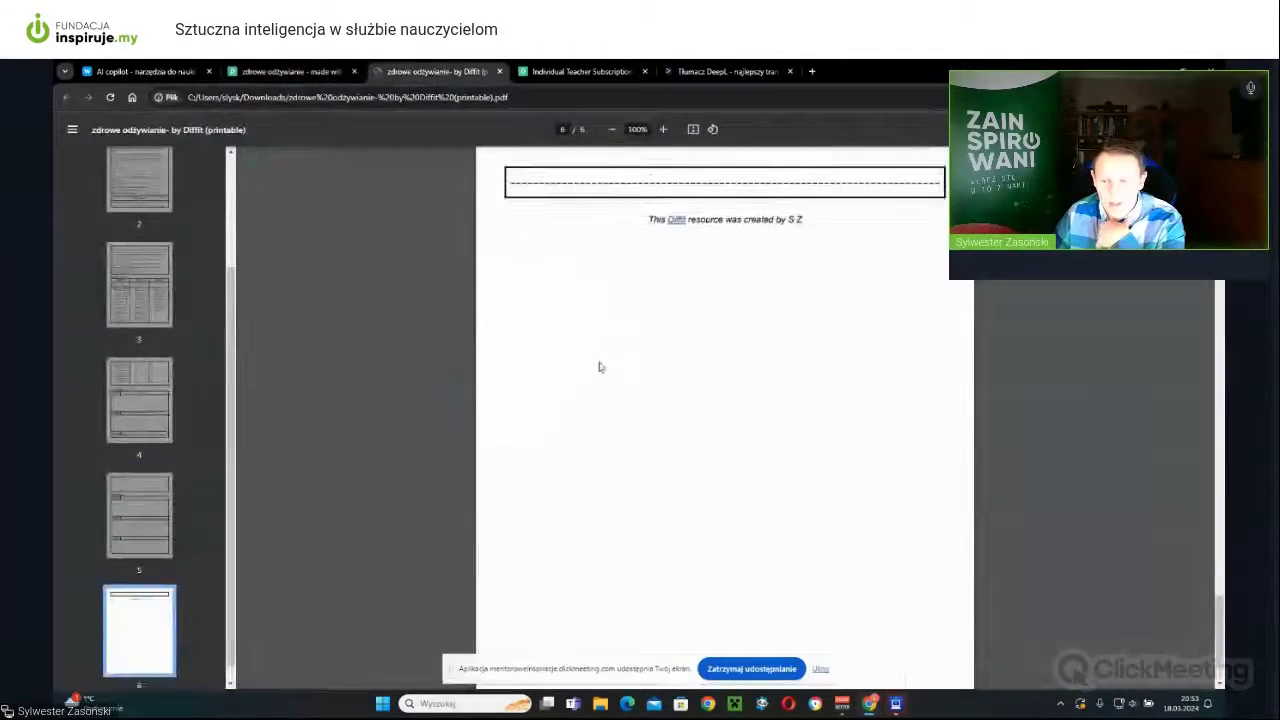
scroll(585, 381, up, 15)
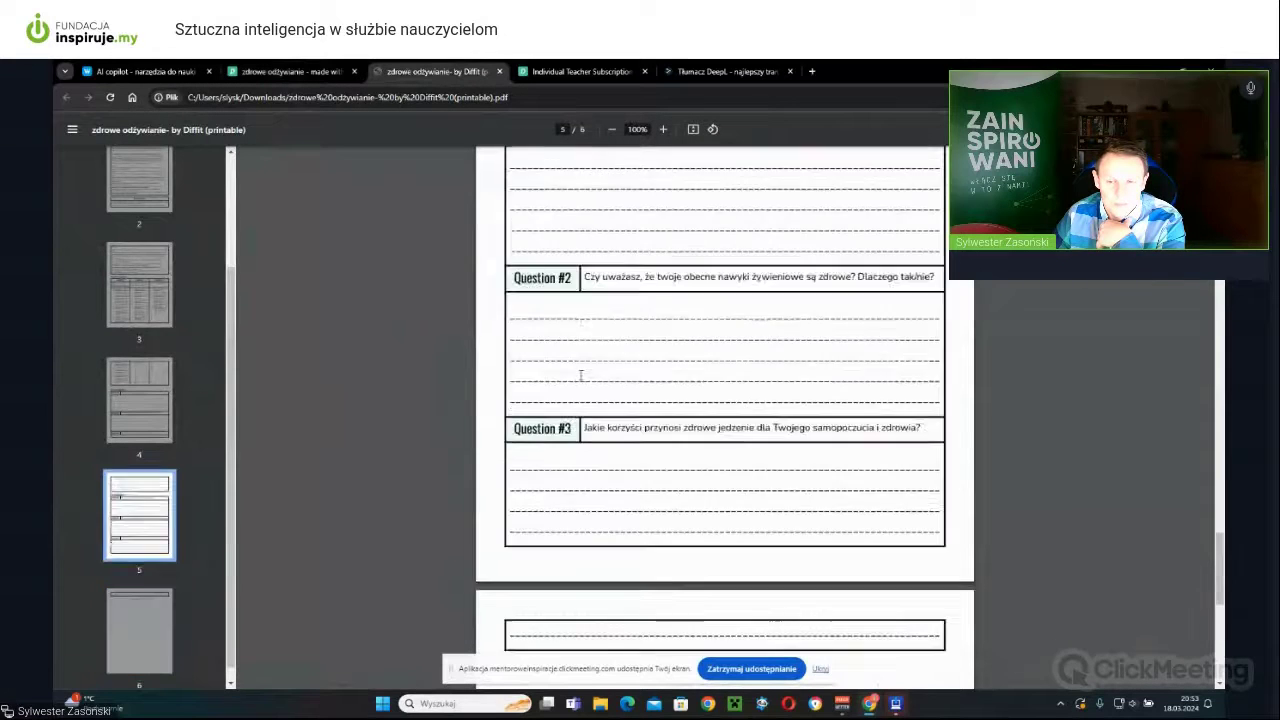
scroll(562, 345, up, 20)
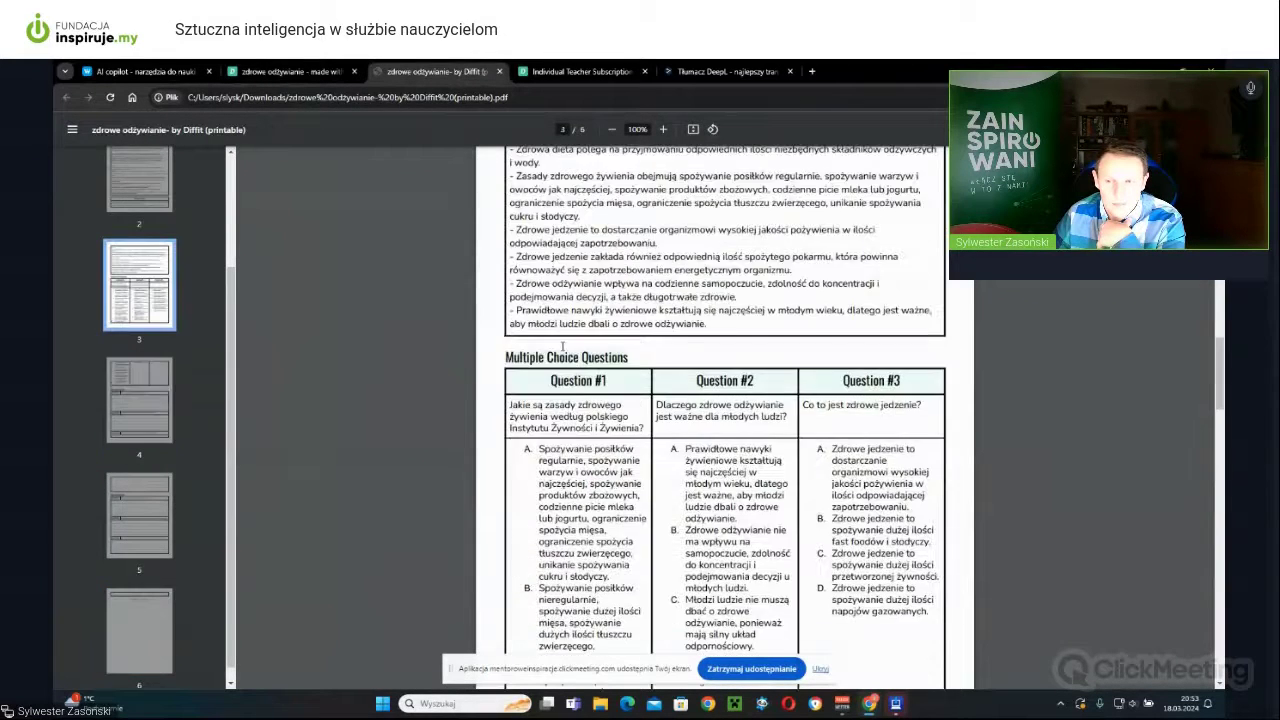
Generate a Vocabulary Choice Board activity from the healthy-eating resource's student activity templates.
click(331, 71)
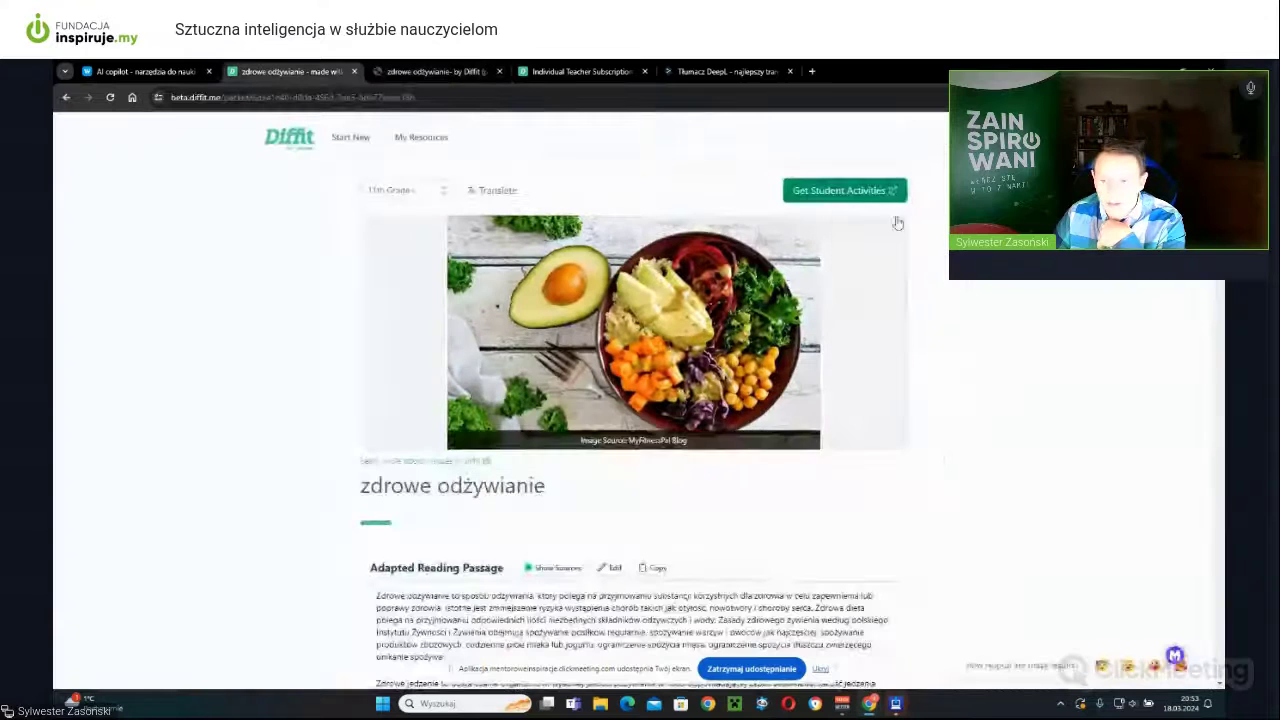
click(846, 189)
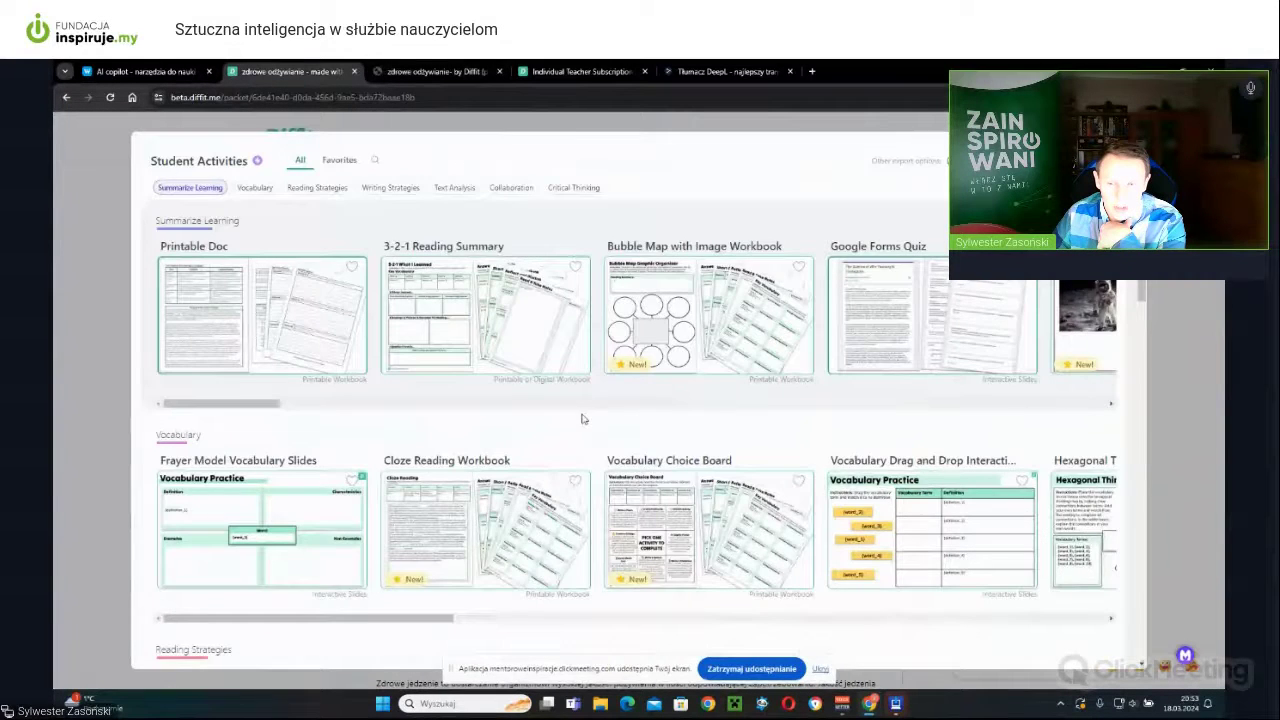
scroll(410, 428, down, 2)
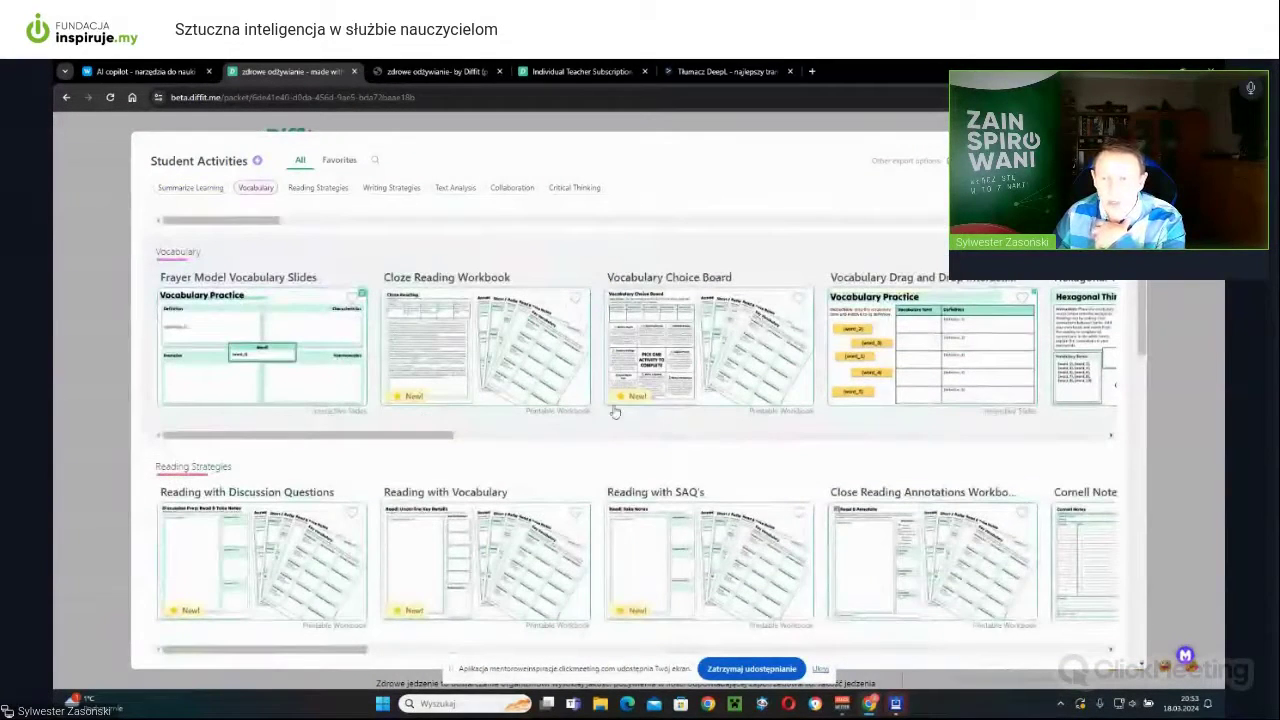
click(660, 339)
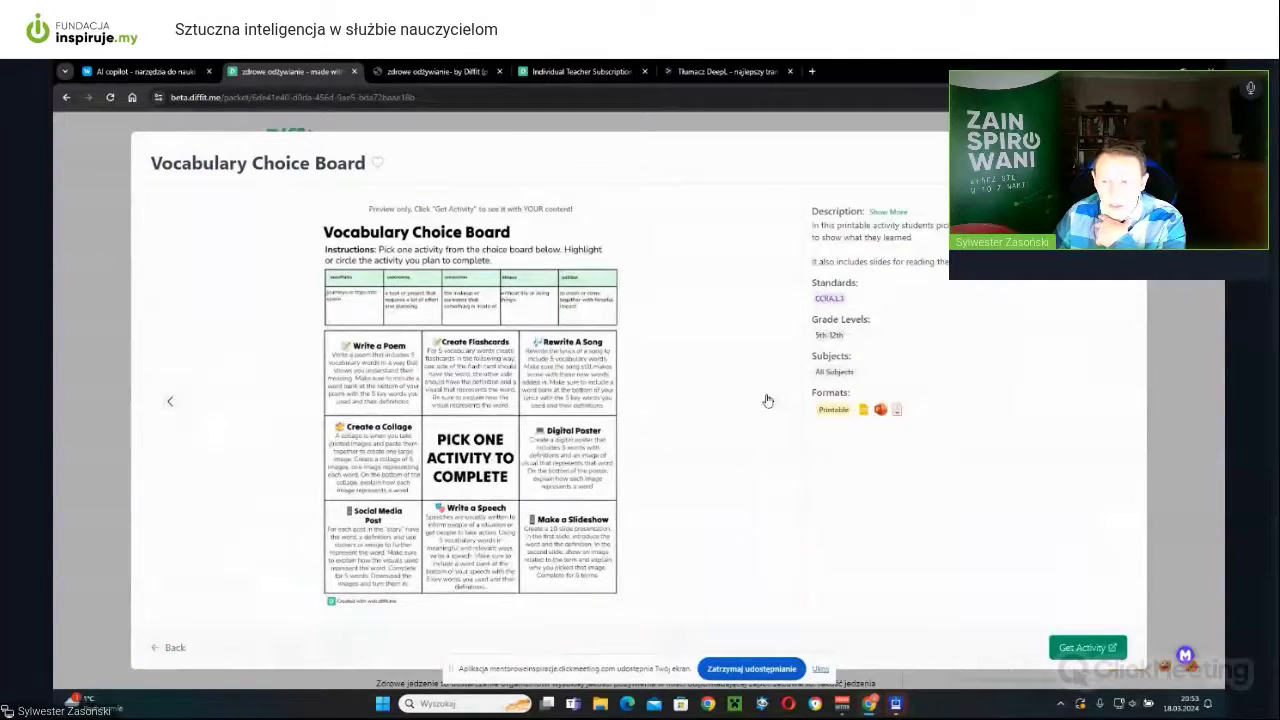
click(1075, 651)
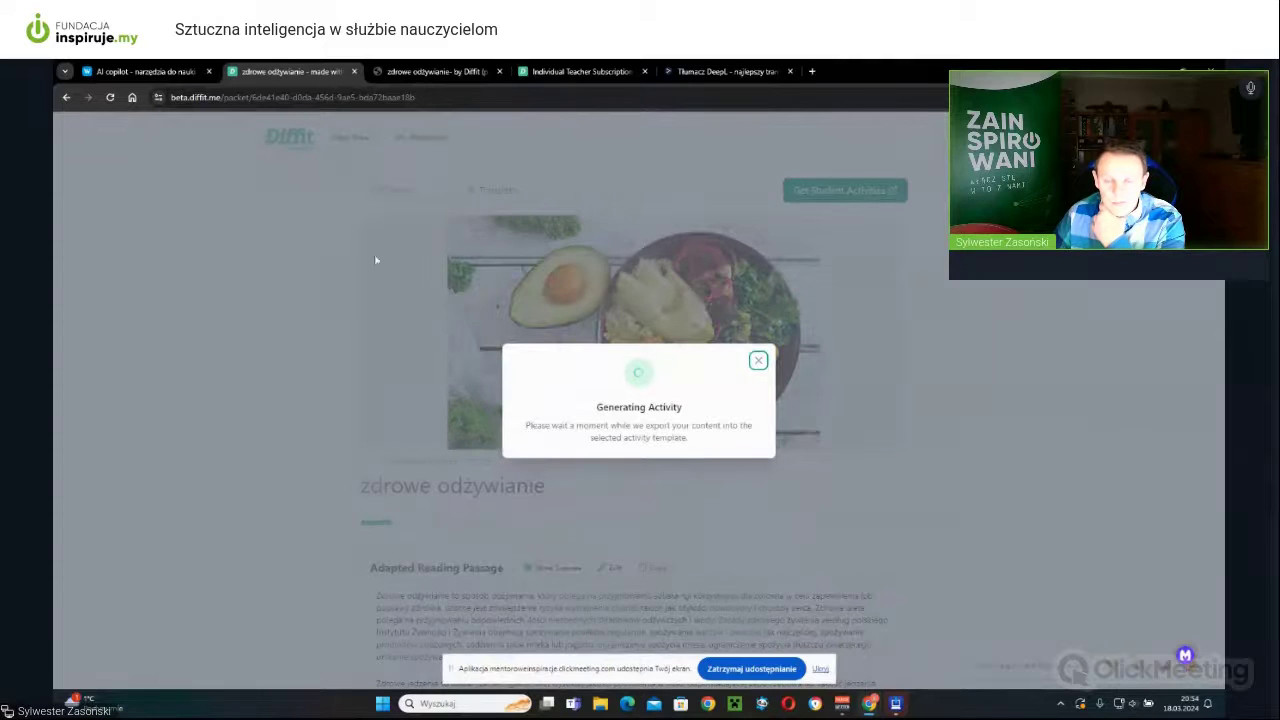
click(425, 73)
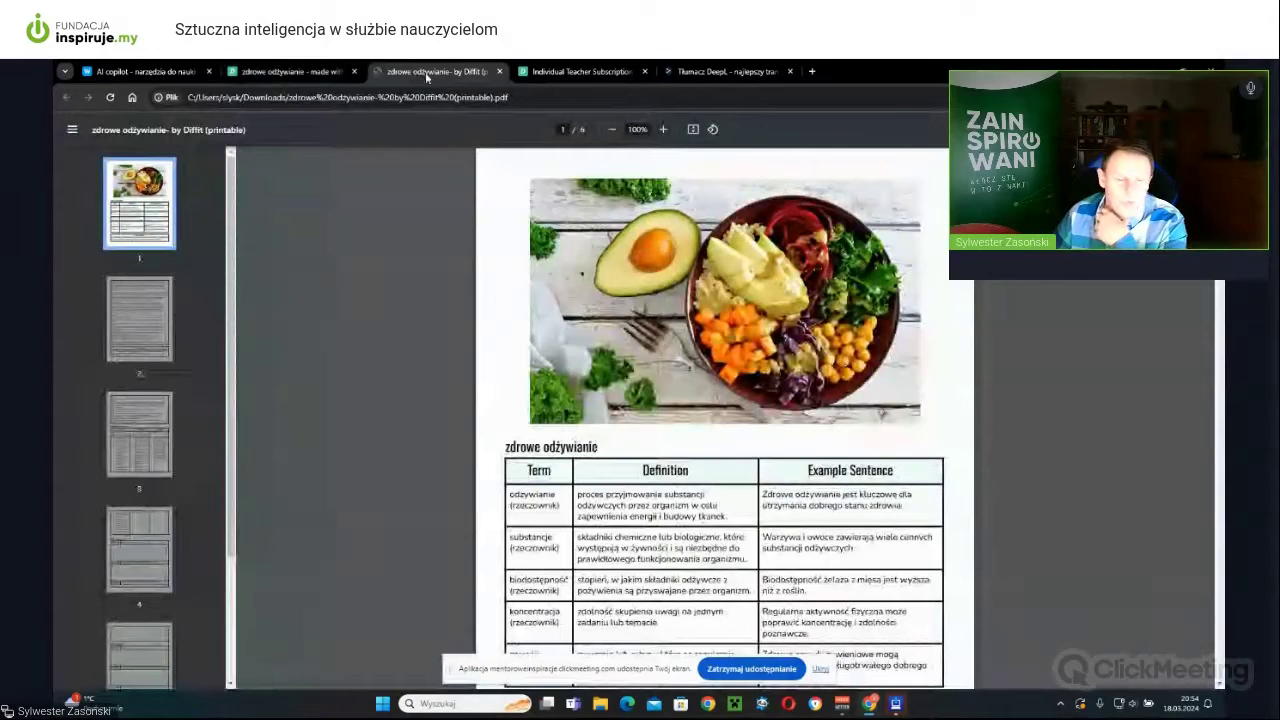
click(295, 72)
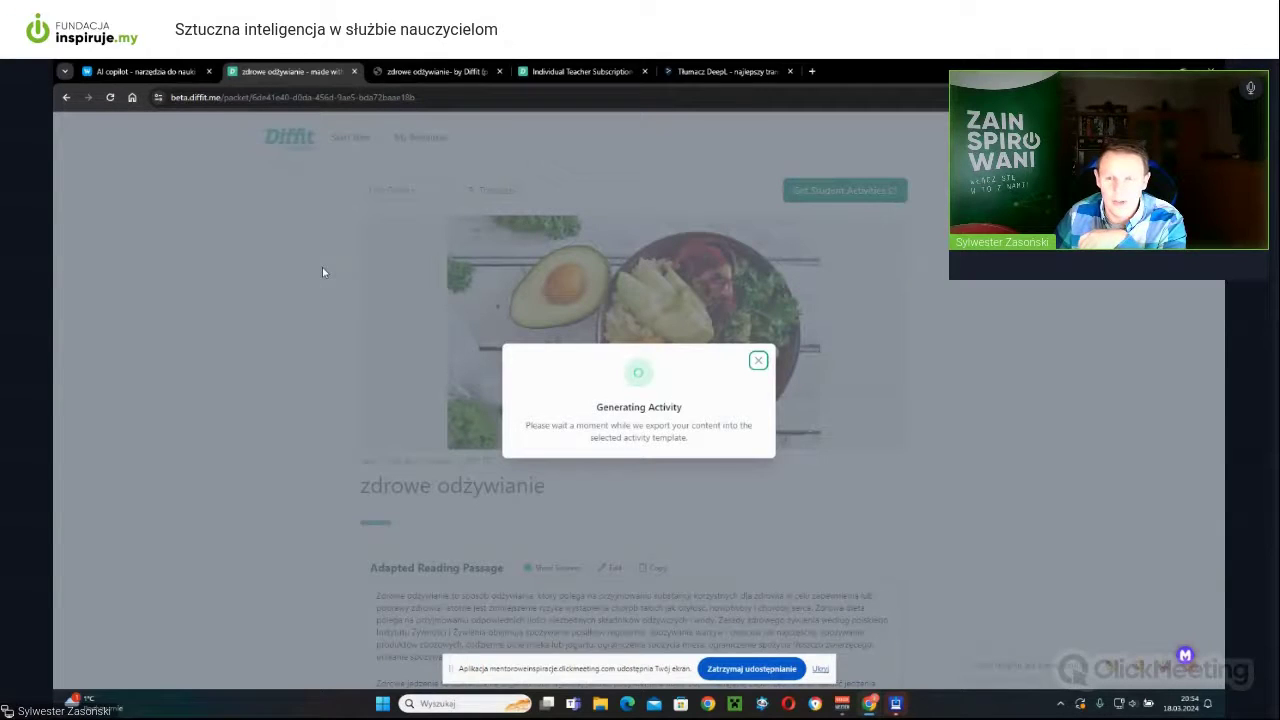
Open Diffit's new-resource page from its homepage and examine the topic, article or video URL, and text or PDF source options.
click(538, 66)
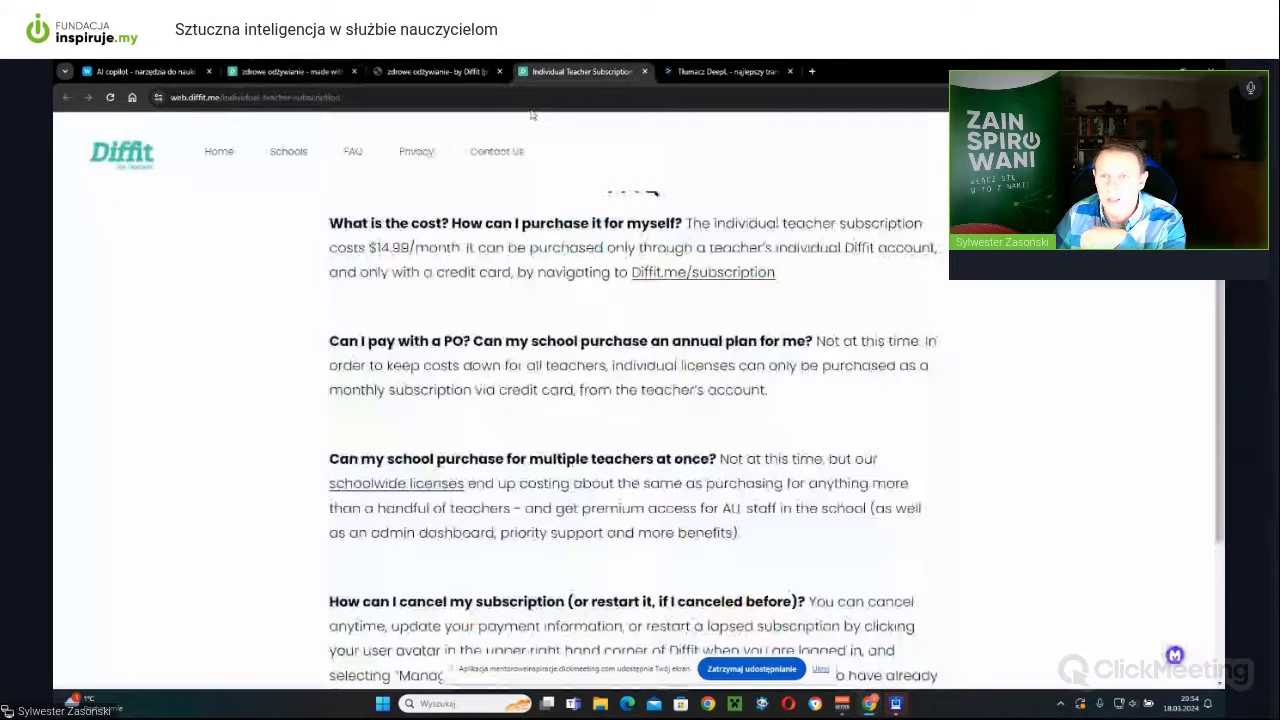
click(124, 155)
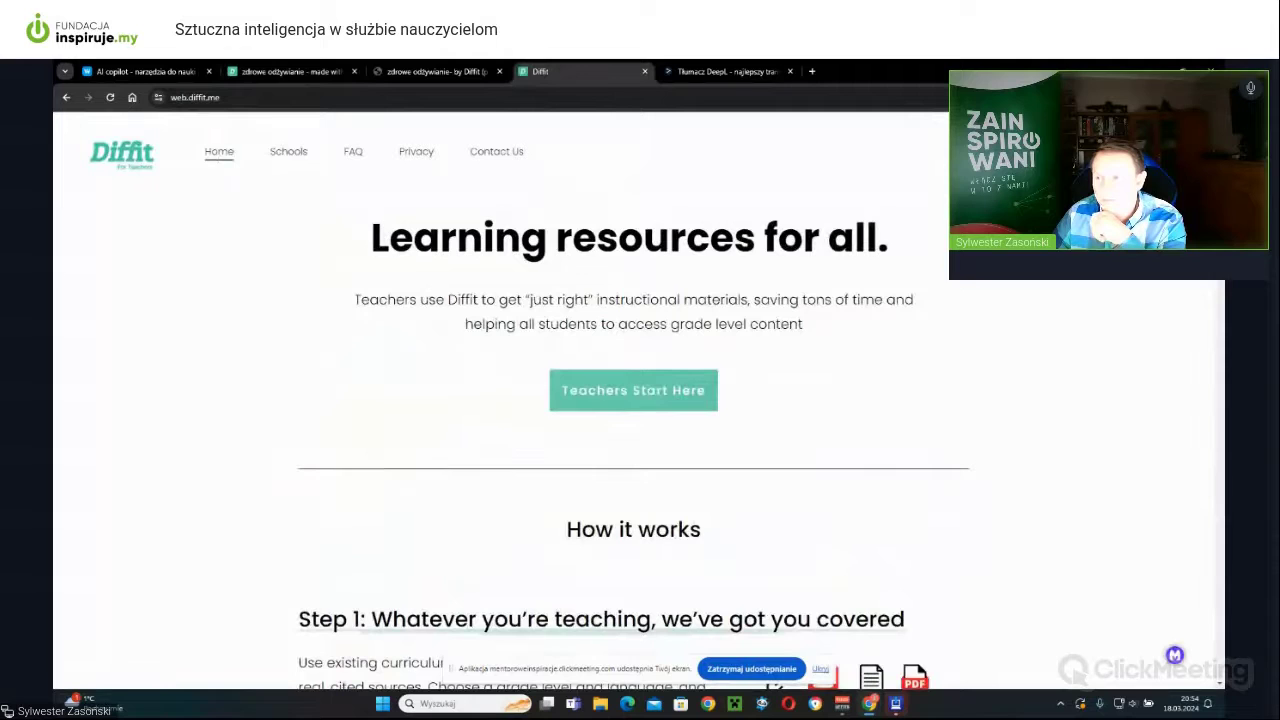
click(654, 405)
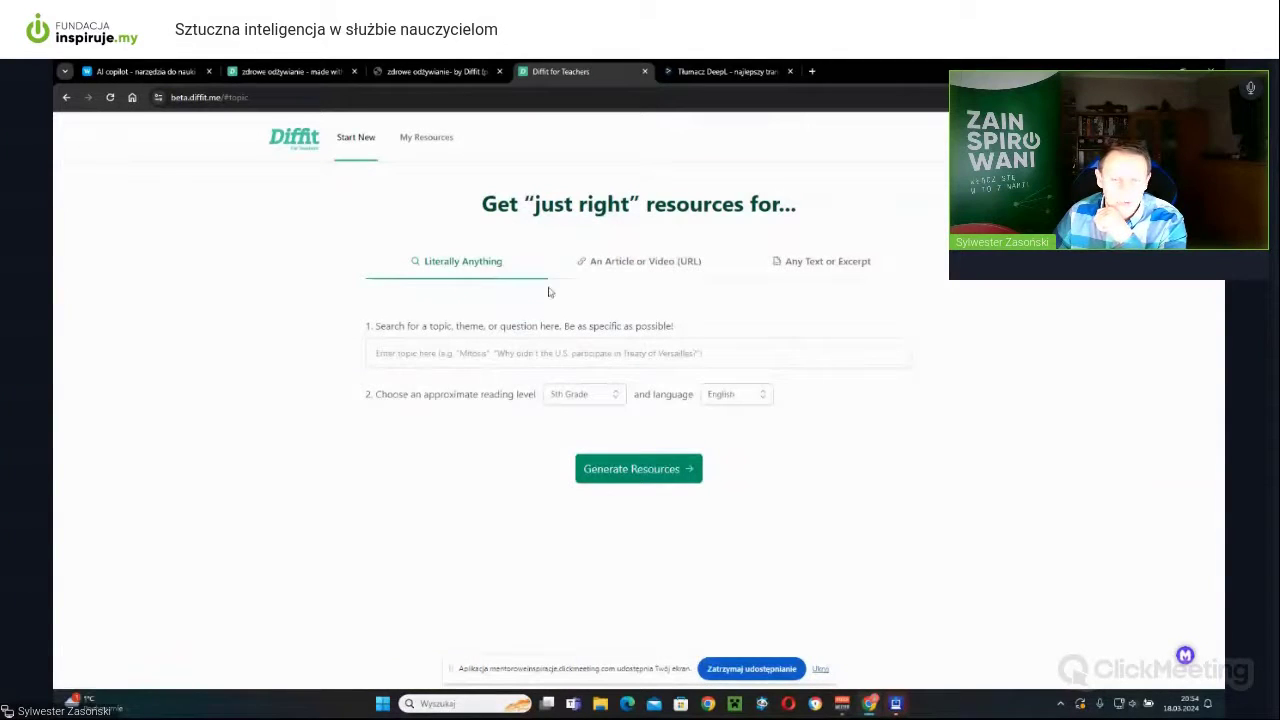
click(608, 261)
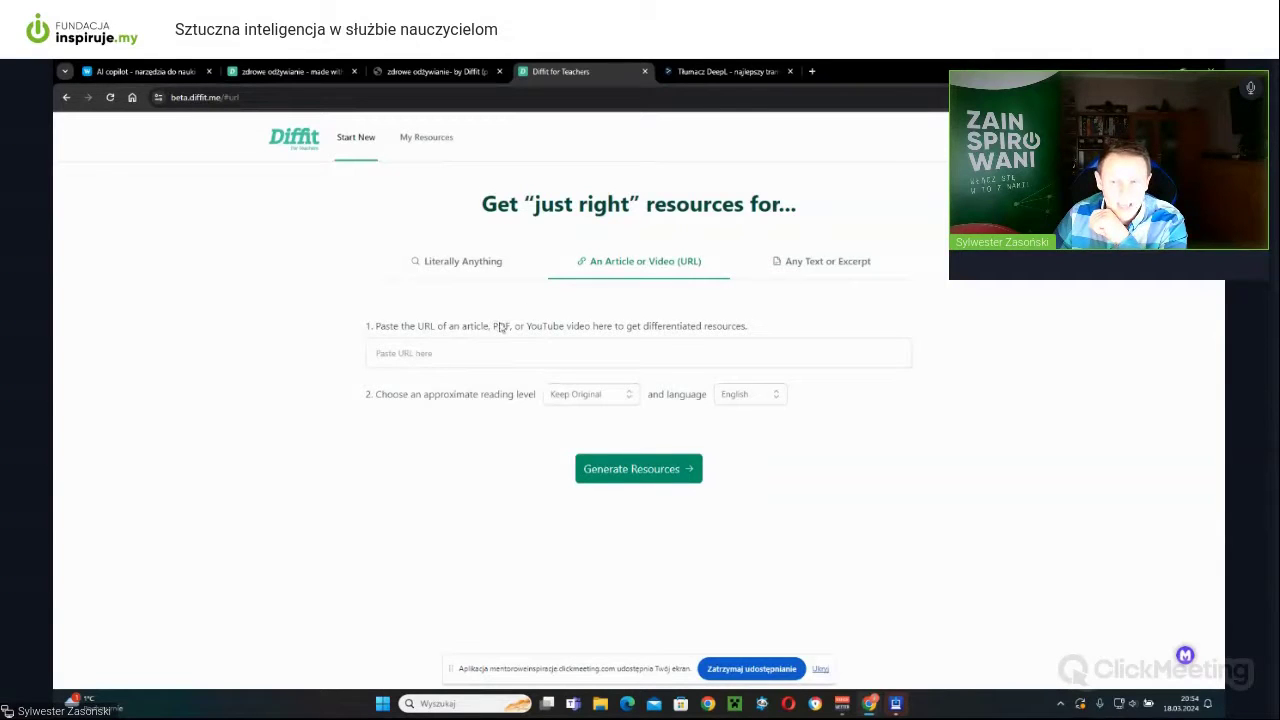
drag(534, 328, 845, 315)
click(847, 263)
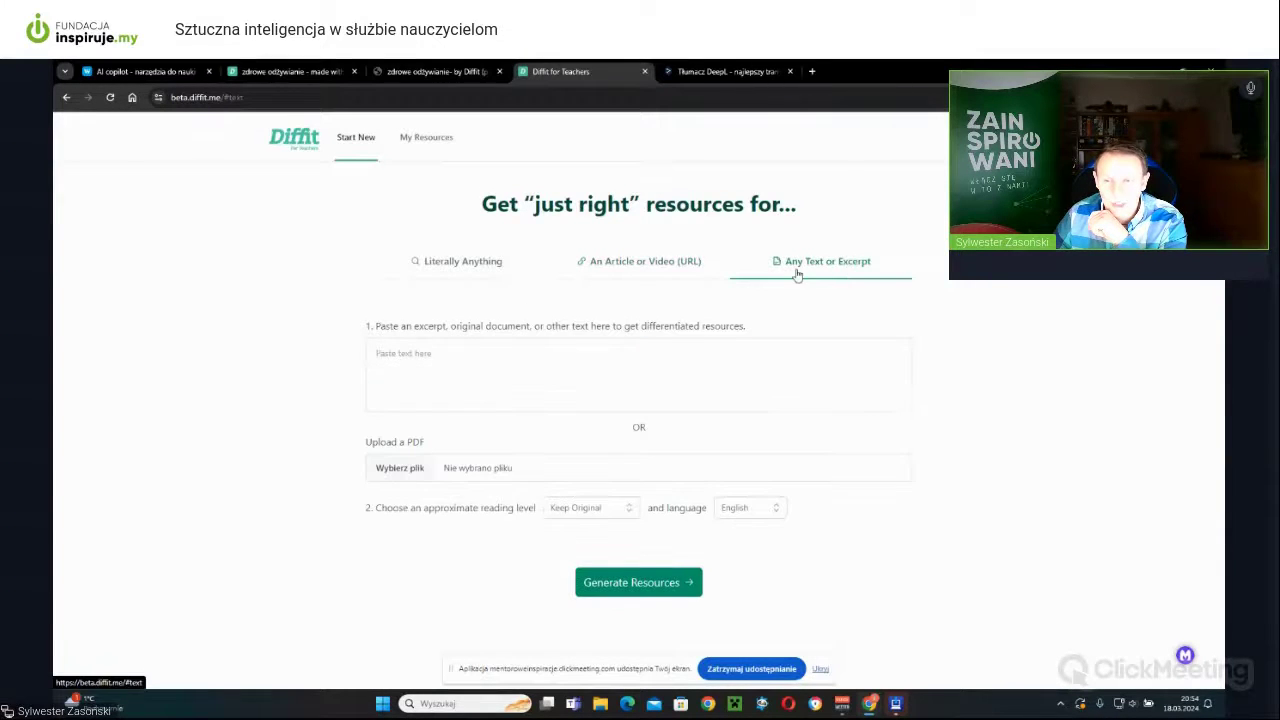
click(401, 342)
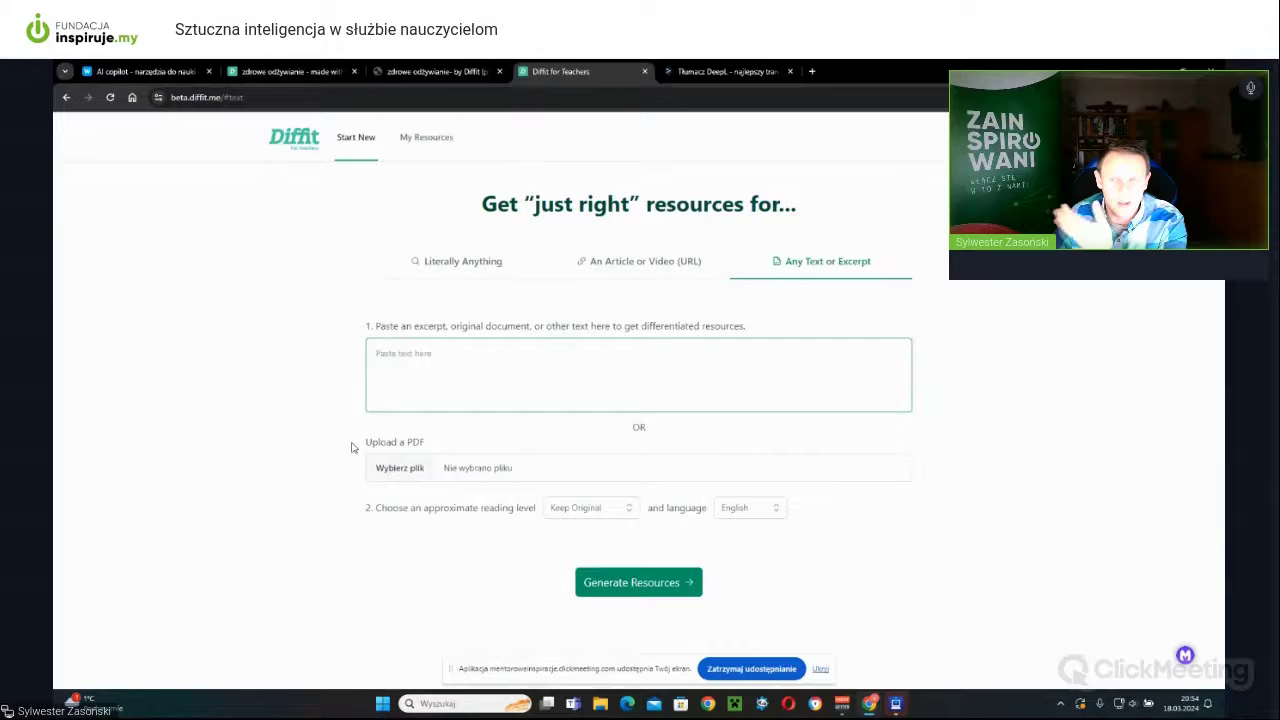
Return to the healthy-eating resource and download the generated Vocabulary Choice Board as a PDF.
click(436, 72)
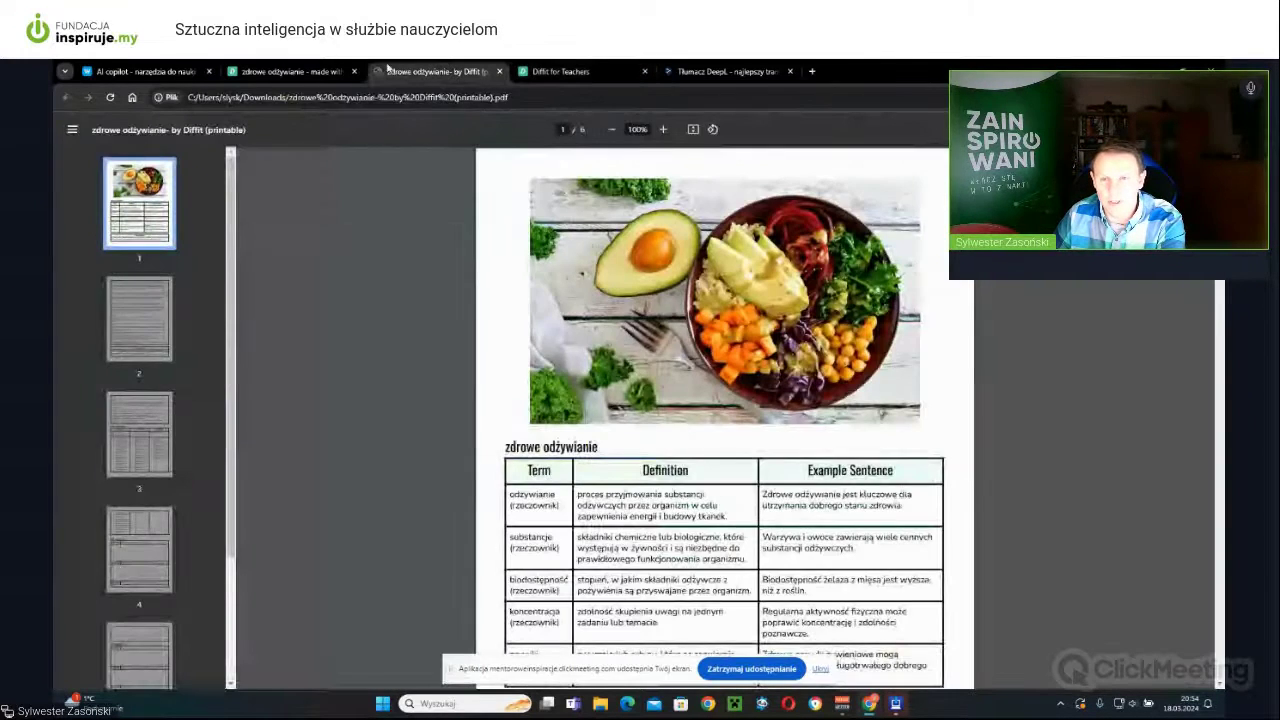
click(292, 71)
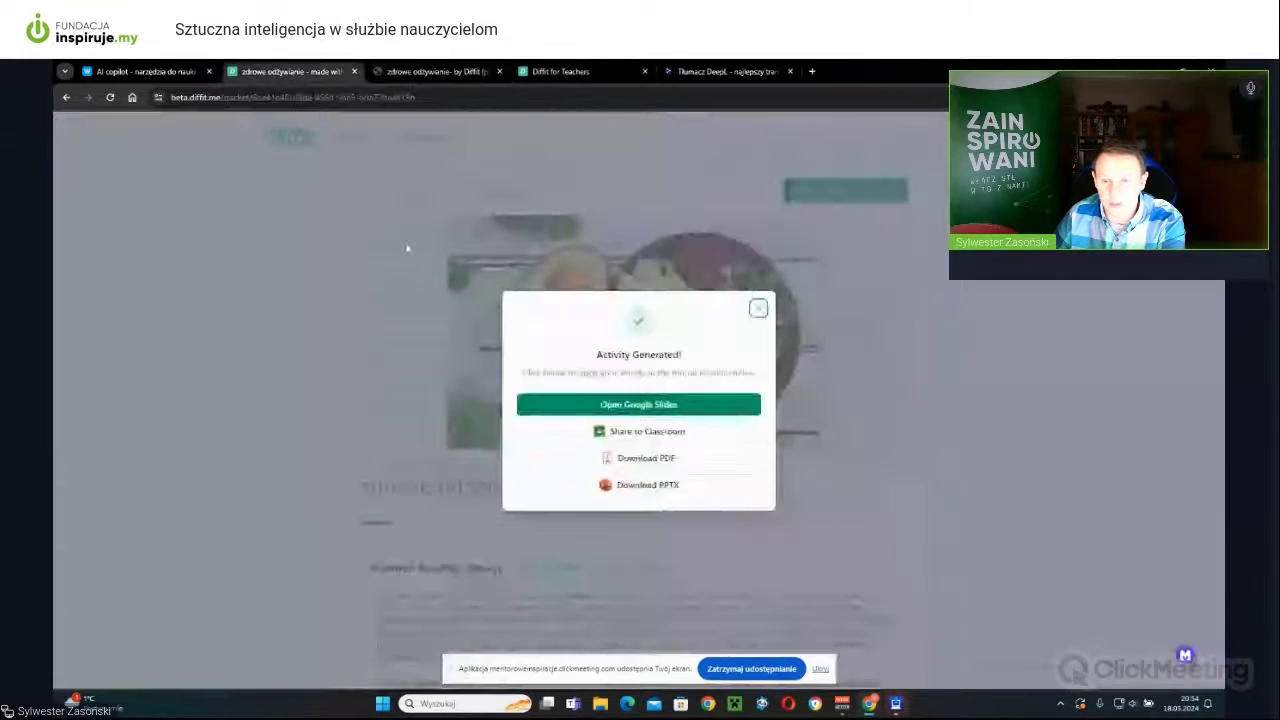
click(623, 466)
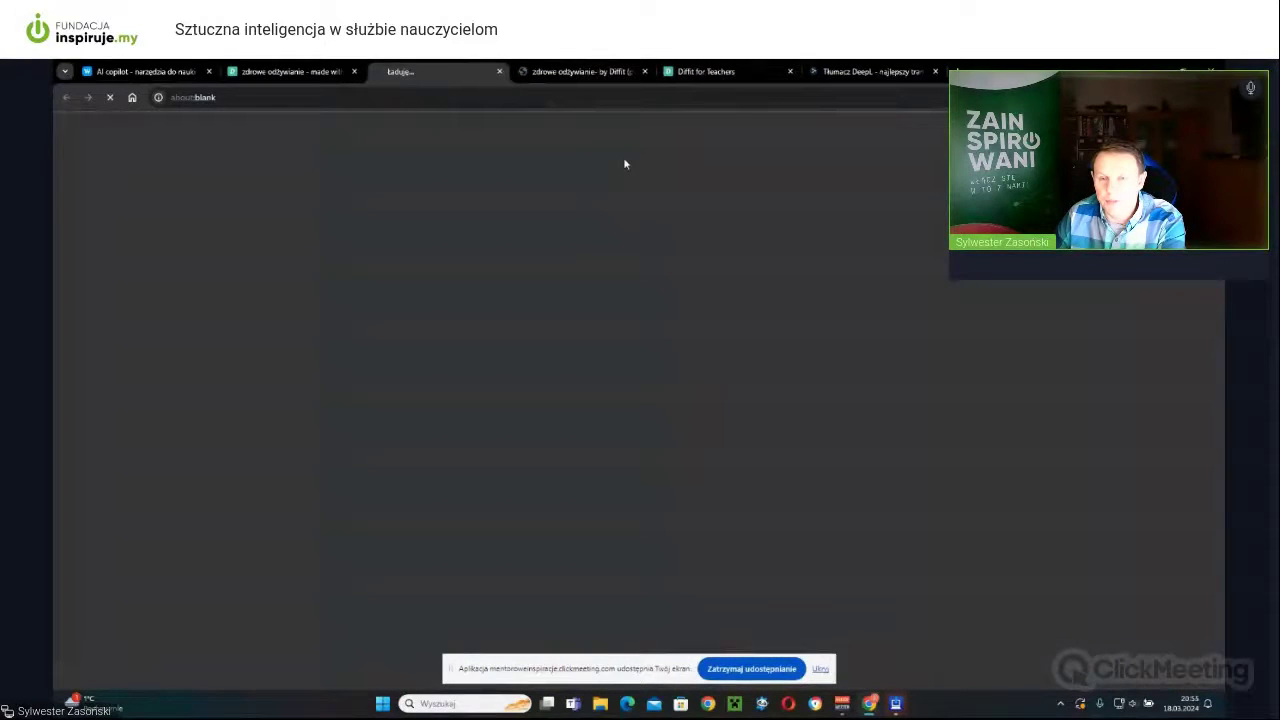